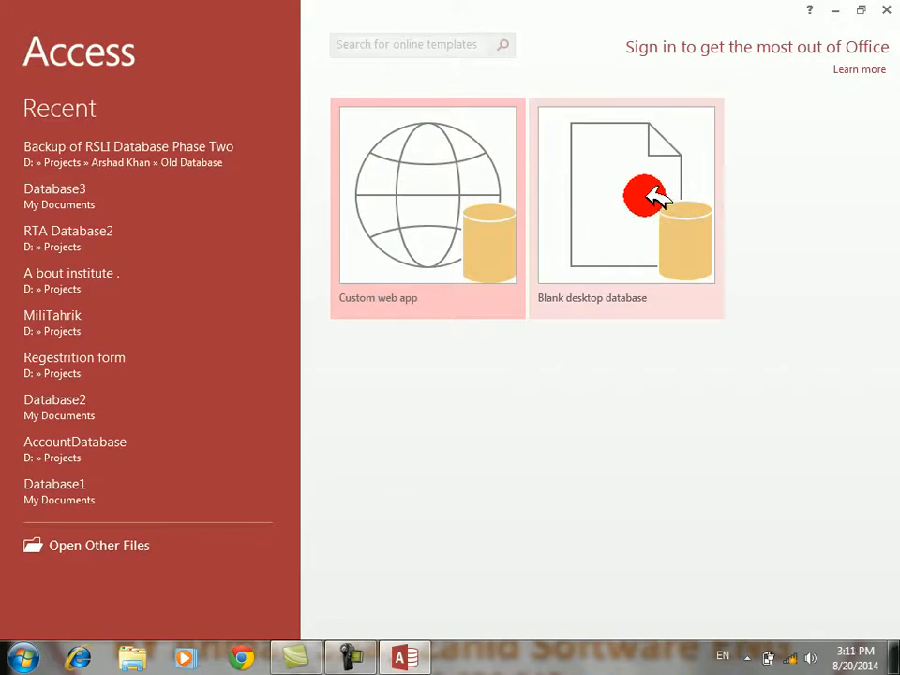
Create a blank desktop database and replace its default table with a new table in Design view
{"action": "left_click", "coordinate": [652, 197]}
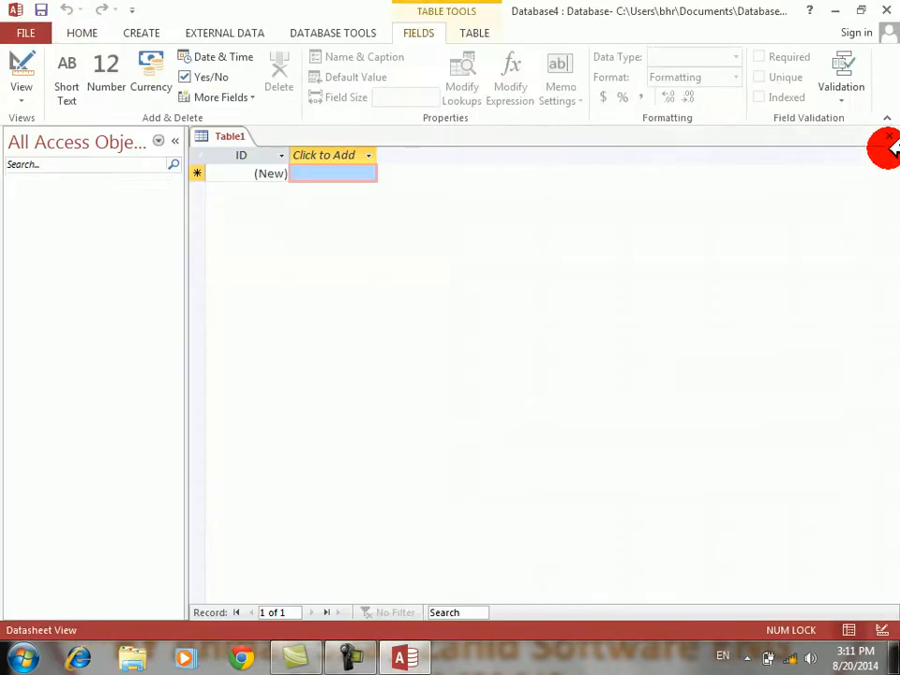
{"action": "left_click", "coordinate": [890, 136]}
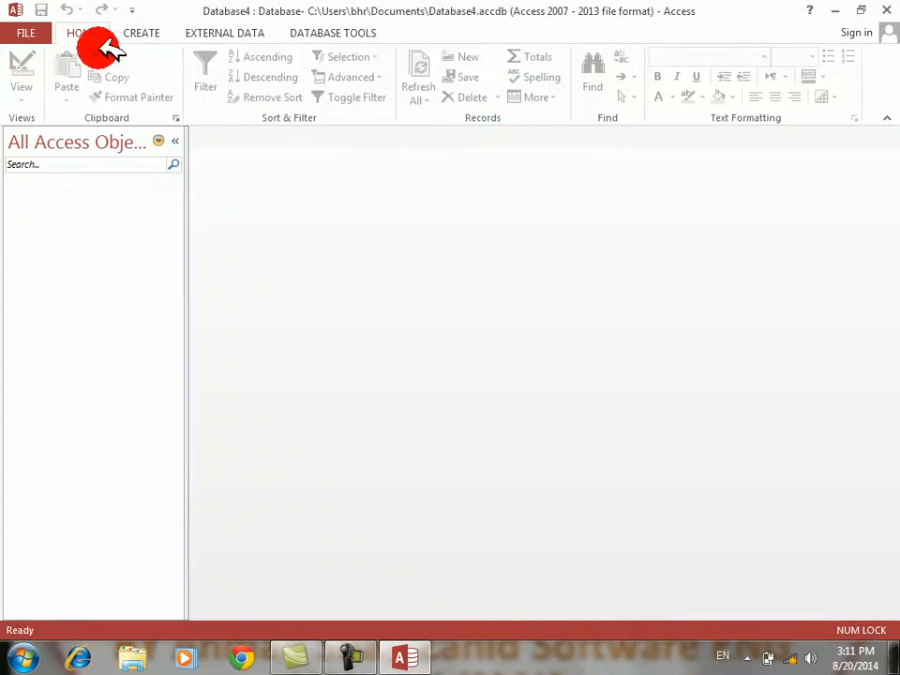
{"action": "left_click", "coordinate": [142, 31]}
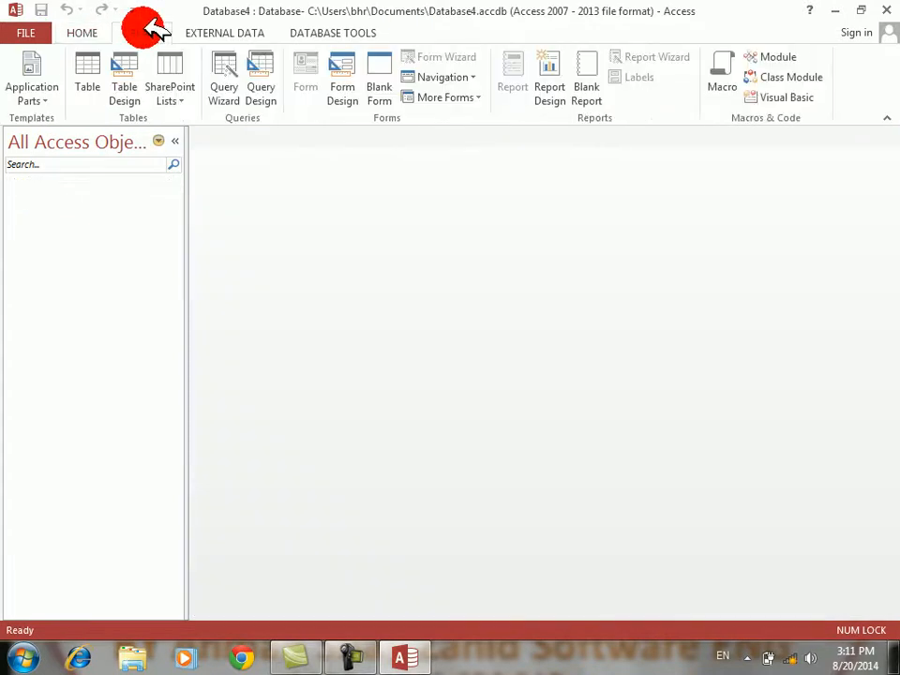
{"action": "left_click", "coordinate": [126, 70]}
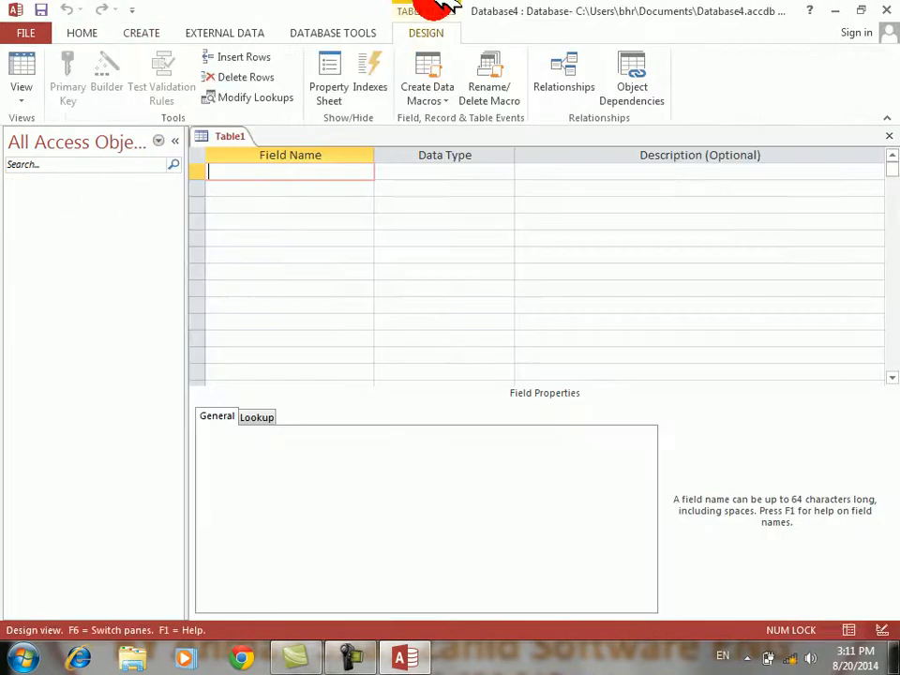
Define the table's first two fields: empno as AutoNumber and ename as Short Text
{"action": "type", "text": "empno"}
{"action": "key", "text": "Tab"}
{"action": "type", "text": "a"}
{"action": "key", "text": "Tab"}
{"action": "key", "text": "Tab"}
{"action": "type", "text": "ename"}
{"action": "key", "text": "Tab"}
{"action": "key", "text": "Tab"}
{"action": "key", "text": "Tab"}
Add the fields job as Short Text and salary as Number below ename
{"action": "type", "text": "job"}
{"action": "key", "text": "Tab"}
{"action": "key", "text": "Tab"}
{"action": "key", "text": "Tab"}
{"action": "type", "text": "salary"}
{"action": "key", "text": "Tab"}
{"action": "type", "text": "n"}
{"action": "key", "text": "Tab"}
{"action": "key", "text": "Tab"}
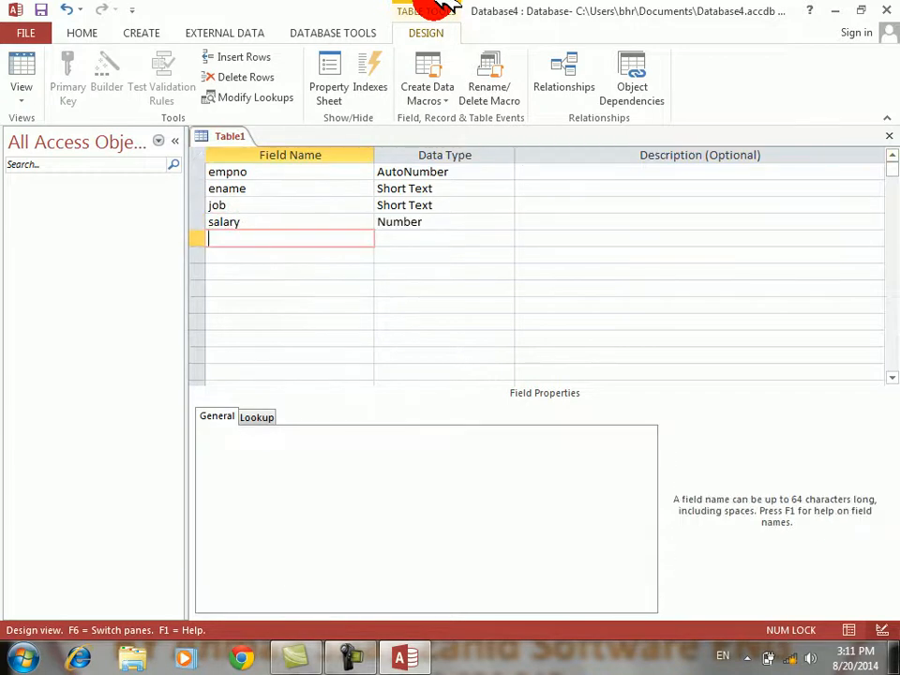
Insert a row above ename and add a field named gender in it with the default data type
{"action": "key", "text": "Up"}
{"action": "key", "text": "Up"}
{"action": "key", "text": "Up"}
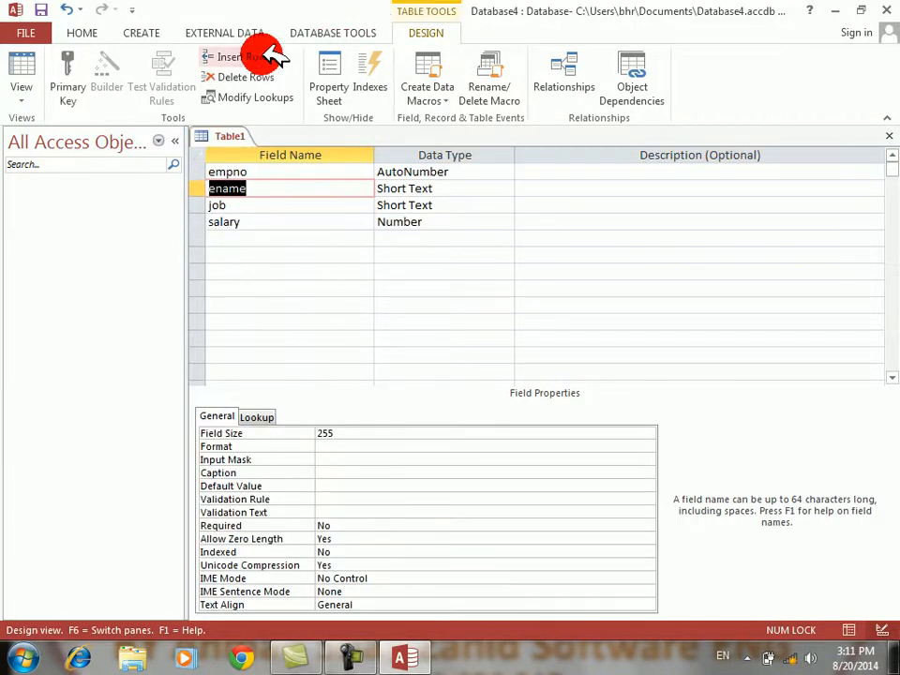
{"action": "left_click", "coordinate": [270, 56]}
{"action": "type", "text": "gende"}
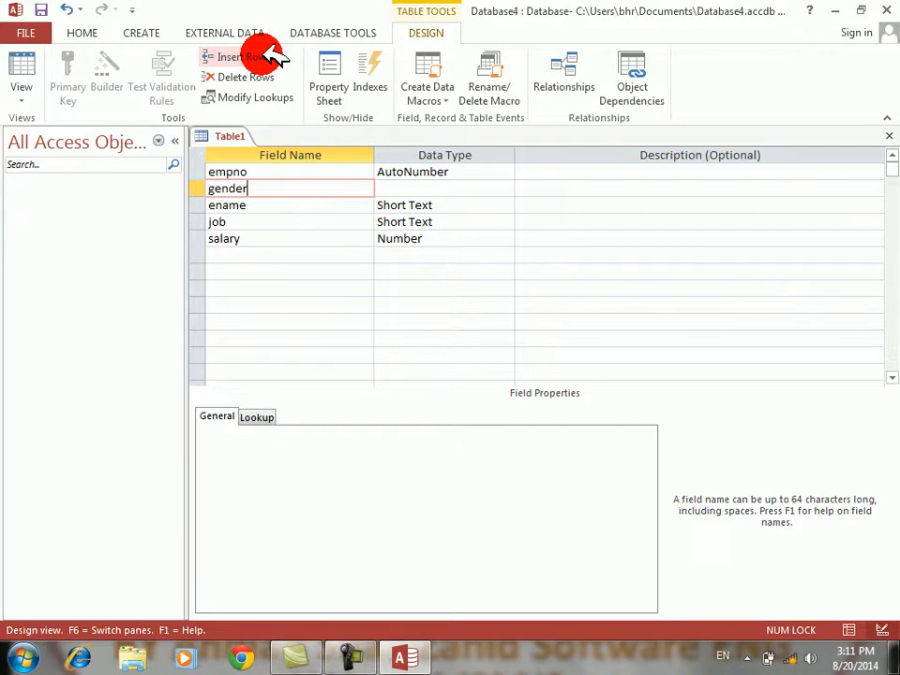
{"action": "type", "text": "r"}
{"action": "key", "text": "Down"}
Save the table as emp and decline creating a primary key
{"action": "key", "text": "ctrl+s"}
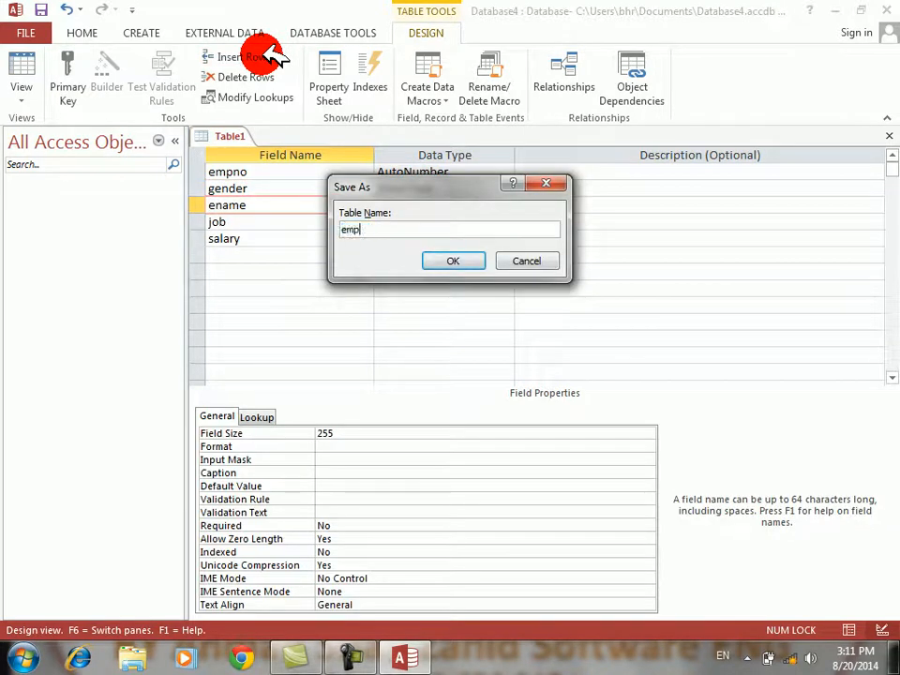
{"action": "key", "text": "Return"}
{"action": "key", "text": "n"}
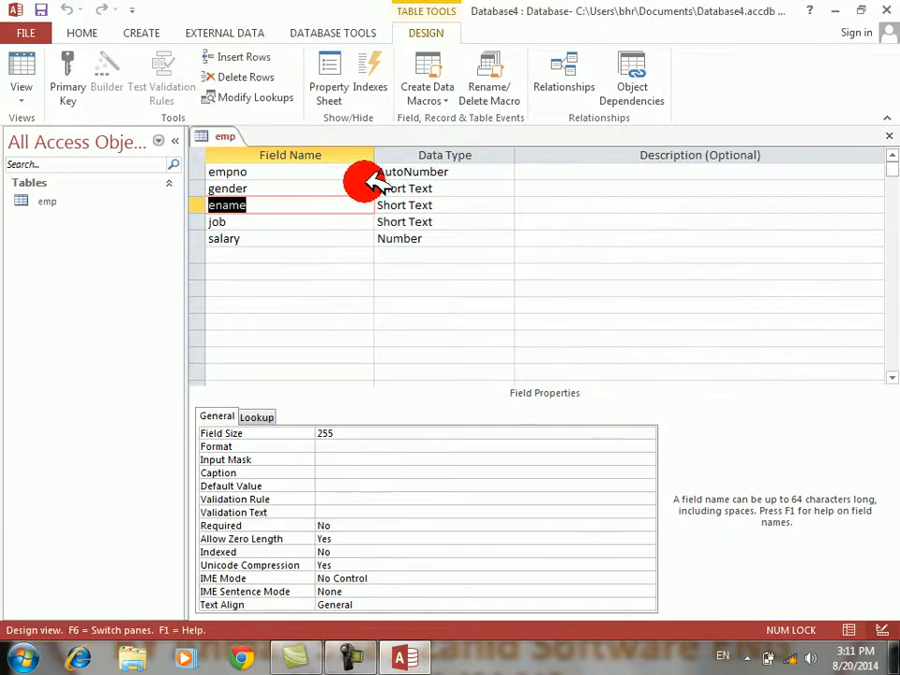
Use the Lookup Wizard to give the gender field a typed-in value list of male and female
{"action": "left_click", "coordinate": [447, 187]}
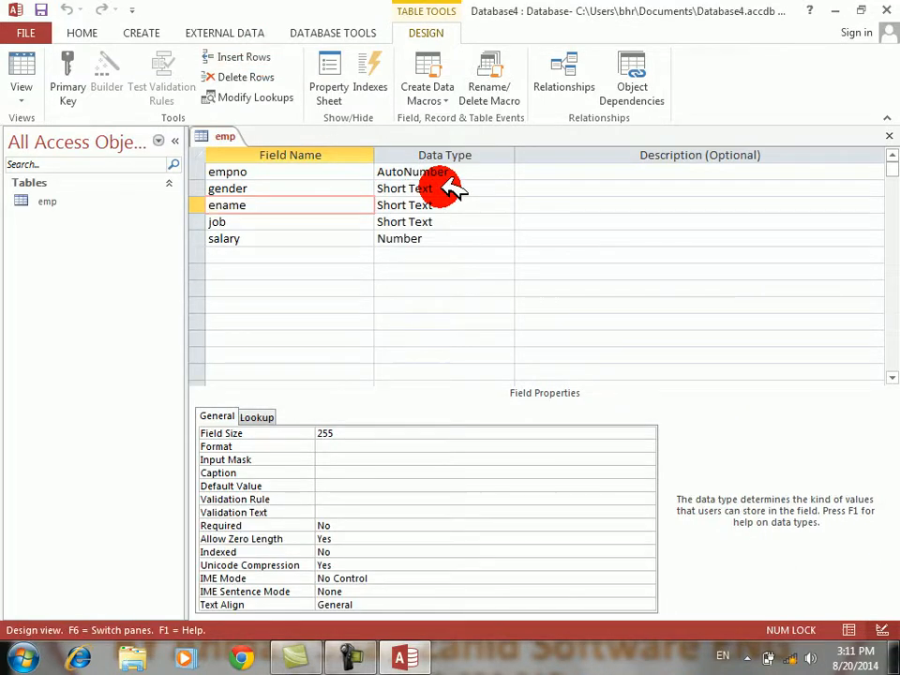
{"action": "left_click", "coordinate": [507, 188]}
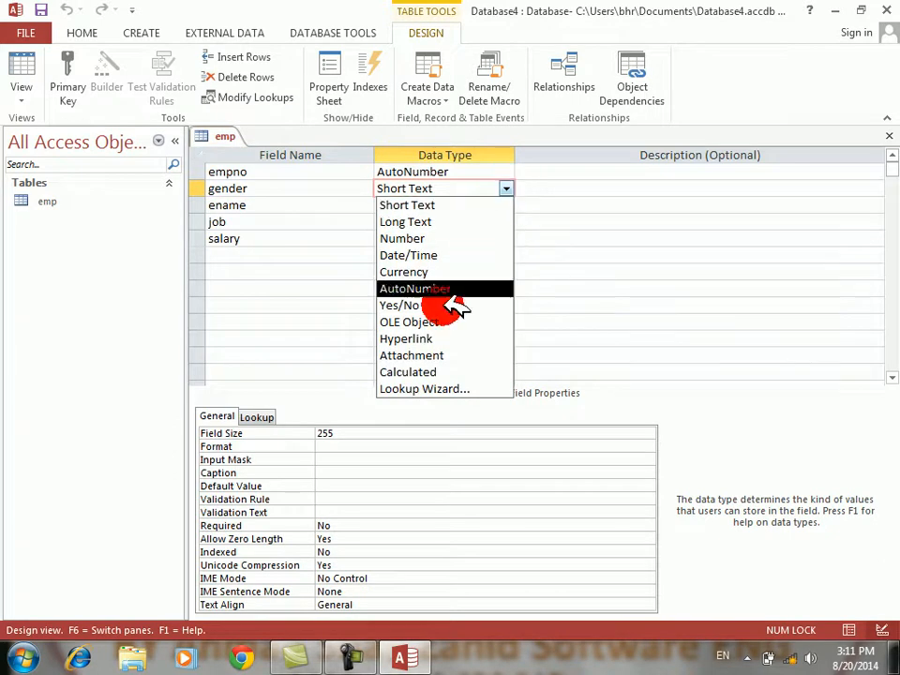
{"action": "left_click", "coordinate": [410, 389]}
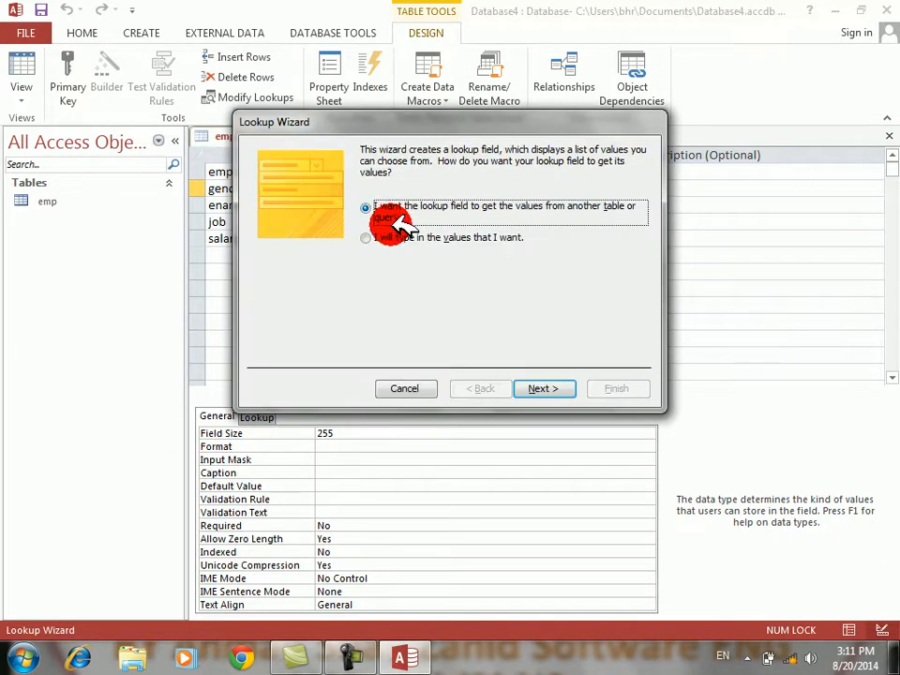
{"action": "left_click", "coordinate": [399, 239]}
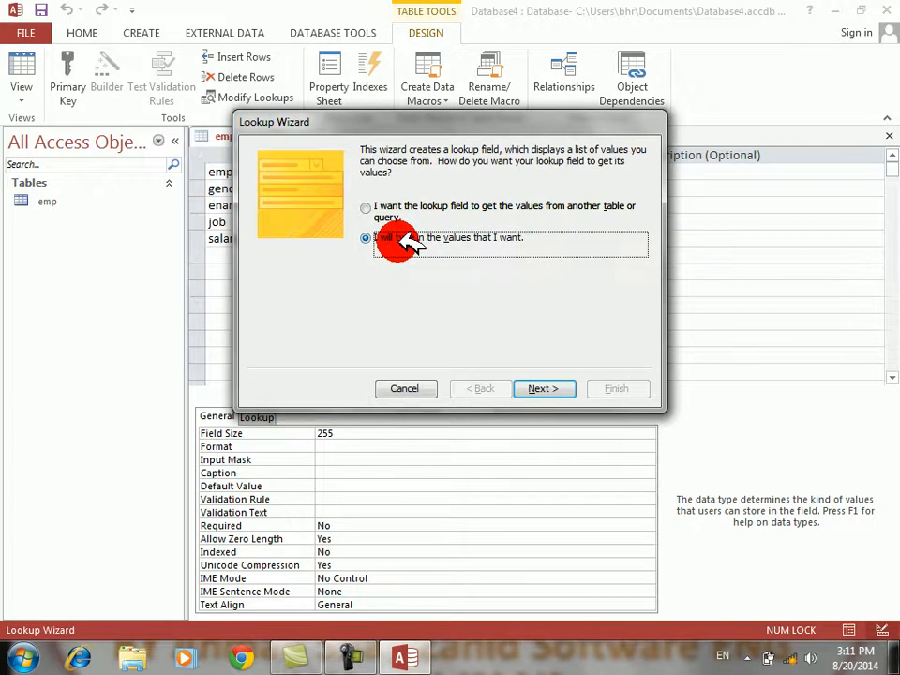
{"action": "left_click", "coordinate": [555, 390]}
{"action": "left_click", "coordinate": [319, 254]}
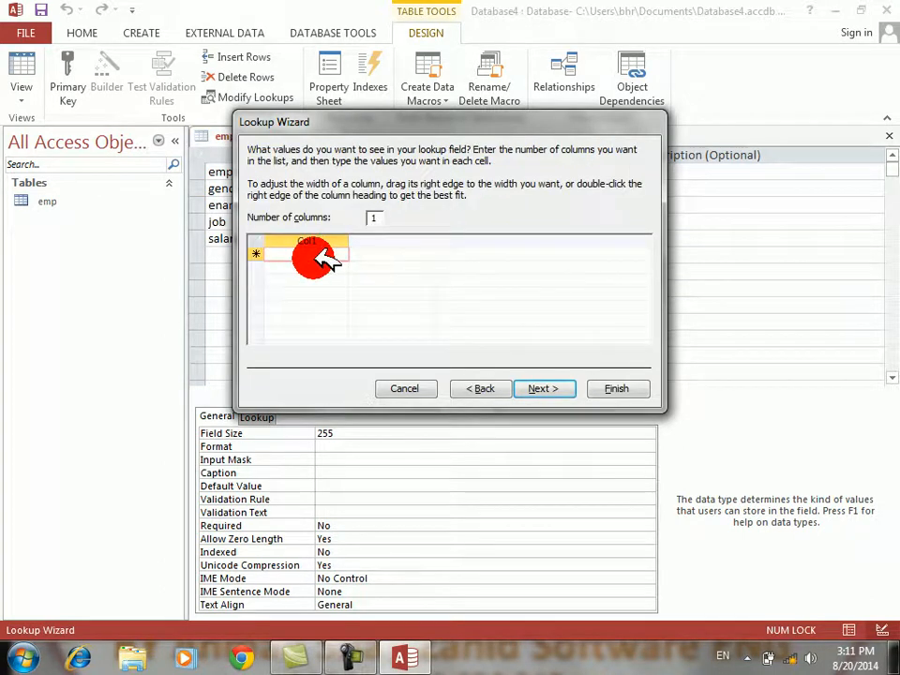
{"action": "type", "text": "male"}
{"action": "key", "text": "Tab"}
{"action": "type", "text": "female"}
{"action": "key", "text": "Return"}
{"action": "key", "text": "Return"}
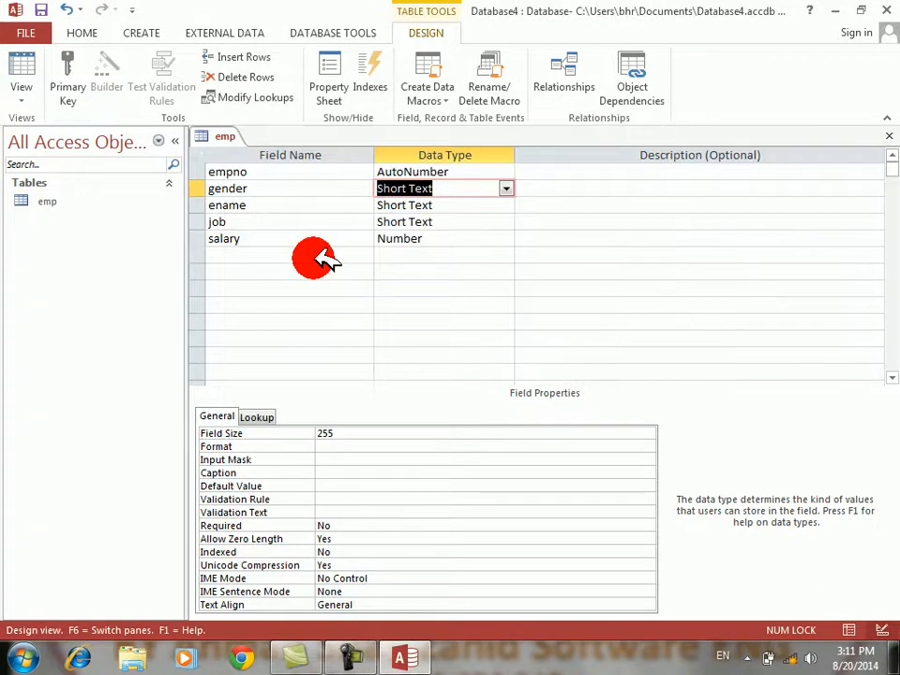
Start the Lookup Wizard for the job field and choose to enter the values manually
{"action": "key", "text": "Down"}
{"action": "key", "text": "Down"}
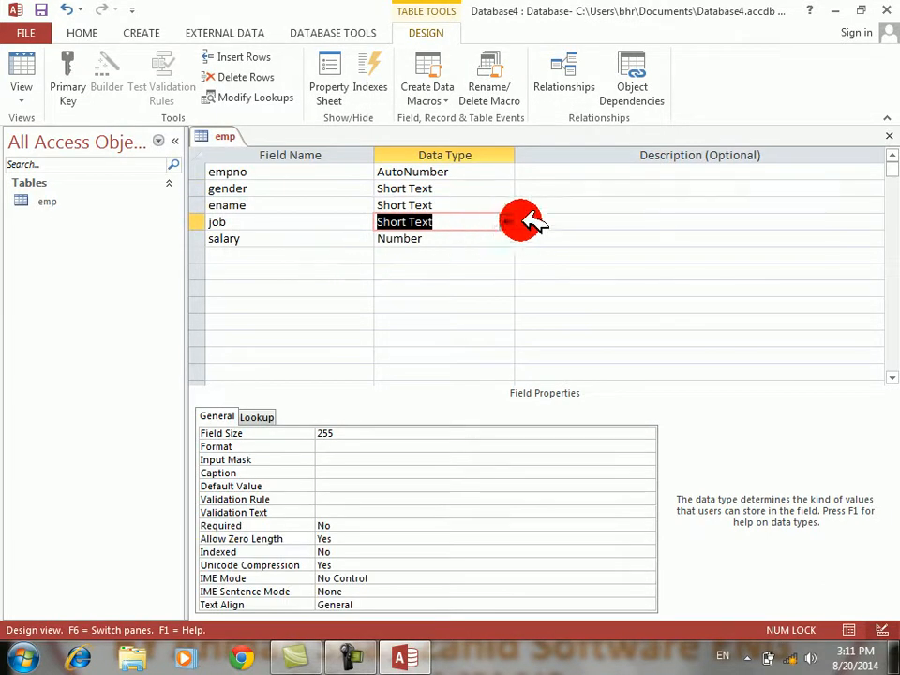
{"action": "left_click", "coordinate": [506, 222]}
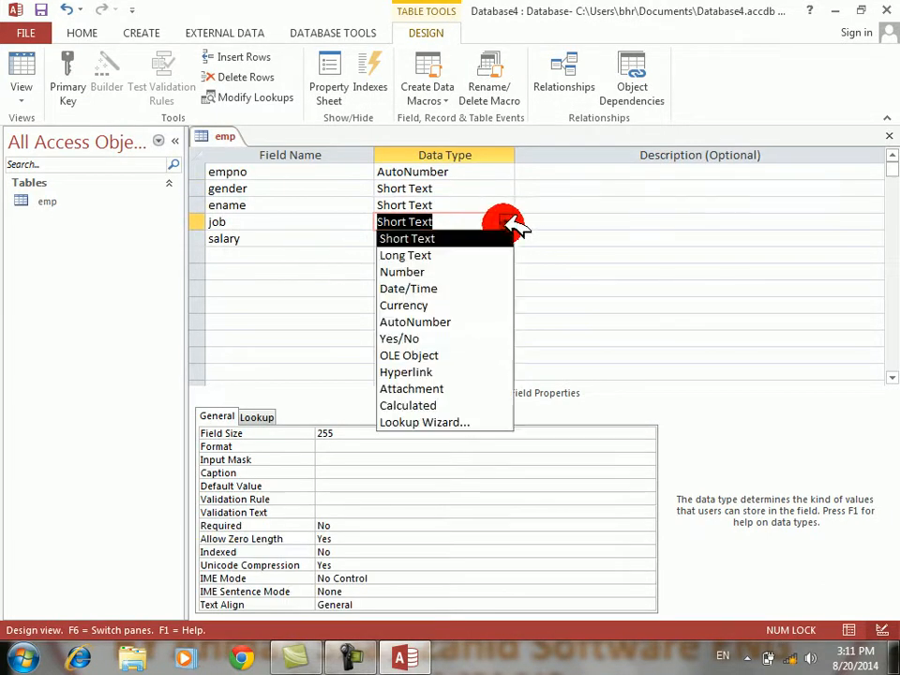
{"action": "left_click", "coordinate": [427, 423]}
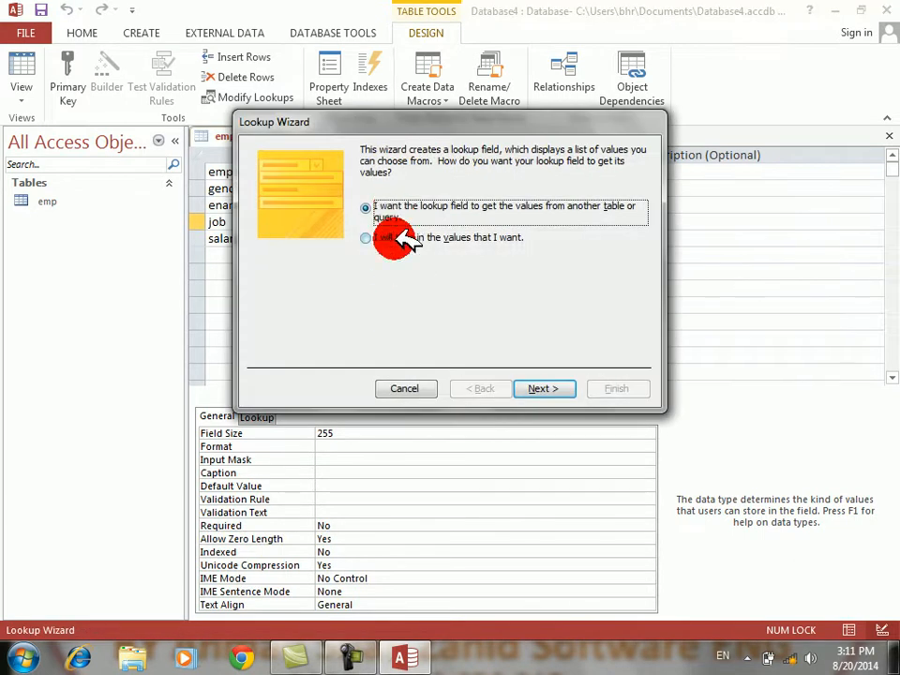
{"action": "left_click", "coordinate": [403, 238]}
{"action": "left_click", "coordinate": [546, 388]}
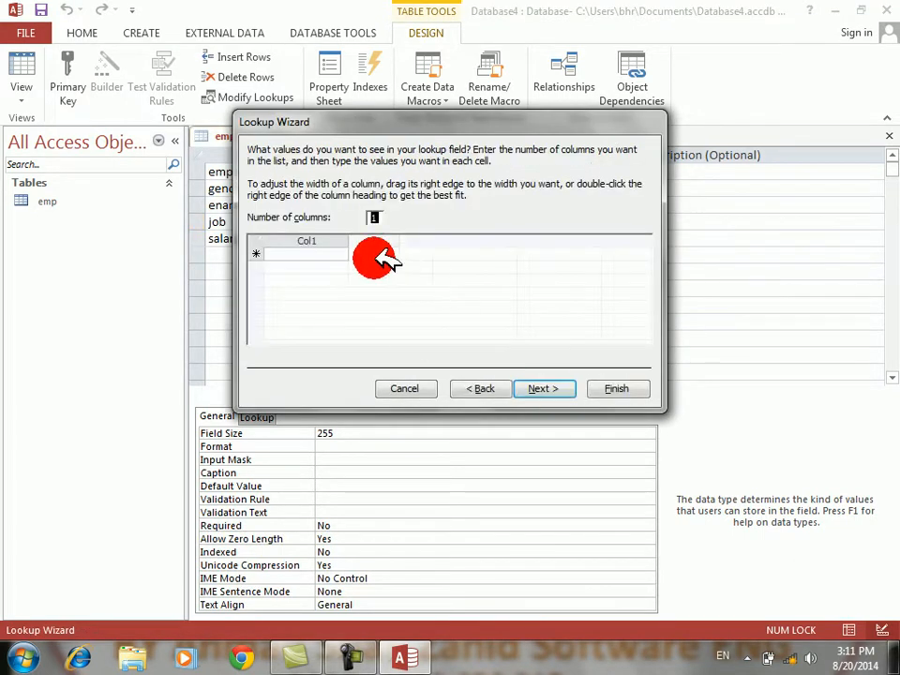
Enter manager, driver, teacher and doctor as the job lookup values and finish the wizard
{"action": "type", "text": "manager"}
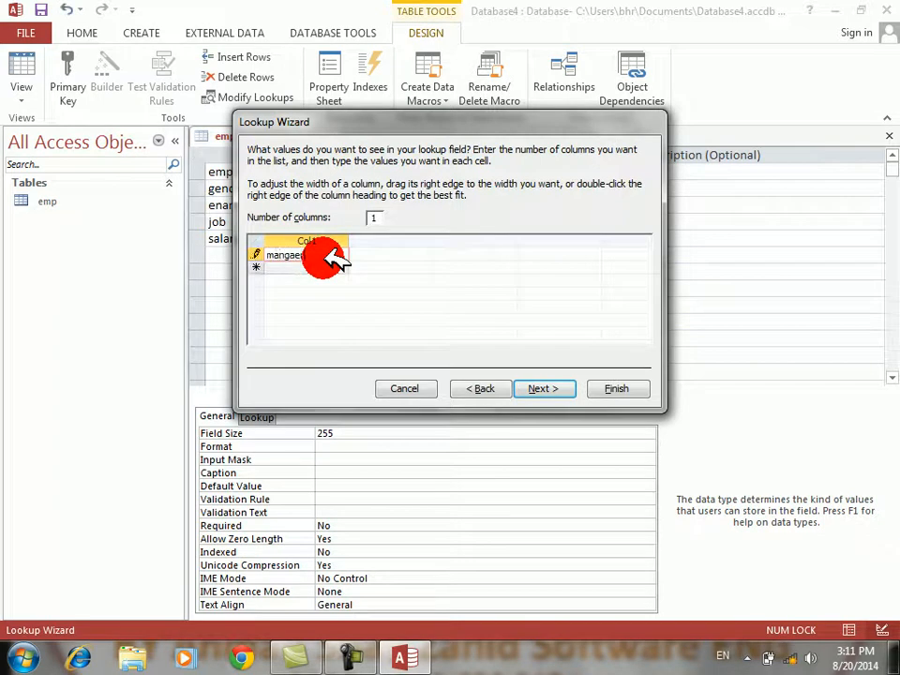
{"action": "key", "text": "Return"}
{"action": "type", "text": "driver"}
{"action": "key", "text": "Return"}
{"action": "type", "text": "teacher"}
{"action": "key", "text": "Return"}
{"action": "type", "text": "doctor"}
{"action": "key", "text": "Return"}
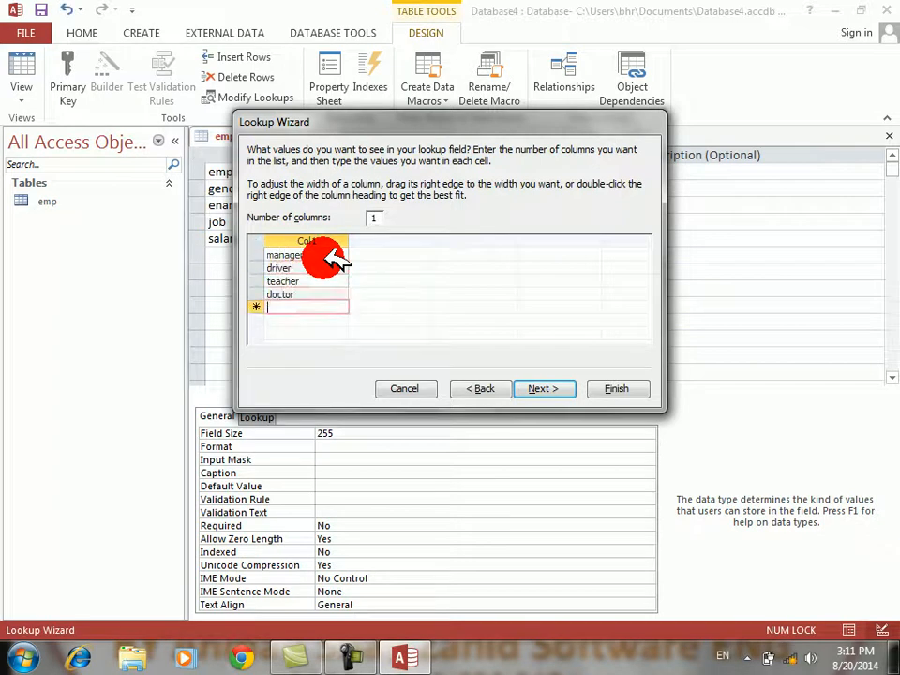
{"action": "key", "text": "Return"}
{"action": "key", "text": "Return"}
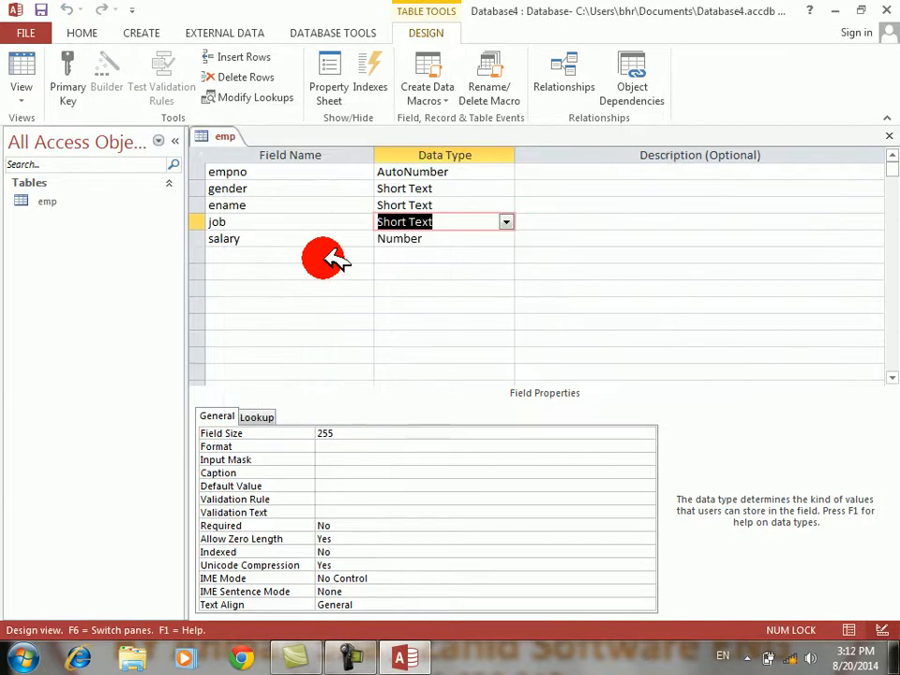
Close the emp table and create a Multiple Items form based on it
{"action": "key", "text": "ctrl+w"}
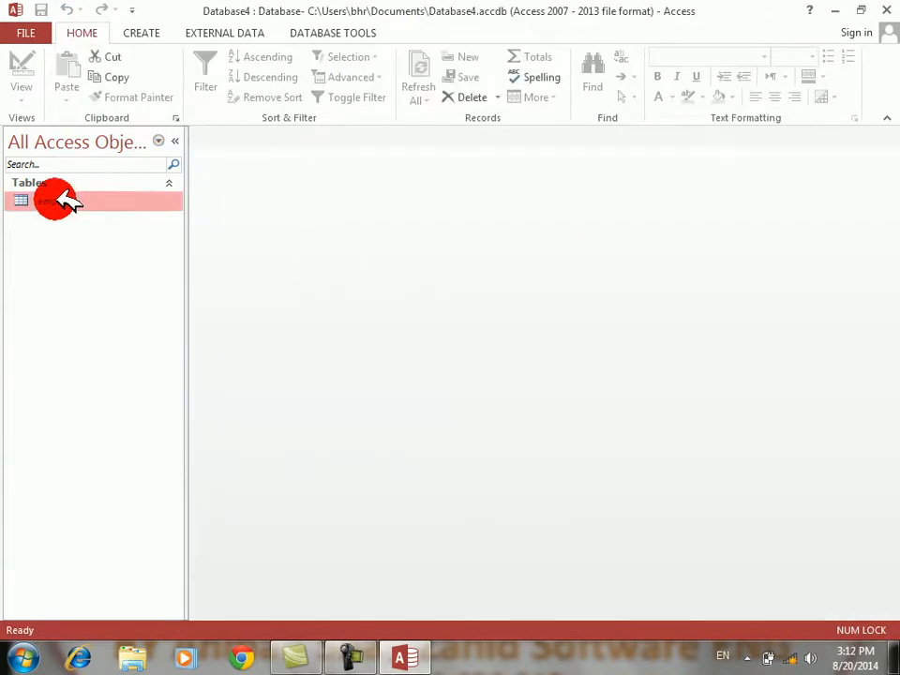
{"action": "left_click", "coordinate": [141, 31]}
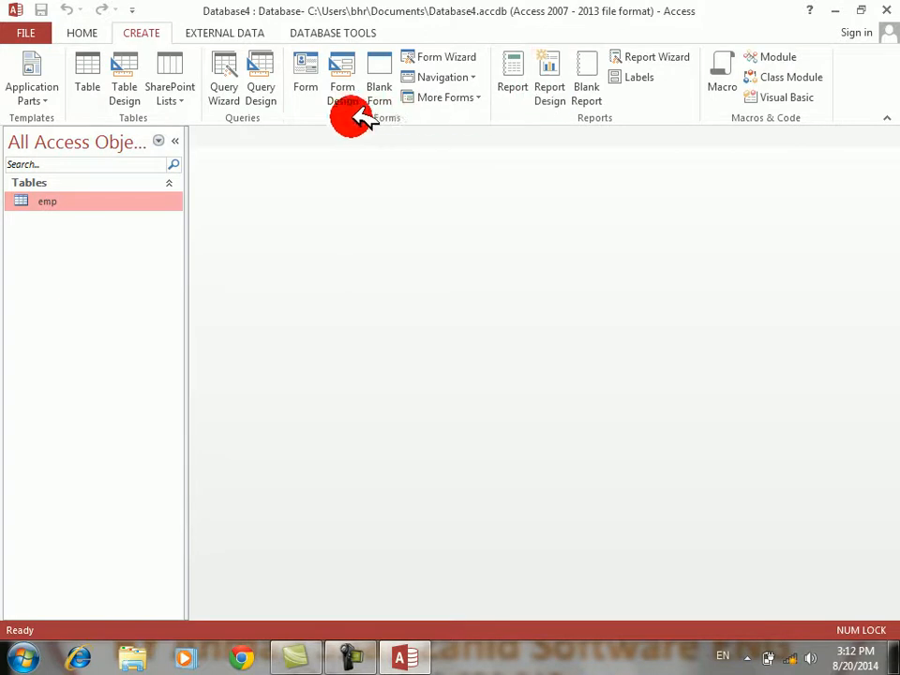
{"action": "left_click", "coordinate": [462, 98]}
{"action": "left_click", "coordinate": [433, 127]}
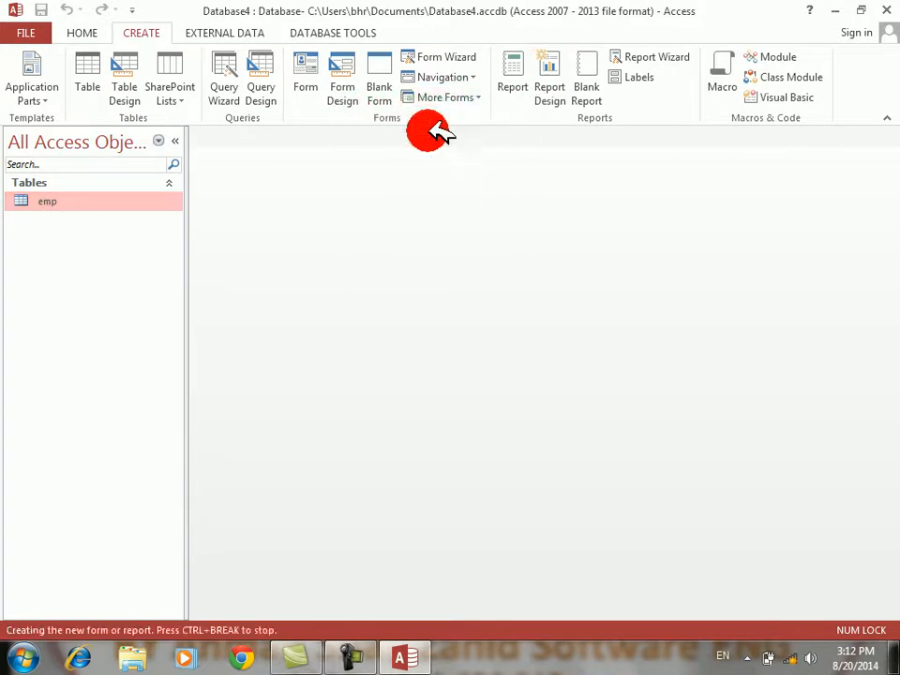
Switch the form to Design View and shrink the empno text box in height and width so the row is about 0.3 inches high
{"action": "right_click", "coordinate": [311, 429]}
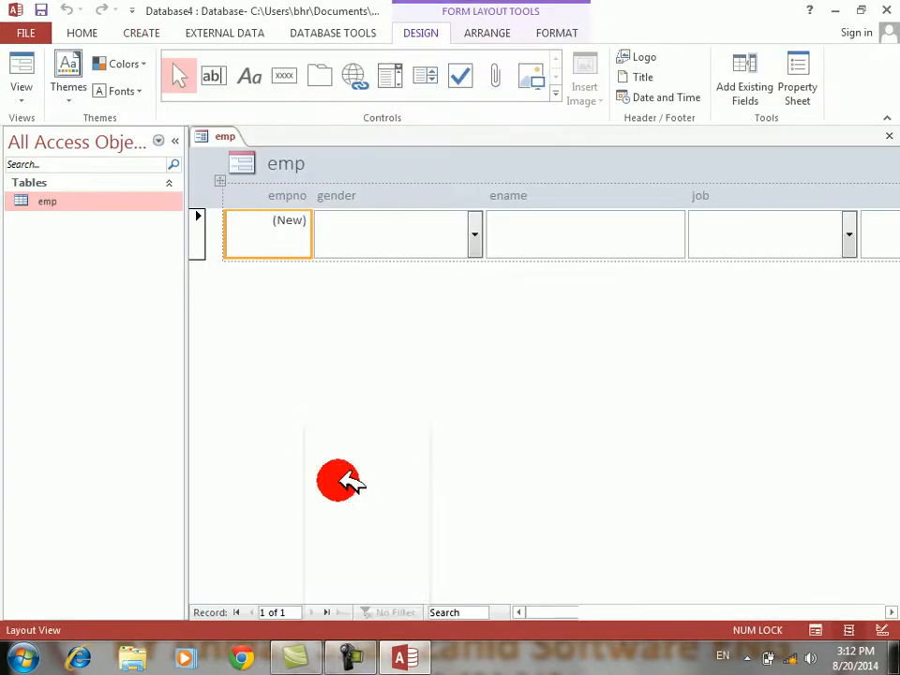
{"action": "left_click", "coordinate": [352, 480]}
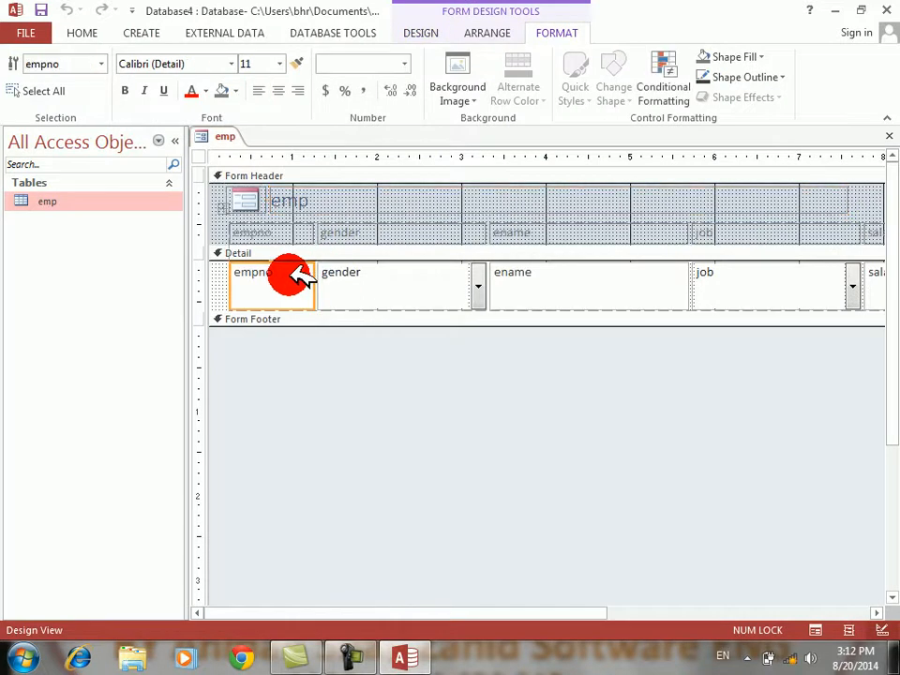
{"action": "key", "text": "shift+Up"}
{"action": "key", "text": "shift+Up"}
{"action": "key", "text": "shift+Up"}
{"action": "key", "text": "shift+Up"}
{"action": "key", "text": "shift+Up"}
{"action": "key", "text": "shift+Up"}
{"action": "key", "text": "shift+Left"}
{"action": "key", "text": "shift+Left"}
{"action": "key", "text": "shift+Left"}
{"action": "key", "text": "shift+Left"}
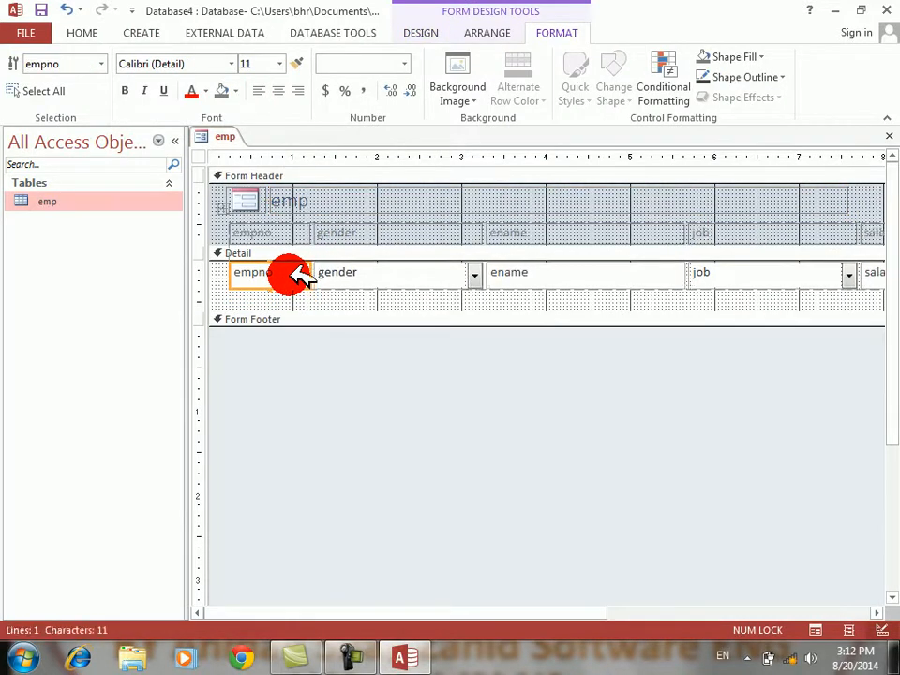
Narrow the gender combo box to about 1.1 inches
{"action": "key", "text": "Tab"}
{"action": "key", "text": "shift+Left"}
{"action": "key", "text": "shift+Left"}
{"action": "key", "text": "shift+Left"}
{"action": "key", "text": "shift+Left"}
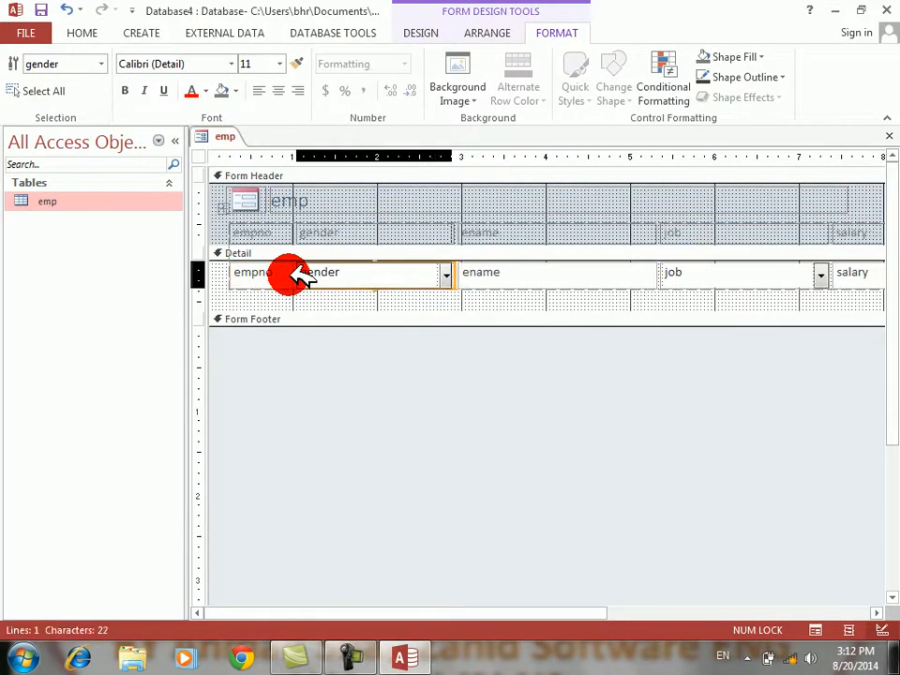
{"action": "key", "text": "shift+Left"}
{"action": "key", "text": "shift+Left"}
{"action": "key", "text": "shift+Left"}
{"action": "key", "text": "shift+Left"}
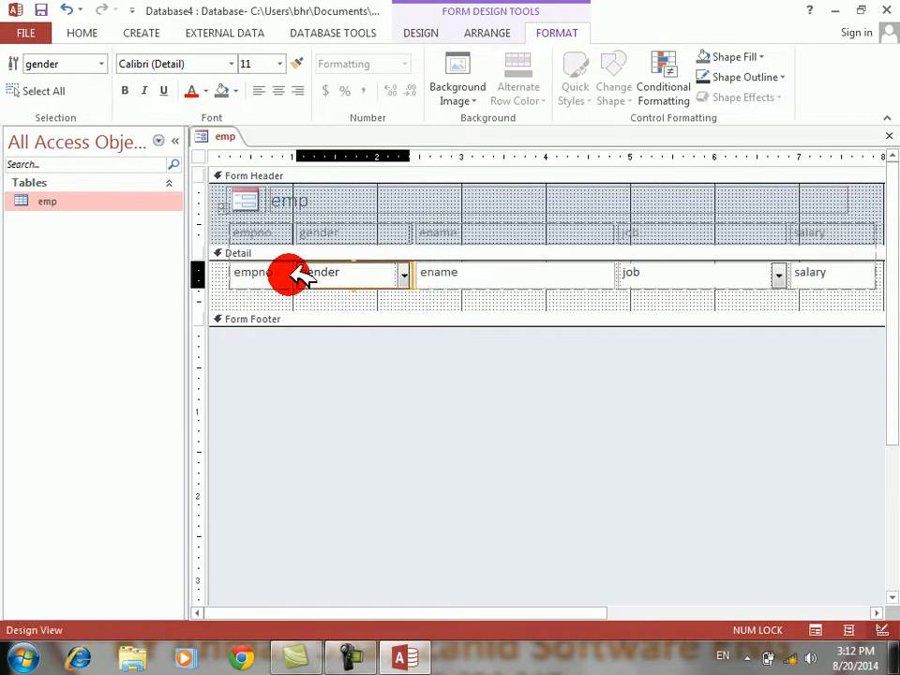
{"action": "key", "text": "shift+Left"}
Narrow the ename text box to about 1.3 inches
{"action": "key", "text": "Tab"}
{"action": "key", "text": "shift+Left"}
{"action": "key", "text": "shift+Left"}
{"action": "key", "text": "shift+Left"}
{"action": "key", "text": "shift+Left"}
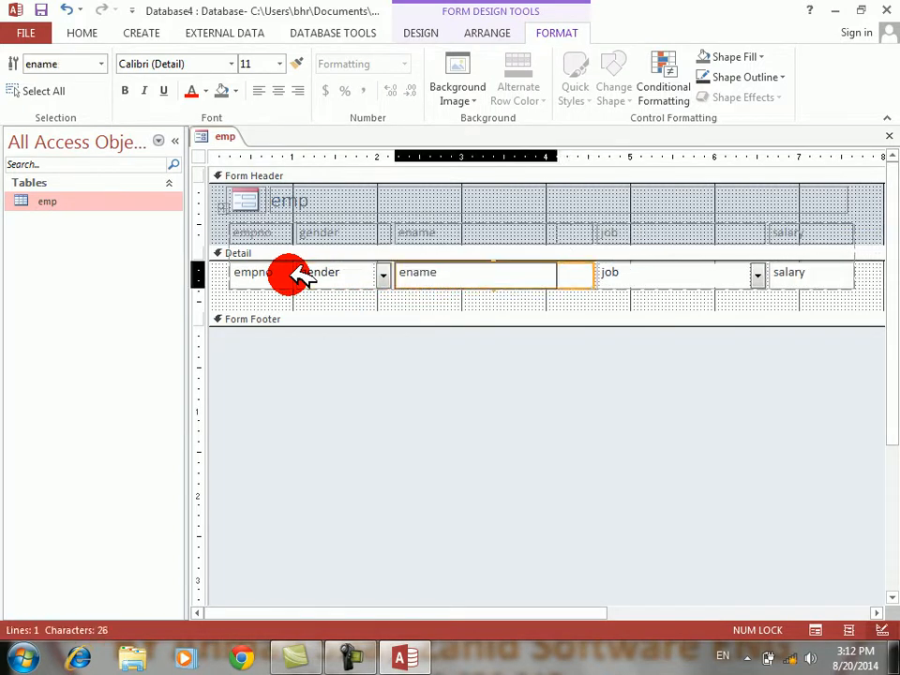
{"action": "key", "text": "shift+Right"}
{"action": "key", "text": "shift+Right"}
{"action": "key", "text": "shift+Right"}
{"action": "key", "text": "shift+Right"}
Narrow the job combo box to about 1.3 inches
{"action": "key", "text": "Tab"}
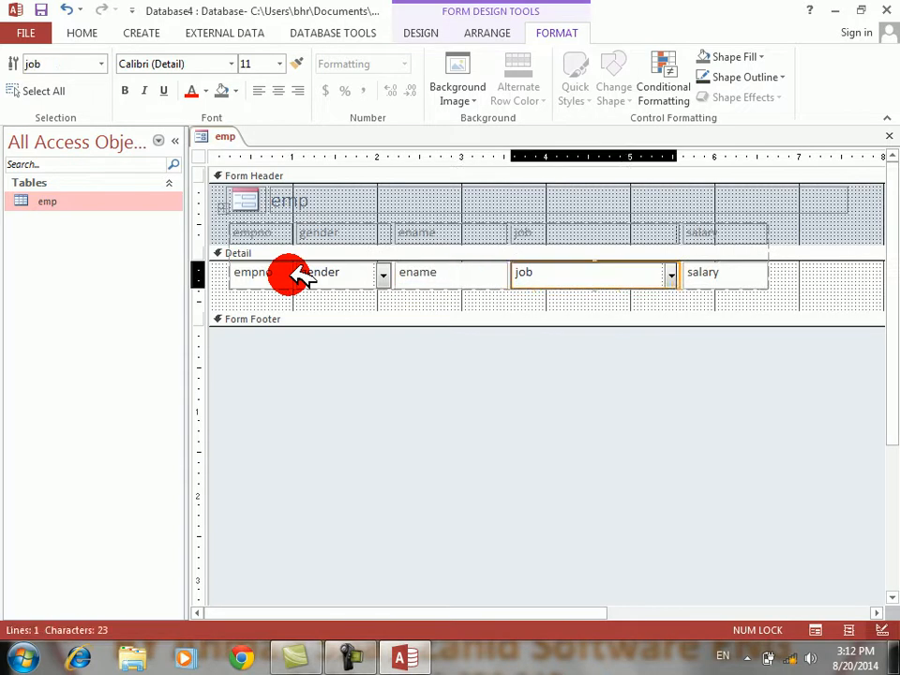
{"action": "key", "text": "shift+Left"}
{"action": "key", "text": "shift+Left"}
{"action": "key", "text": "shift+Left"}
{"action": "key", "text": "shift+Left"}
{"action": "key", "text": "shift+Left"}
{"action": "key", "text": "shift+Left"}
{"action": "key", "text": "shift+Left"}
{"action": "key", "text": "shift+Left"}
{"action": "key", "text": "shift+Left"}
{"action": "key", "text": "shift+Left"}
{"action": "key", "text": "shift+Left"}
{"action": "key", "text": "shift+Left"}
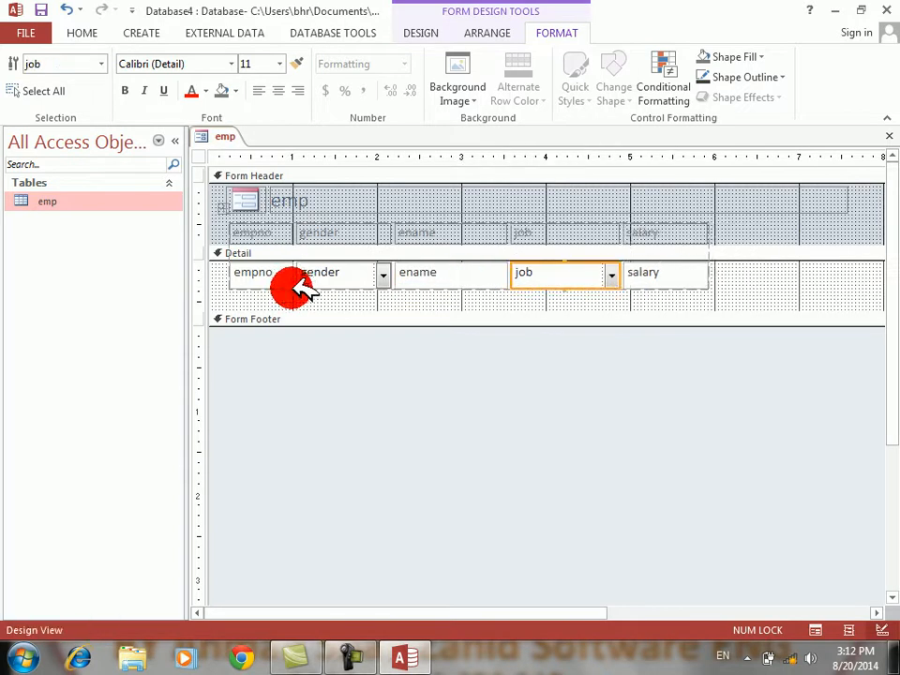
Shrink the Detail section to the height of its controls and give it a light red background color
{"action": "left_click_drag", "start_coordinate": [302, 300], "coordinate": [302, 255]}
{"action": "right_click", "coordinate": [301, 253]}
{"action": "mouse_move", "coordinate": [412, 327]}
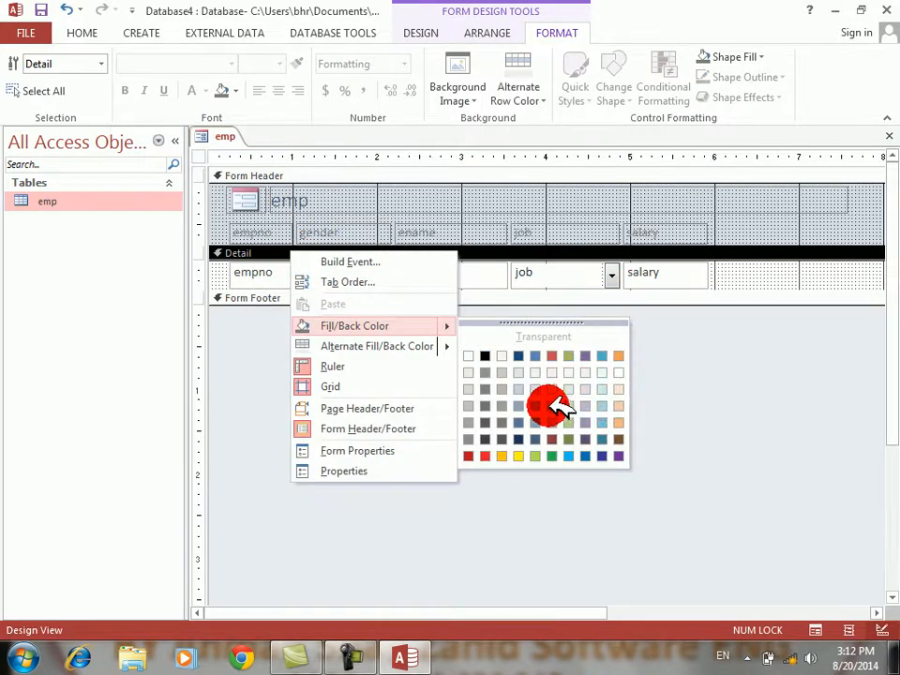
{"action": "left_click", "coordinate": [554, 386]}
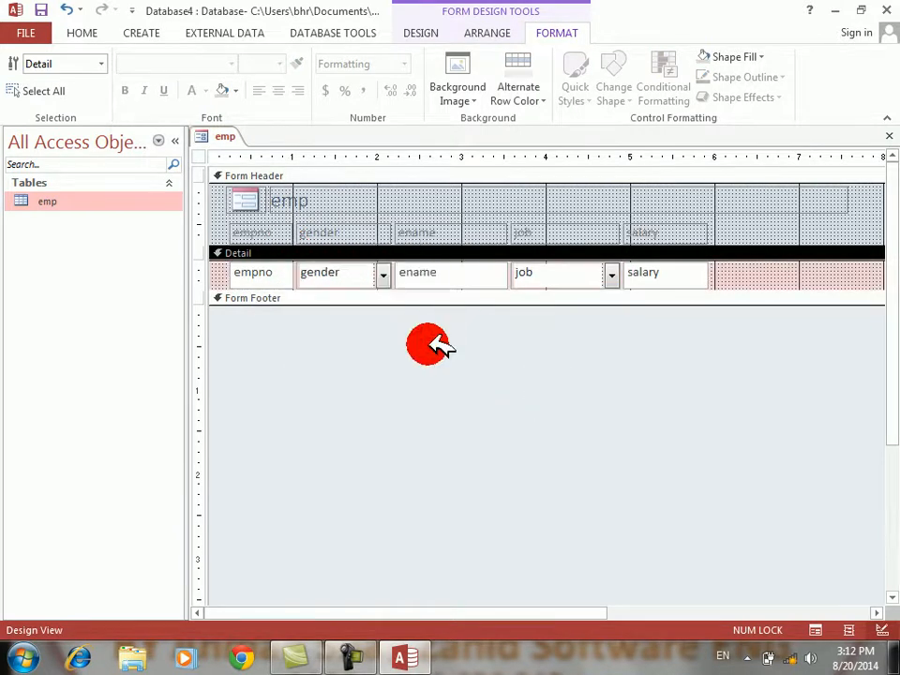
Save the form under the name emp and switch it to Form view
{"action": "left_click", "coordinate": [40, 11]}
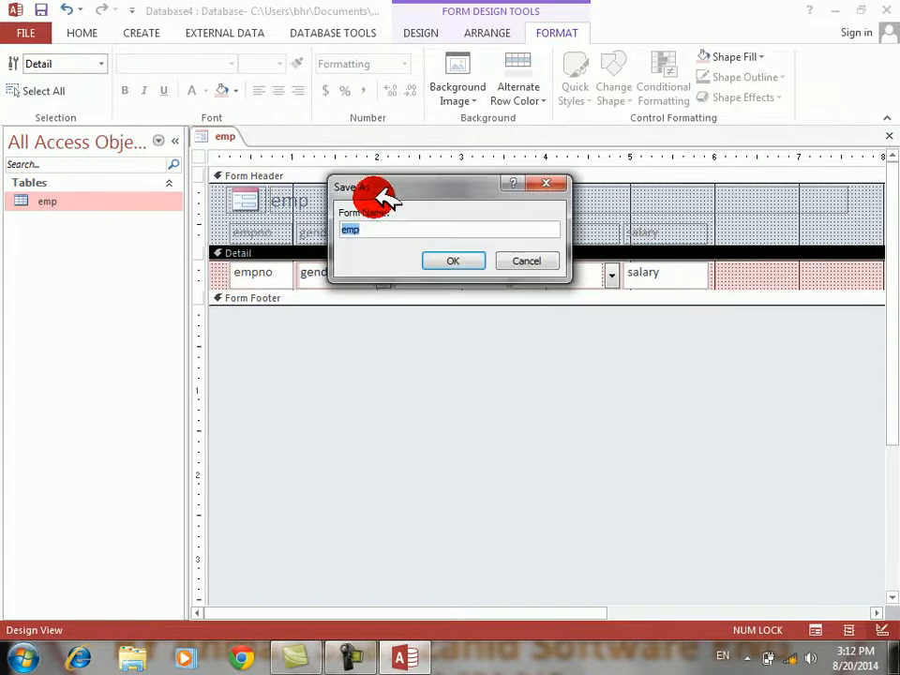
{"action": "left_click", "coordinate": [458, 261]}
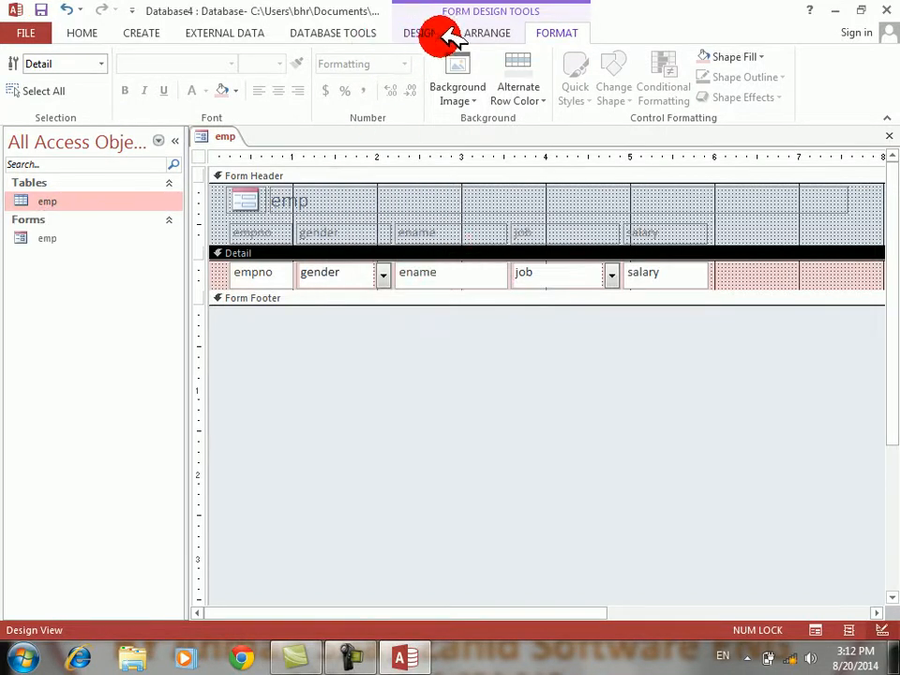
{"action": "left_click", "coordinate": [424, 33]}
{"action": "left_click", "coordinate": [21, 67]}
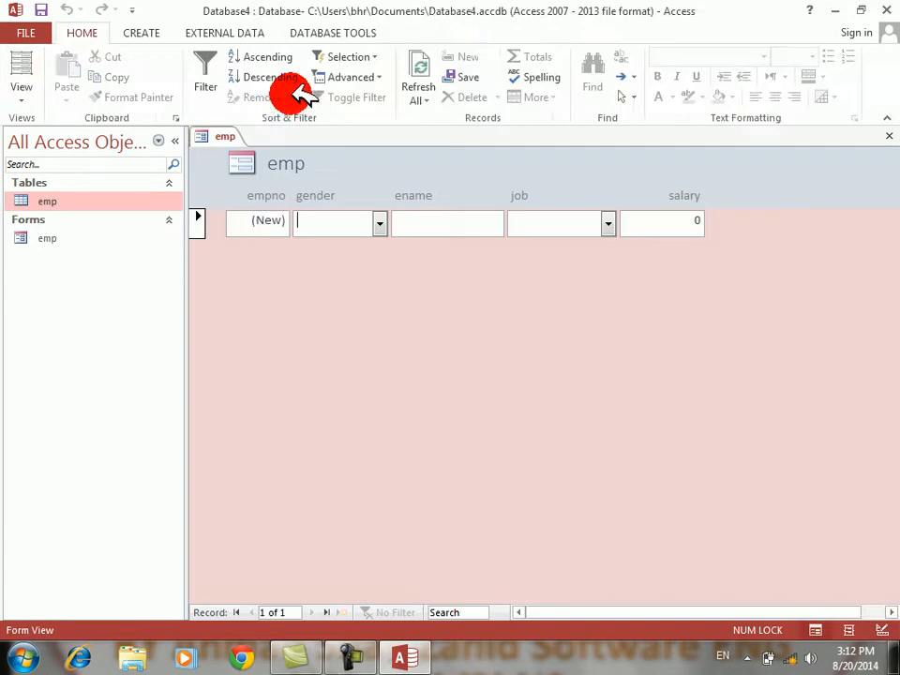
Enter the first employee record with gender male, the employee's name, job manager and salary 4000
{"action": "type", "text": "male"}
{"action": "key", "text": "Tab"}
{"action": "type", "text": "manager"}
{"action": "key", "text": "Tab"}
{"action": "type", "text": "4000"}
{"action": "key", "text": "Tab"}
{"action": "key", "text": "Tab"}
Enter the second employee record with gender male, the employee's name, job driver and salary 4000
{"action": "type", "text": "ma"}
{"action": "key", "text": "Tab"}
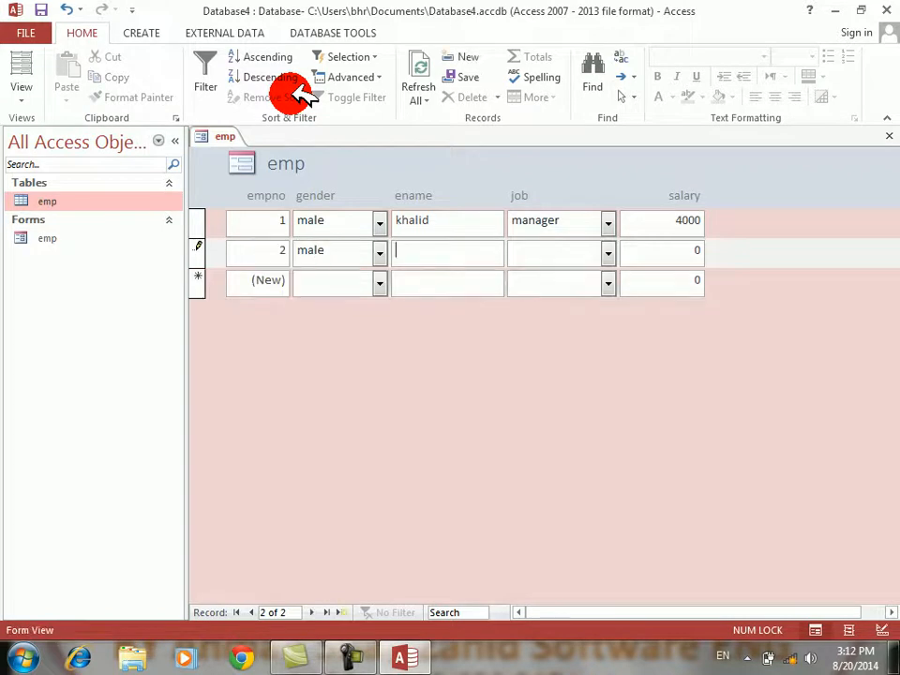
{"action": "type", "text": "driver"}
{"action": "key", "text": "Tab"}
{"action": "type", "text": "4000"}
{"action": "key", "text": "Tab"}
{"action": "key", "text": "Tab"}
Enter the third employee record with gender female, the employee's name, job manager and salary 5000
{"action": "type", "text": "f"}
{"action": "key", "text": "Tab"}
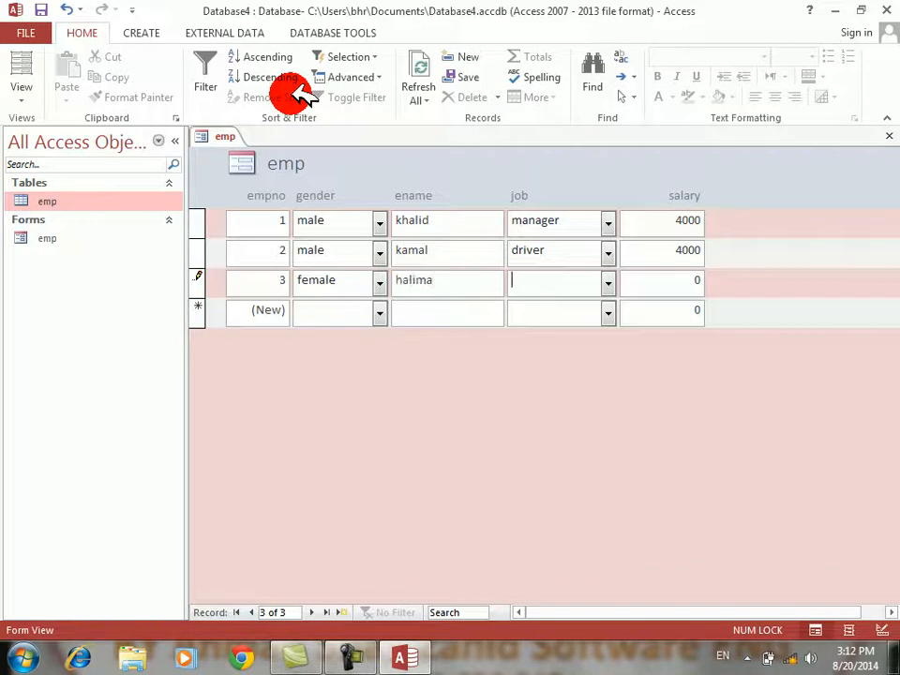
{"action": "key", "text": "BackSpace"}
{"action": "key", "text": "BackSpace"}
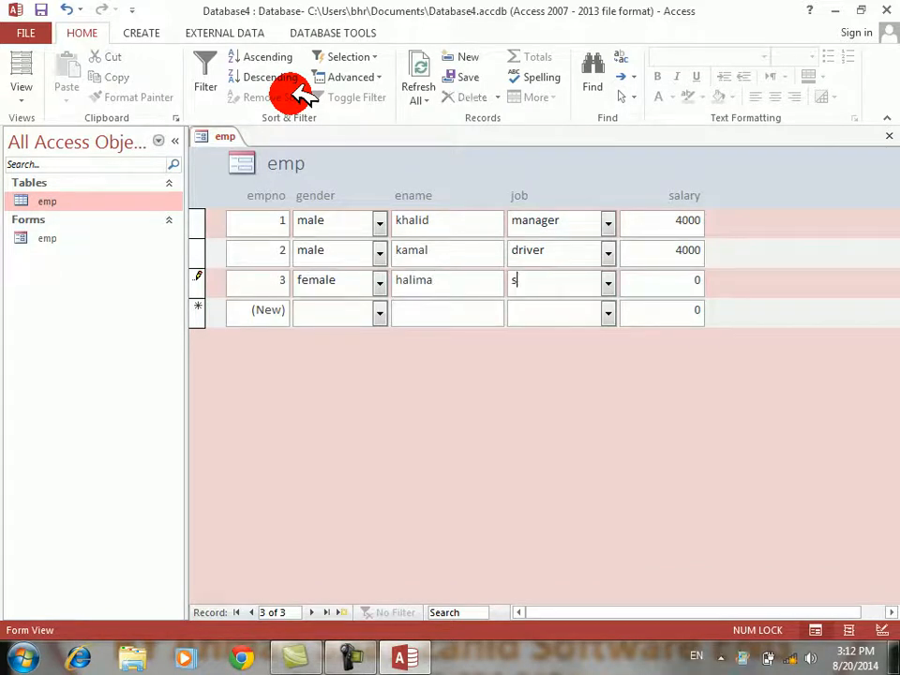
{"action": "type", "text": "m"}
{"action": "key", "text": "Tab"}
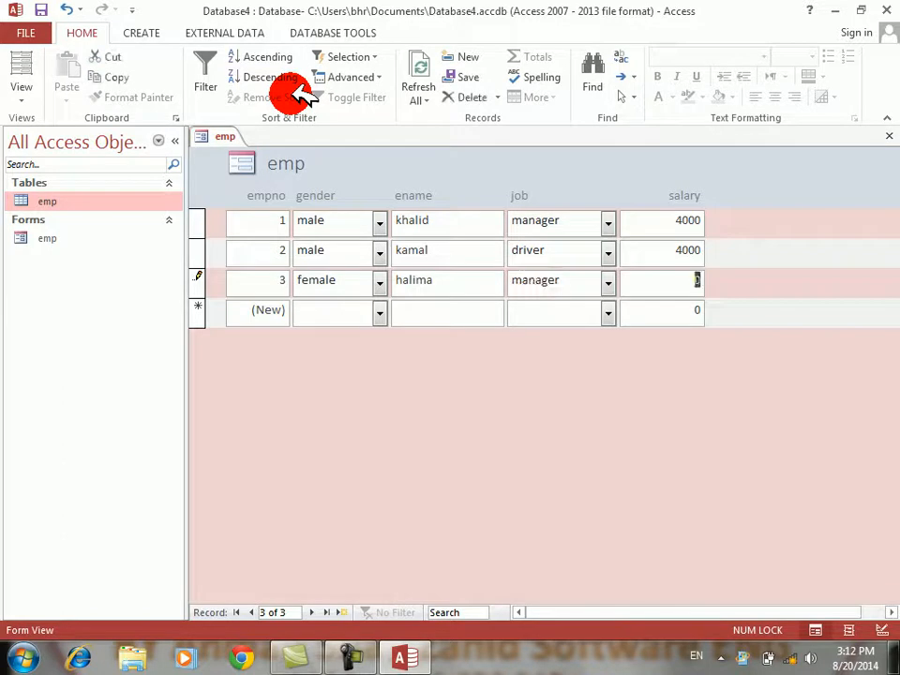
{"action": "type", "text": "5000"}
{"action": "key", "text": "Tab"}
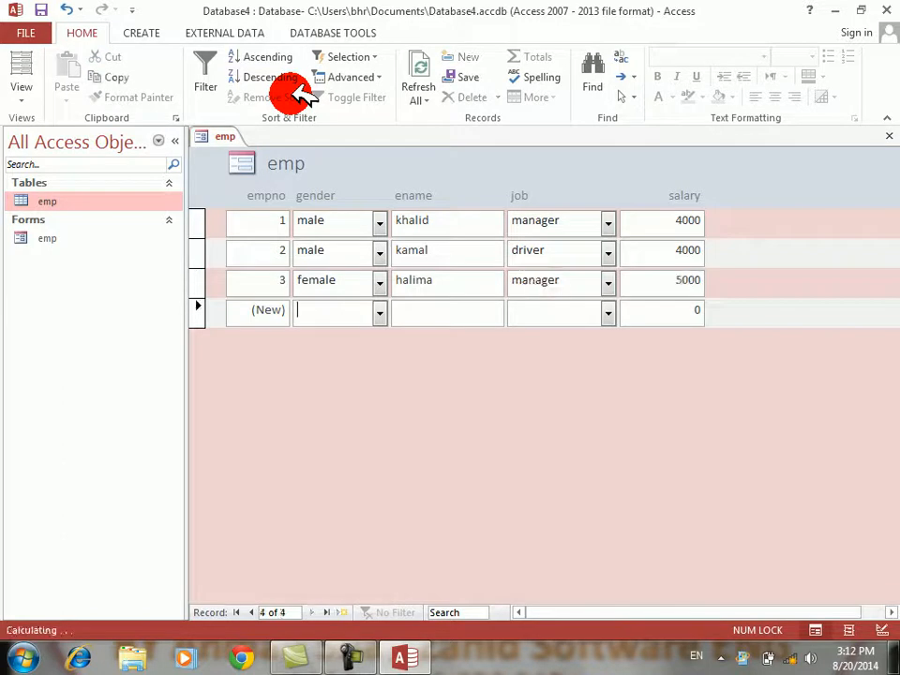
Enter the fourth employee record with gender female, the employee's name, job teacher and salary 5000
{"action": "type", "text": "female"}
{"action": "key", "text": "Tab"}
{"action": "type", "text": "k"}
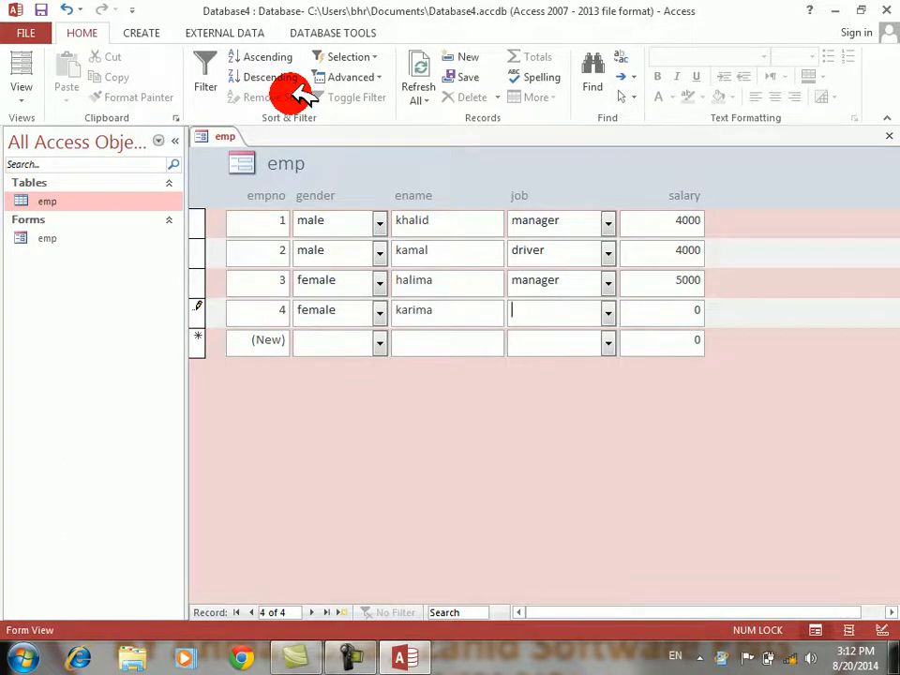
{"action": "type", "text": "teacher"}
{"action": "key", "text": "Tab"}
{"action": "type", "text": "5000"}
{"action": "key", "text": "Tab"}
{"action": "key", "text": "Tab"}
Enter the fifth employee record with gender female, the employee's name, job teacher and salary 4000
{"action": "type", "text": "f"}
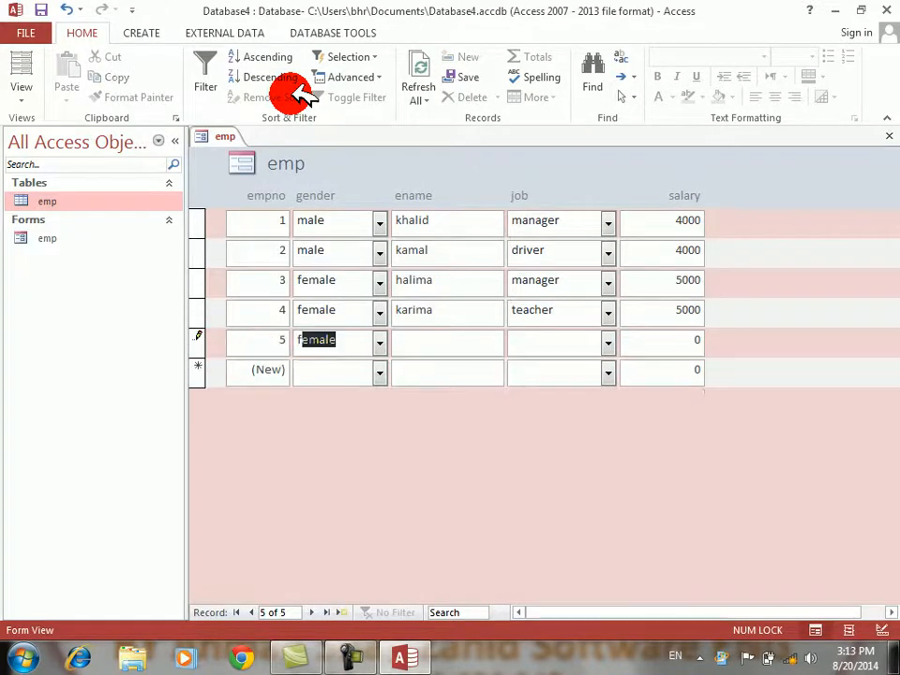
{"action": "key", "text": "Tab"}
{"action": "type", "text": "j"}
{"action": "type", "text": "t"}
{"action": "key", "text": "Tab"}
{"action": "type", "text": "4000"}
{"action": "key", "text": "Tab"}
{"action": "key", "text": "Tab"}
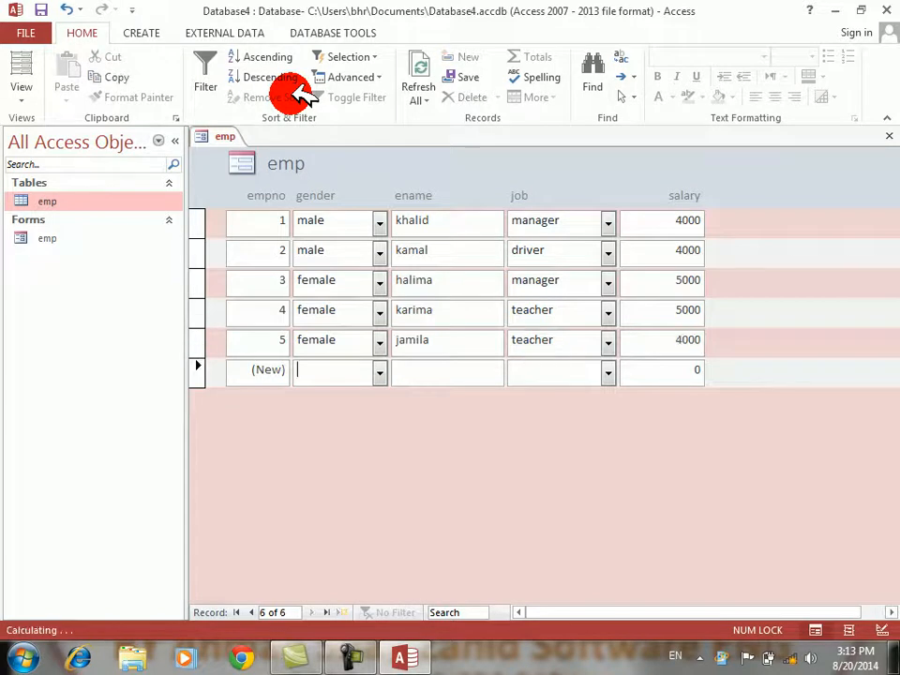
Enter the sixth employee record with gender female, the employee's name, job teacher and salary 4000
{"action": "type", "text": "female"}
{"action": "key", "text": "Tab"}
{"action": "type", "text": "w"}
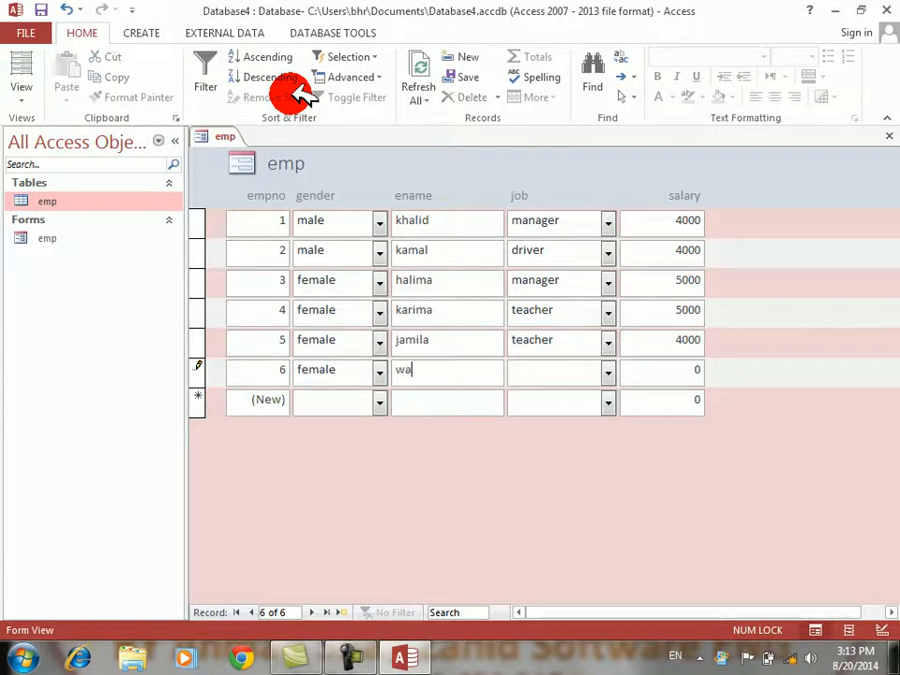
{"action": "key", "text": "Tab"}
{"action": "type", "text": "t"}
{"action": "key", "text": "Tab"}
{"action": "type", "text": "4000"}
{"action": "key", "text": "Tab"}
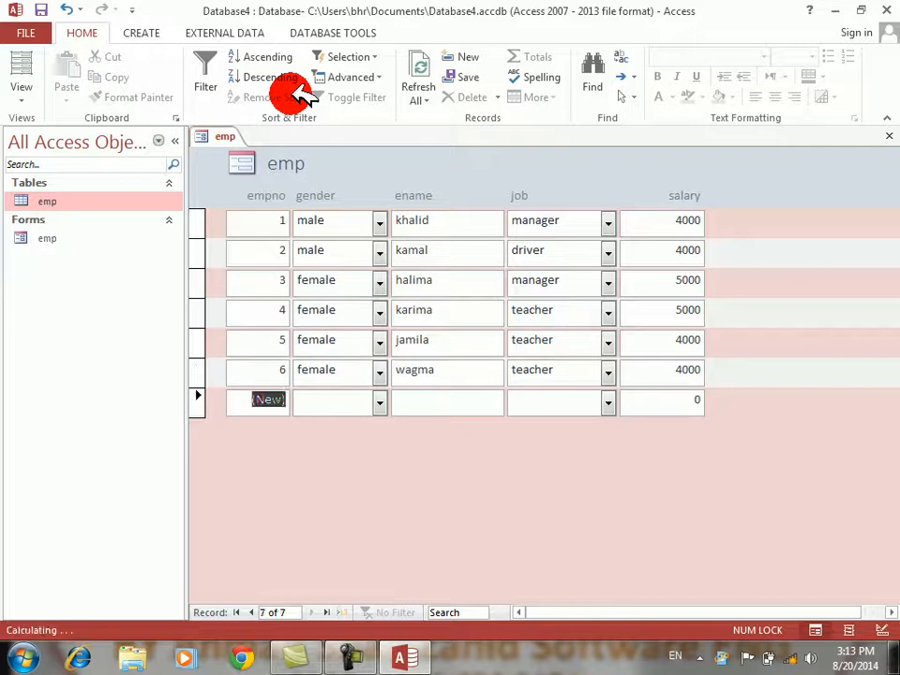
{"action": "key", "text": "Tab"}
Enter the seventh employee record with gender male, the employee's name, job teacher and salary 4000
{"action": "type", "text": "m"}
{"action": "key", "text": "Tab"}
{"action": "type", "text": "bah"}
{"action": "type", "text": "t"}
{"action": "key", "text": "Tab"}
{"action": "type", "text": "4000"}
{"action": "key", "text": "Tab"}
{"action": "key", "text": "Tab"}
Enter the eighth employee record with gender male, the employee's name, job teacher and salary 4000
{"action": "type", "text": "m"}
{"action": "key", "text": "Tab"}
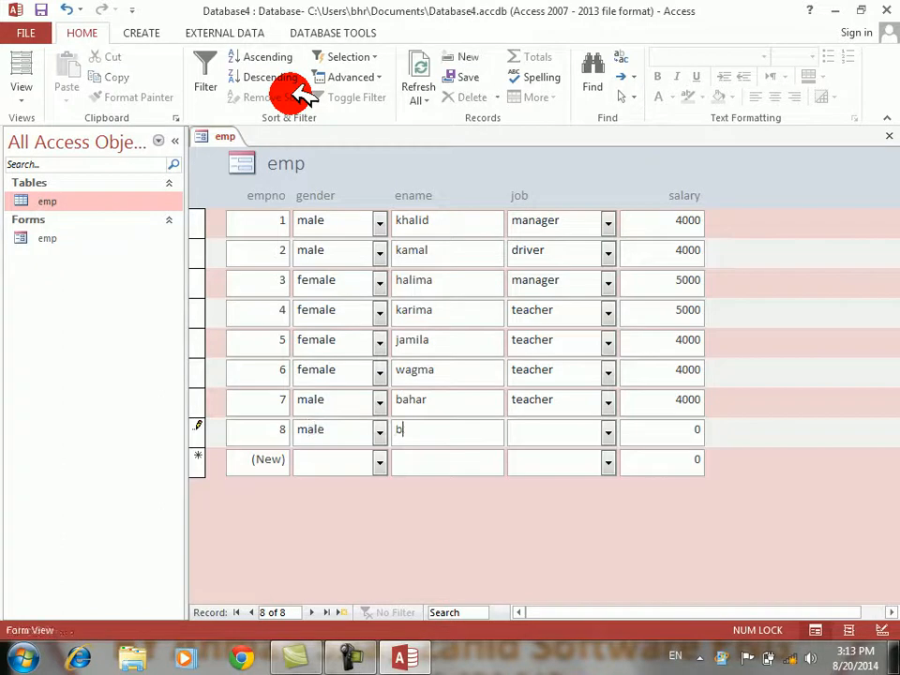
{"action": "type", "text": "t"}
{"action": "key", "text": "Tab"}
{"action": "type", "text": "4000"}
{"action": "key", "text": "Tab"}
{"action": "key", "text": "Tab"}
Enter the ninth employee record with gender male, the employee's name, job manager and salary 4000
{"action": "type", "text": "m"}
{"action": "key", "text": "Tab"}
{"action": "type", "text": "a"}
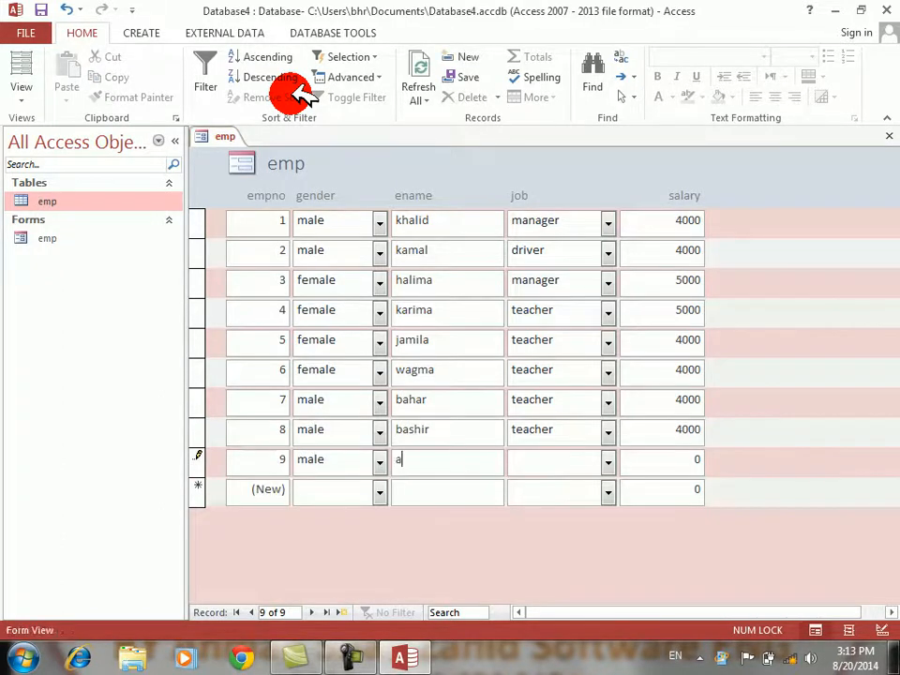
{"action": "key", "text": "Tab"}
{"action": "type", "text": "m"}
{"action": "key", "text": "Tab"}
{"action": "type", "text": "4000"}
{"action": "key", "text": "Tab"}
{"action": "key", "text": "Tab"}
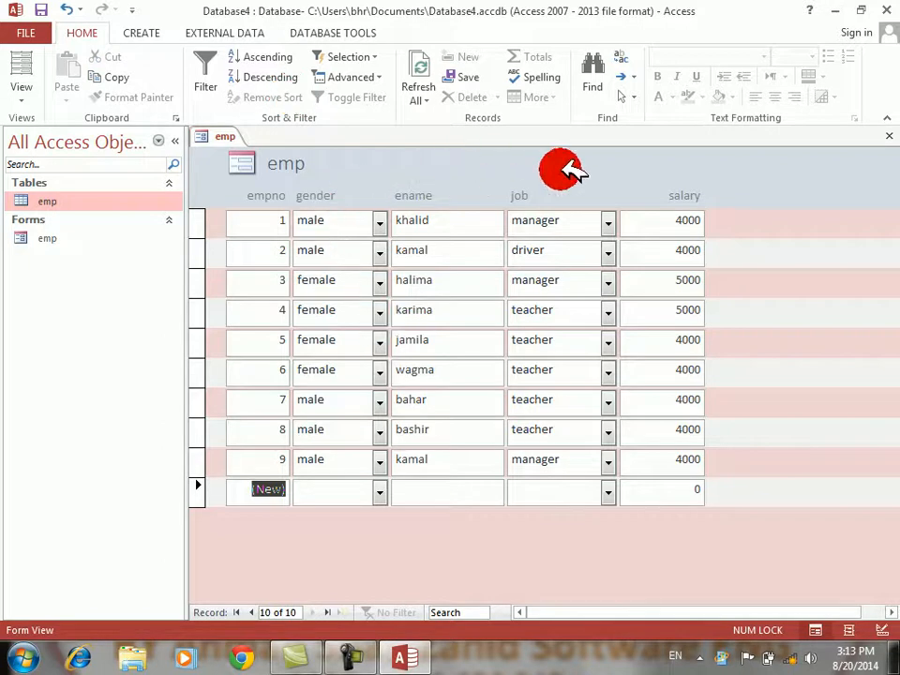
Switch the form to Design view and expand the Form Footer section to a height of about 0.4 inches
{"action": "right_click", "coordinate": [488, 584]}
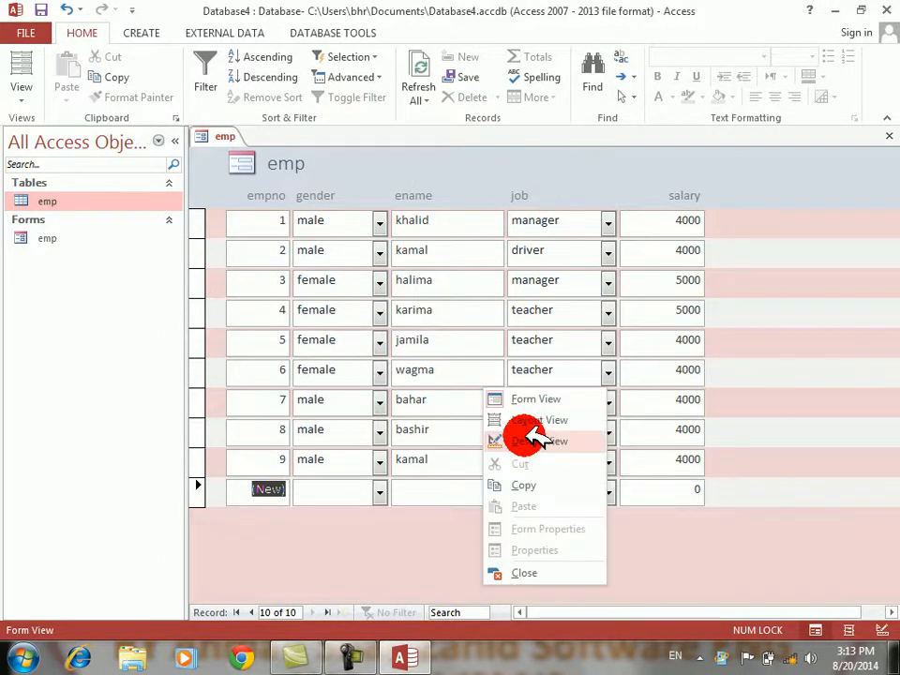
{"action": "left_click", "coordinate": [525, 441]}
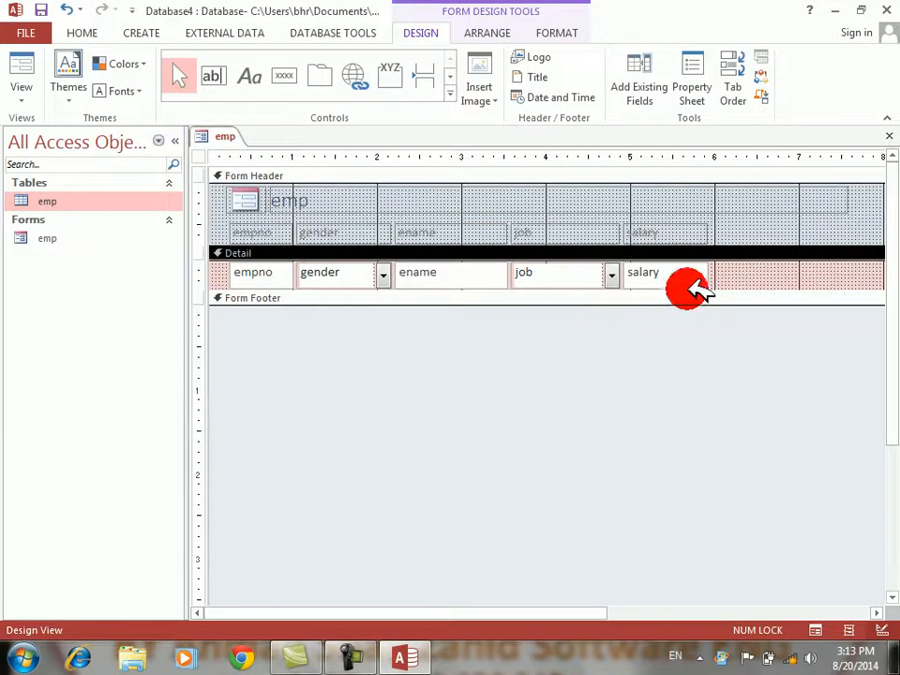
{"action": "left_click_drag", "start_coordinate": [633, 307], "coordinate": [633, 336]}
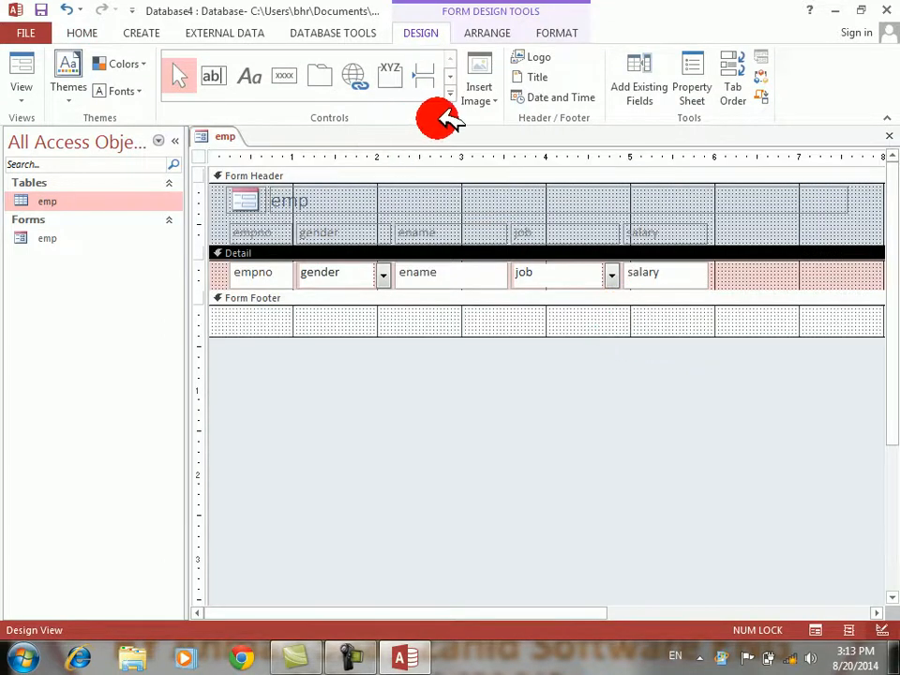
{"action": "left_click", "coordinate": [451, 94]}
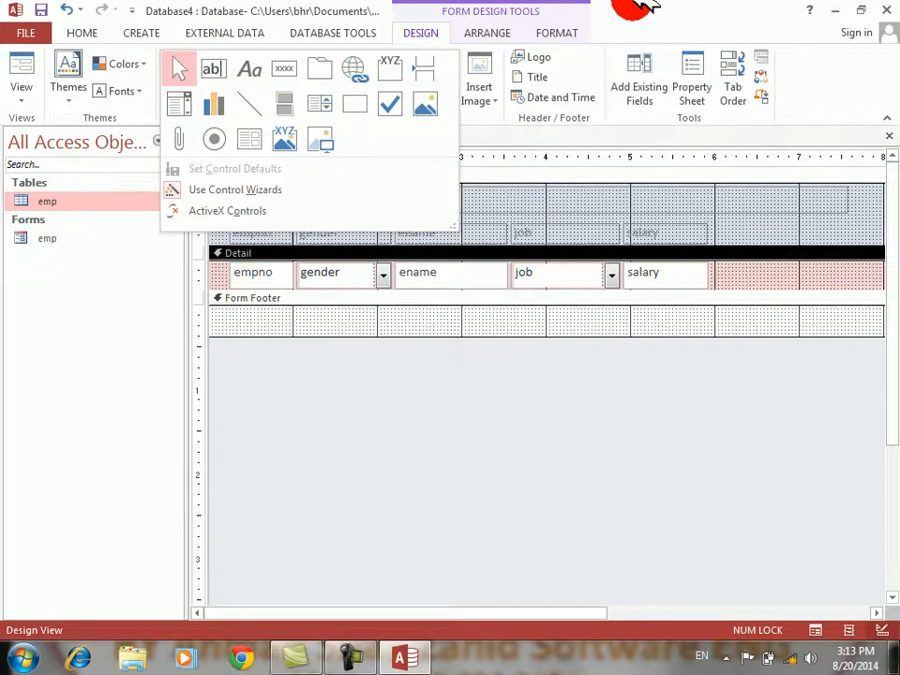
{"action": "left_click", "coordinate": [632, 3]}
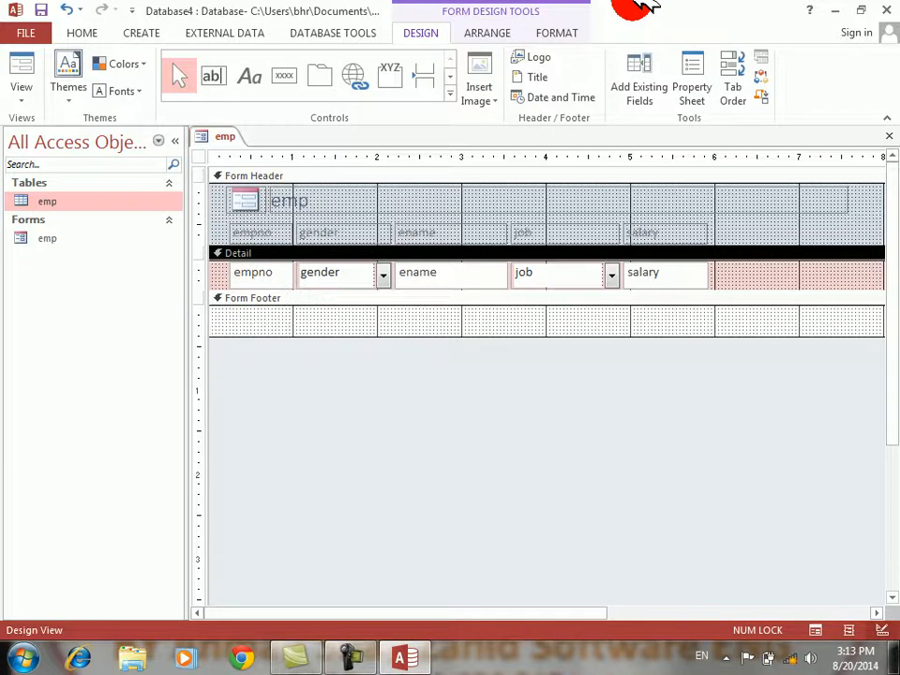
Give the Form Footer section a light blue-gray background color
{"action": "right_click", "coordinate": [441, 317]}
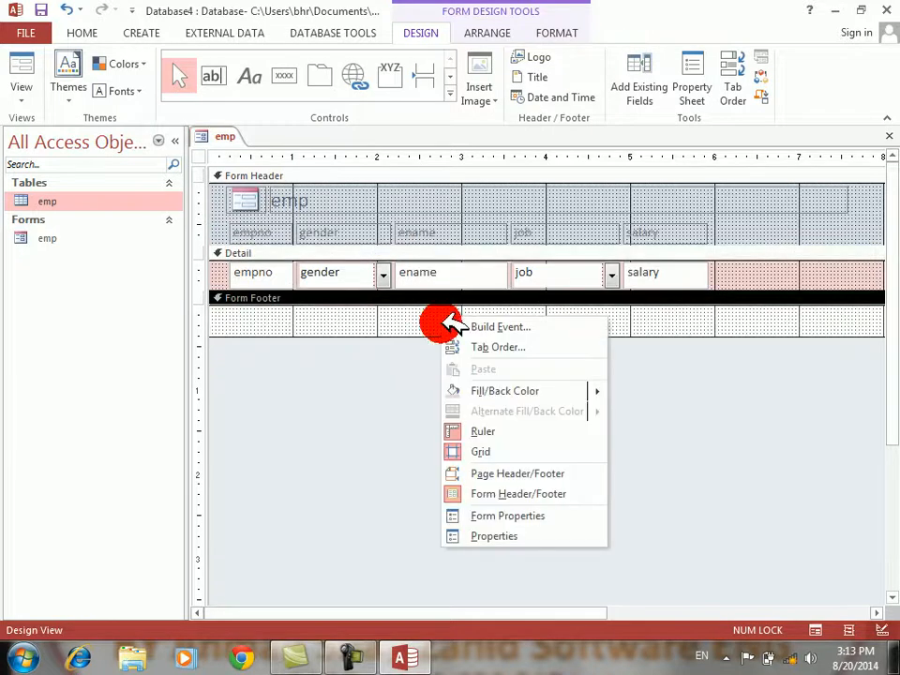
{"action": "mouse_move", "coordinate": [514, 389]}
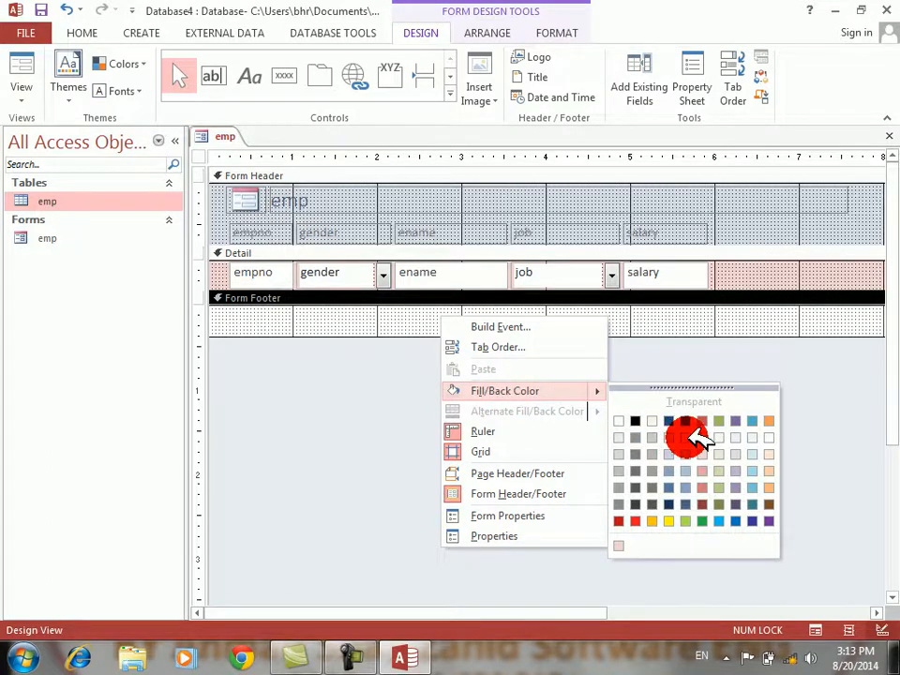
{"action": "left_click", "coordinate": [692, 437]}
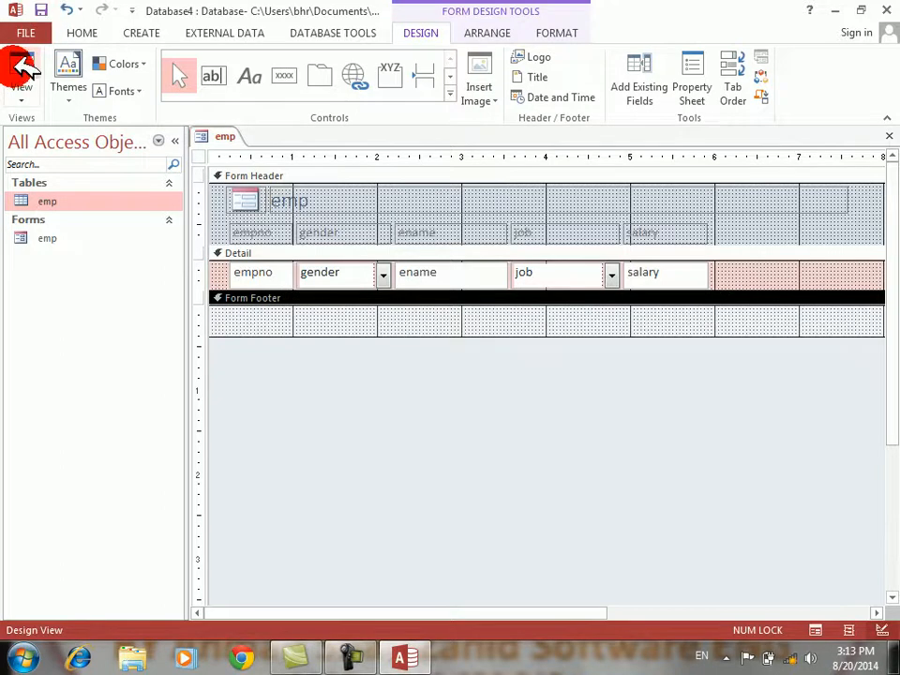
Show the form in Form view and check the gender and job drop-down lists of the first record
{"action": "left_click", "coordinate": [21, 68]}
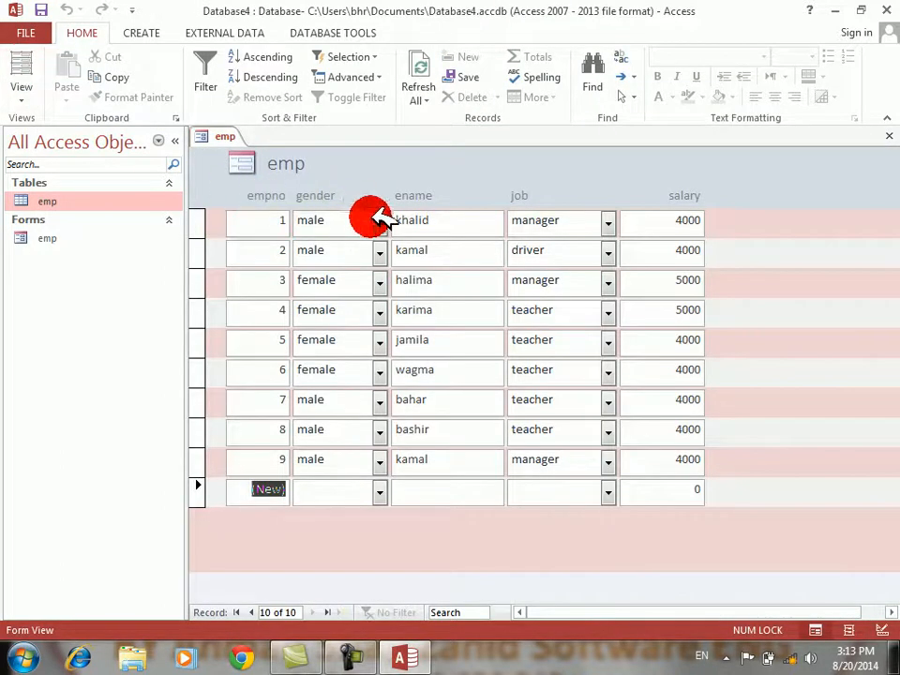
{"action": "left_click", "coordinate": [380, 221]}
{"action": "left_click", "coordinate": [380, 220]}
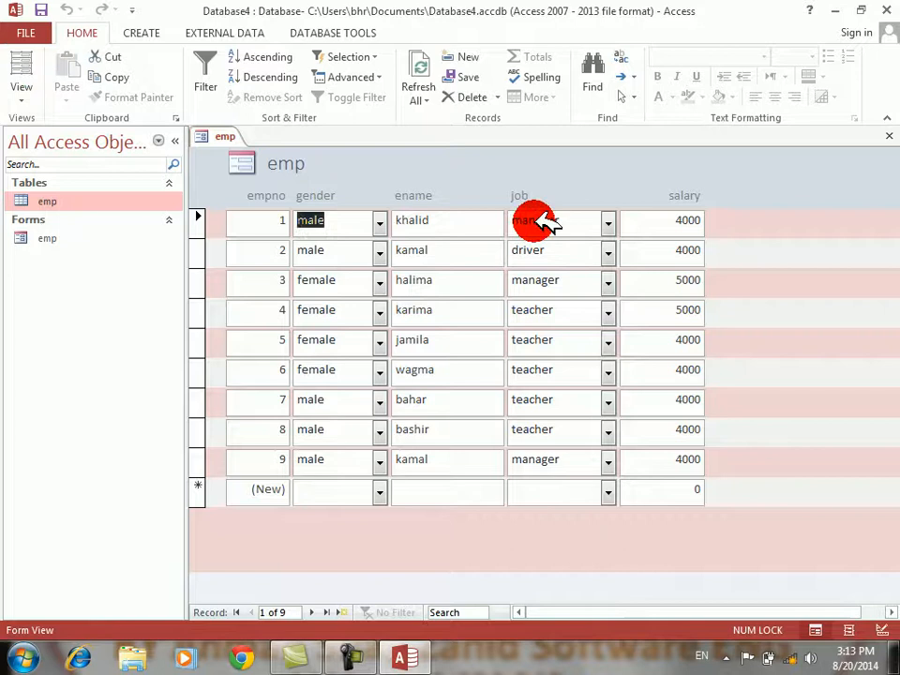
{"action": "left_click", "coordinate": [608, 221]}
{"action": "left_click", "coordinate": [610, 221]}
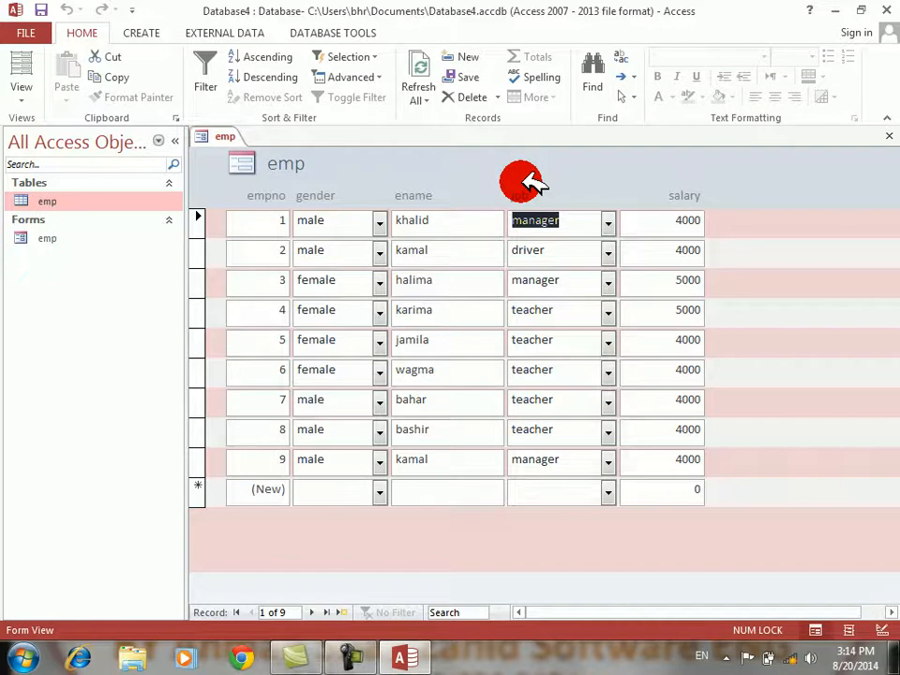
{"action": "double_click", "coordinate": [453, 211]}
{"action": "left_click", "coordinate": [453, 211]}
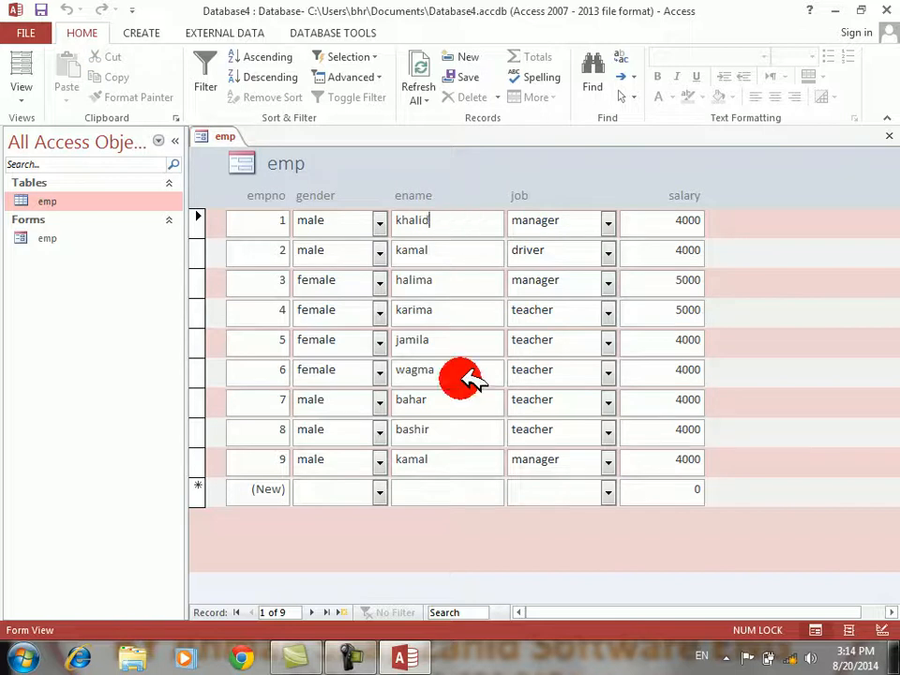
Return the form to Design view and turn off the control wizards
{"action": "right_click", "coordinate": [447, 540]}
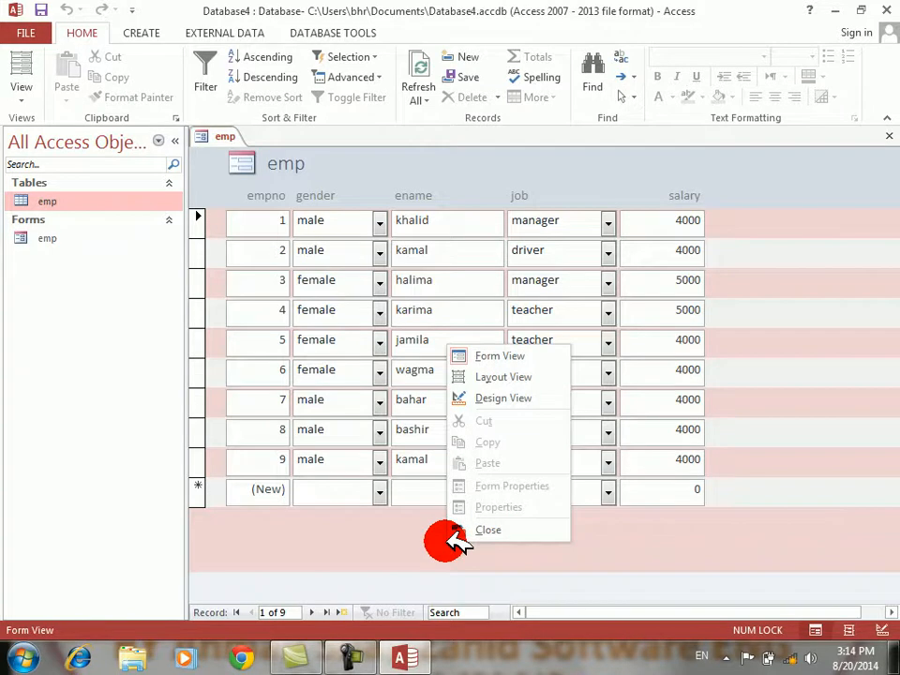
{"action": "left_click", "coordinate": [514, 401]}
{"action": "left_click", "coordinate": [522, 334]}
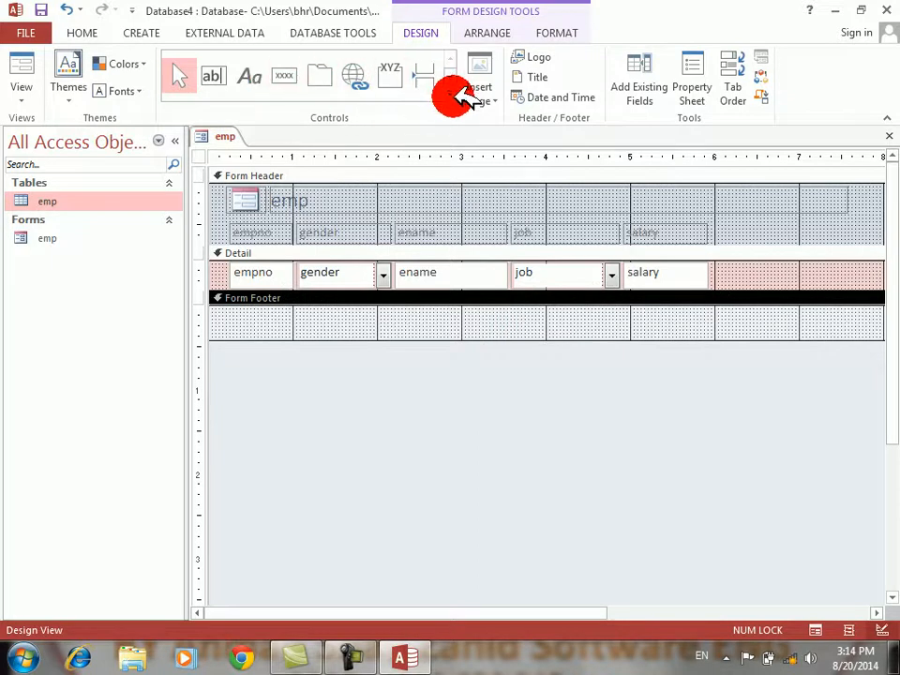
{"action": "left_click", "coordinate": [452, 94]}
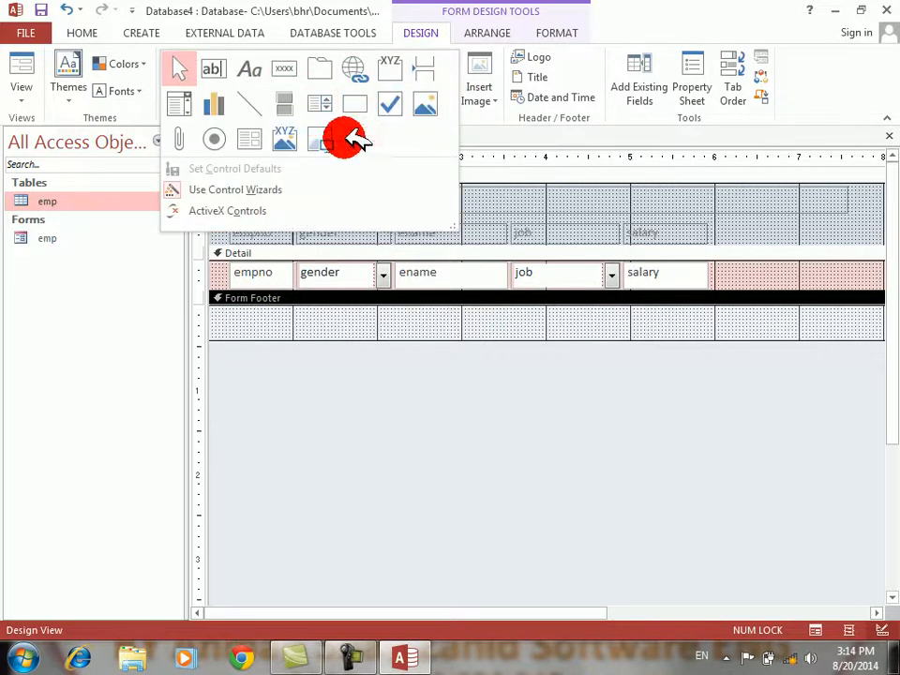
{"action": "left_click", "coordinate": [207, 189]}
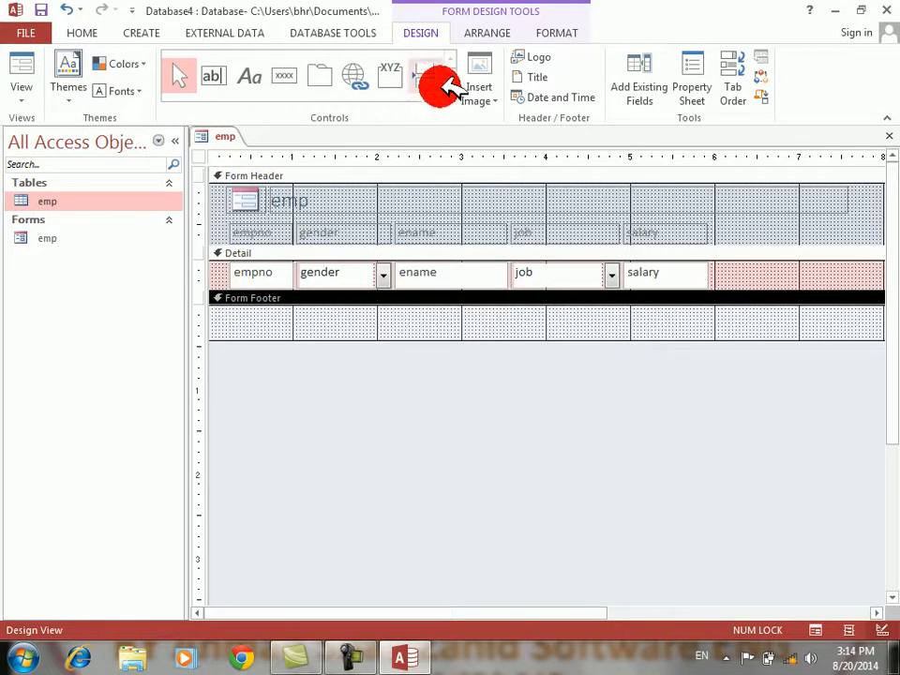
Draw an unbound combo box about 1 inch wide in the Form Footer section
{"action": "left_click", "coordinate": [451, 93]}
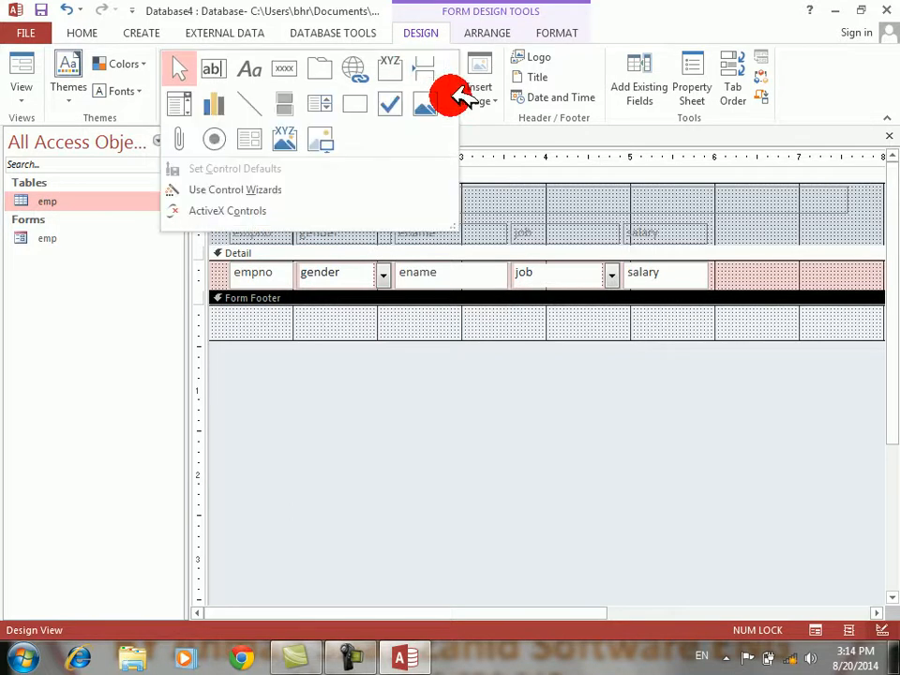
{"action": "left_click", "coordinate": [185, 107]}
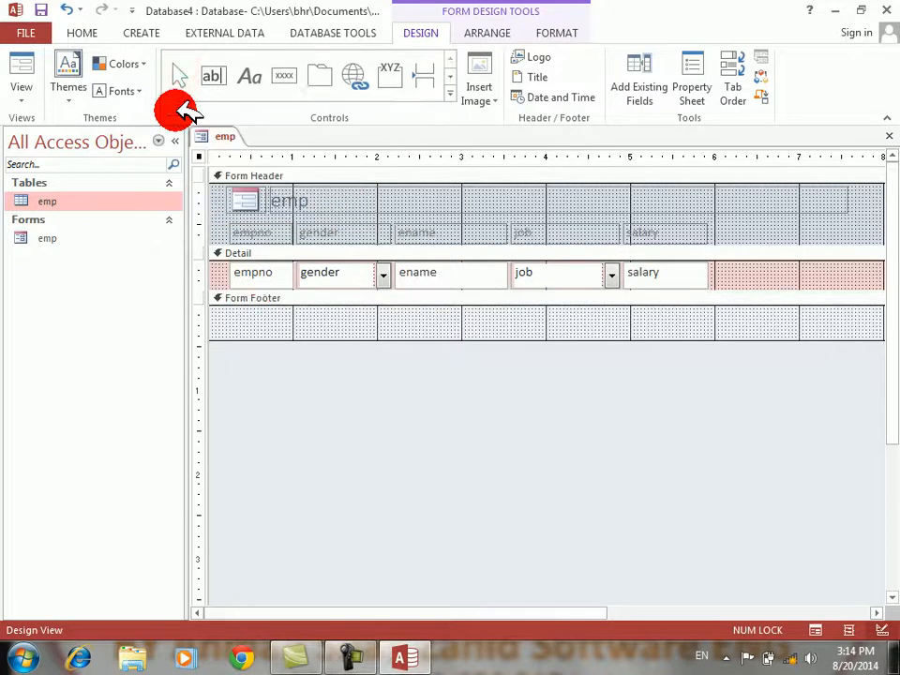
{"action": "left_click_drag", "start_coordinate": [278, 316], "coordinate": [371, 336]}
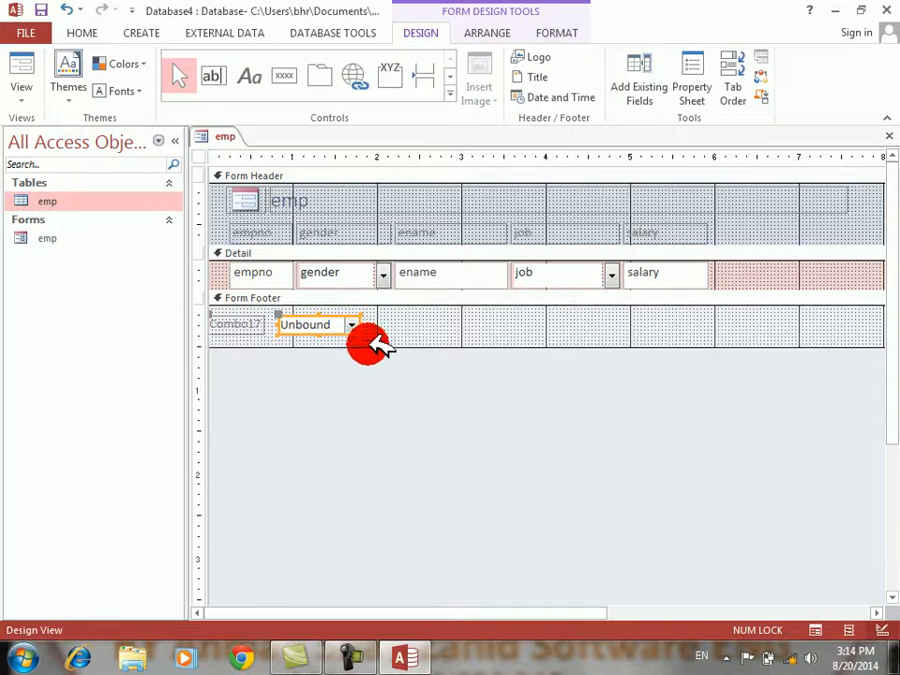
Show the form in Form view, check the footer combo box's drop-down list, and return to Design view
{"action": "left_click", "coordinate": [22, 67]}
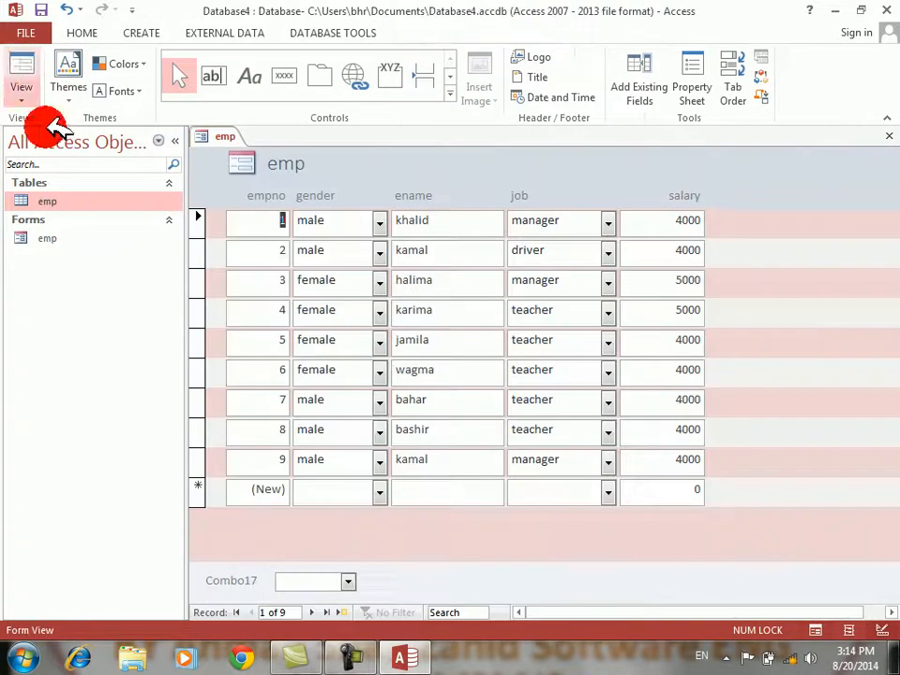
{"action": "left_click", "coordinate": [350, 581]}
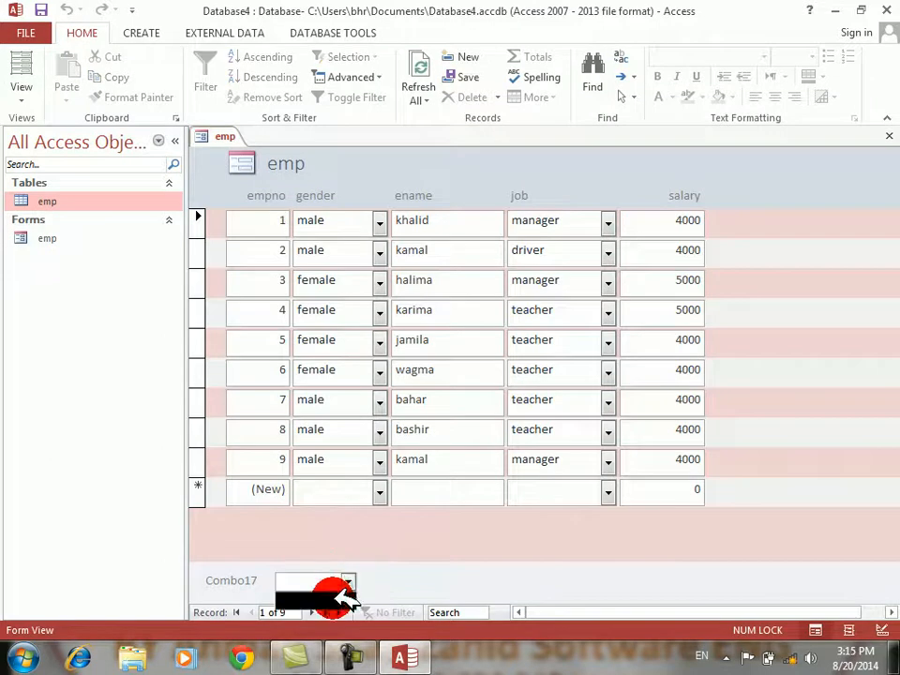
{"action": "left_click", "coordinate": [348, 582]}
{"action": "left_click", "coordinate": [348, 582]}
{"action": "left_click", "coordinate": [350, 581]}
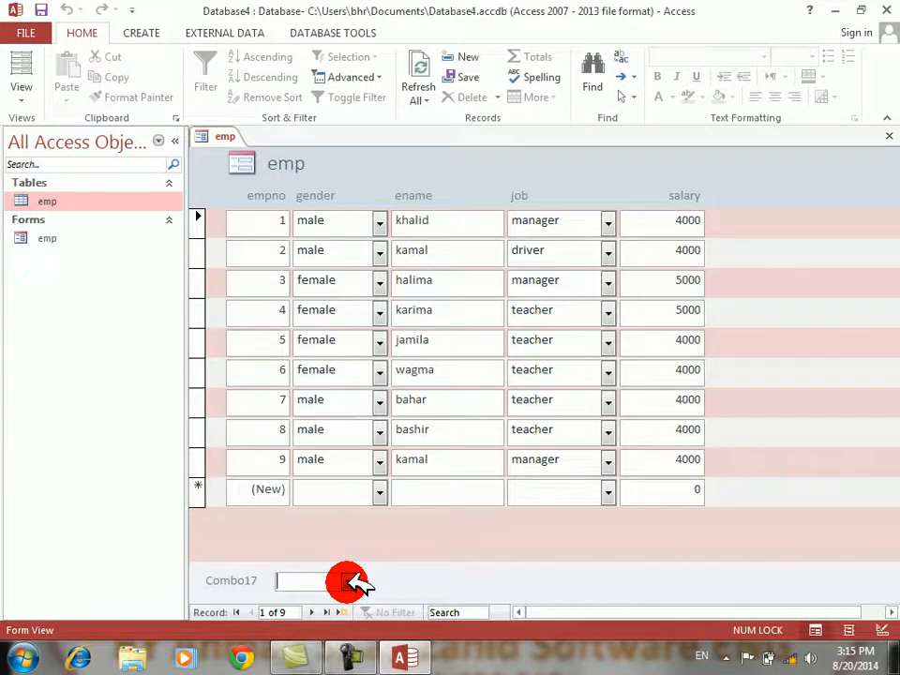
{"action": "right_click", "coordinate": [455, 544]}
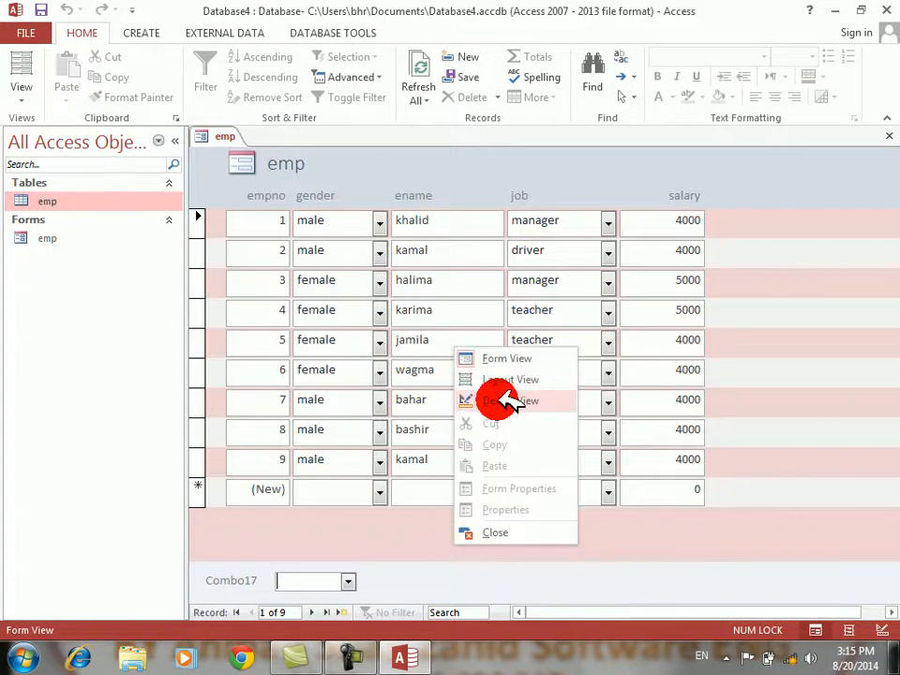
{"action": "left_click", "coordinate": [513, 400]}
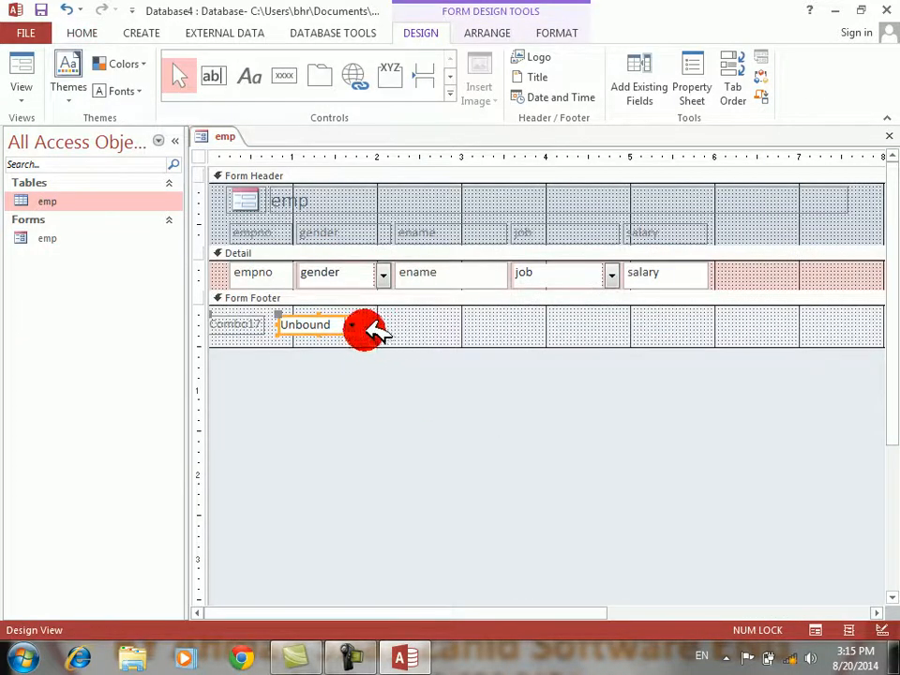
Widen the footer combo box to about 1.2 inches and shift it with its label slightly to the right
{"action": "left_click_drag", "start_coordinate": [361, 324], "coordinate": [382, 323]}
{"action": "left_click", "coordinate": [385, 324]}
{"action": "left_click", "coordinate": [369, 324]}
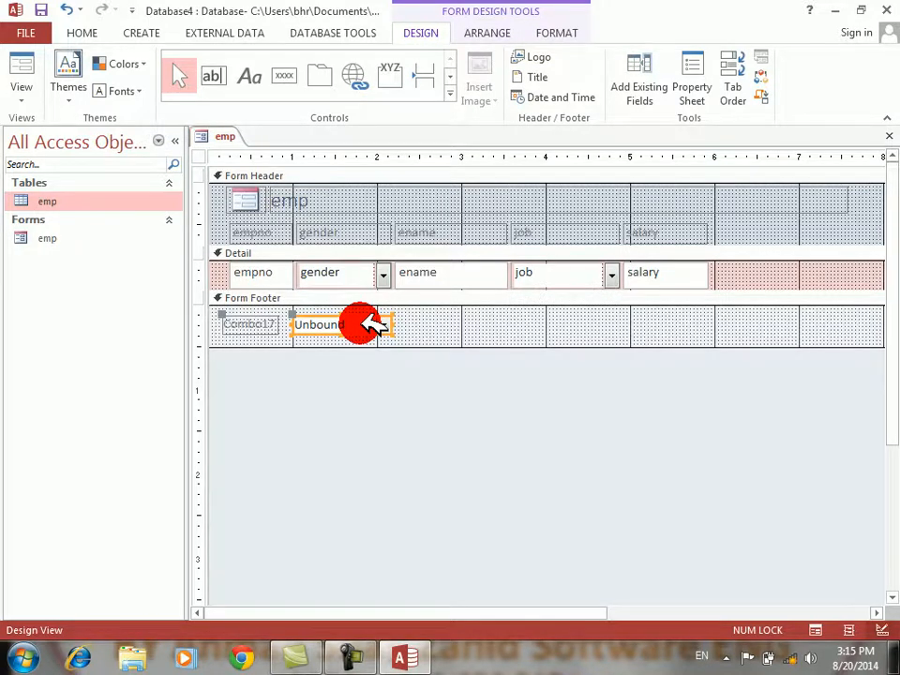
Set the footer combo box's Row Source Type to Value List and its Row Source to male;female
{"action": "right_click", "coordinate": [372, 322]}
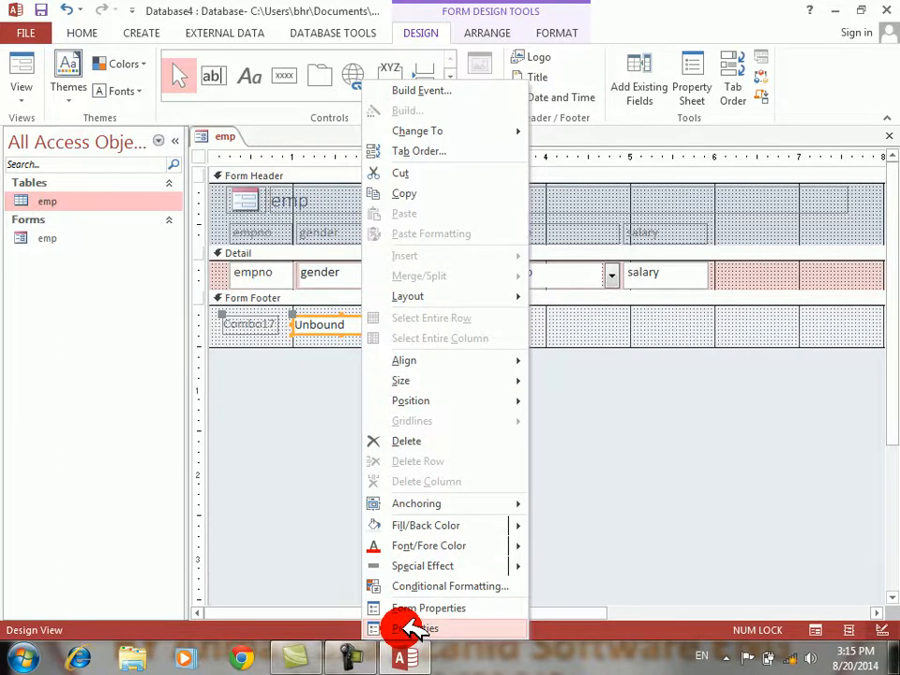
{"action": "left_click", "coordinate": [413, 628]}
{"action": "left_click", "coordinate": [527, 210]}
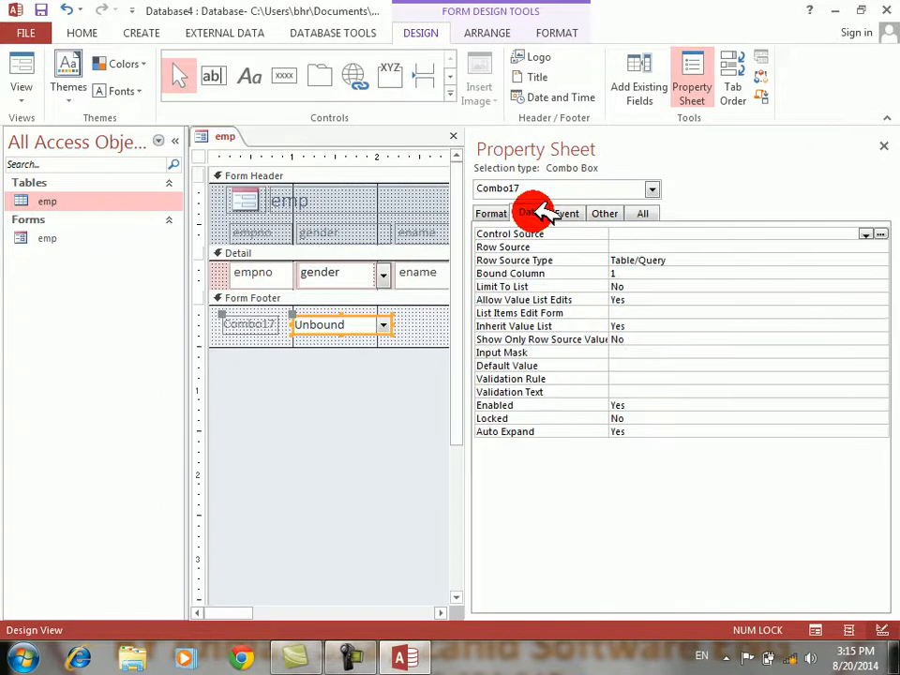
{"action": "left_click", "coordinate": [677, 260]}
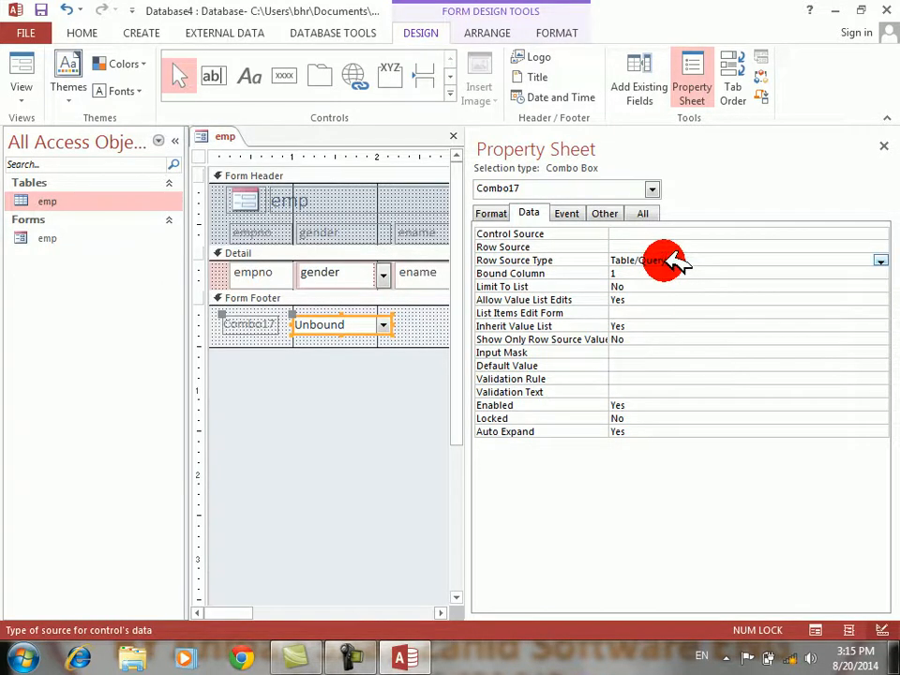
{"action": "left_click", "coordinate": [880, 261]}
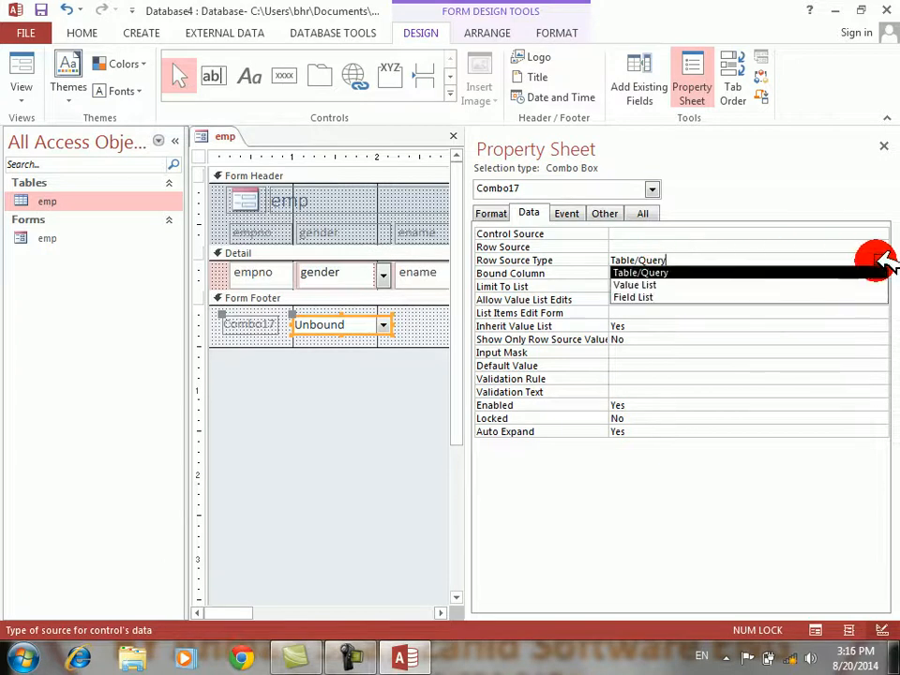
{"action": "left_click", "coordinate": [763, 285]}
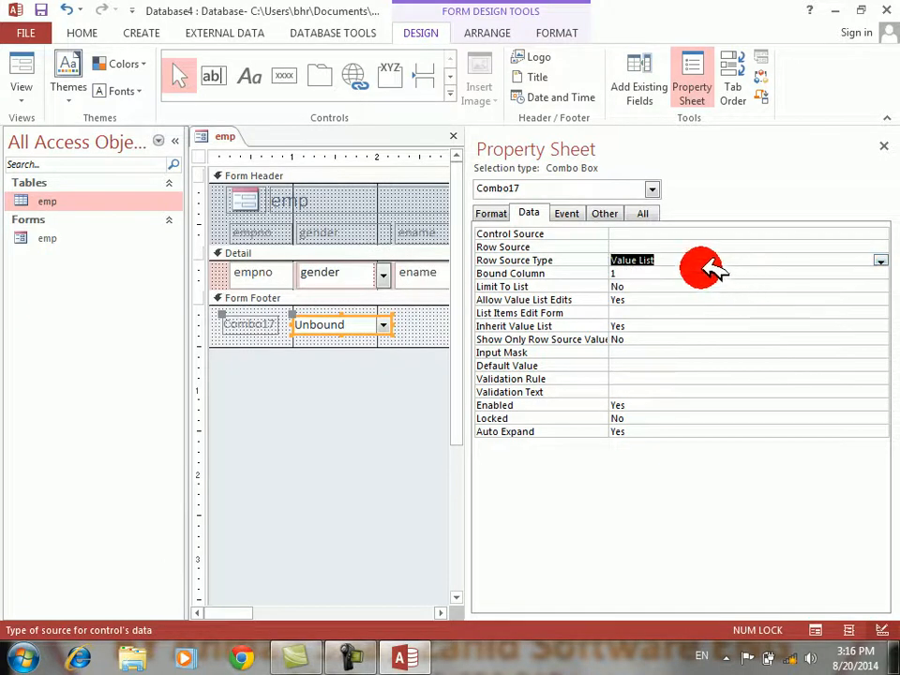
{"action": "left_click", "coordinate": [683, 247]}
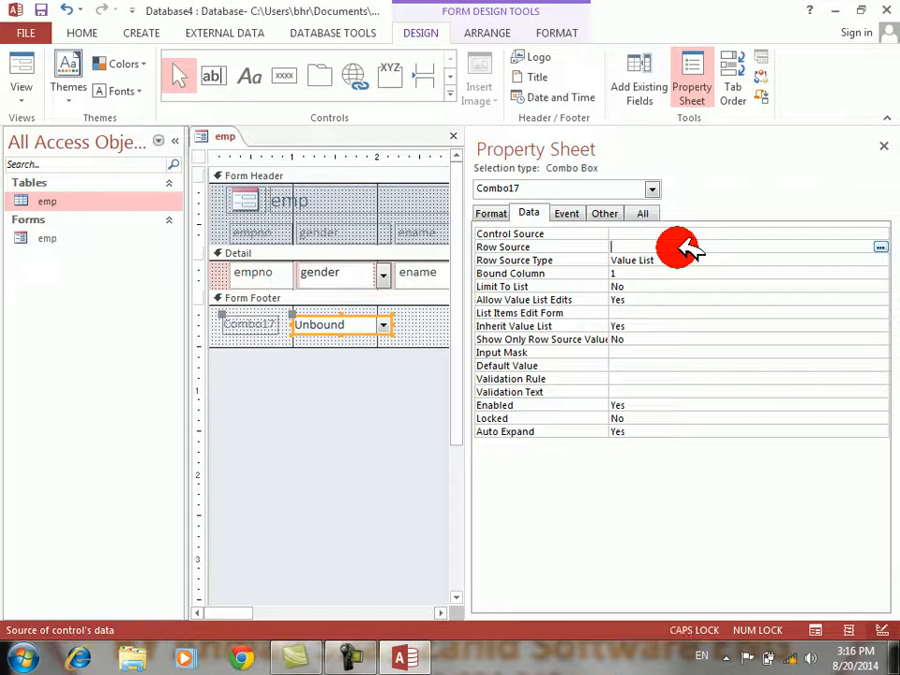
{"action": "type", "text": "male;female"}
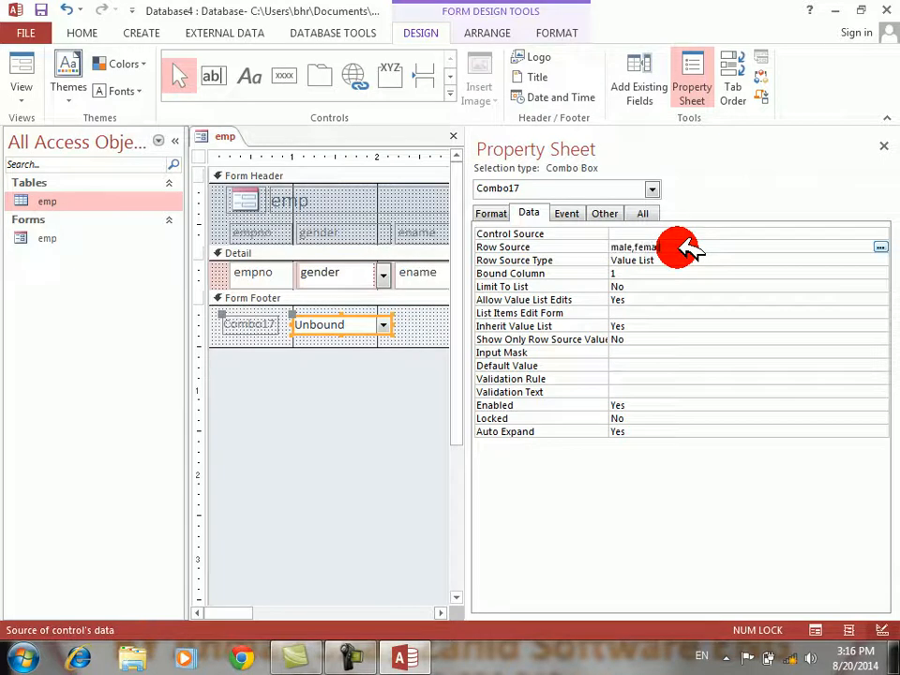
{"action": "key", "text": "Return"}
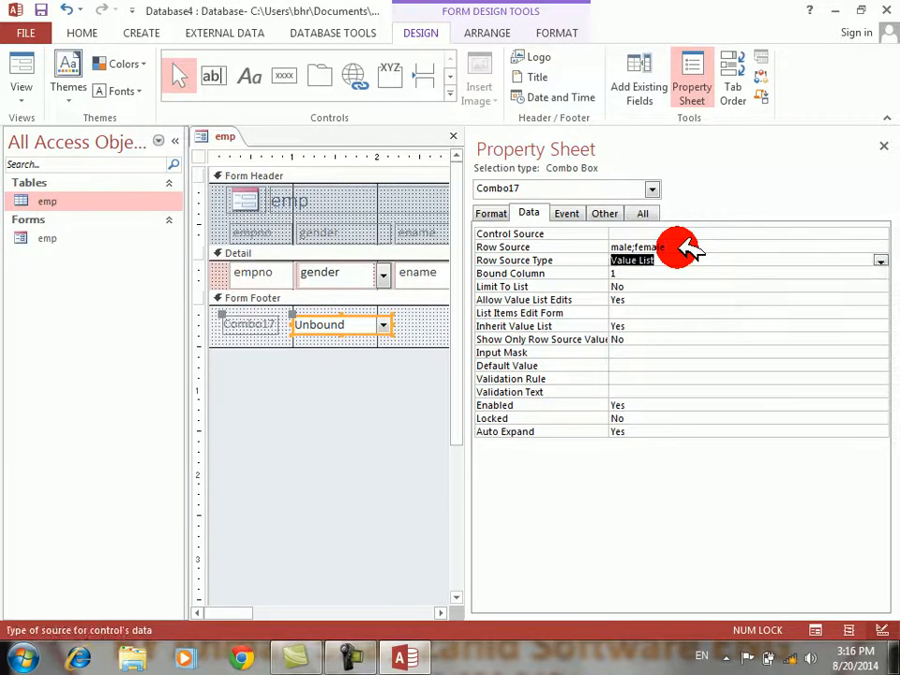
{"action": "left_click", "coordinate": [690, 249]}
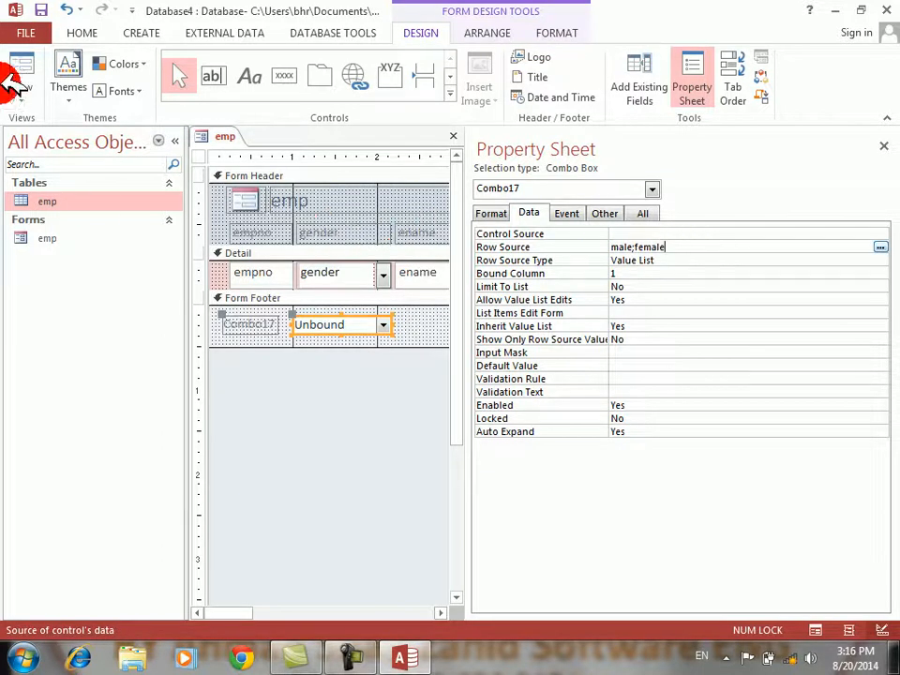
Check the footer combo box's gender choices in Form view and return to Design view
{"action": "left_click", "coordinate": [23, 66]}
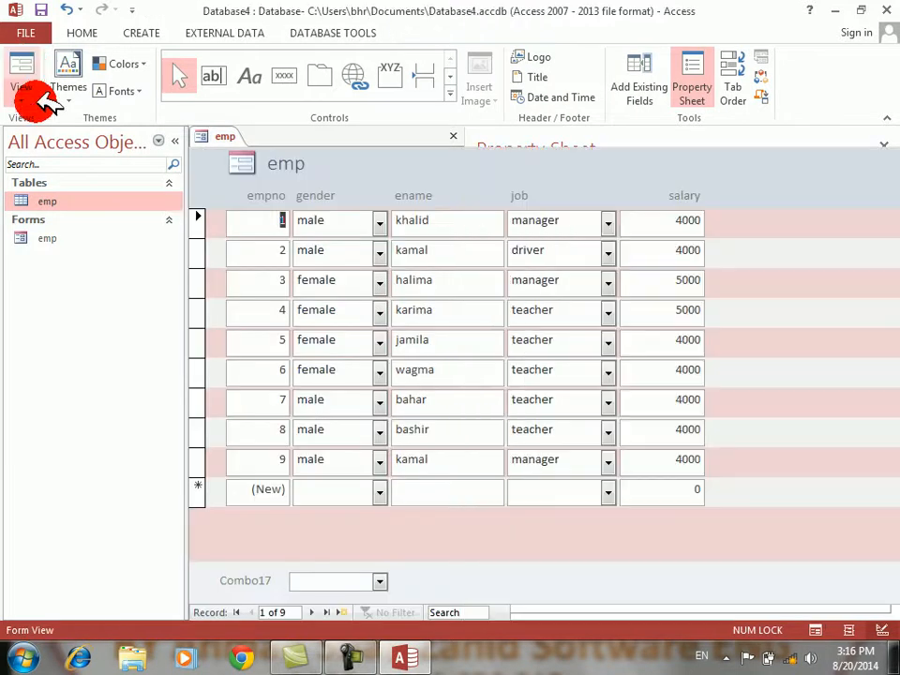
{"action": "left_click", "coordinate": [379, 581]}
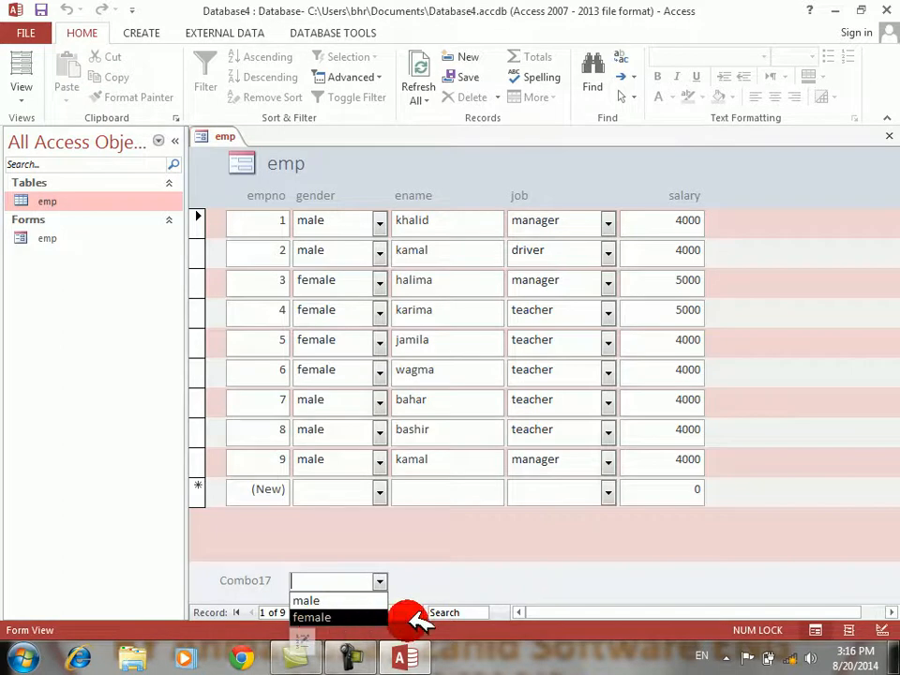
{"action": "left_click", "coordinate": [466, 577]}
{"action": "right_click", "coordinate": [467, 574]}
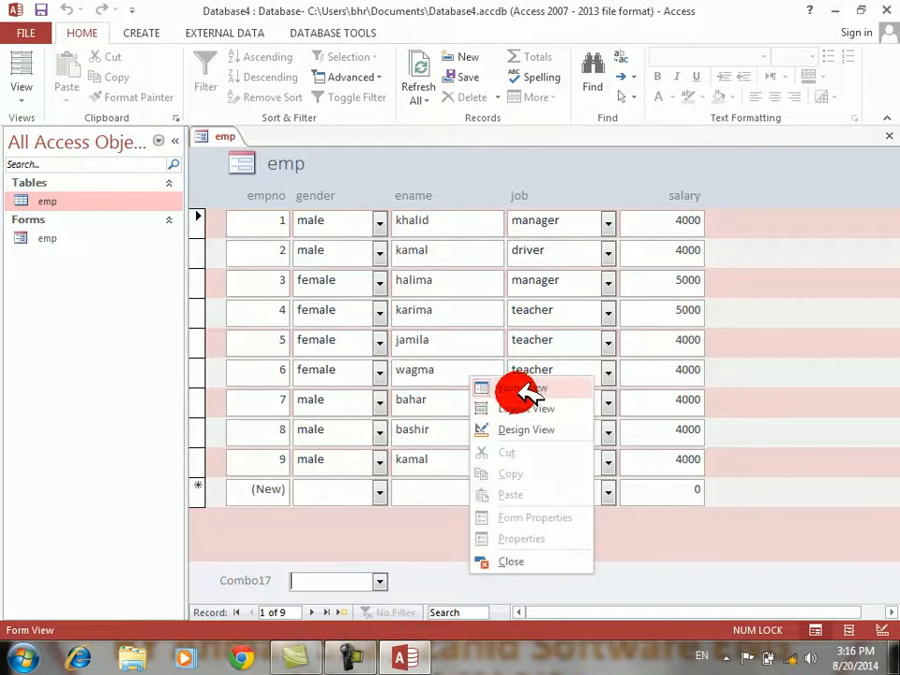
{"action": "left_click", "coordinate": [520, 429]}
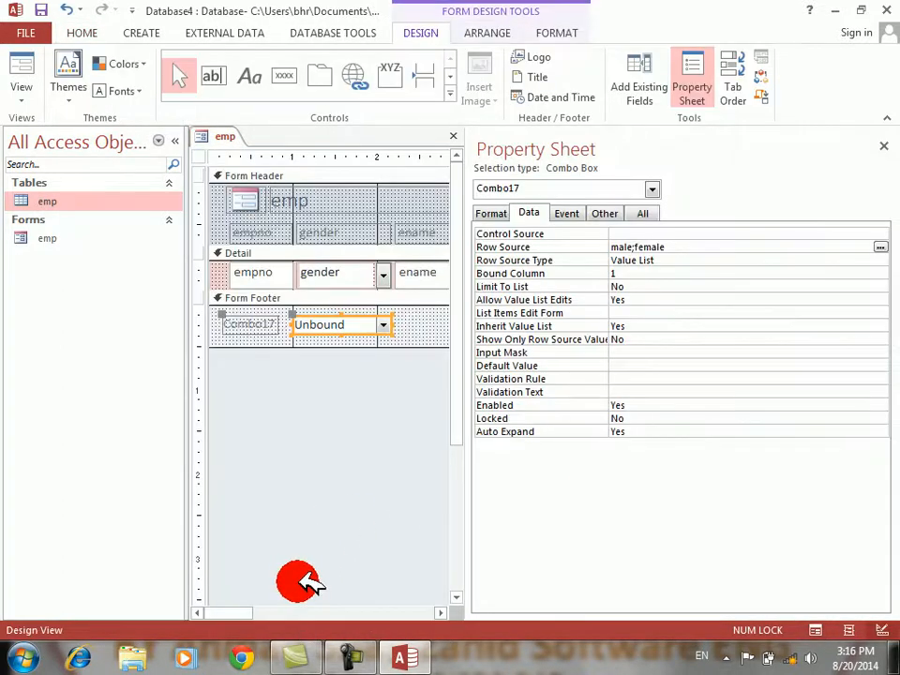
Change the caption of the footer combo box's label to "Select gender"
{"action": "left_click", "coordinate": [261, 324]}
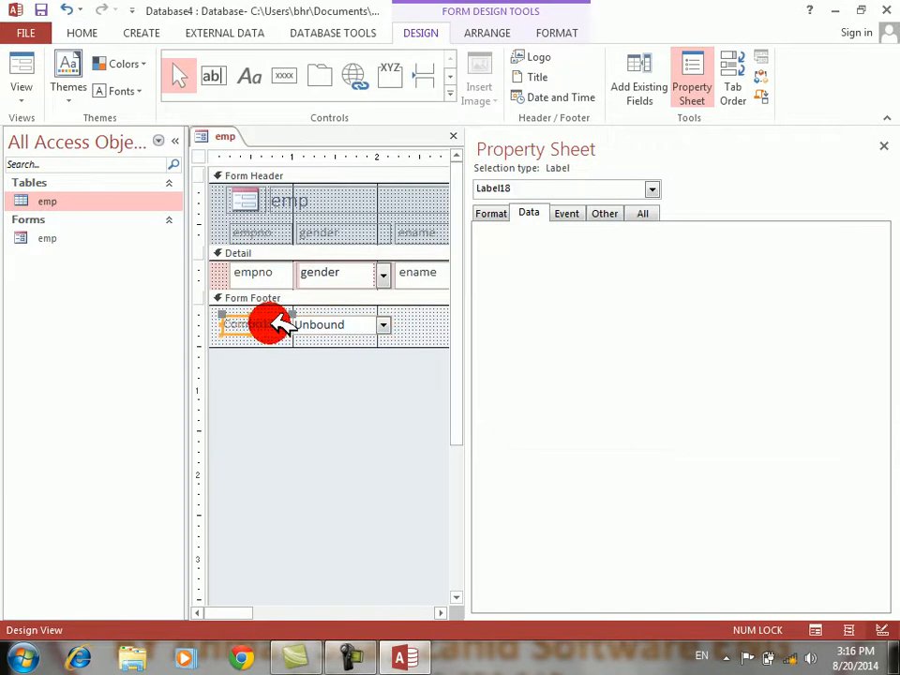
{"action": "left_click", "coordinate": [271, 324]}
{"action": "key", "text": "BackSpace"}
{"action": "key", "text": "BackSpace"}
{"action": "key", "text": "BackSpace"}
{"action": "key", "text": "BackSpace"}
{"action": "key", "text": "BackSpace"}
{"action": "key", "text": "BackSpace"}
{"action": "key", "text": "BackSpace"}
{"action": "key", "text": "Caps_Lock"}
{"action": "type", "text": "S"}
{"action": "key", "text": "Caps_Lock"}
{"action": "type", "text": "elect d"}
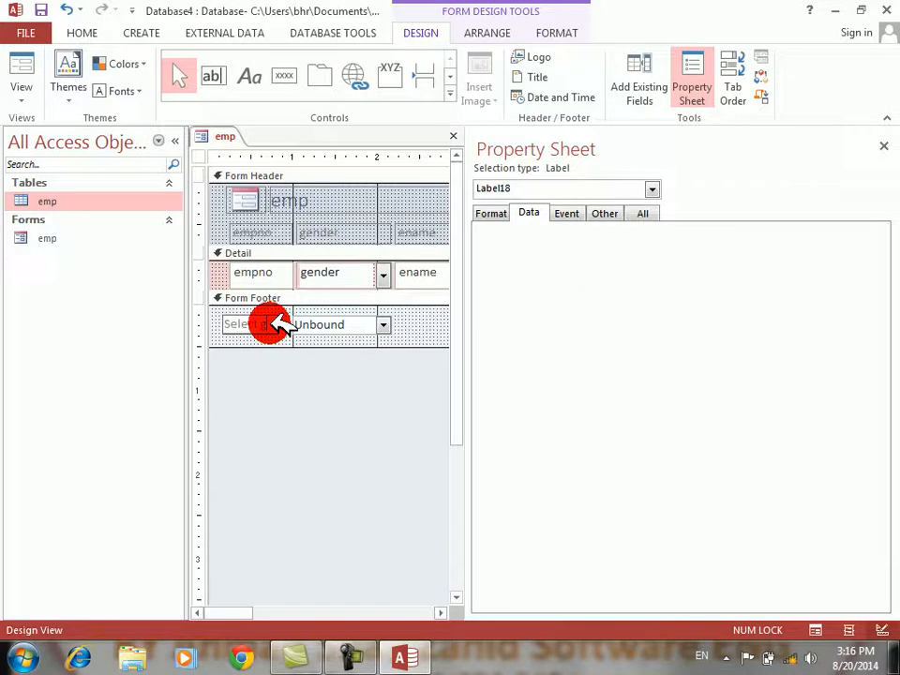
{"action": "key", "text": "Caps_Lock"}
{"action": "key", "text": "Caps_Lock"}
{"action": "type", "text": "gender"}
{"action": "left_click", "coordinate": [420, 316]}
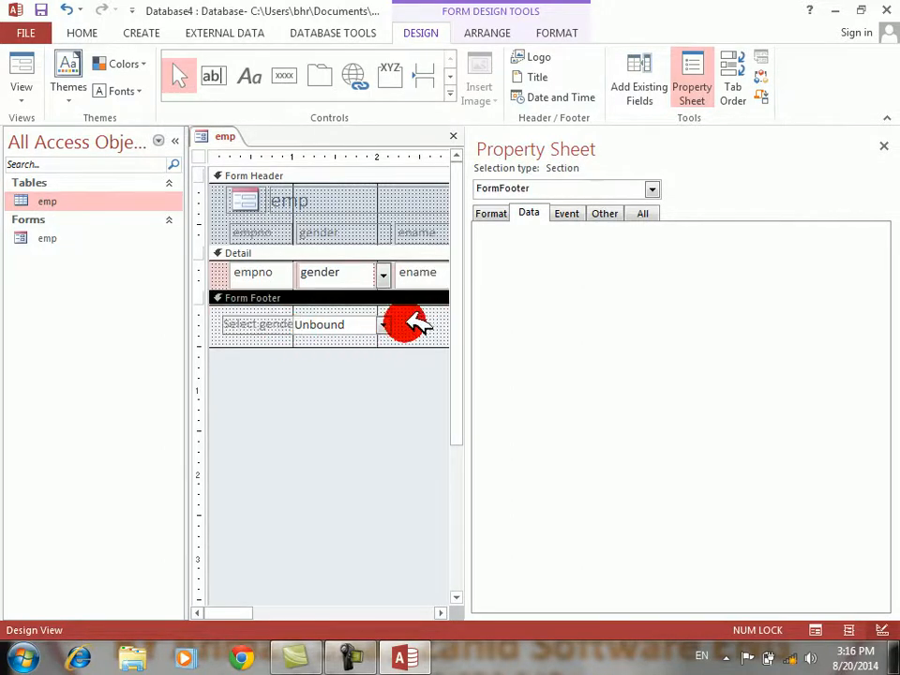
Narrow the combo box from its left edge so the label's caption fits, and close the property sheet
{"action": "left_click", "coordinate": [333, 328]}
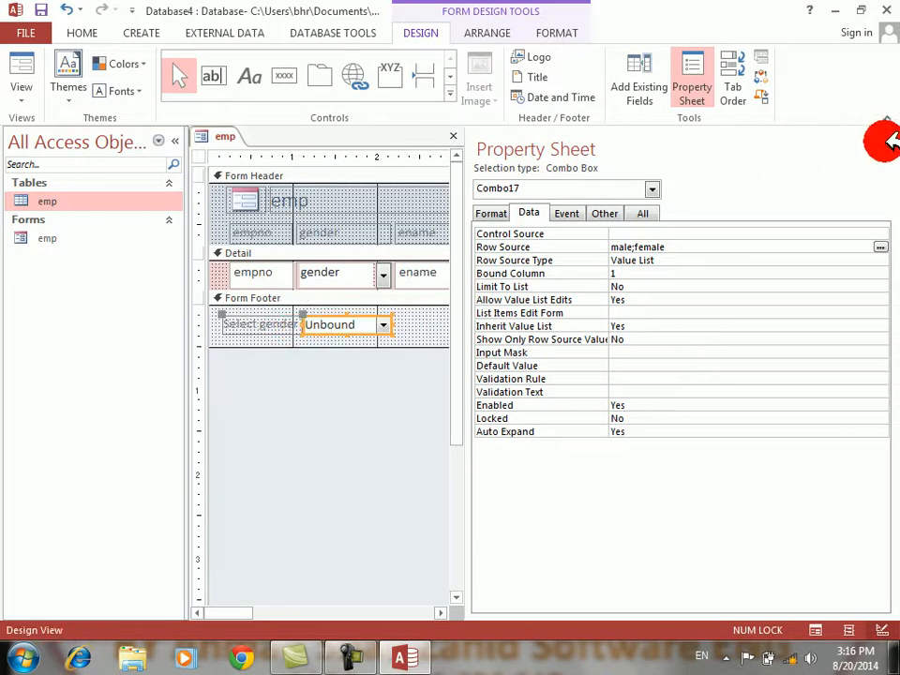
{"action": "left_click", "coordinate": [884, 147]}
{"action": "left_click", "coordinate": [291, 324]}
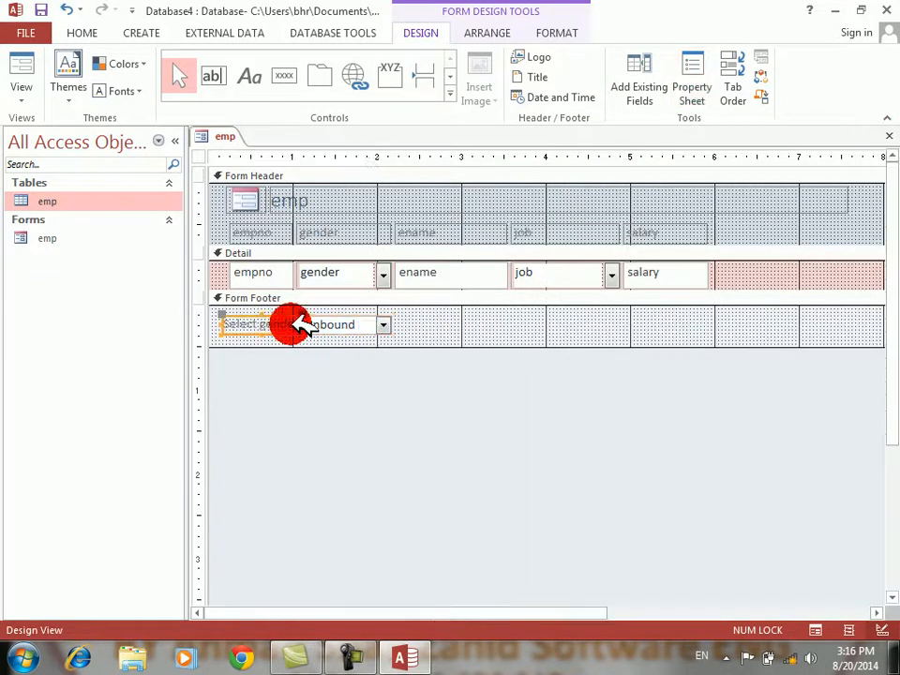
Add an unbound text box about 2.9 inches wide without a label, aligned beside the gender combo box in the Form Footer
{"action": "left_click", "coordinate": [214, 75]}
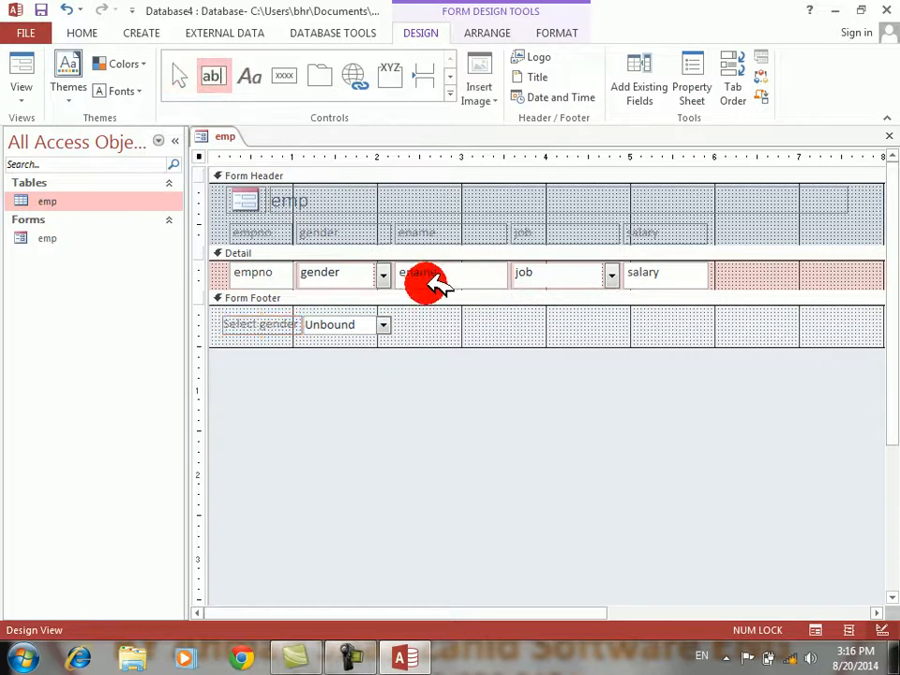
{"action": "left_click_drag", "start_coordinate": [456, 320], "coordinate": [706, 340]}
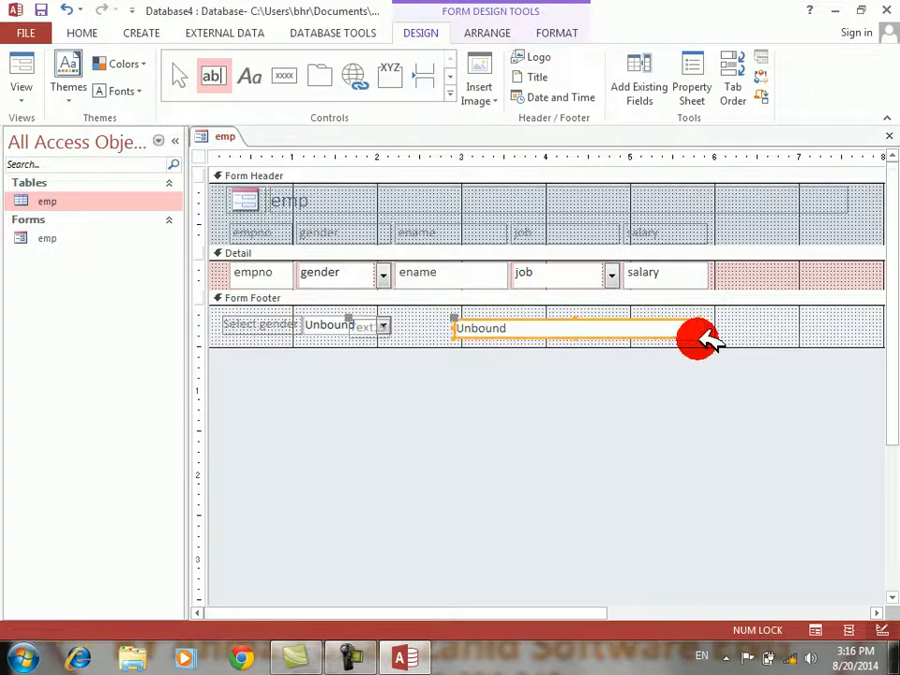
{"action": "left_click", "coordinate": [378, 327]}
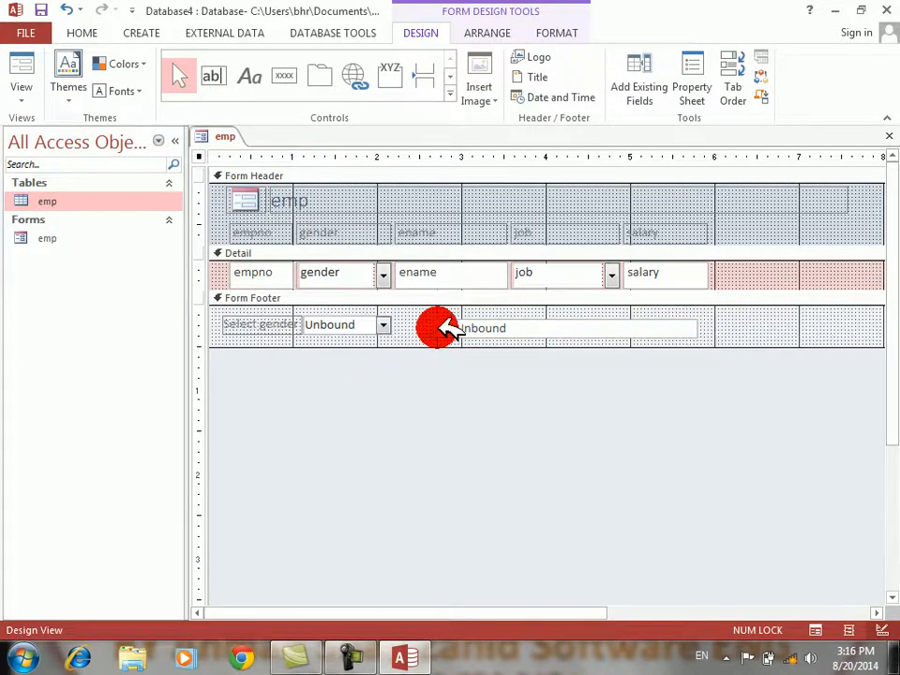
{"action": "left_click", "coordinate": [474, 328]}
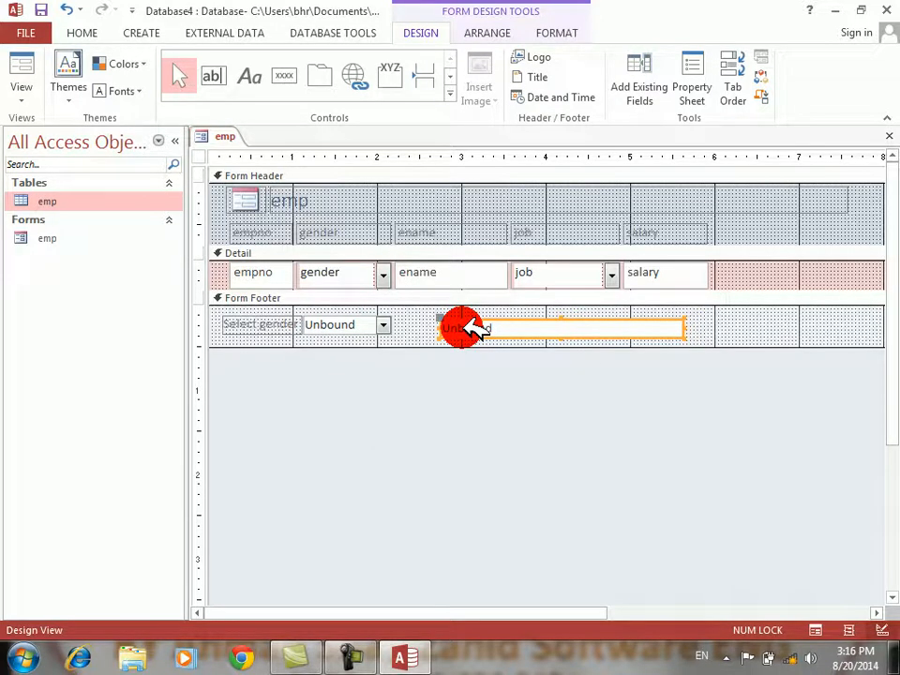
{"action": "left_click_drag", "start_coordinate": [478, 330], "coordinate": [474, 325]}
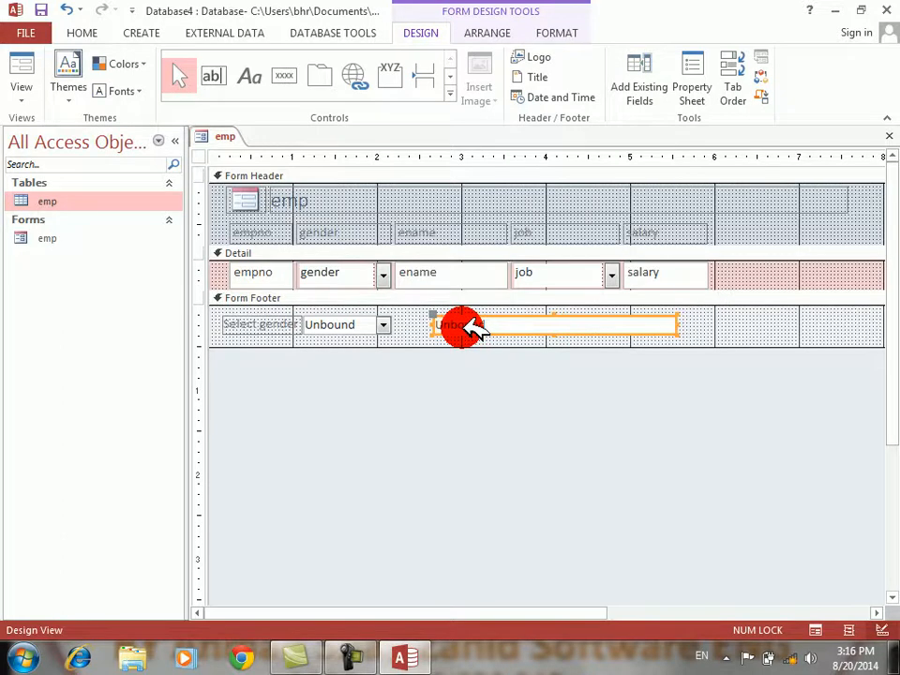
{"action": "left_click", "coordinate": [474, 326]}
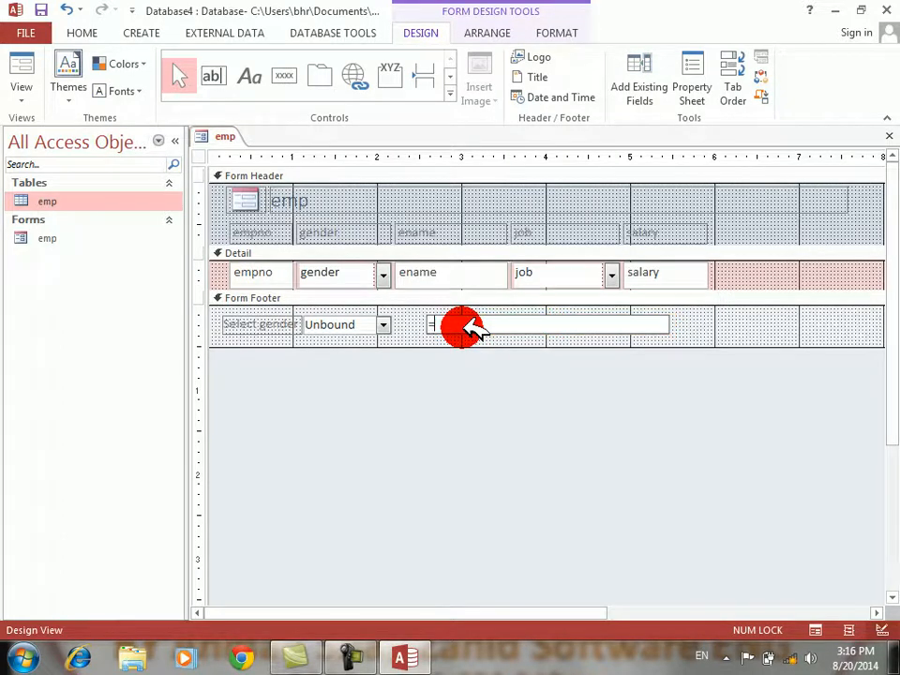
{"action": "type", "text": "=iif("}
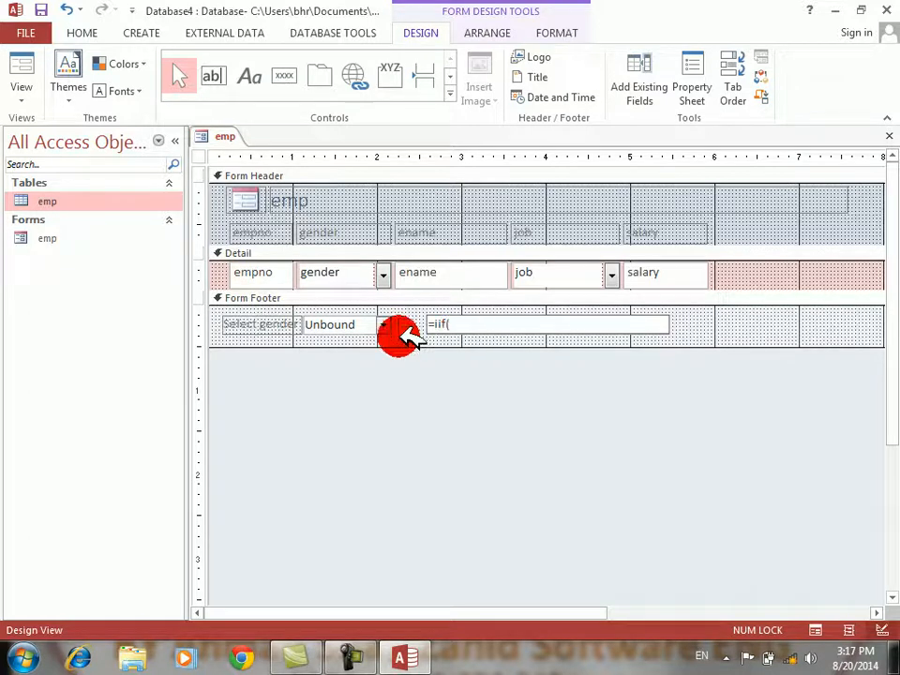
{"action": "key", "text": "Escape"}
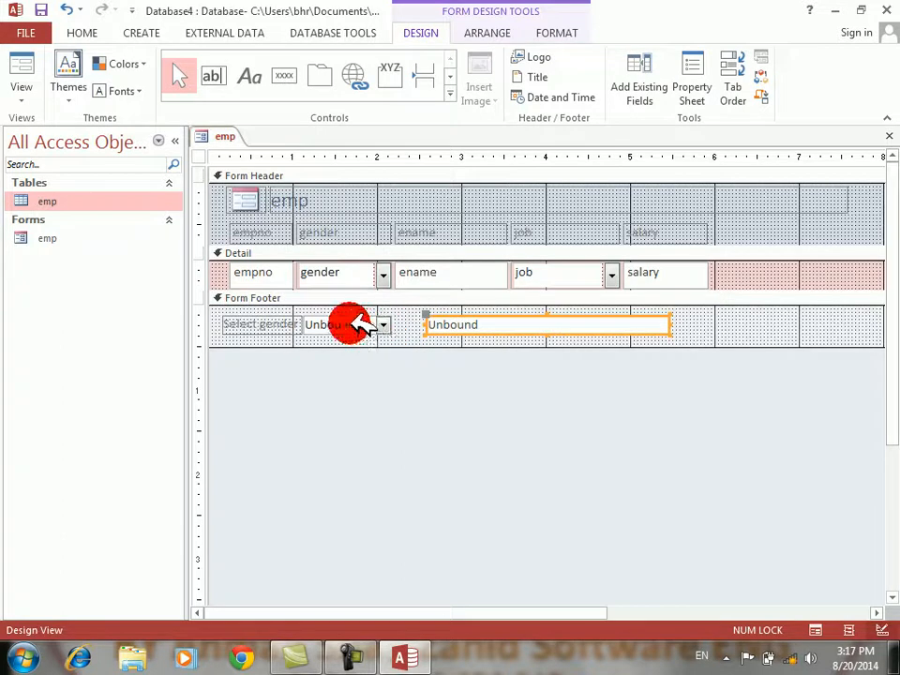
Look up the name of the gender combo box in the Form Footer
{"action": "left_click", "coordinate": [357, 326]}
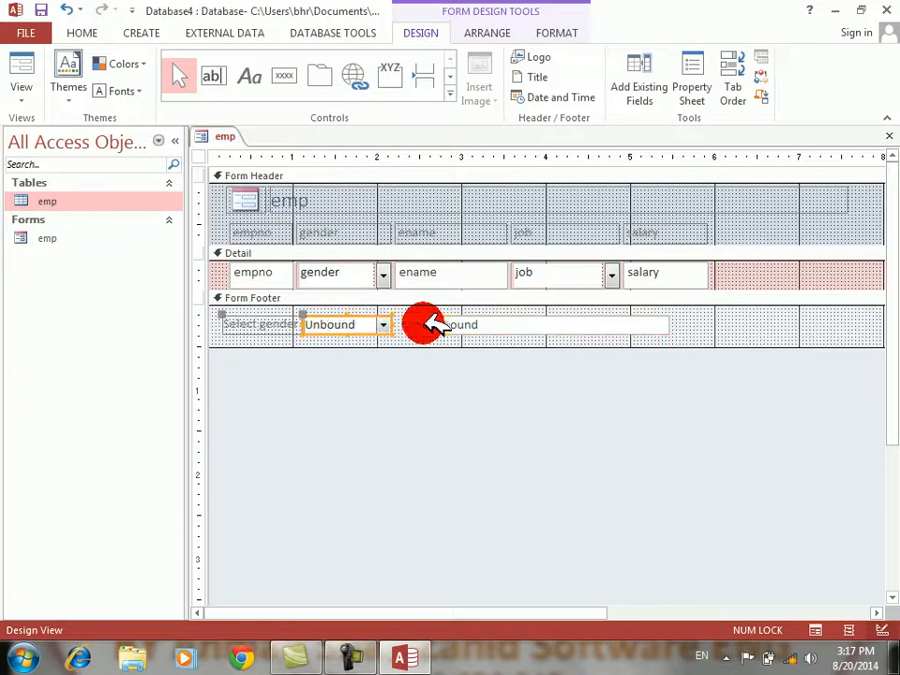
{"action": "left_click", "coordinate": [476, 326]}
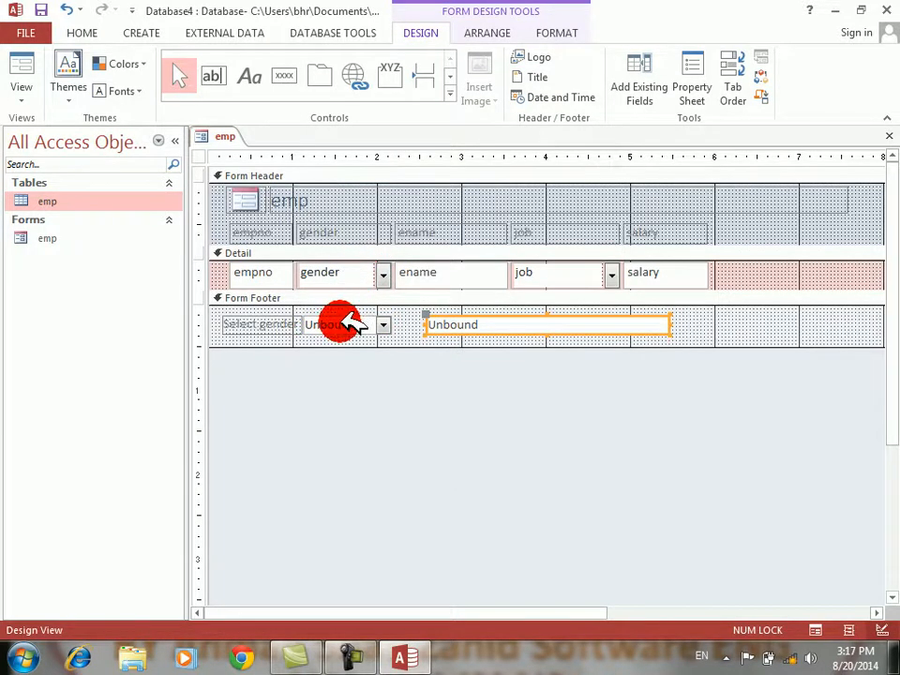
{"action": "left_click", "coordinate": [349, 325]}
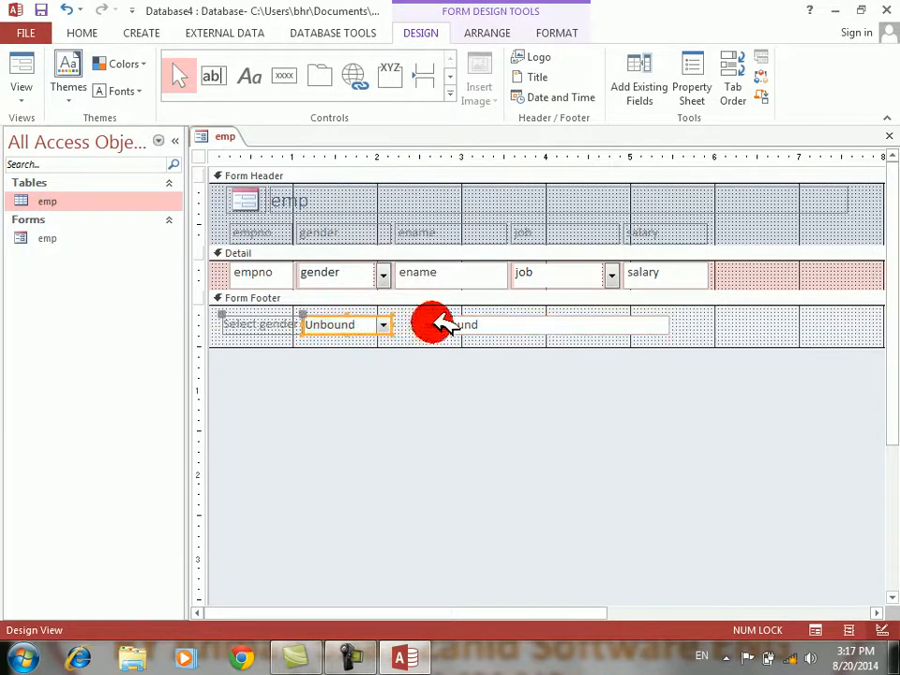
{"action": "left_click", "coordinate": [455, 324]}
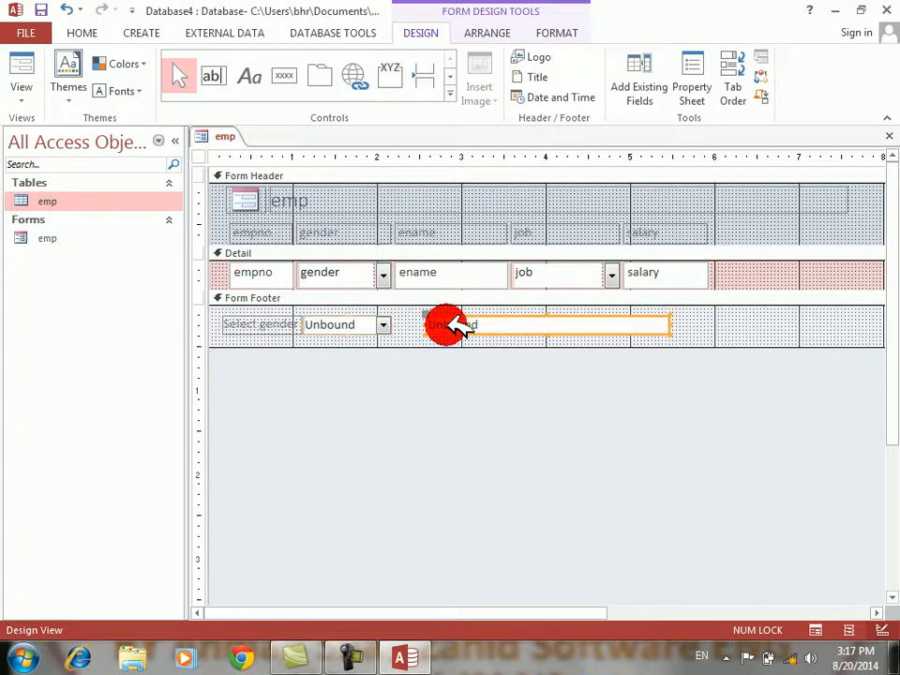
{"action": "left_click", "coordinate": [343, 321]}
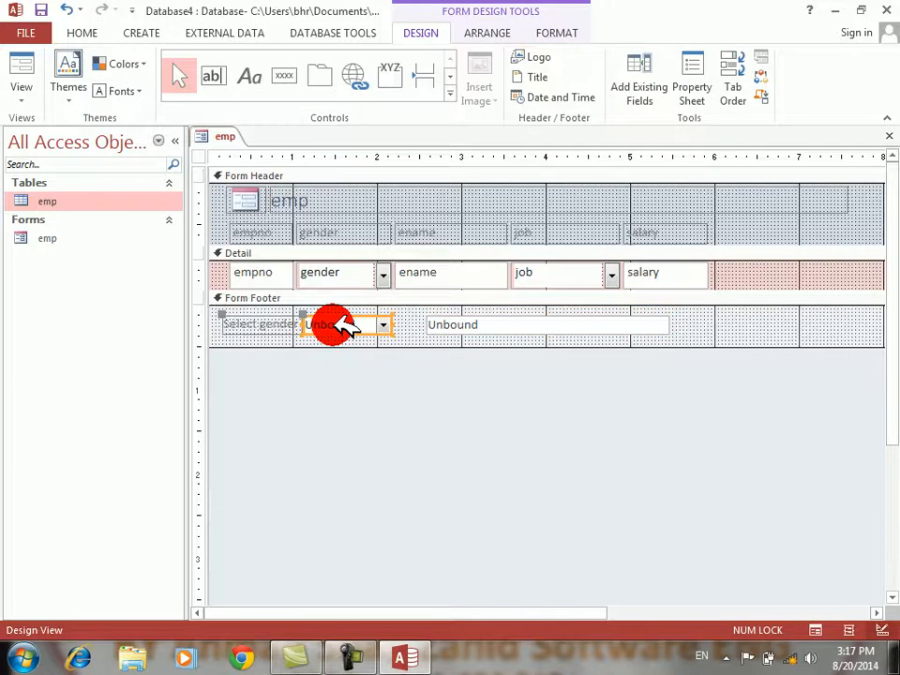
{"action": "left_click", "coordinate": [561, 31]}
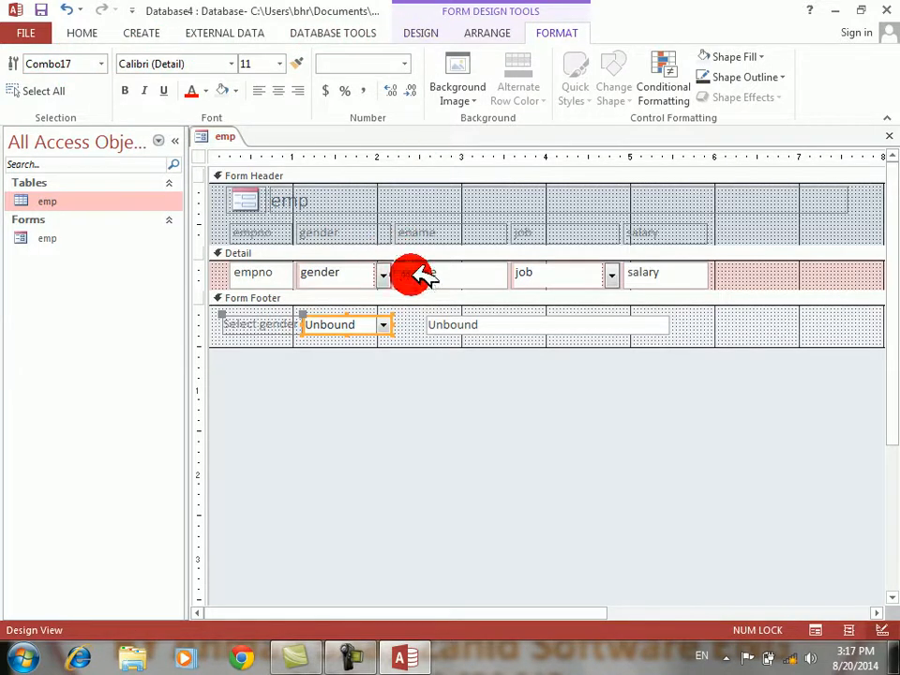
Try setting the footer text box's expression to =iif(combo17="male",sum(iif(gender="male",salary,iif(combo17="female",sum(iif(gender="female",salary))))))
{"action": "left_click", "coordinate": [508, 323]}
{"action": "left_click", "coordinate": [505, 323]}
{"action": "type", "text": "=iif(com"}
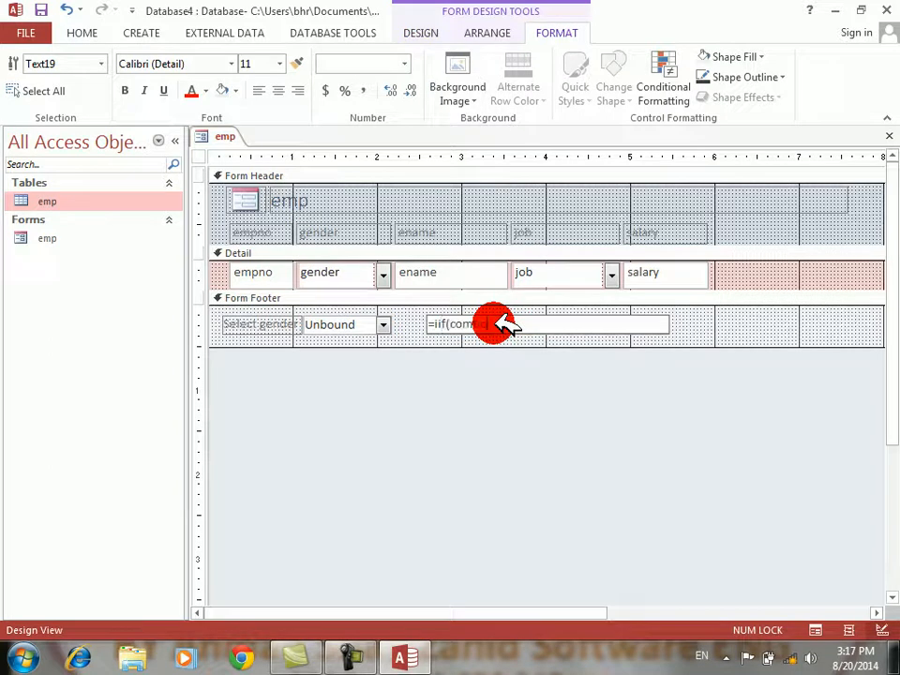
{"action": "type", "text": "bo17=\"male\","}
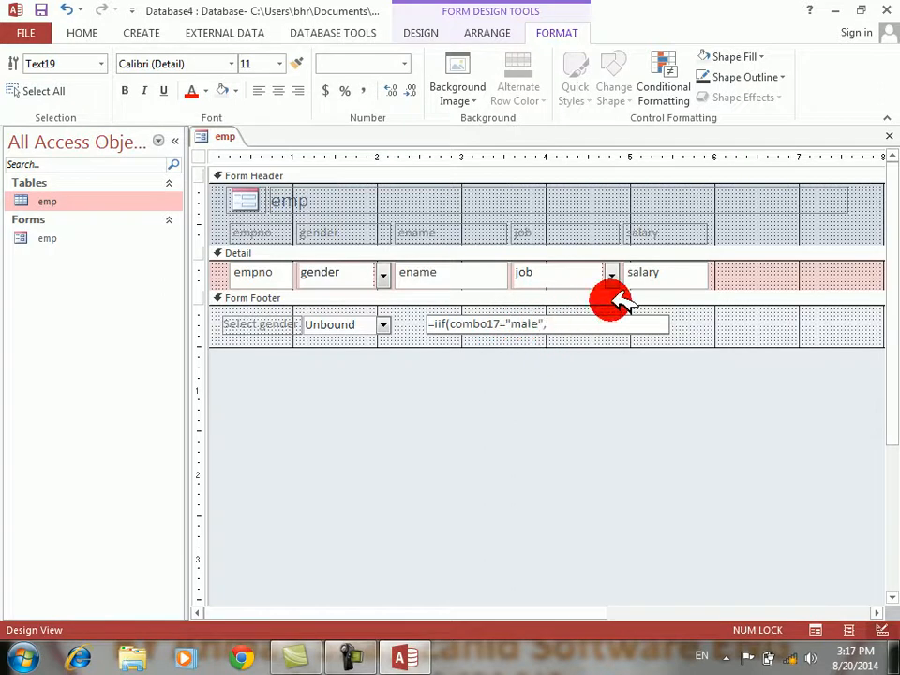
{"action": "type", "text": "sum(iif(gender=\"male\",s"}
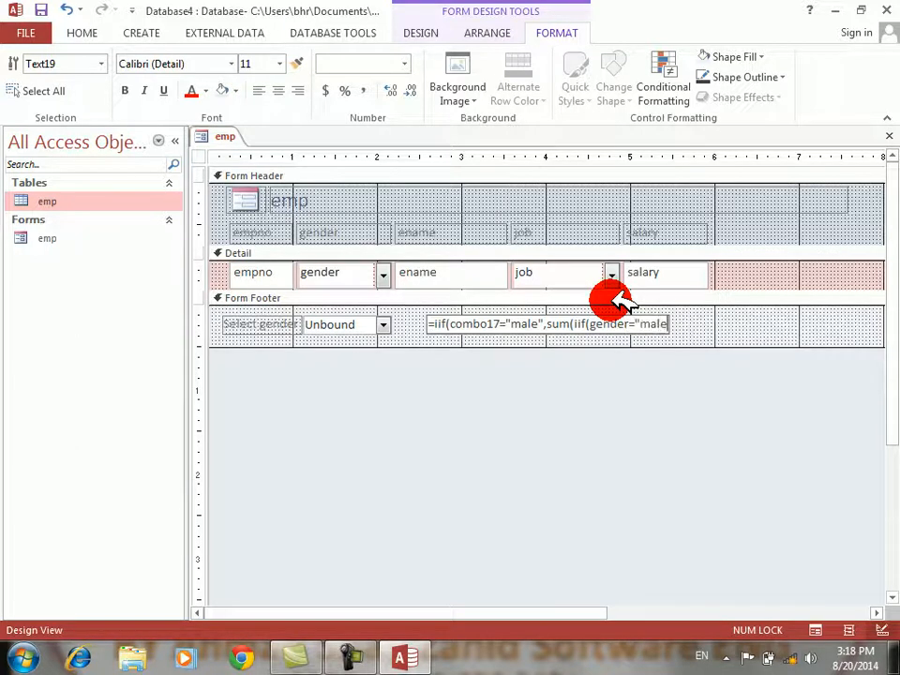
{"action": "type", "text": "alary"}
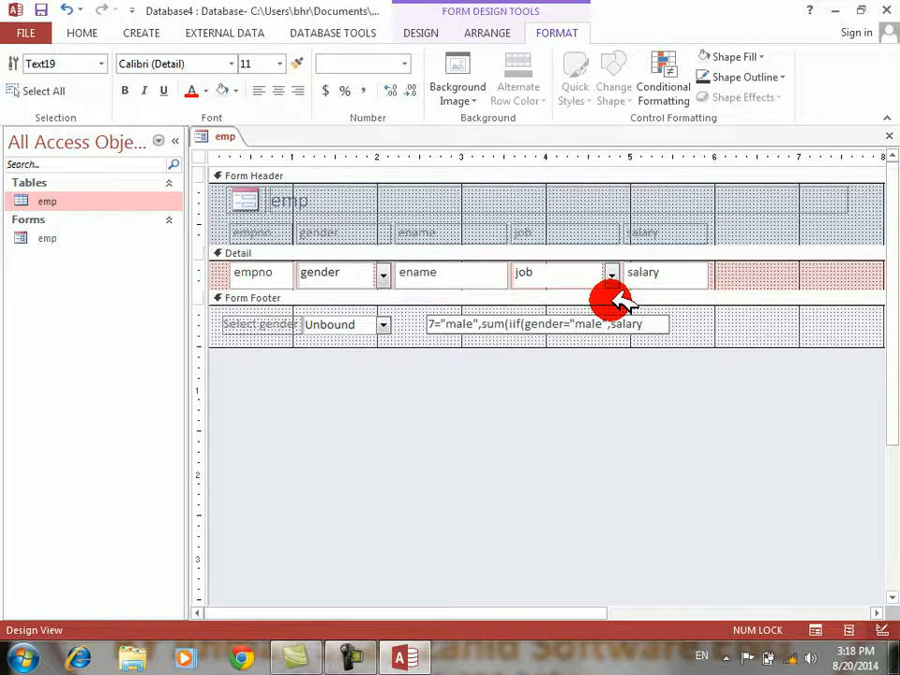
{"action": "type", "text": ",iif(combo17"}
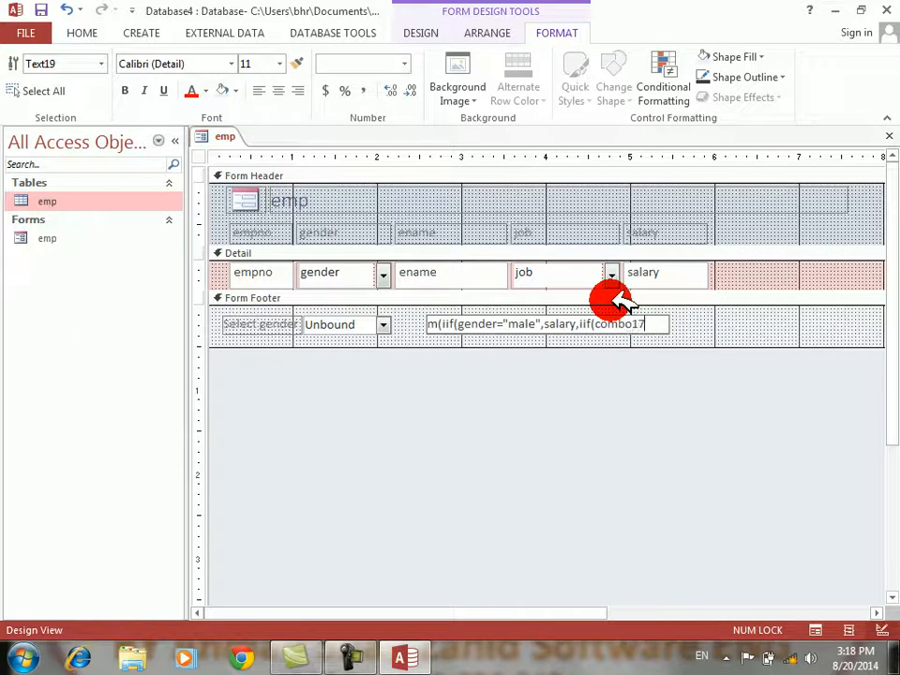
{"action": "type", "text": "=\"female"}
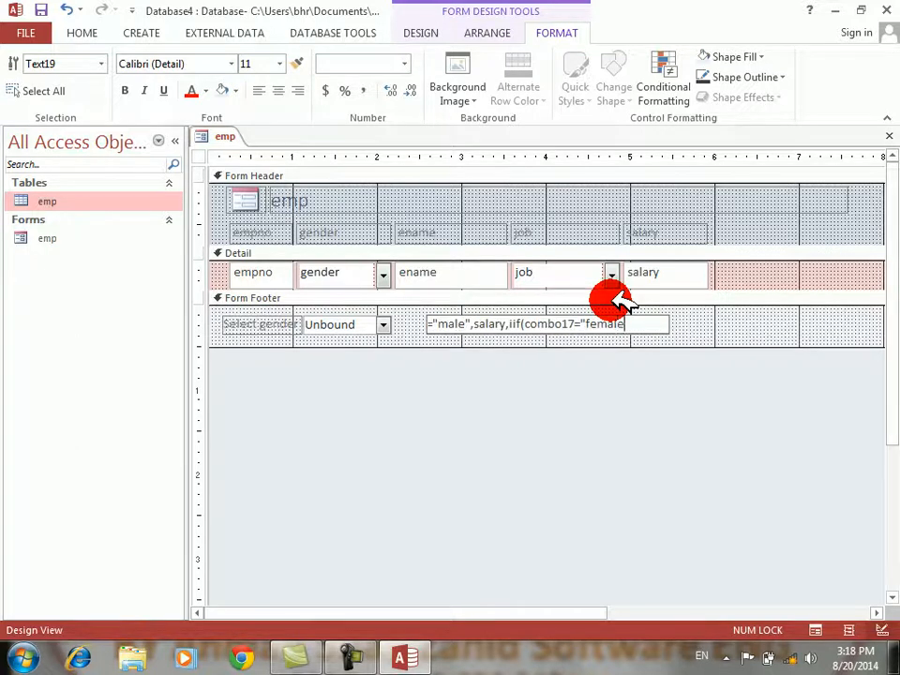
{"action": "type", "text": "\",sum(iif("}
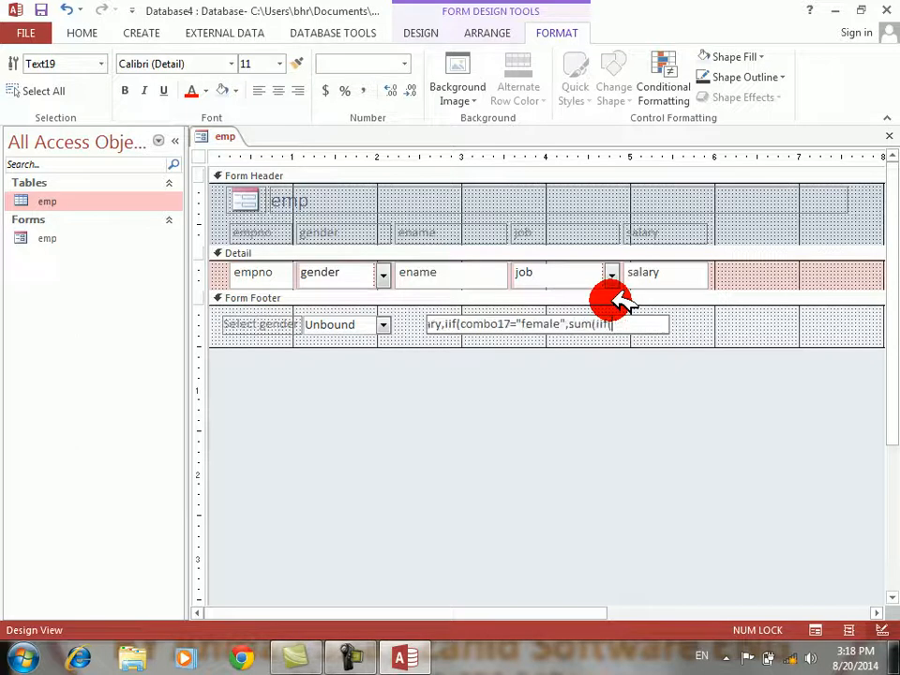
{"action": "type", "text": "gender=\"female"}
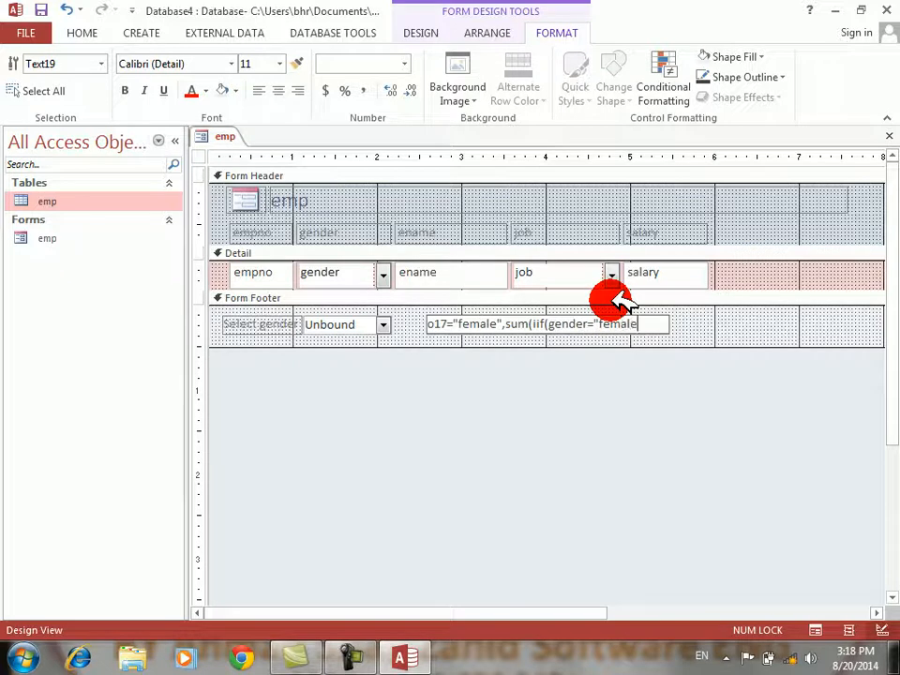
{"action": "type", "text": "\",salary))"}
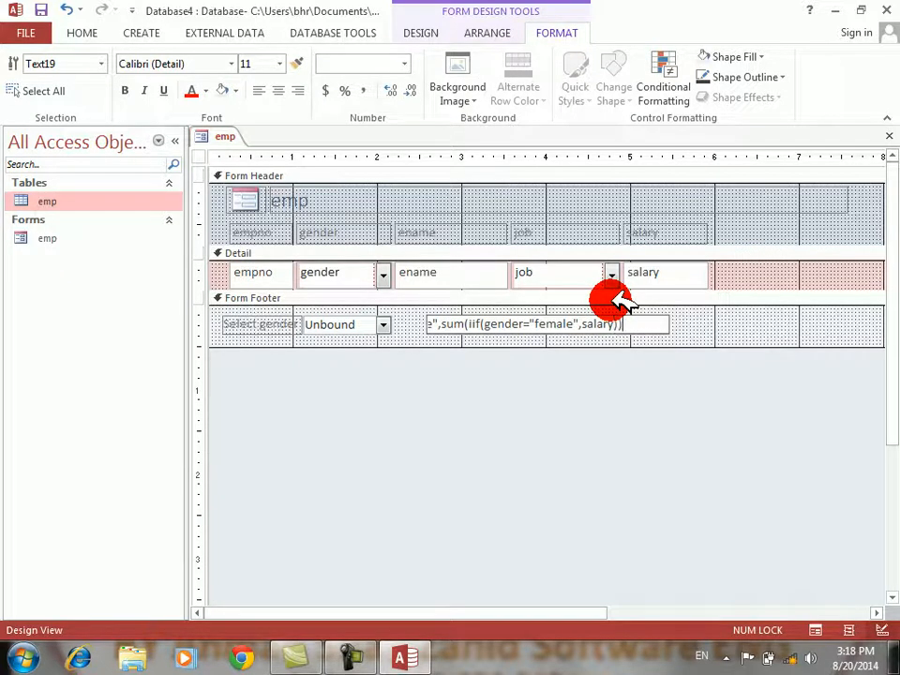
{"action": "type", "text": "))))"}
{"action": "key", "text": "Return"}
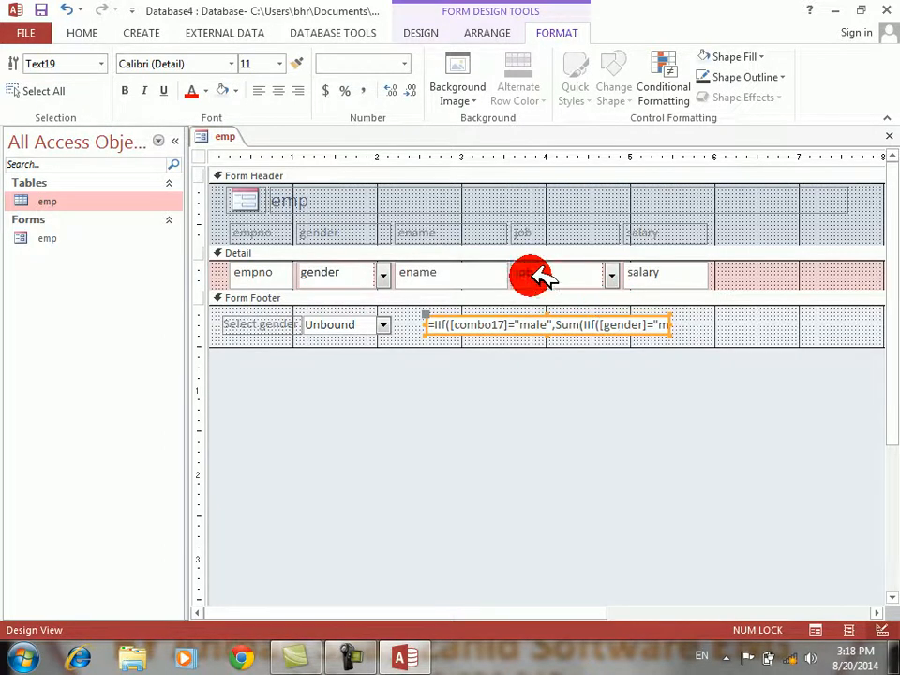
Test the calculated text box in Form view by choosing male, female and male again as the footer gender
{"action": "left_click", "coordinate": [418, 30]}
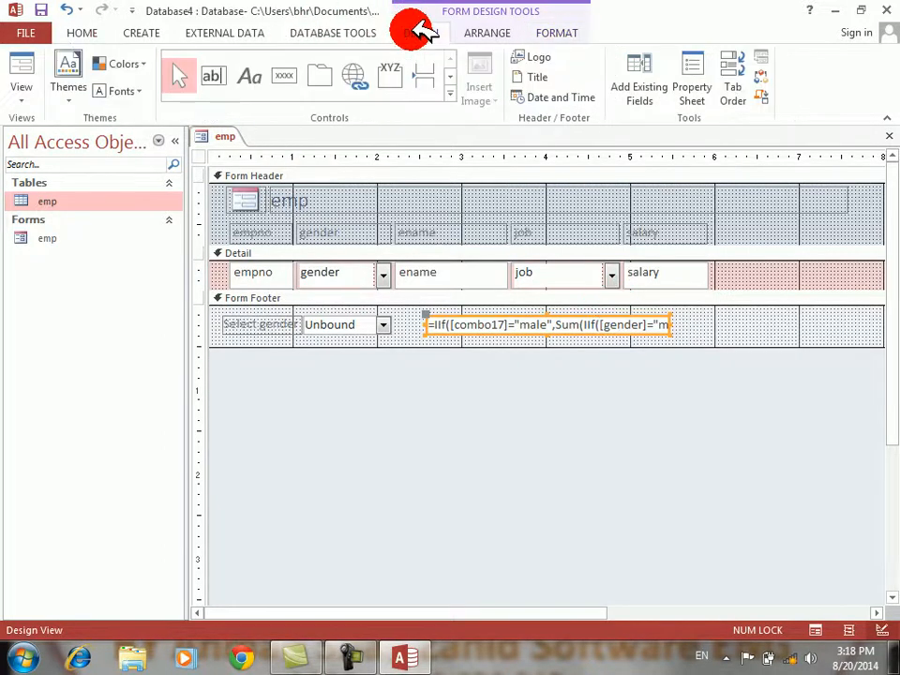
{"action": "left_click", "coordinate": [29, 65]}
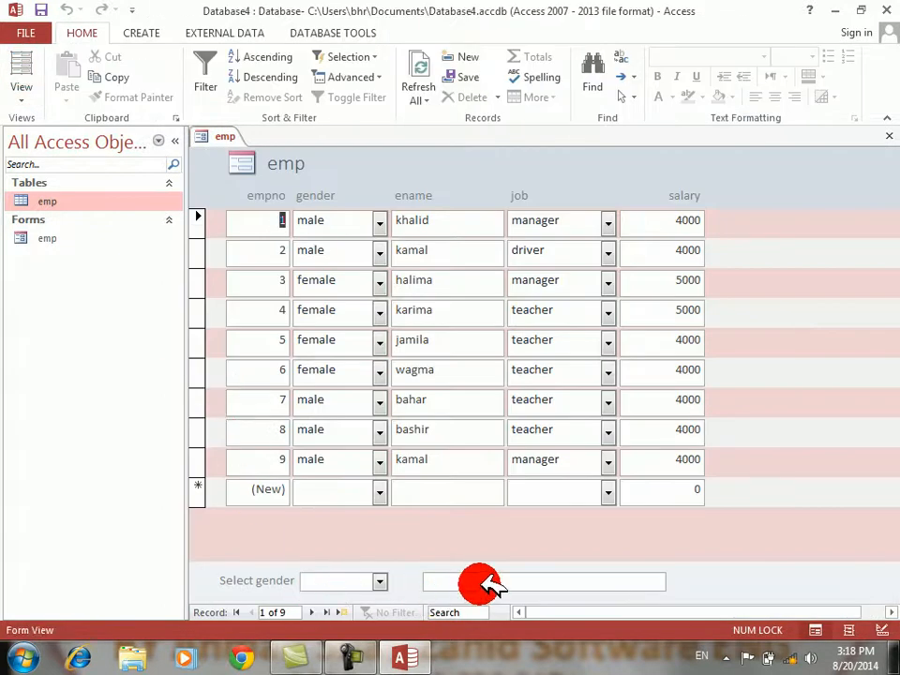
{"action": "left_click", "coordinate": [379, 581]}
{"action": "left_click", "coordinate": [349, 598]}
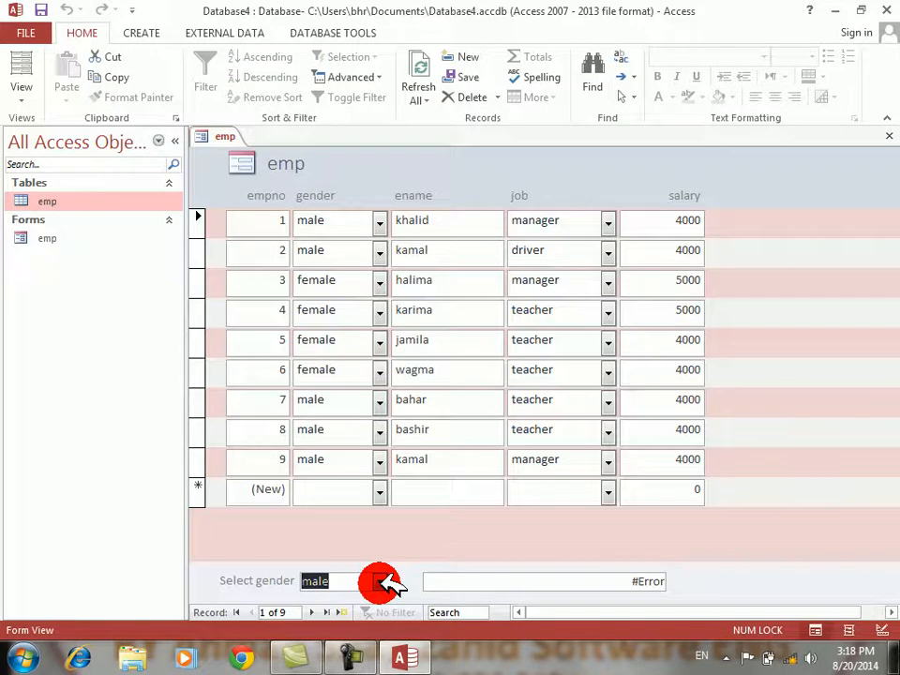
{"action": "left_click", "coordinate": [389, 583]}
{"action": "left_click", "coordinate": [349, 615]}
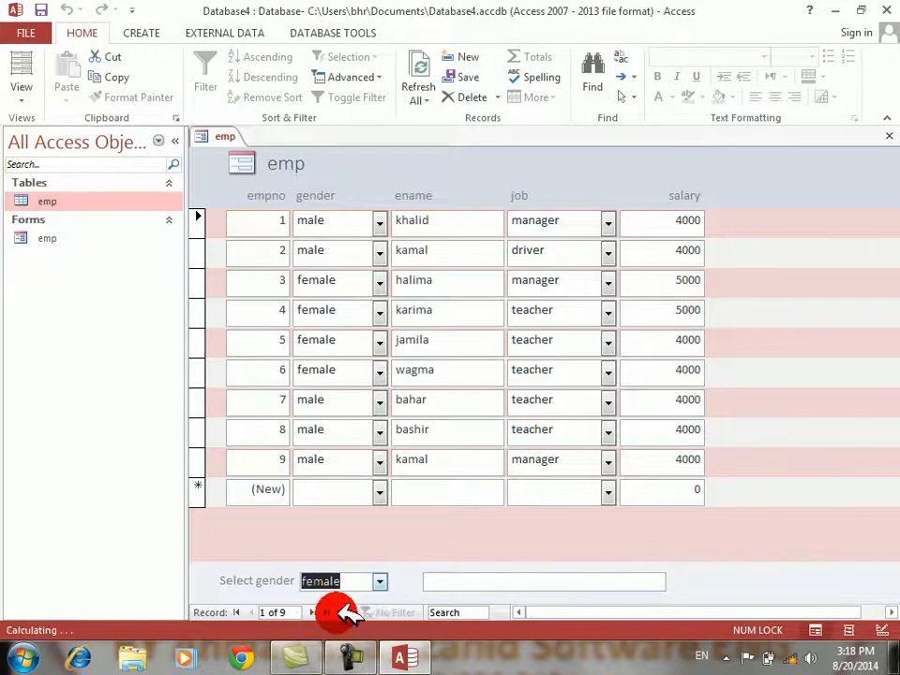
{"action": "left_click", "coordinate": [530, 582]}
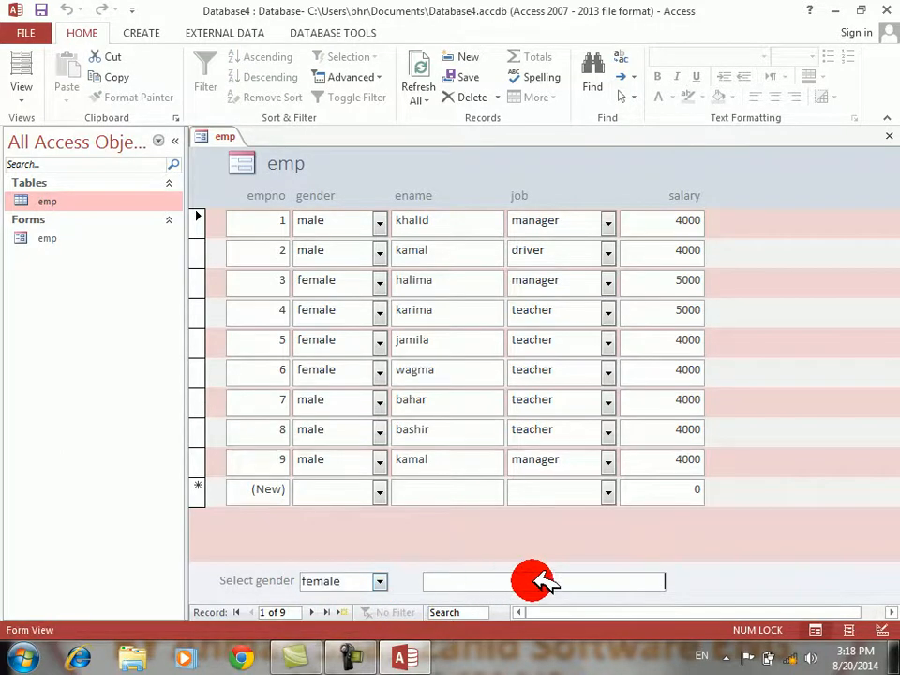
{"action": "left_click", "coordinate": [381, 583]}
{"action": "left_click", "coordinate": [372, 597]}
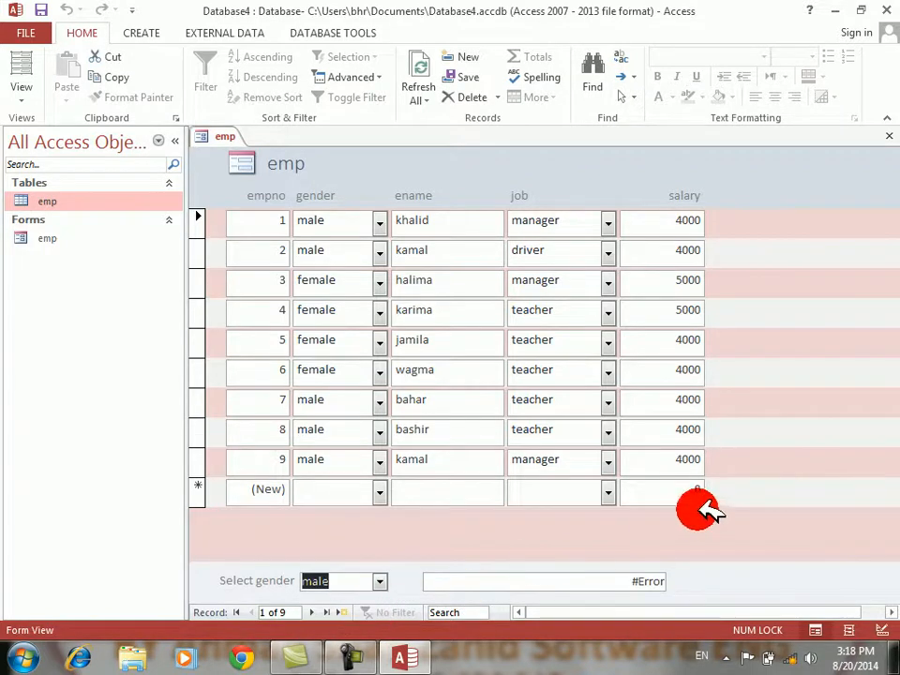
Return to Design view and widen the footer text box at both ends to about 5.6 inches
{"action": "right_click", "coordinate": [777, 520]}
{"action": "left_click", "coordinate": [737, 376]}
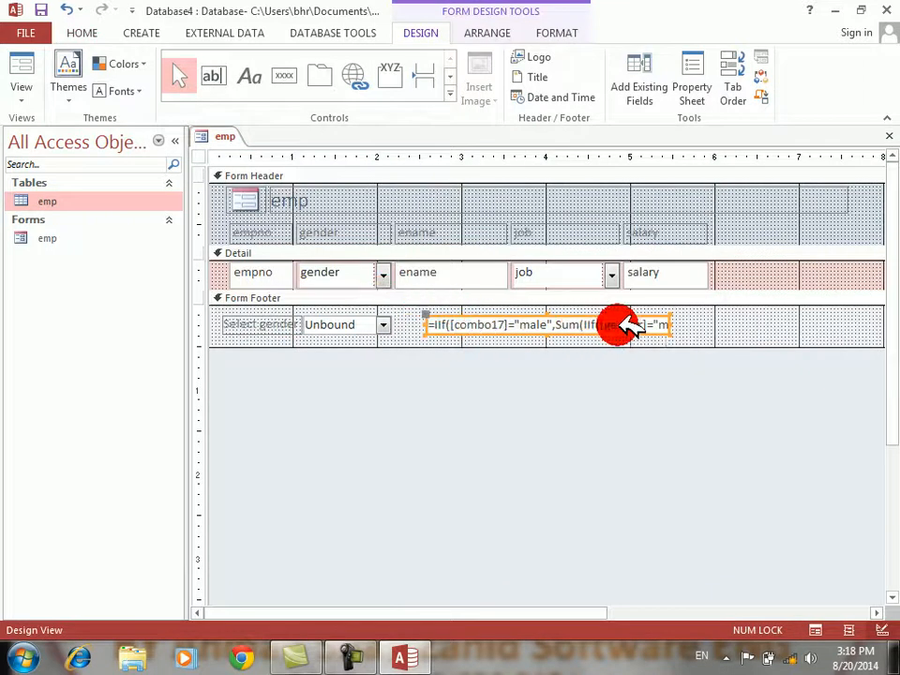
{"action": "left_click_drag", "start_coordinate": [679, 326], "coordinate": [874, 321]}
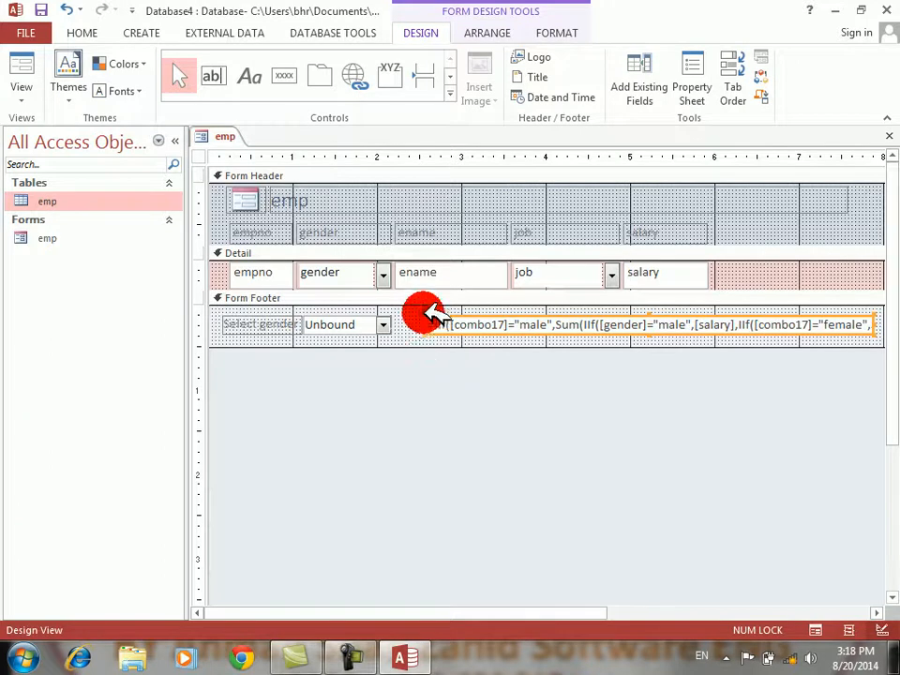
{"action": "left_click_drag", "start_coordinate": [428, 322], "coordinate": [414, 326]}
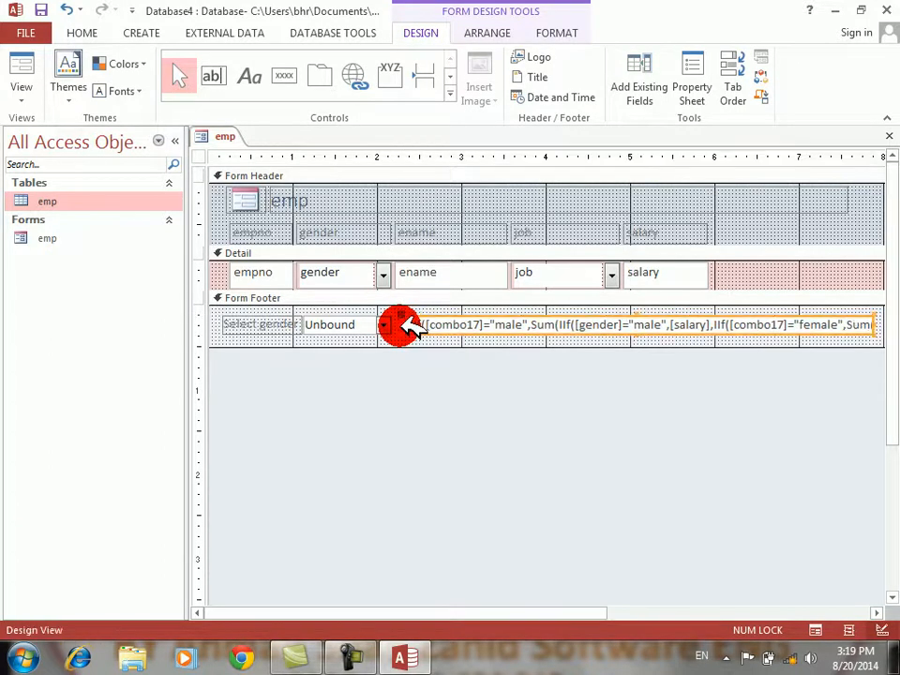
Replace the footer text box's whole expression with =iif(combo17="male",sum(iif(gender="male",salary)))
{"action": "key", "text": "F2"}
{"action": "key", "text": "BackSpace"}
{"action": "key", "text": "BackSpace"}
{"action": "key", "text": "BackSpace"}
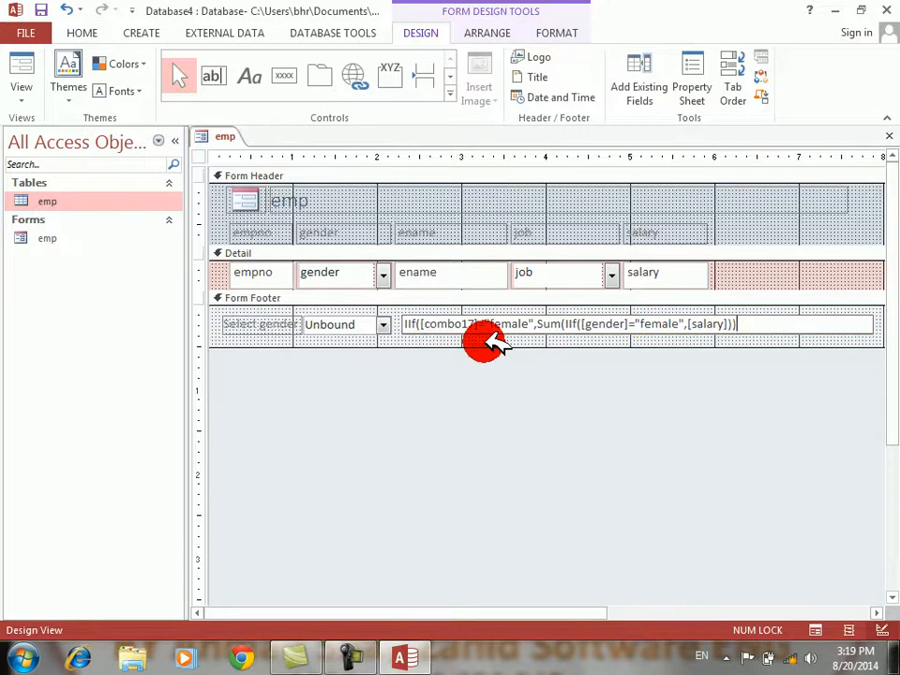
{"action": "key", "text": "BackSpace"}
{"action": "key", "text": "BackSpace"}
{"action": "key", "text": "BackSpace"}
{"action": "key", "text": "BackSpace"}
{"action": "key", "text": "BackSpace"}
{"action": "key", "text": "BackSpace"}
{"action": "key", "text": "BackSpace"}
{"action": "key", "text": "BackSpace"}
{"action": "key", "text": "BackSpace"}
{"action": "key", "text": "BackSpace"}
{"action": "key", "text": "BackSpace"}
{"action": "key", "text": "BackSpace"}
{"action": "key", "text": "BackSpace"}
{"action": "key", "text": "BackSpace"}
{"action": "key", "text": "BackSpace"}
{"action": "key", "text": "BackSpace"}
{"action": "key", "text": "BackSpace"}
{"action": "key", "text": "BackSpace"}
{"action": "key", "text": "BackSpace"}
{"action": "key", "text": "BackSpace"}
{"action": "key", "text": "BackSpace"}
{"action": "key", "text": "BackSpace"}
{"action": "key", "text": "BackSpace"}
{"action": "key", "text": "BackSpace"}
{"action": "key", "text": "BackSpace"}
{"action": "key", "text": "BackSpace"}
{"action": "key", "text": "BackSpace"}
{"action": "key", "text": "BackSpace"}
{"action": "key", "text": "BackSpace"}
{"action": "key", "text": "BackSpace"}
{"action": "key", "text": "BackSpace"}
{"action": "key", "text": "BackSpace"}
{"action": "key", "text": "BackSpace"}
{"action": "key", "text": "BackSpace"}
{"action": "key", "text": "BackSpace"}
{"action": "key", "text": "BackSpace"}
{"action": "key", "text": "BackSpace"}
{"action": "key", "text": "BackSpace"}
{"action": "key", "text": "BackSpace"}
{"action": "key", "text": "BackSpace"}
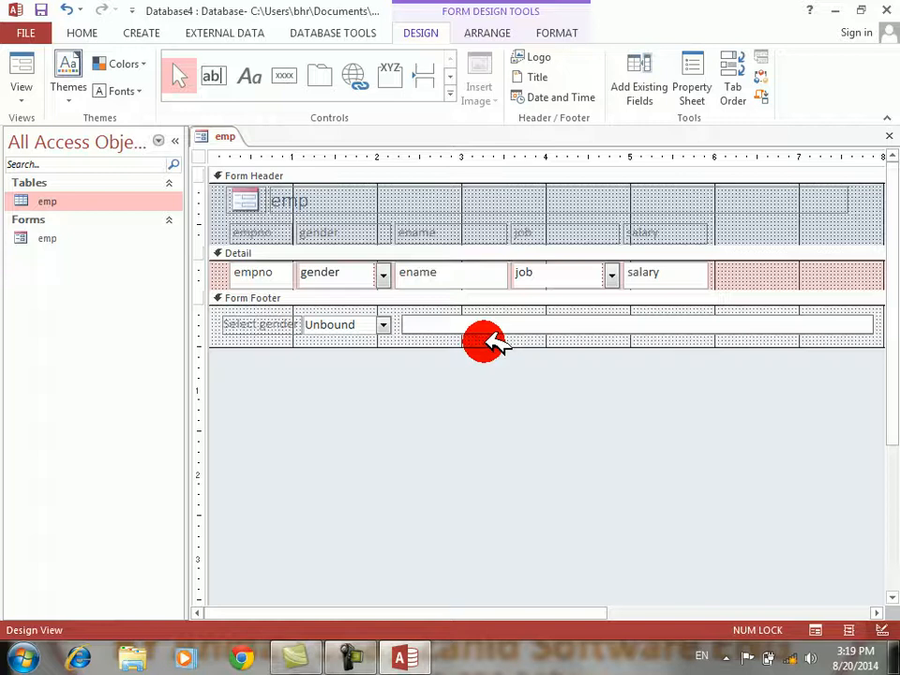
{"action": "type", "text": "iif"}
{"action": "type", "text": "("}
{"action": "type", "text": "combo"}
{"action": "type", "text": "17=\"male"}
{"action": "type", "text": "\","}
{"action": "type", "text": "sum(iif("}
{"action": "type", "text": "["}
{"action": "type", "text": "gende"}
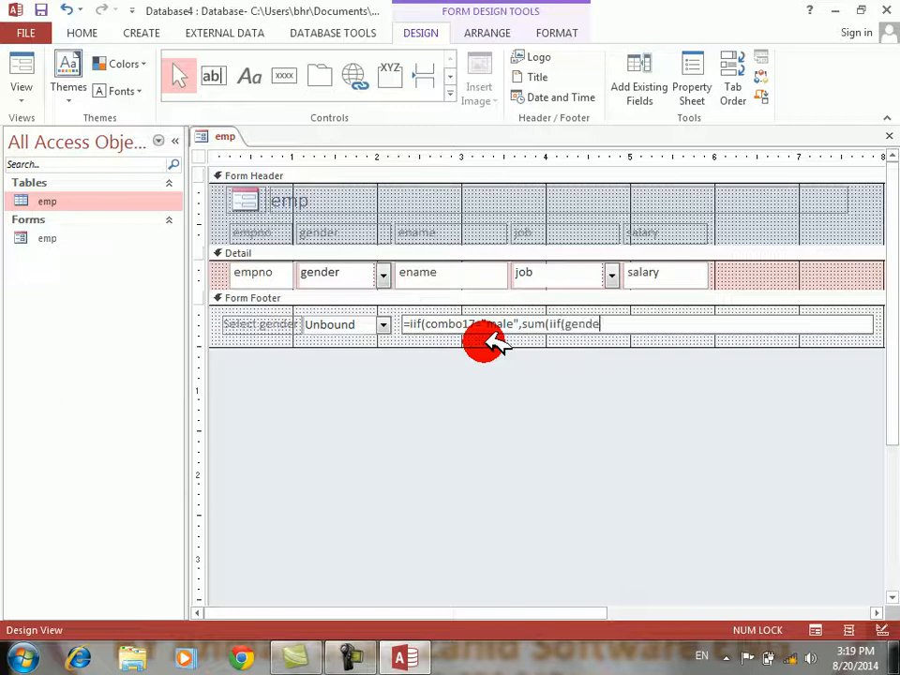
{"action": "type", "text": "r=\"male\","}
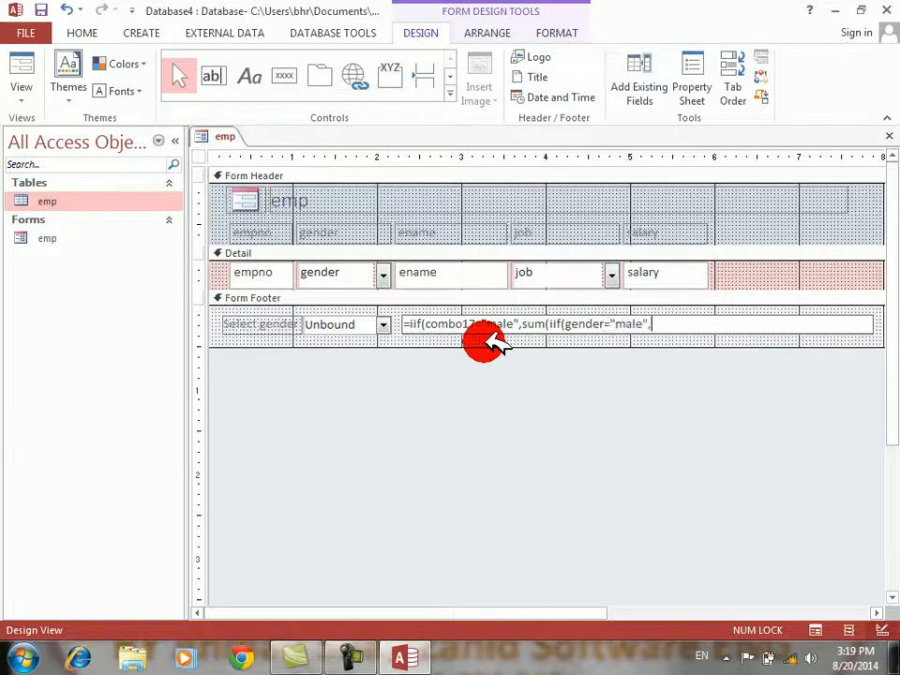
{"action": "type", "text": "salary)))"}
{"action": "key", "text": "Return"}
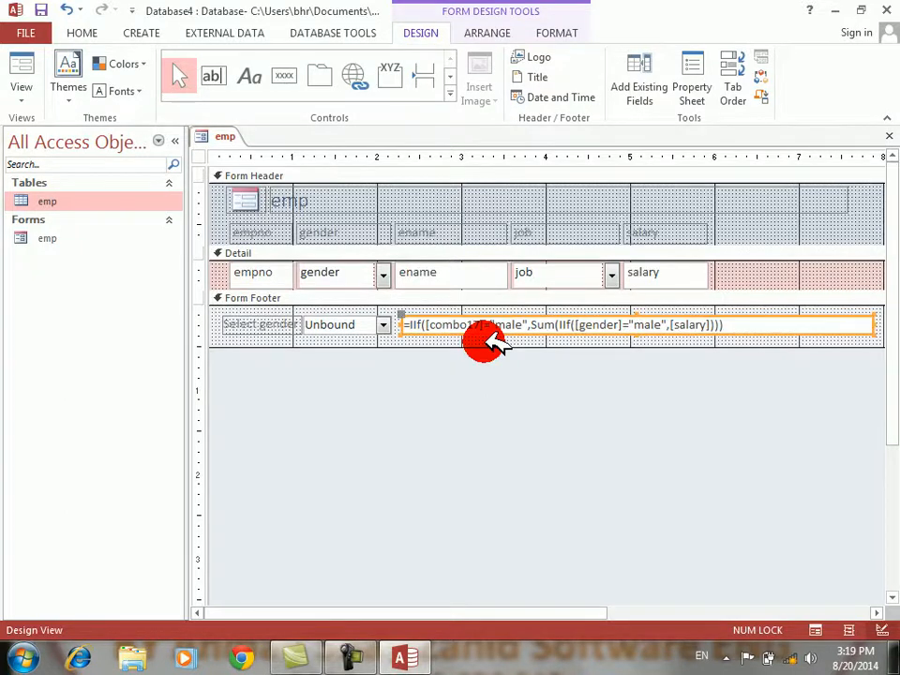
Check the simplified expression in Form view by selecting male, female and male again in the footer gender combo box
{"action": "left_click", "coordinate": [24, 73]}
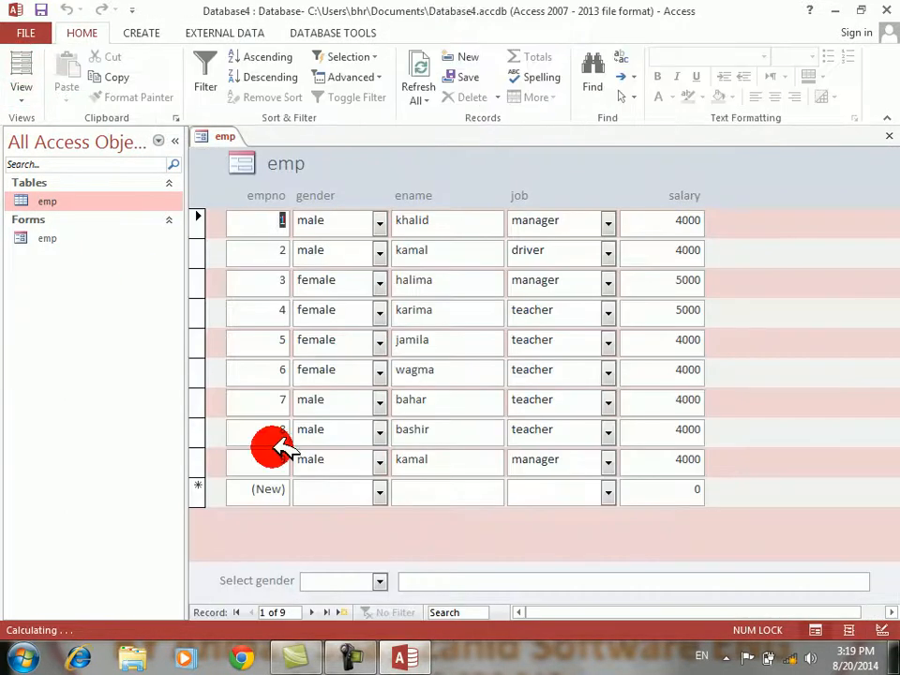
{"action": "left_click", "coordinate": [380, 582]}
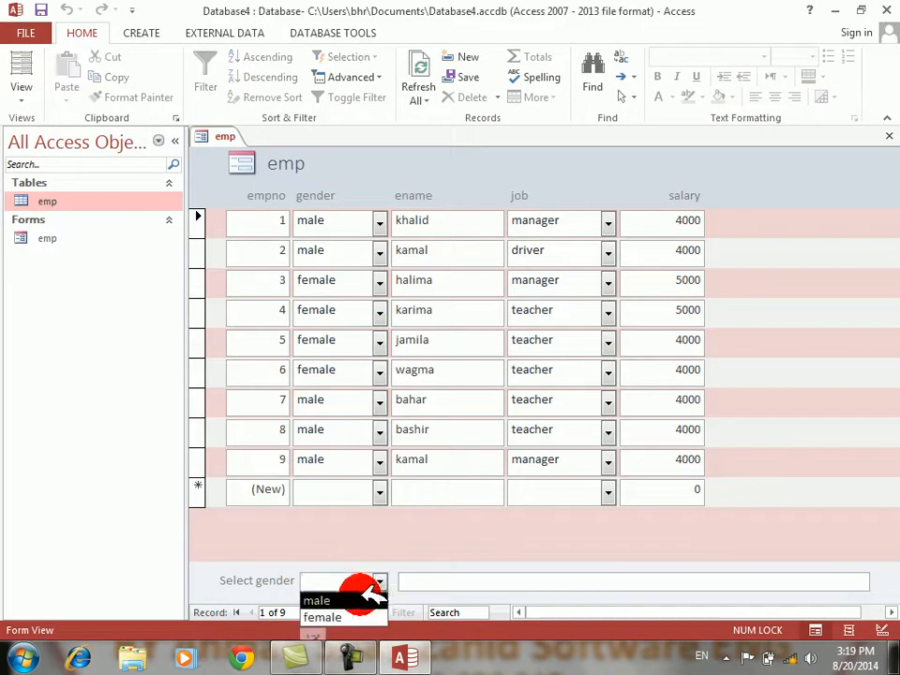
{"action": "left_click", "coordinate": [371, 597]}
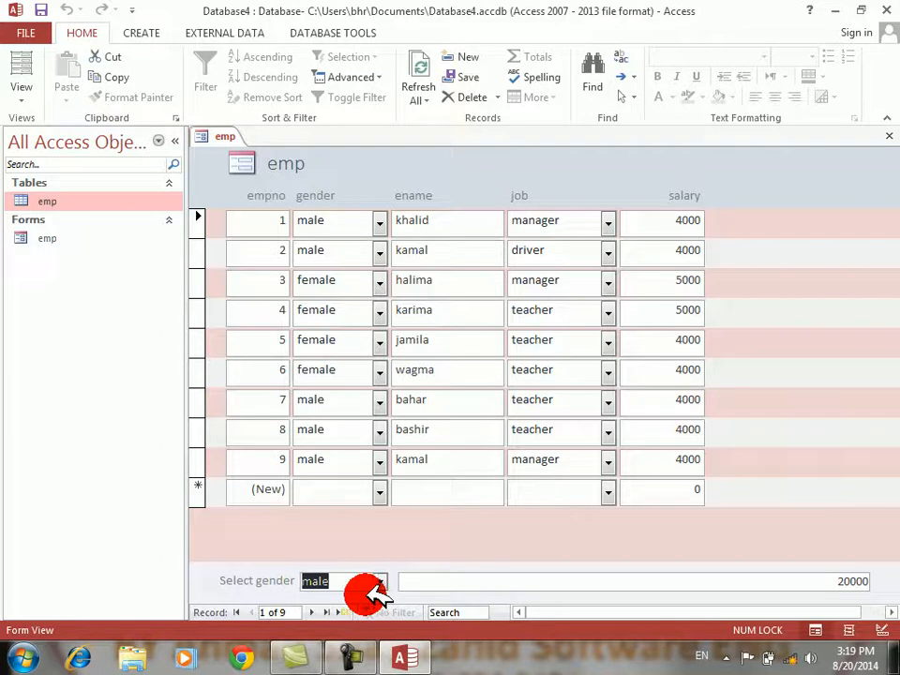
{"action": "left_click", "coordinate": [379, 581]}
{"action": "left_click", "coordinate": [353, 615]}
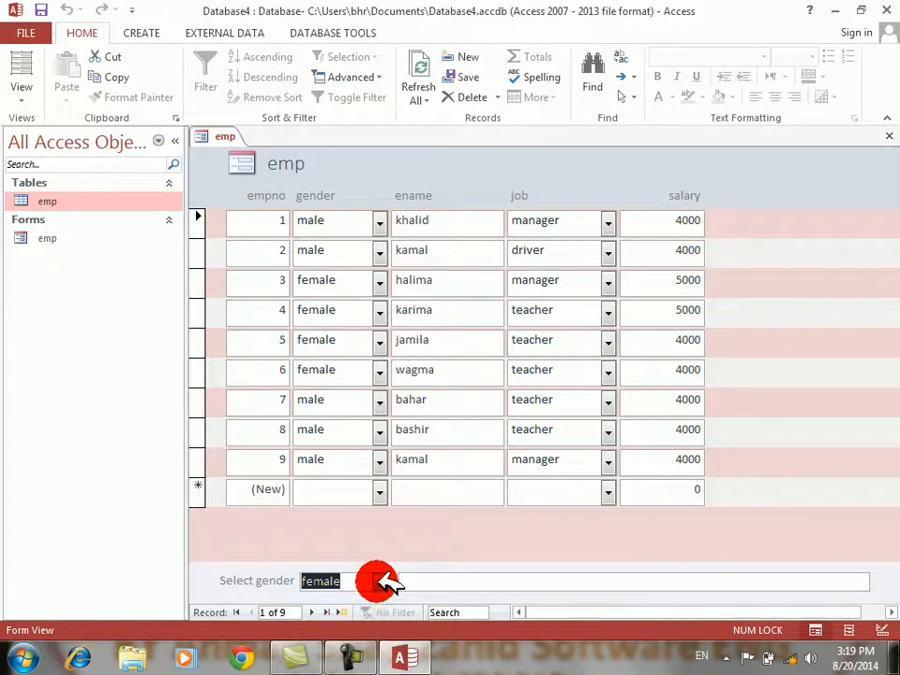
{"action": "left_click", "coordinate": [377, 583]}
{"action": "left_click", "coordinate": [356, 601]}
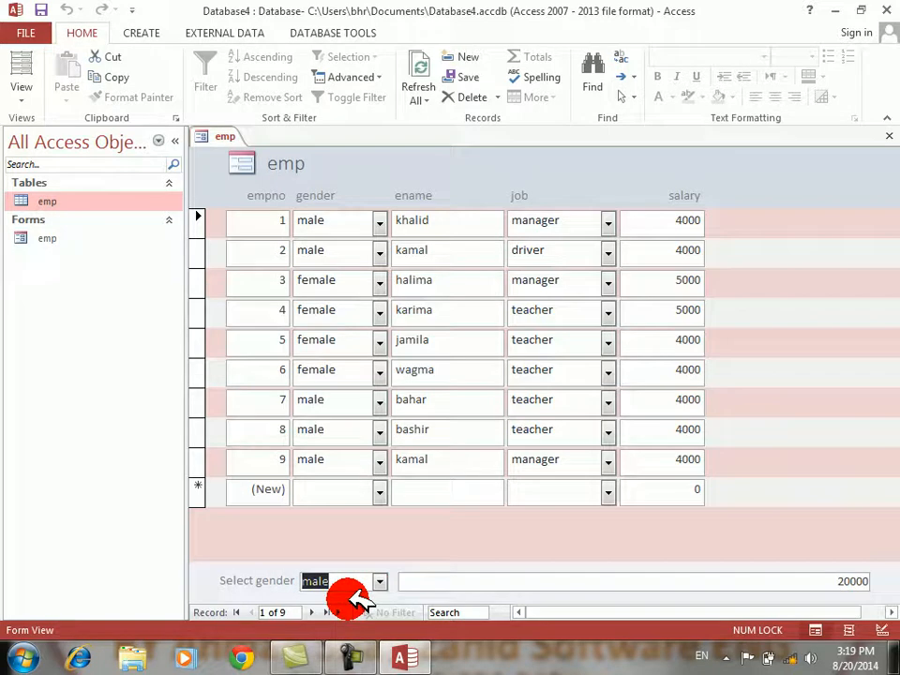
Check the expression in Form view with female as the footer gender, and return the form to Design view
{"action": "left_click", "coordinate": [379, 582]}
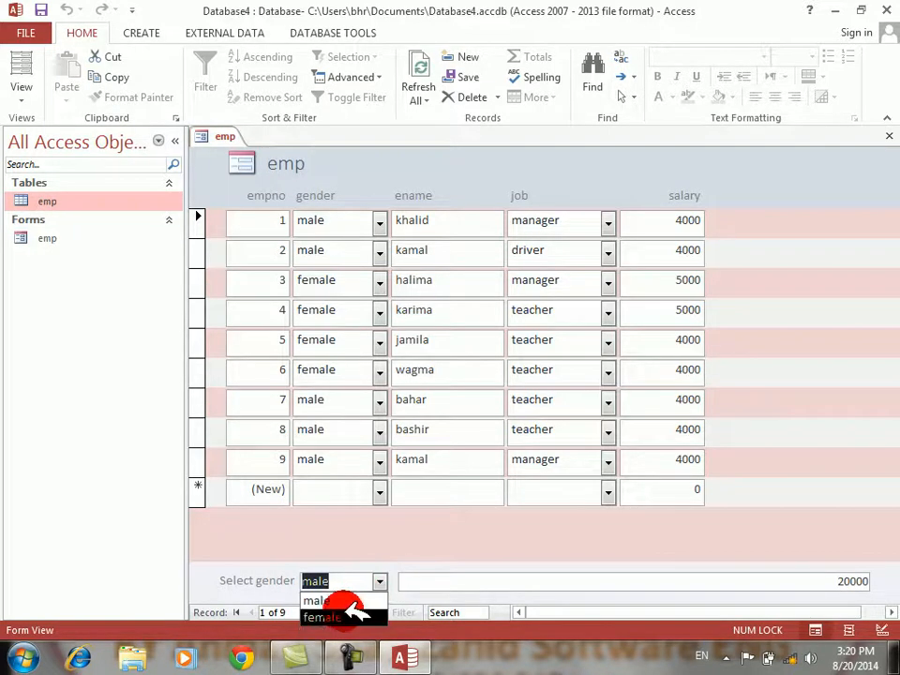
{"action": "left_click", "coordinate": [357, 614]}
{"action": "right_click", "coordinate": [413, 549]}
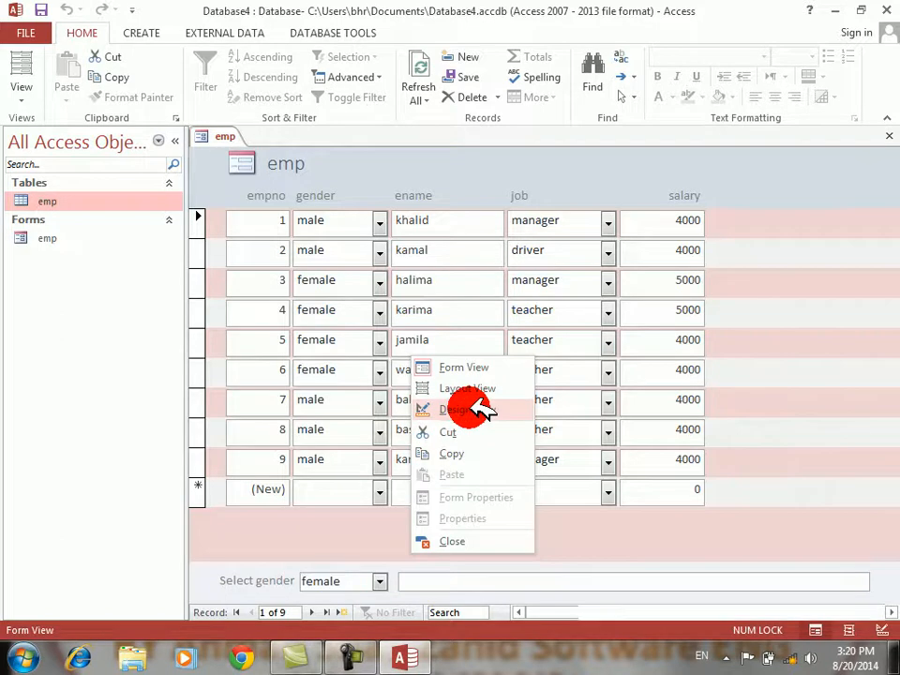
{"action": "left_click", "coordinate": [478, 410]}
Clear the footer text box's expression and enter =iif(combo17="male",sum(iif(gender="male",salary))) as the male part
{"action": "left_click", "coordinate": [737, 325]}
{"action": "left_click_drag", "start_coordinate": [736, 326], "coordinate": [382, 322]}
{"action": "key", "text": "Delete"}
{"action": "type", "text": "=iif("}
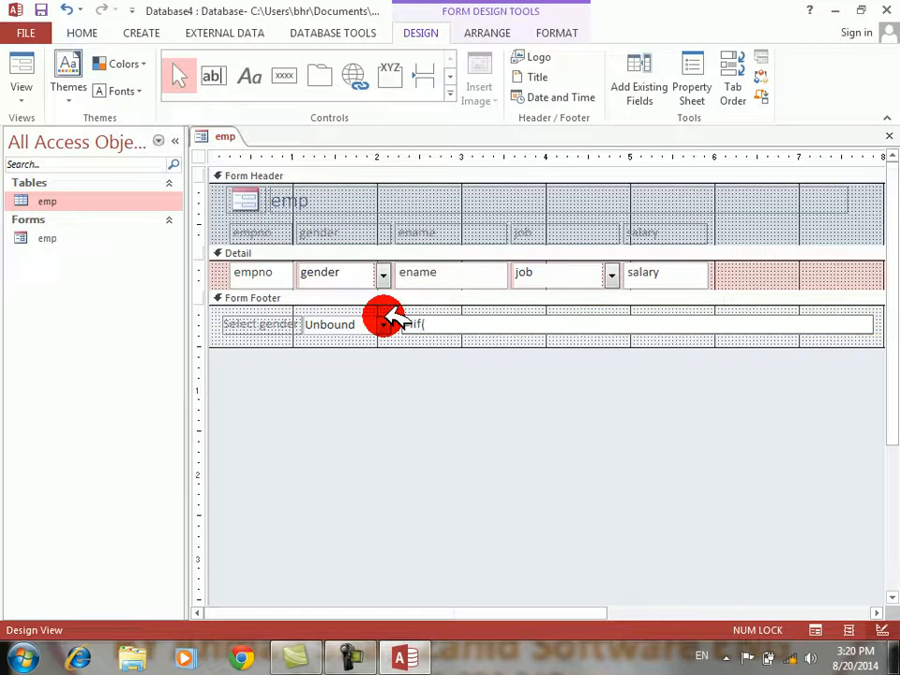
{"action": "type", "text": "combo17="}
{"action": "type", "text": "\""}
{"action": "type", "text": "male"}
{"action": "type", "text": "\","}
{"action": "type", "text": "sum(iif("}
{"action": "type", "text": "job"}
{"action": "key", "text": "BackSpace"}
{"action": "key", "text": "BackSpace"}
{"action": "key", "text": "BackSpace"}
{"action": "type", "text": "gender=\"male\",salary"}
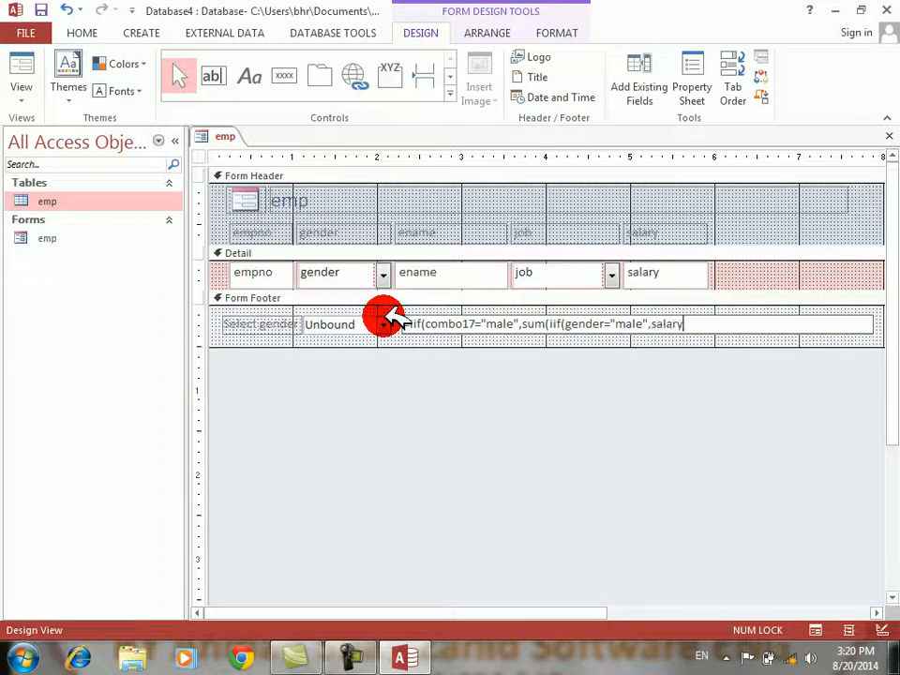
{"action": "type", "text": ")))"}
Extend the footer expression with a female branch by appending ,iif(combo17="female",sum(iif(gender="female",salary)))) and try to commit it
{"action": "type", "text": ",iif"}
{"action": "type", "text": "(combo"}
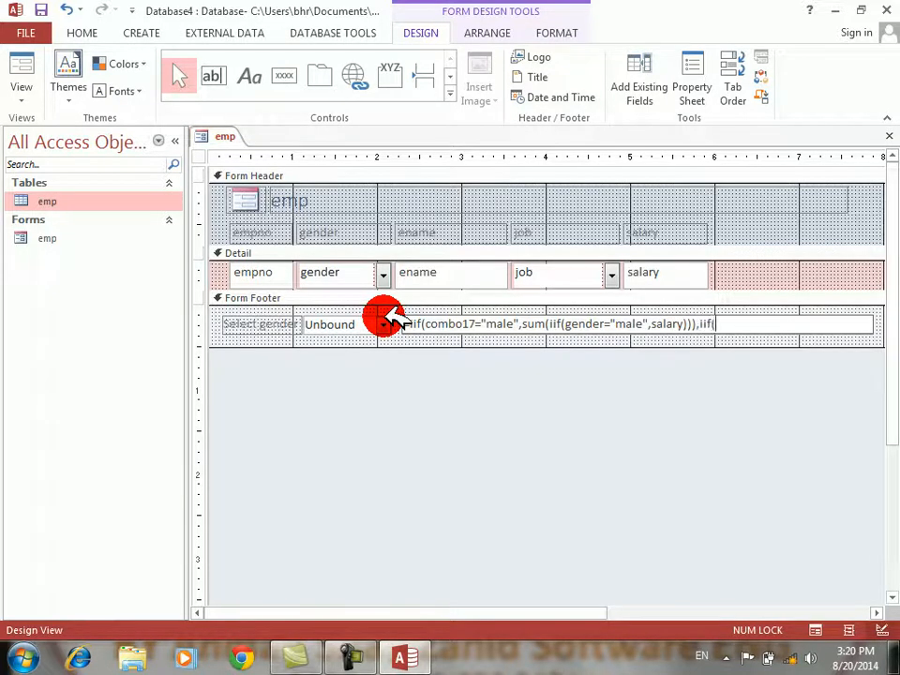
{"action": "type", "text": "17="}
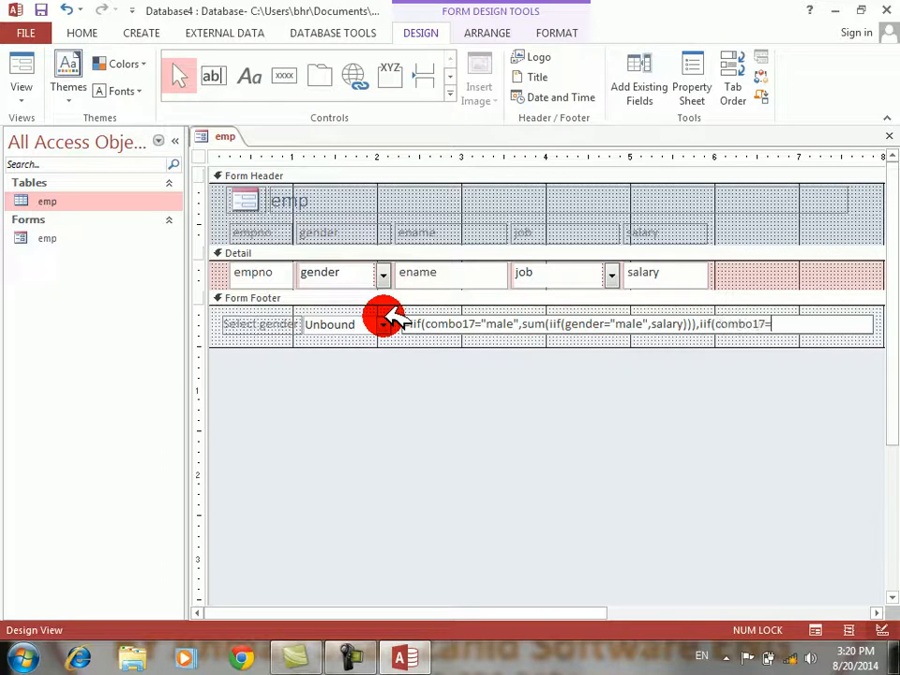
{"action": "type", "text": "\"female\",sum(iif(ge"}
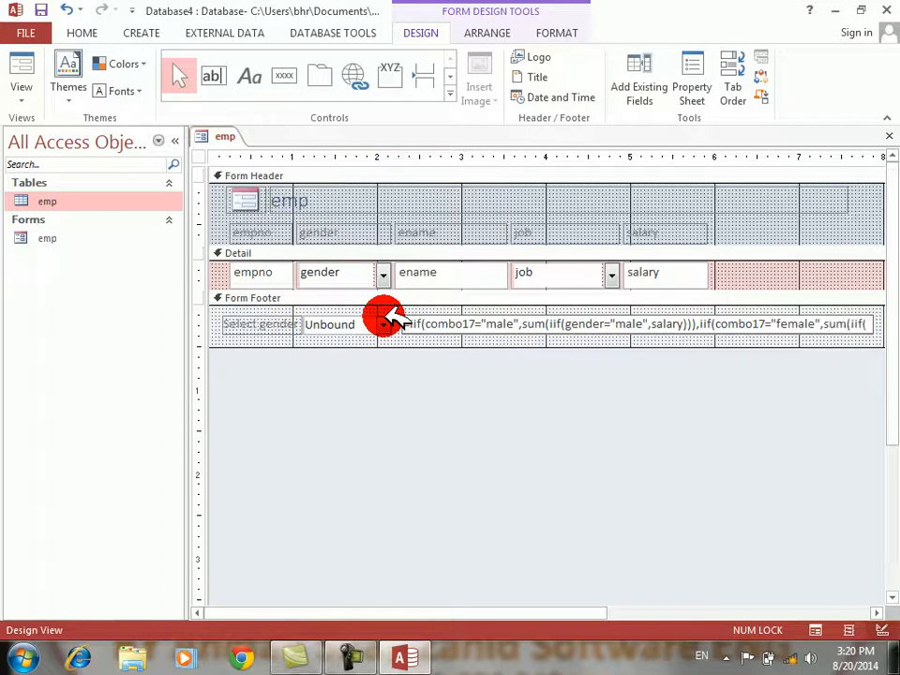
{"action": "type", "text": "nder"}
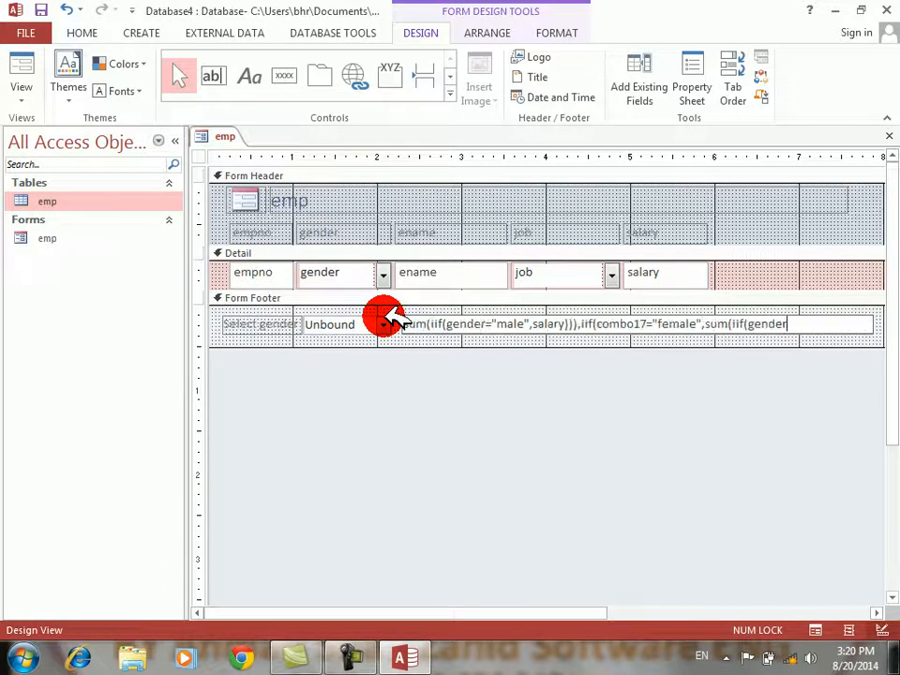
{"action": "type", "text": "=\"female\",salary)))"}
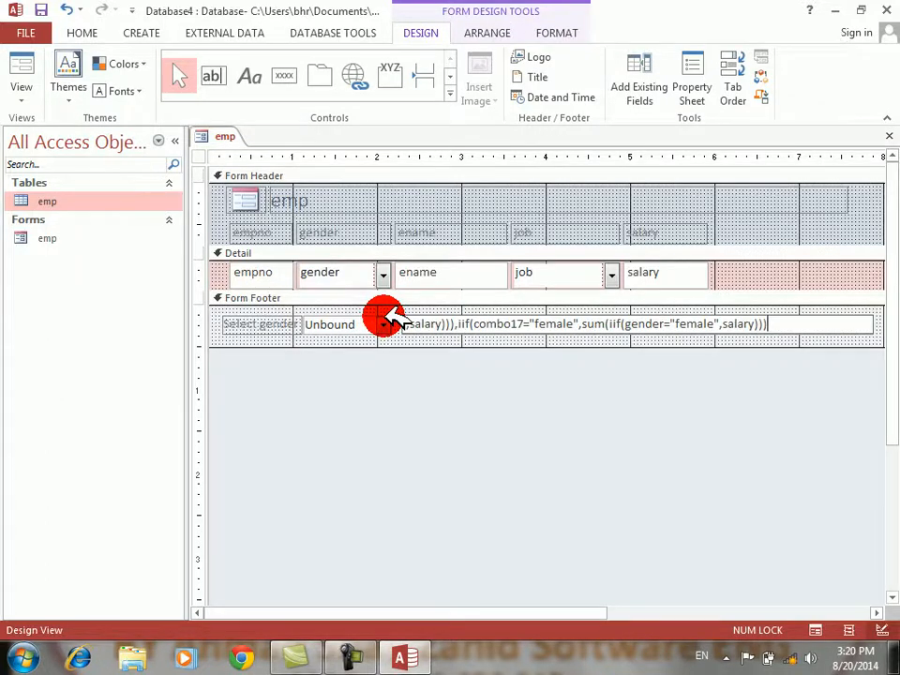
{"action": "key", "text": "Return"}
{"action": "type", "text": ")"}
{"action": "key", "text": "Return"}
{"action": "key", "text": "Return"}
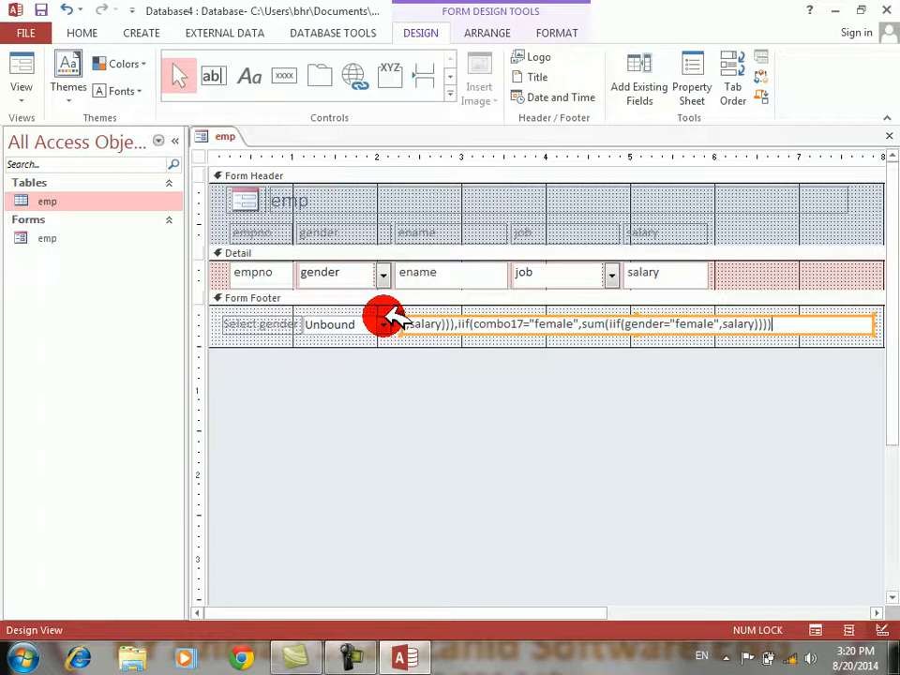
Remove the three closing parentheses after the first salary, end the whole expression with six closing parentheses and commit it
{"action": "key", "text": "Left"}
{"action": "key", "text": "Left"}
{"action": "key", "text": "Left"}
{"action": "key", "text": "Left"}
{"action": "key", "text": "Left"}
{"action": "key", "text": "Left"}
{"action": "key", "text": "Left"}
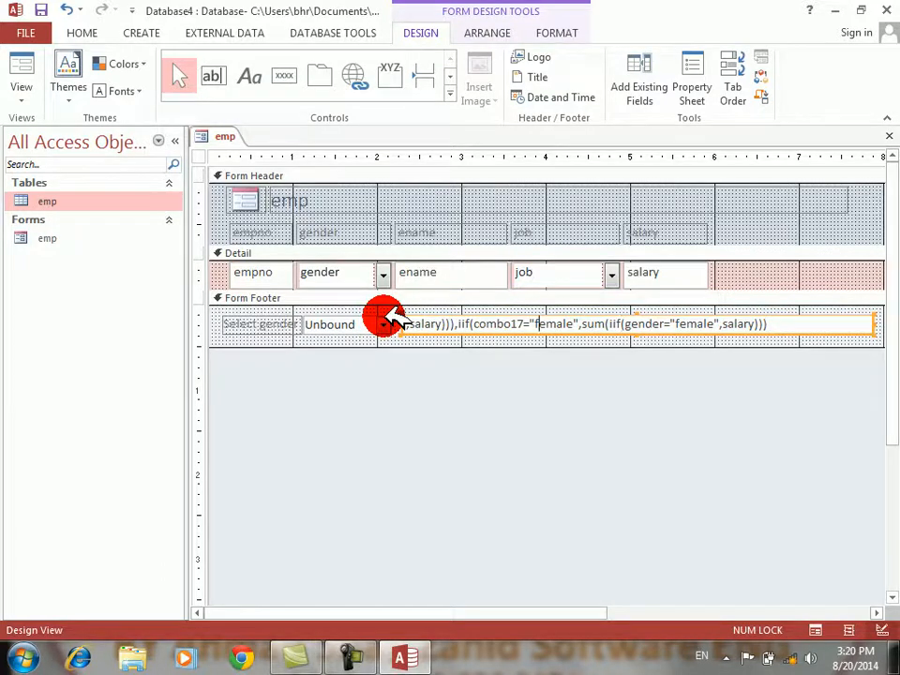
{"action": "key", "text": "BackSpace"}
{"action": "key", "text": "BackSpace"}
{"action": "key", "text": "BackSpace"}
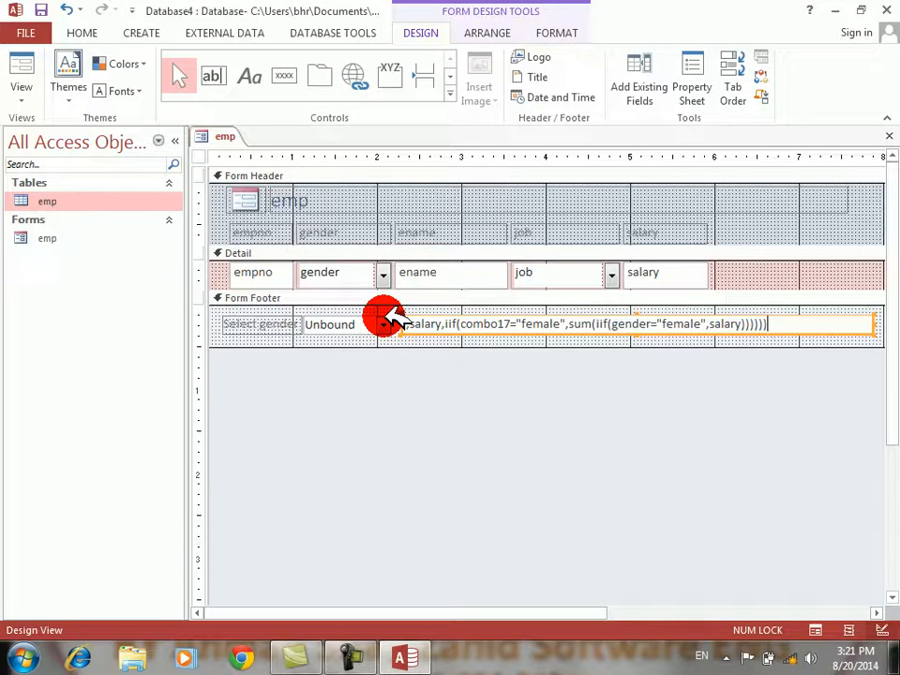
{"action": "key", "text": "Return"}
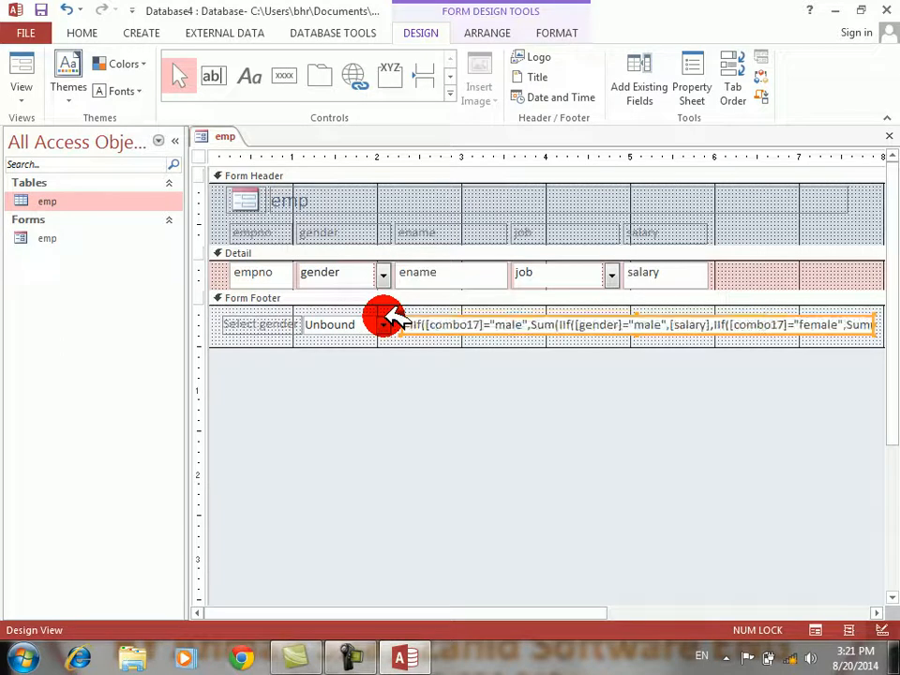
Test the nested expression in Form view with male and female as the footer gender, and return to Design view
{"action": "left_click", "coordinate": [24, 68]}
{"action": "left_click", "coordinate": [378, 581]}
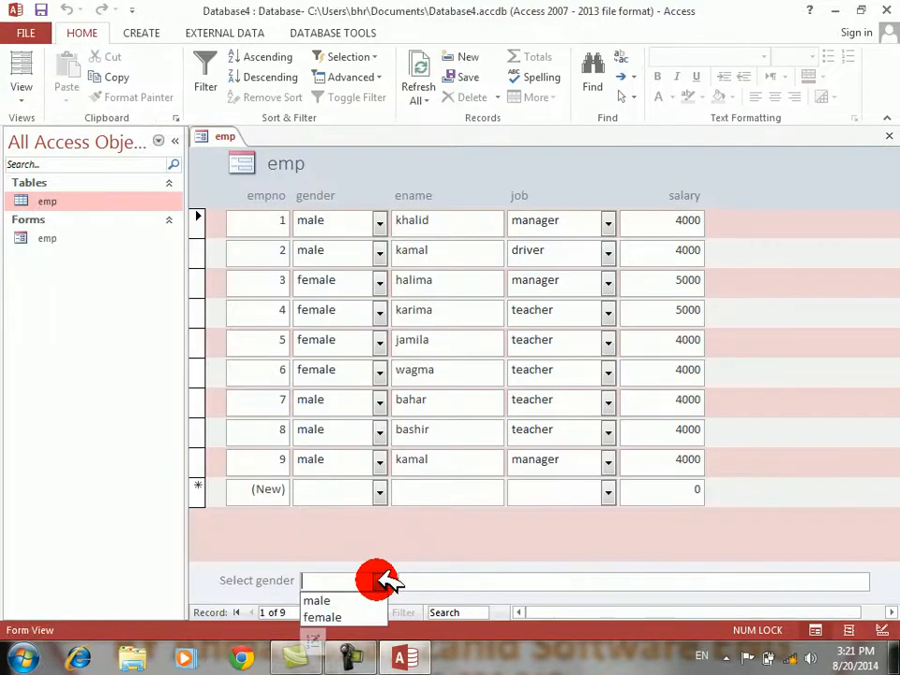
{"action": "left_click", "coordinate": [362, 597]}
{"action": "left_click", "coordinate": [379, 582]}
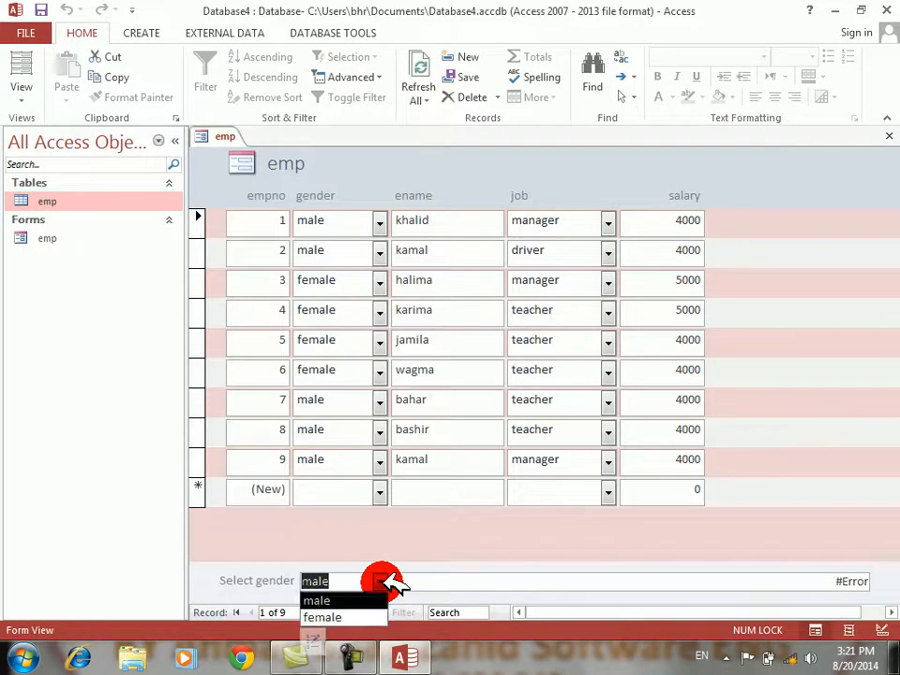
{"action": "left_click", "coordinate": [347, 614]}
{"action": "left_click", "coordinate": [380, 583]}
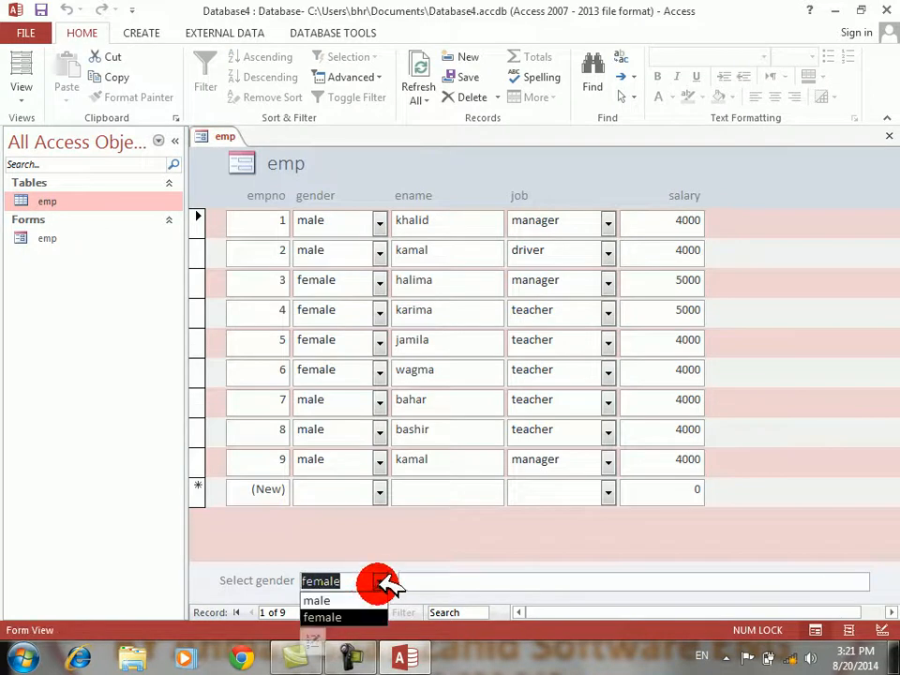
{"action": "right_click", "coordinate": [462, 336]}
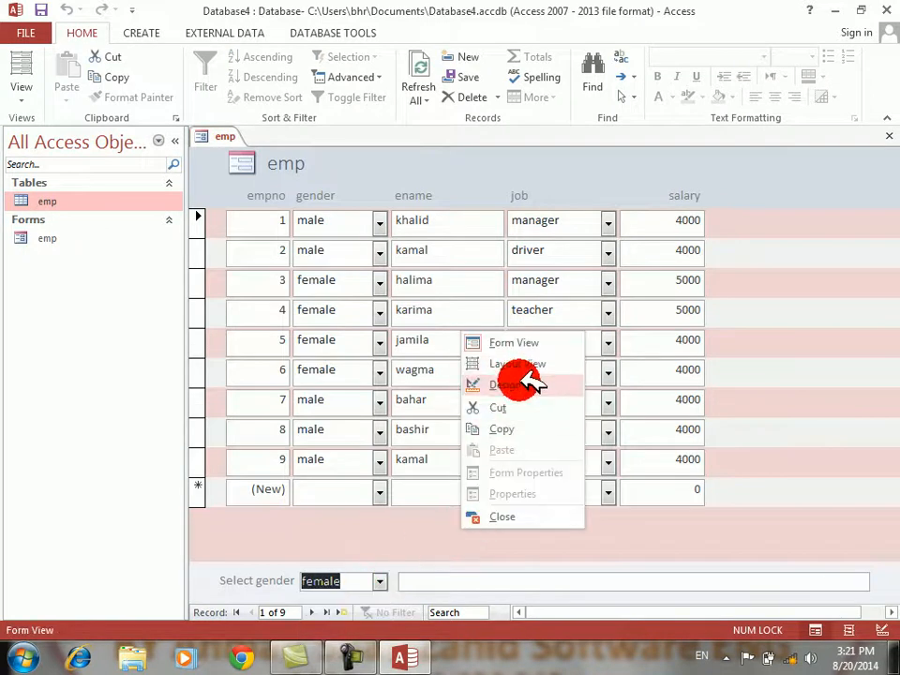
{"action": "left_click", "coordinate": [518, 380]}
{"action": "right_click", "coordinate": [687, 324]}
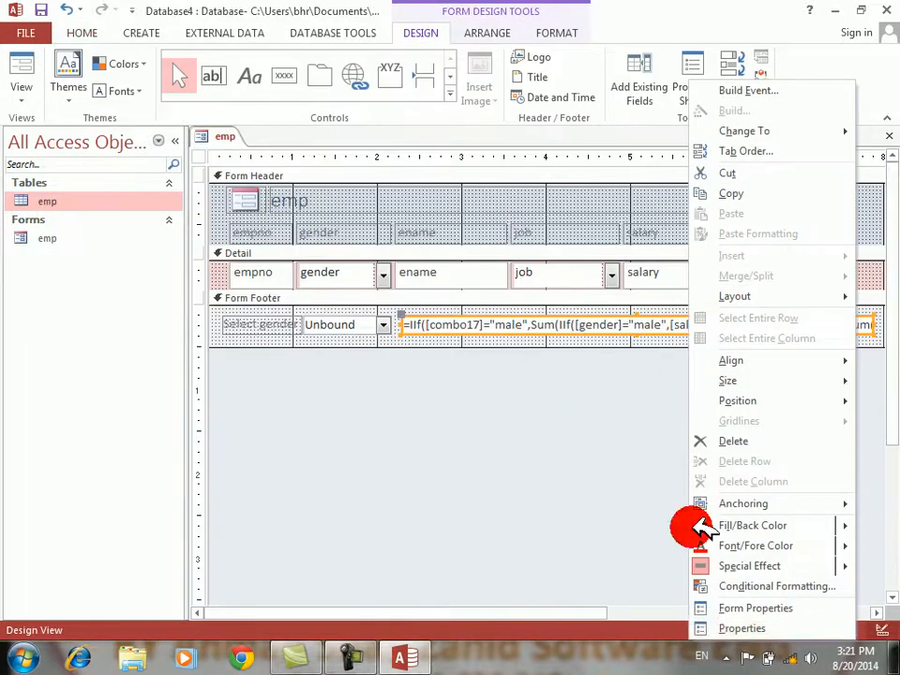
{"action": "left_click", "coordinate": [731, 629]}
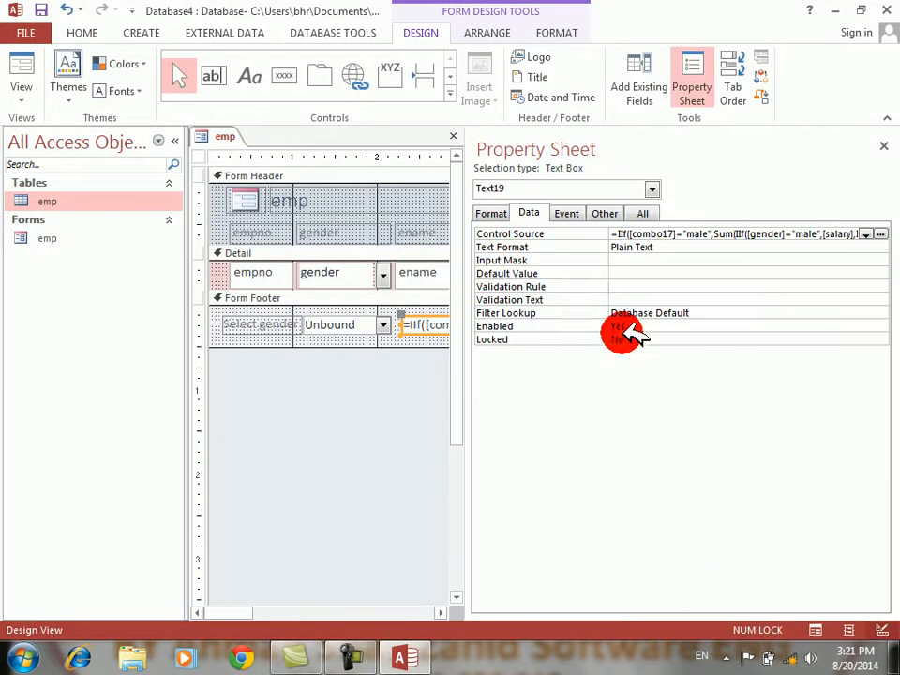
{"action": "left_click", "coordinate": [490, 213]}
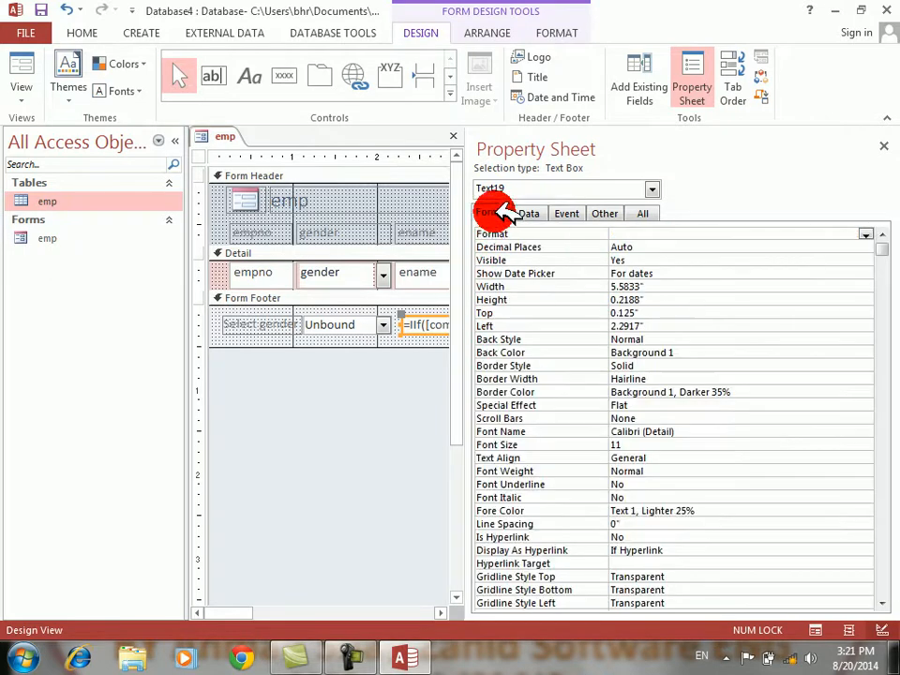
{"action": "left_click", "coordinate": [883, 146]}
Open the footer text box's Control Source expression in the Zoom window
{"action": "right_click", "coordinate": [732, 323]}
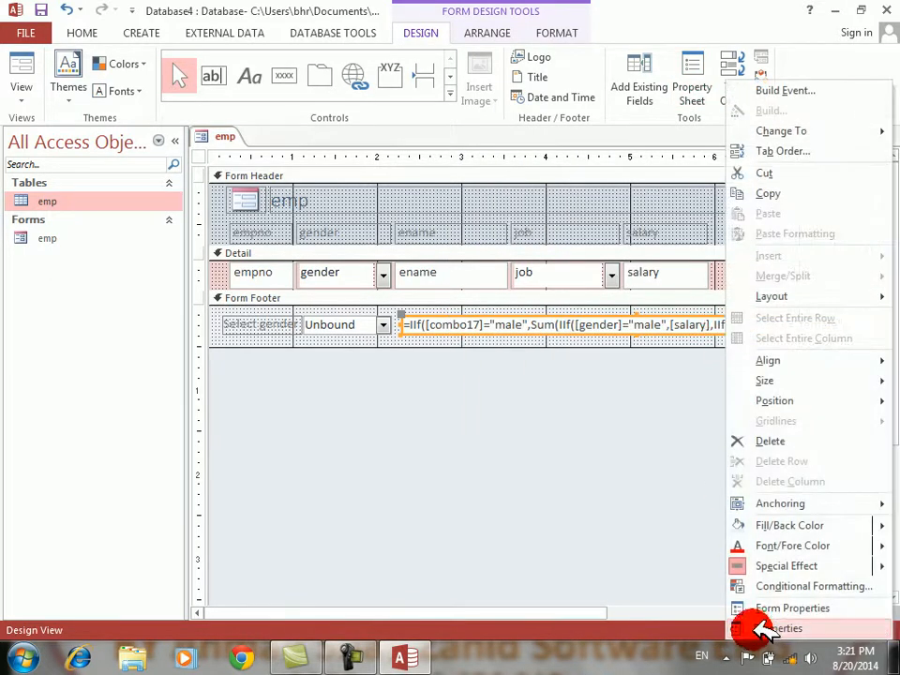
{"action": "left_click", "coordinate": [754, 628]}
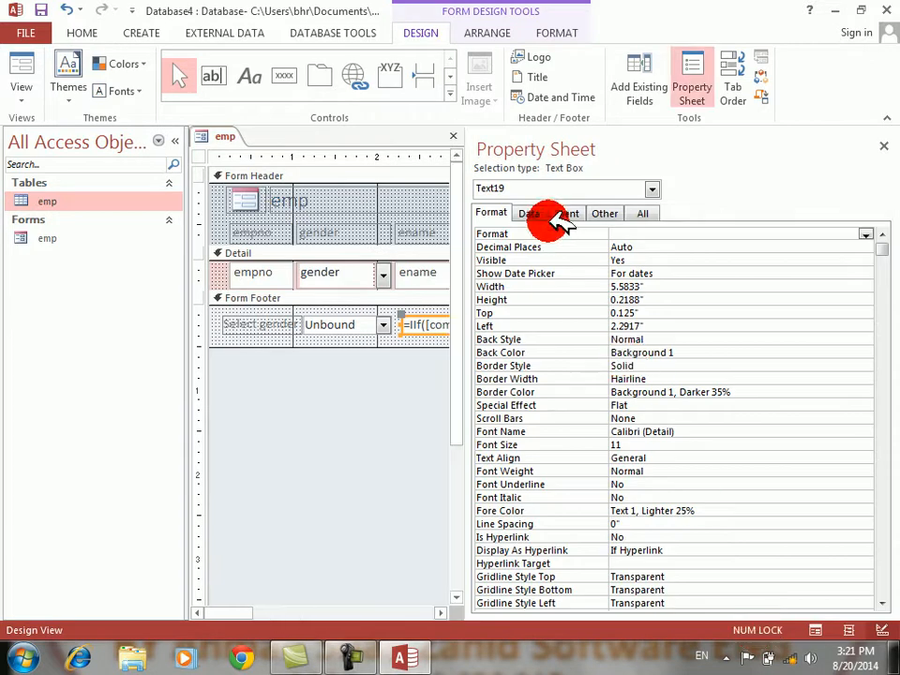
{"action": "left_click", "coordinate": [531, 212]}
{"action": "right_click", "coordinate": [657, 237]}
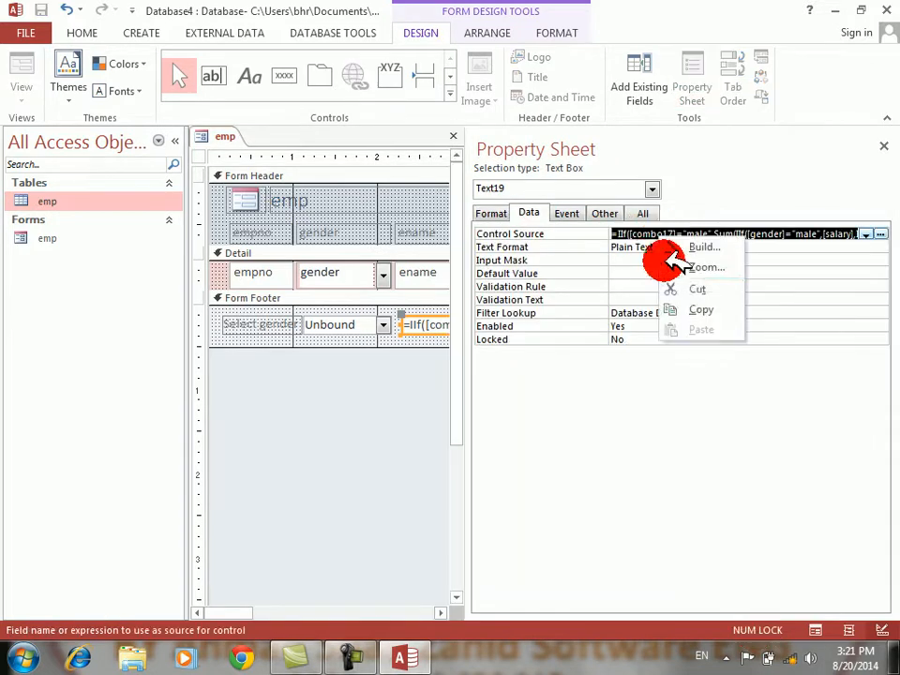
{"action": "left_click", "coordinate": [694, 267]}
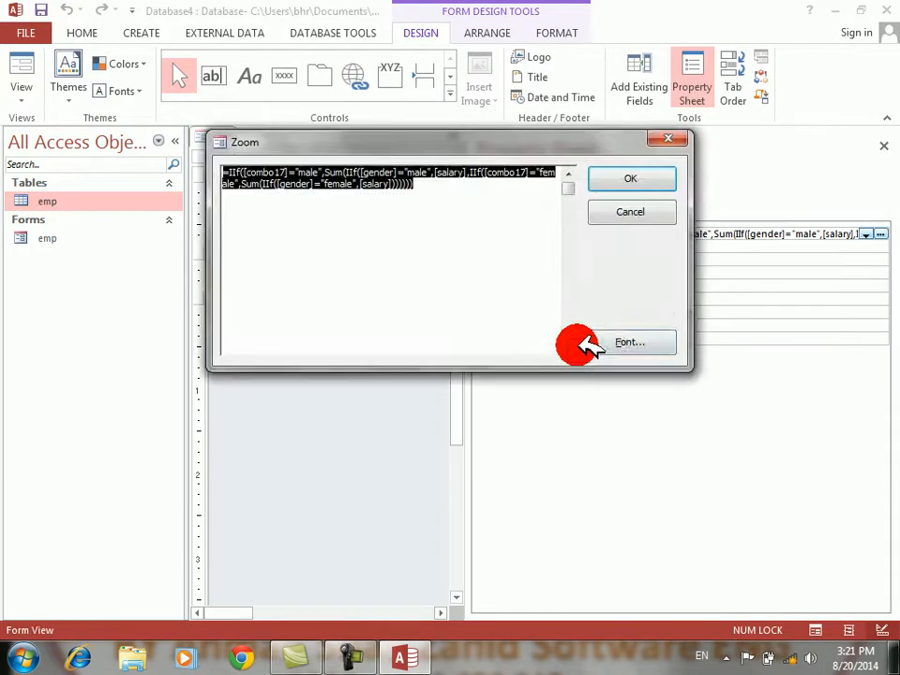
Enlarge the Zoom window's text to size 16 and go to the closing parentheses at the end of the expression
{"action": "left_click", "coordinate": [625, 343]}
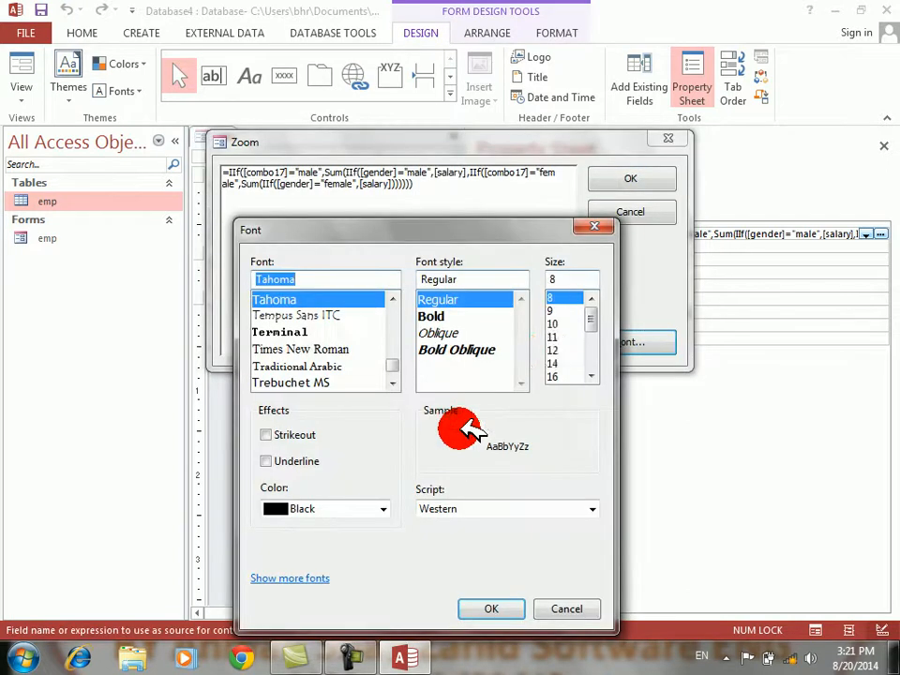
{"action": "left_click", "coordinate": [563, 374]}
{"action": "left_click", "coordinate": [491, 609]}
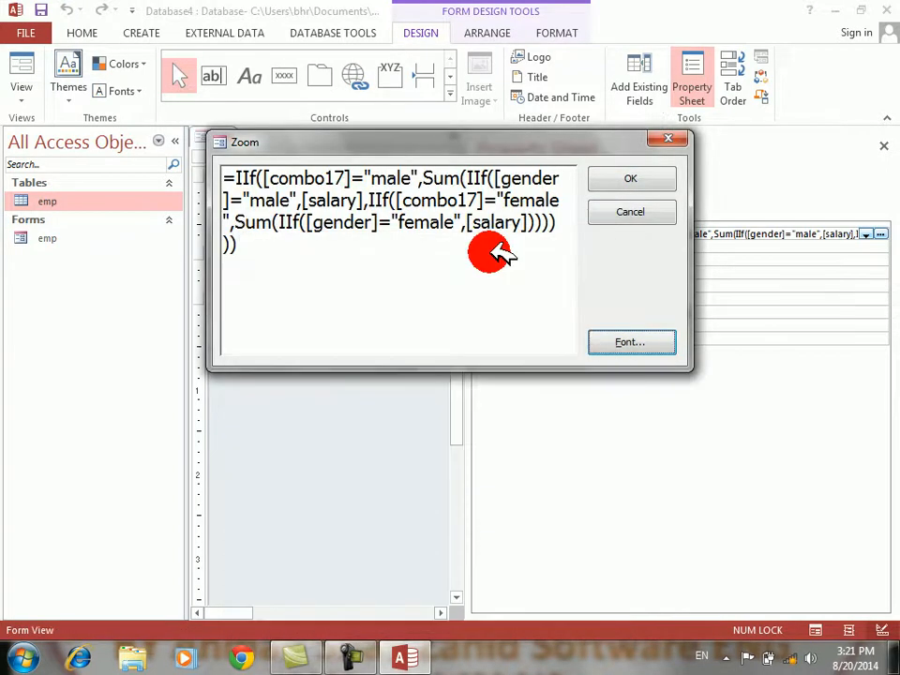
{"action": "left_click", "coordinate": [562, 223]}
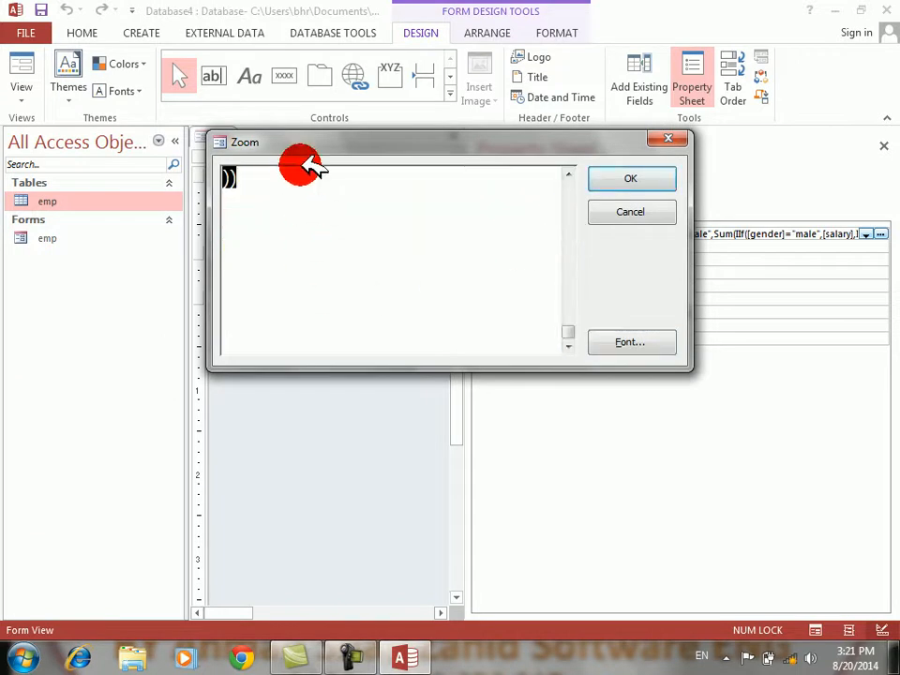
{"action": "scroll", "coordinate": [287, 187], "scroll_direction": "up", "scroll_amount": 1}
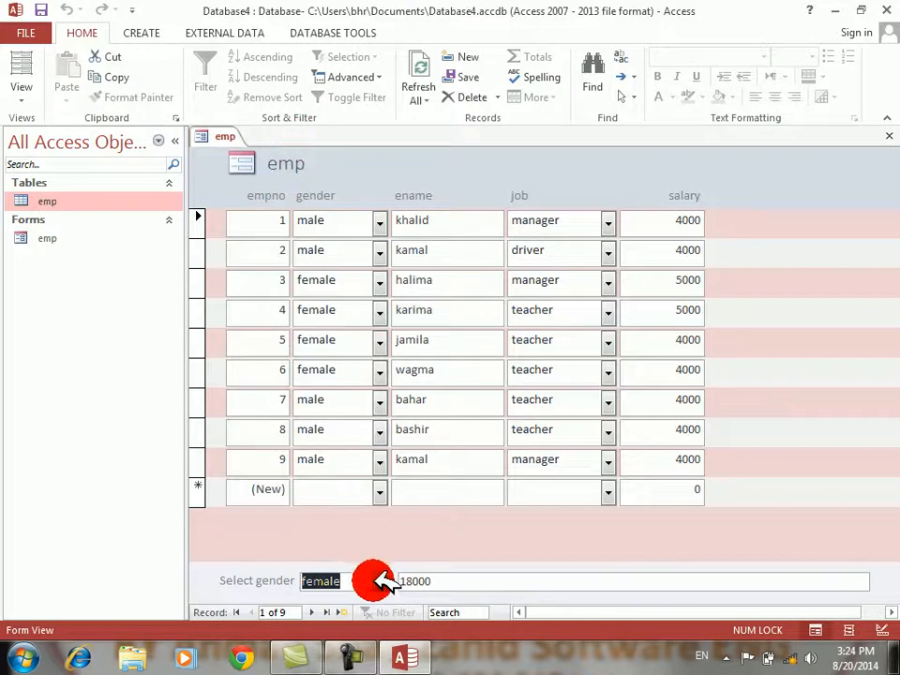
Test the salary total in Form view by choosing male, female and male again as the footer gender
{"action": "left_click", "coordinate": [380, 581]}
{"action": "left_click", "coordinate": [373, 599]}
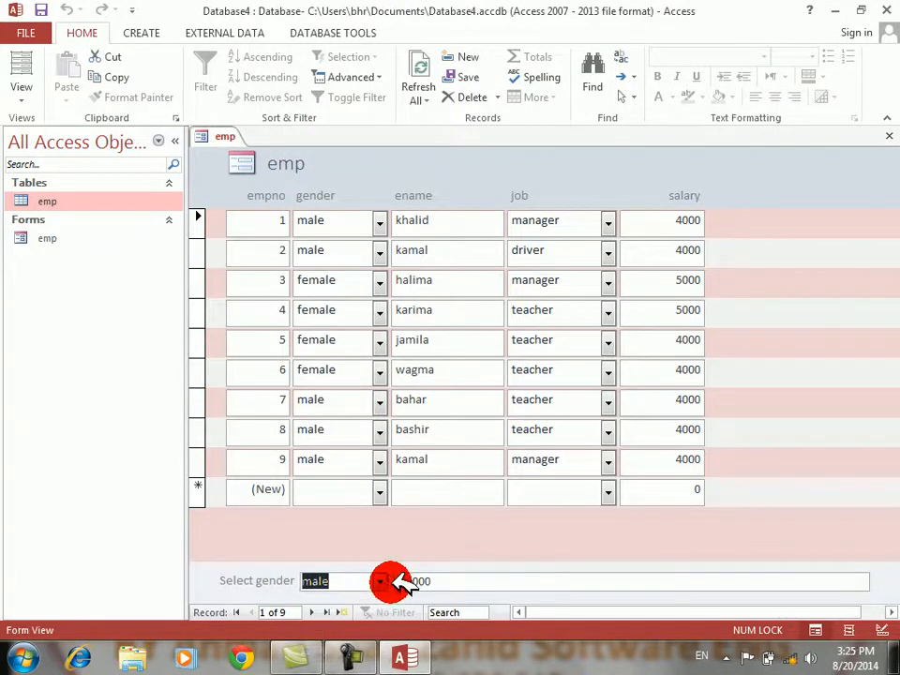
{"action": "left_click", "coordinate": [380, 582]}
{"action": "left_click", "coordinate": [361, 615]}
{"action": "left_click", "coordinate": [379, 582]}
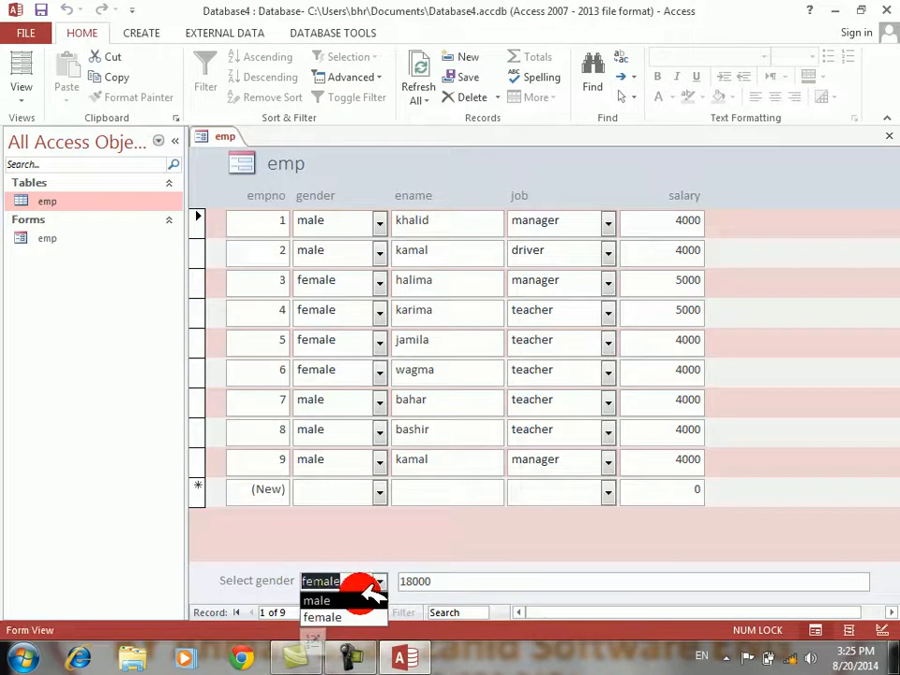
{"action": "left_click", "coordinate": [363, 599]}
{"action": "right_click", "coordinate": [427, 524]}
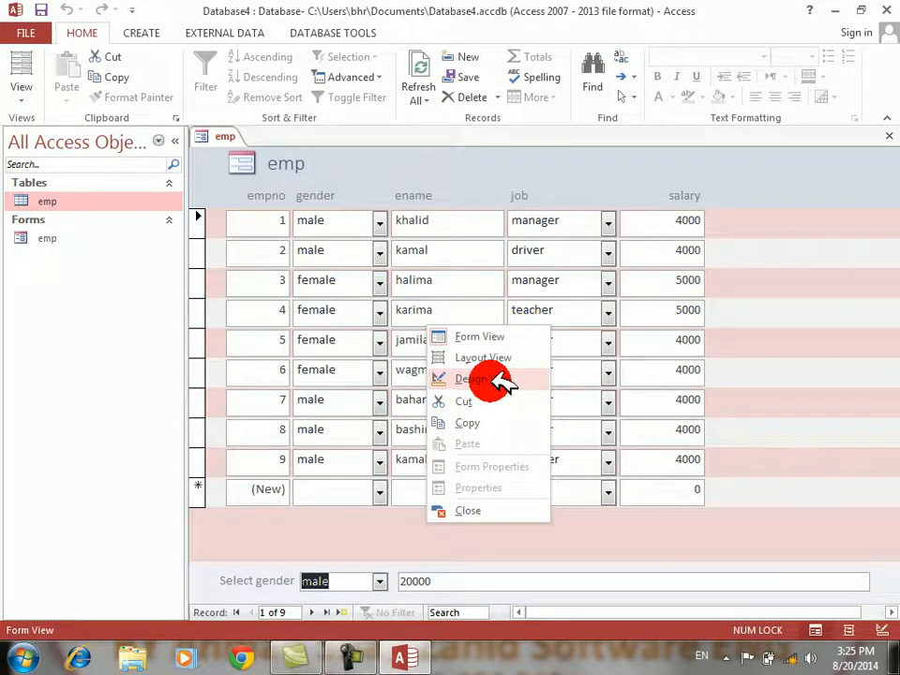
{"action": "left_click", "coordinate": [309, 495]}
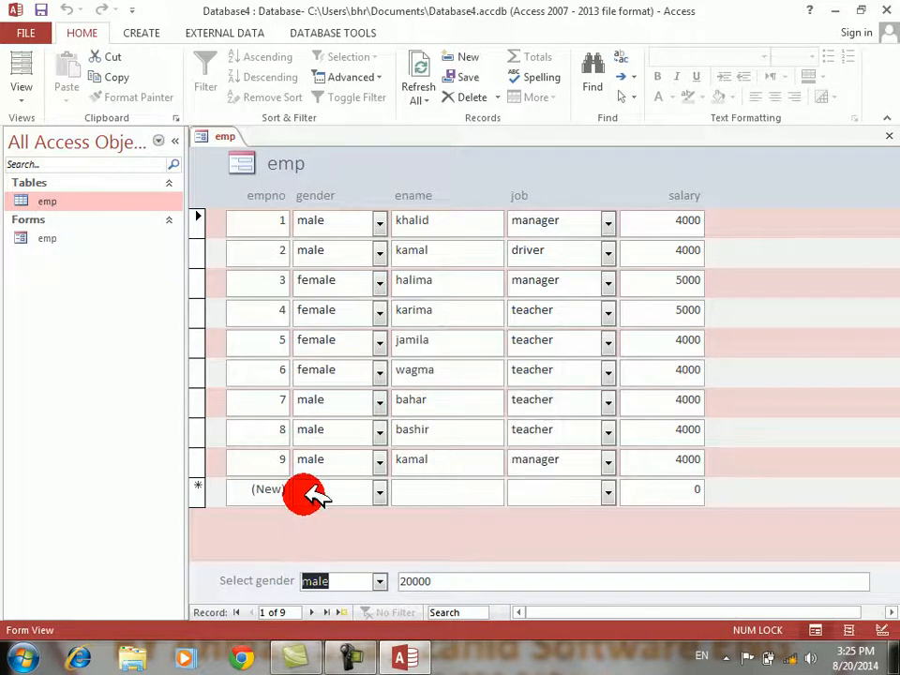
Add a new employee record with gender female, the employee's name, job manager and salary 12000
{"action": "left_click", "coordinate": [310, 495]}
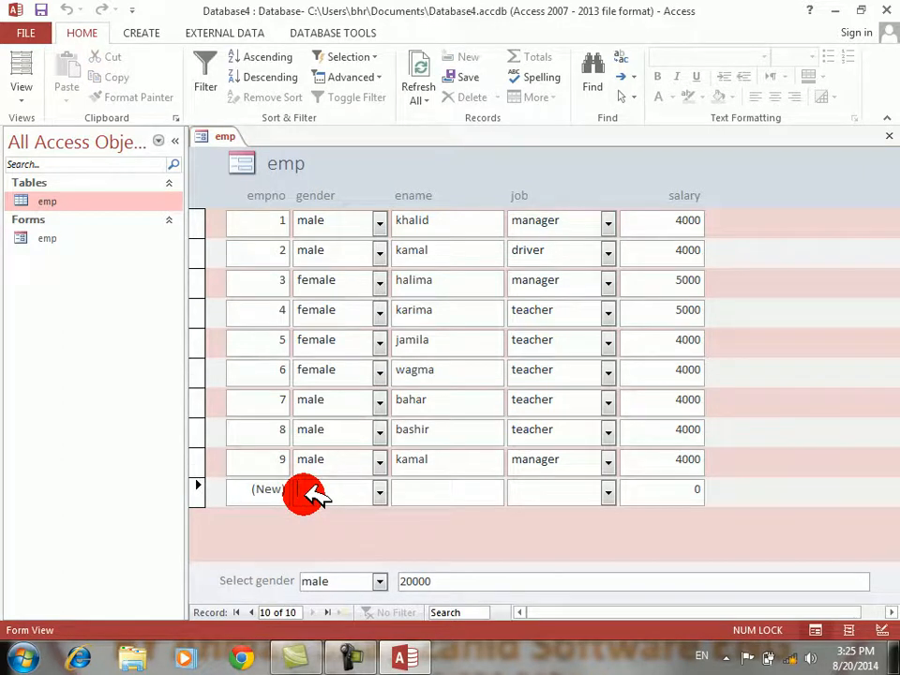
{"action": "type", "text": "female"}
{"action": "key", "text": "Tab"}
{"action": "type", "text": "khali"}
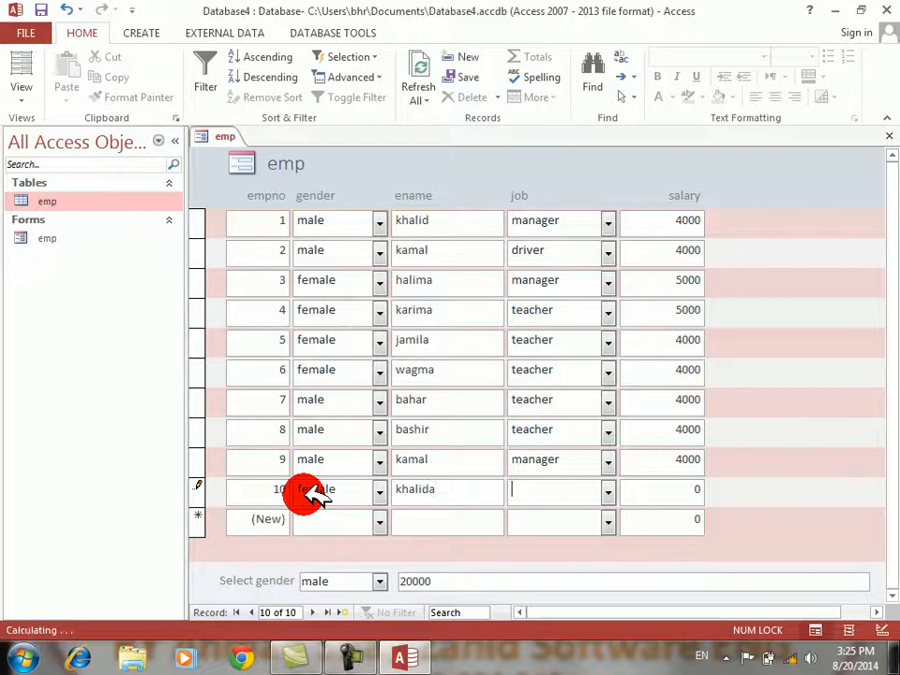
{"action": "key", "text": "Tab"}
{"action": "type", "text": "manager"}
{"action": "key", "text": "Tab"}
{"action": "type", "text": "12000"}
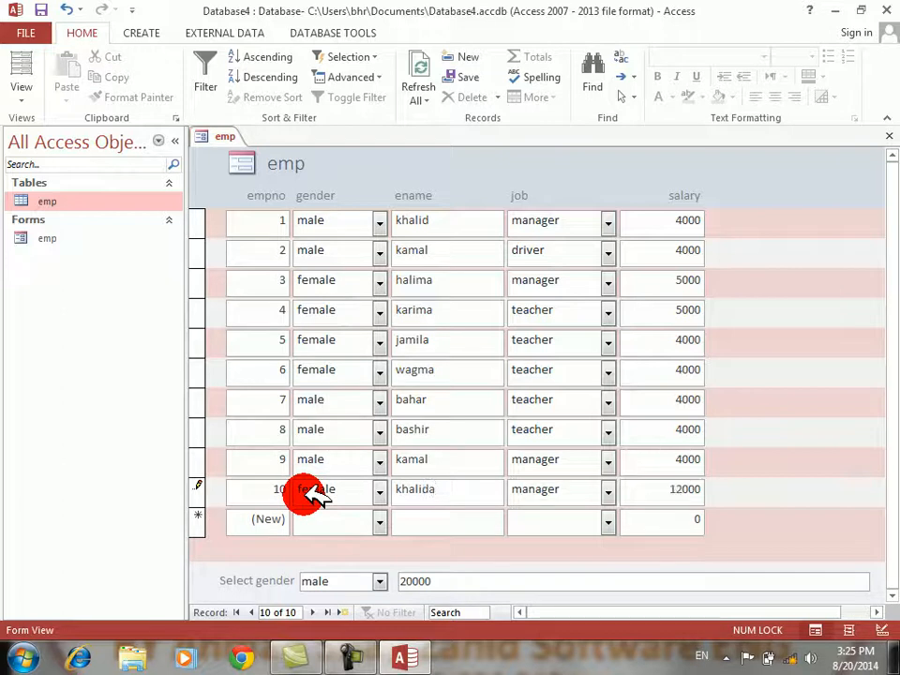
Save the new employee record and test the footer salary total by switching the selected gender repeatedly between female and male
{"action": "key", "text": "Tab"}
{"action": "left_click", "coordinate": [380, 582]}
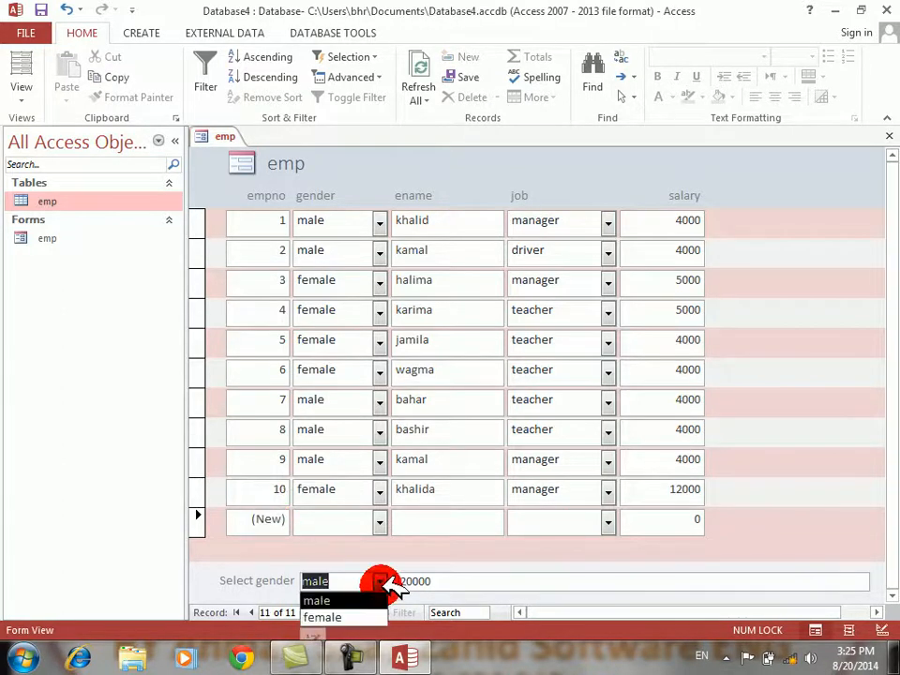
{"action": "left_click", "coordinate": [349, 618]}
{"action": "left_click", "coordinate": [449, 582]}
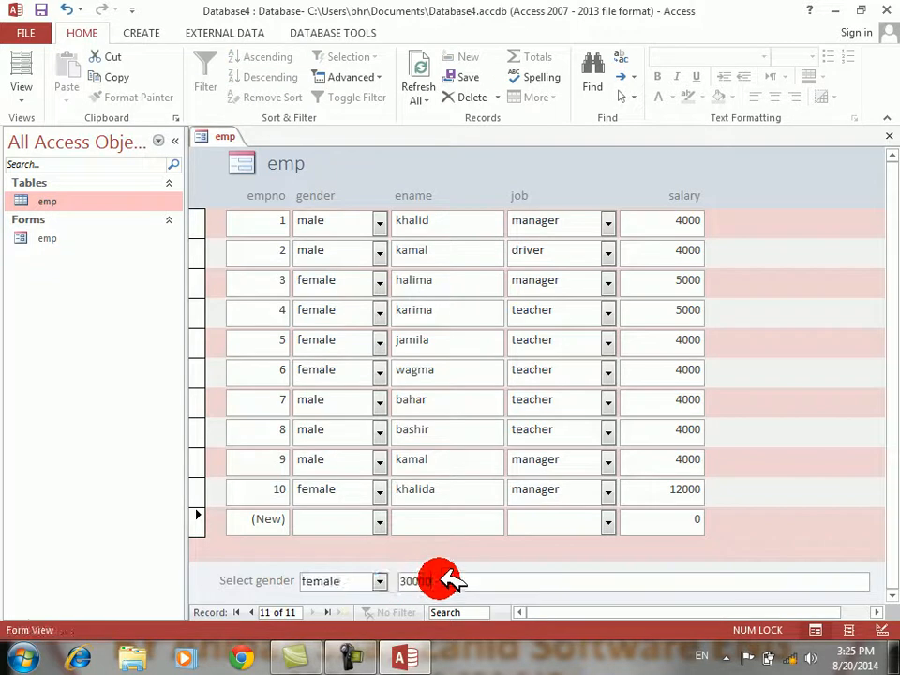
{"action": "left_click", "coordinate": [379, 582]}
{"action": "left_click", "coordinate": [359, 600]}
{"action": "left_click", "coordinate": [380, 582]}
{"action": "left_click", "coordinate": [361, 618]}
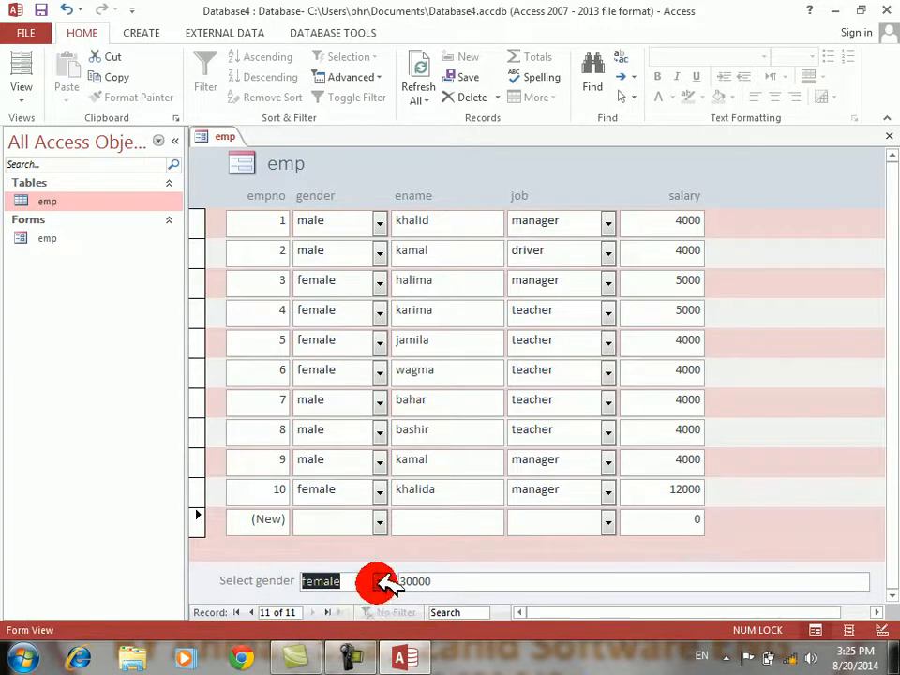
{"action": "left_click", "coordinate": [380, 581]}
{"action": "left_click", "coordinate": [365, 599]}
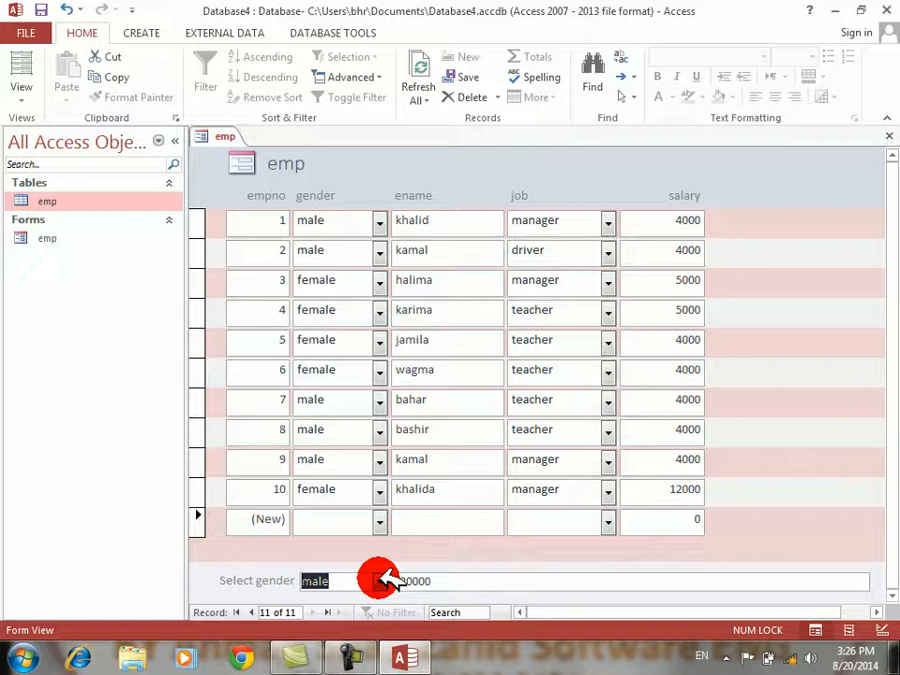
{"action": "left_click", "coordinate": [382, 581]}
{"action": "left_click", "coordinate": [349, 615]}
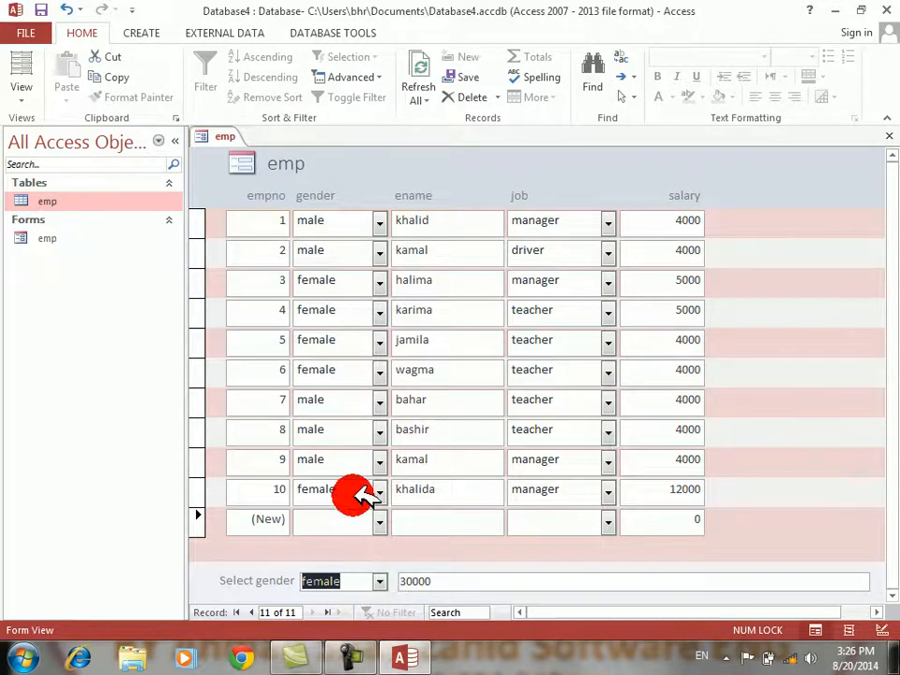
{"action": "left_click", "coordinate": [335, 523]}
{"action": "type", "text": "male"}
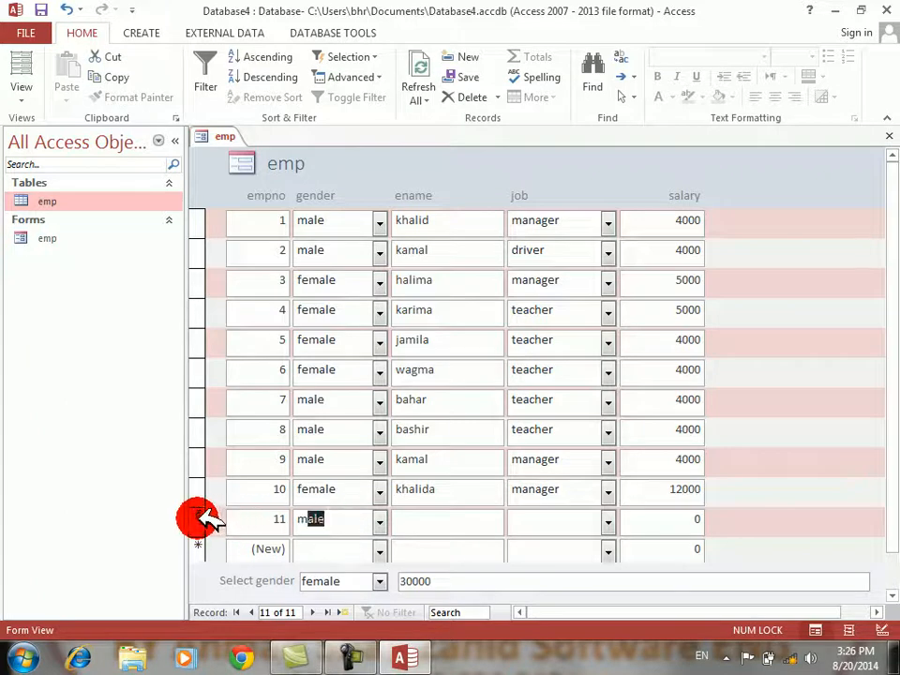
{"action": "left_click", "coordinate": [200, 519]}
{"action": "key", "text": "Delete"}
{"action": "key", "text": "Return"}
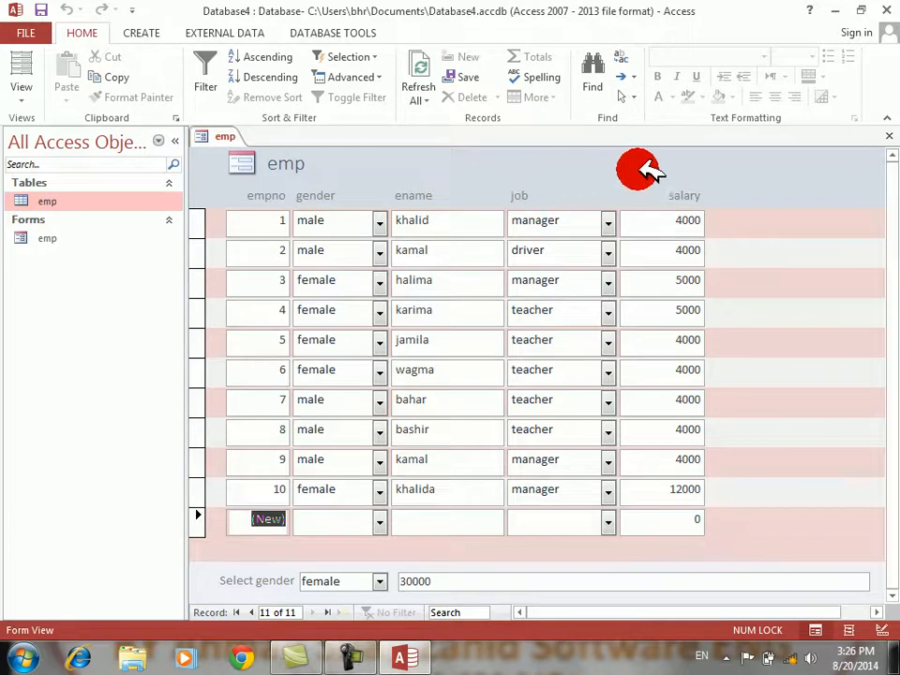
Narrow the footer's salary total text box to about 1.7 inches wide in Design view
{"action": "right_click", "coordinate": [688, 169]}
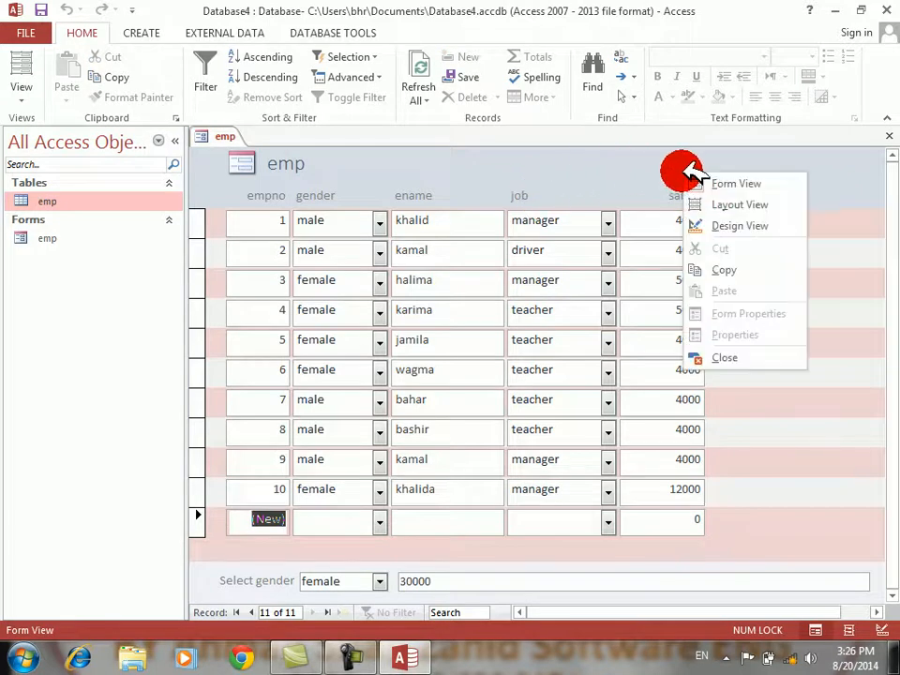
{"action": "left_click", "coordinate": [713, 225]}
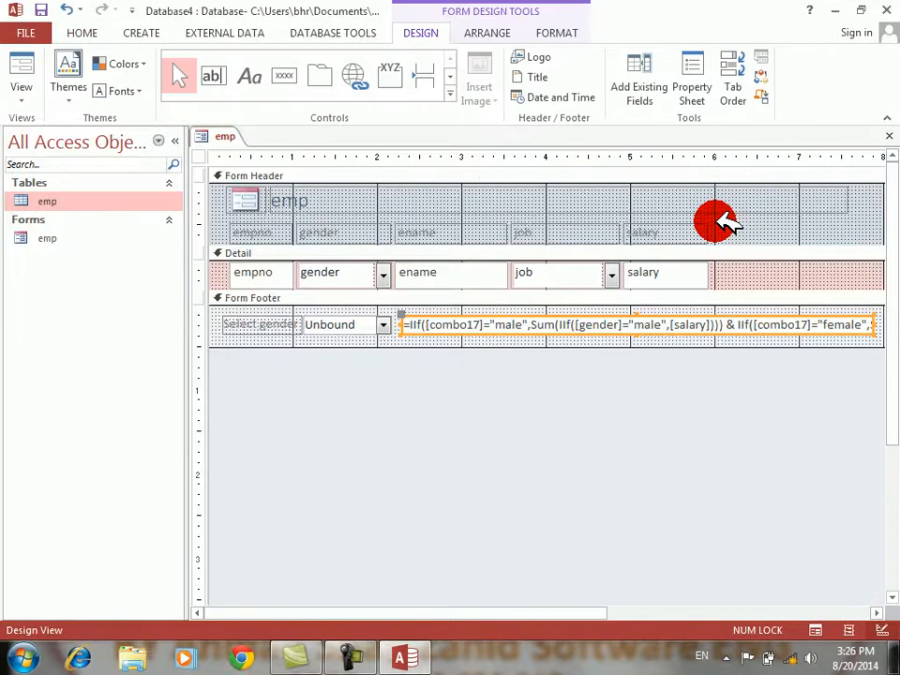
{"action": "left_click", "coordinate": [691, 322]}
{"action": "key", "text": "shift+Left"}
{"action": "key", "text": "shift+Left"}
{"action": "key", "text": "shift+Left"}
{"action": "key", "text": "shift+Left"}
{"action": "key", "text": "shift+Left"}
{"action": "key", "text": "shift+Left"}
{"action": "key", "text": "shift+Left"}
{"action": "key", "text": "shift+Left"}
{"action": "key", "text": "shift+Left"}
{"action": "key", "text": "shift+Left"}
{"action": "key", "text": "shift+Left"}
{"action": "key", "text": "shift+Left"}
{"action": "key", "text": "shift+Left"}
{"action": "key", "text": "shift+Left"}
{"action": "key", "text": "shift+Left"}
{"action": "key", "text": "shift+Left"}
{"action": "key", "text": "shift+Left"}
{"action": "key", "text": "shift+Left"}
{"action": "key", "text": "shift+Left"}
{"action": "key", "text": "shift+Left"}
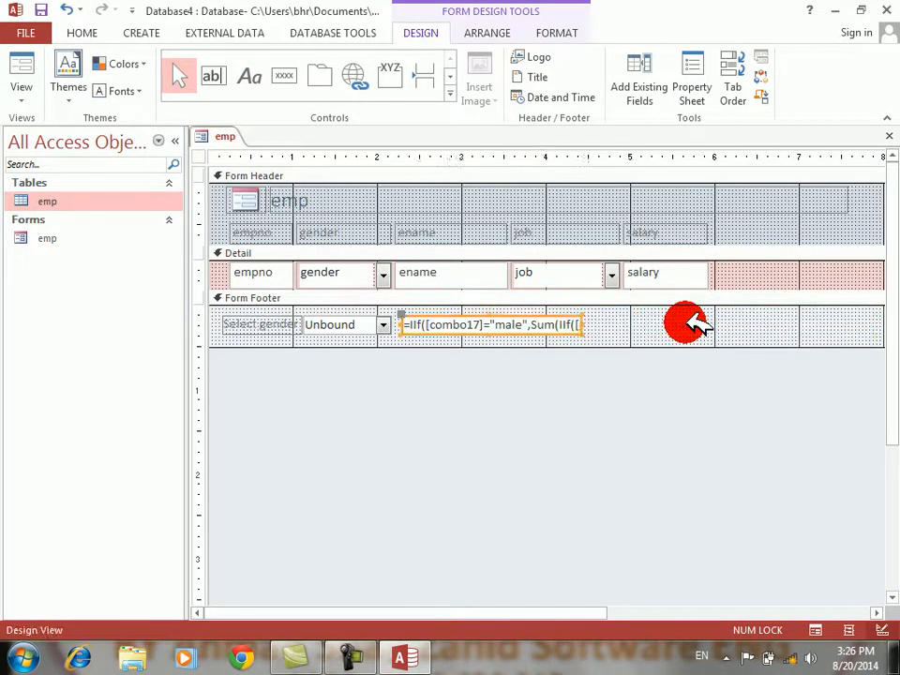
{"action": "key", "text": "shift+Left"}
{"action": "key", "text": "shift+Left"}
{"action": "key", "text": "shift+Left"}
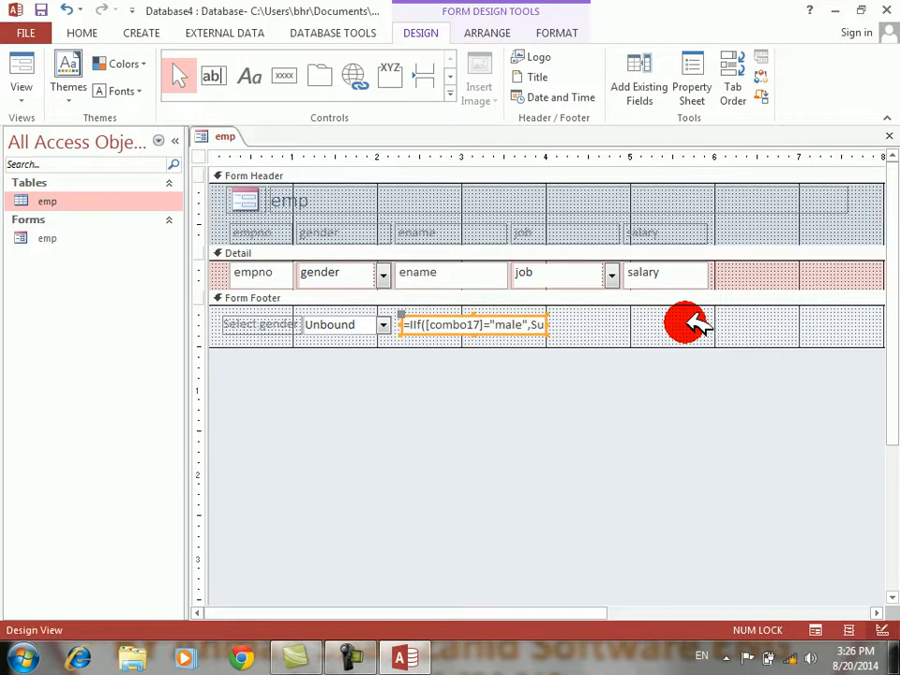
Delete the salary total text box and the gender combo box with its label from the form footer
{"action": "key", "text": "Delete"}
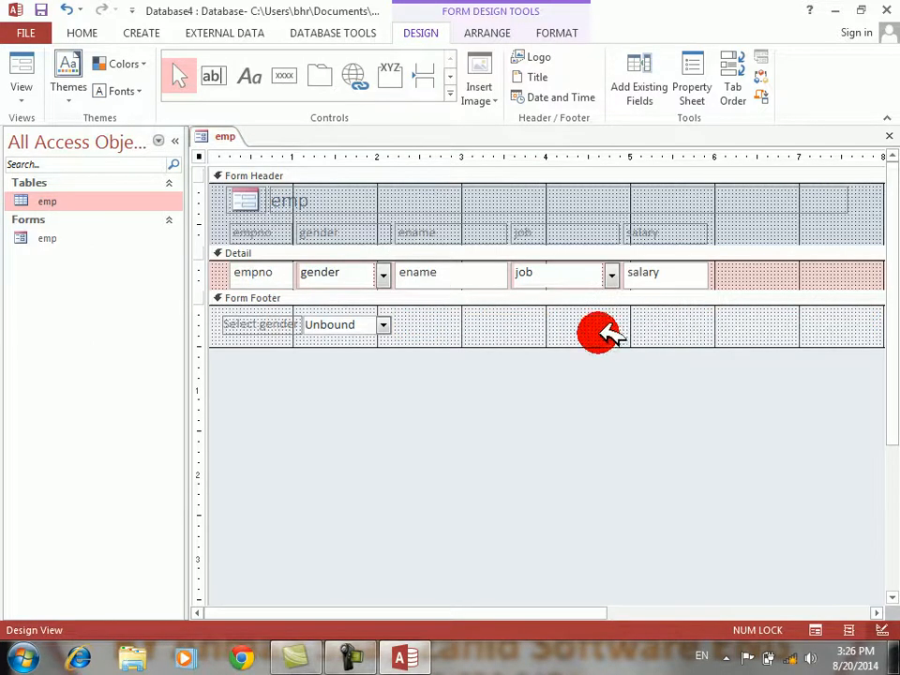
{"action": "left_click", "coordinate": [380, 324]}
{"action": "key", "text": "Delete"}
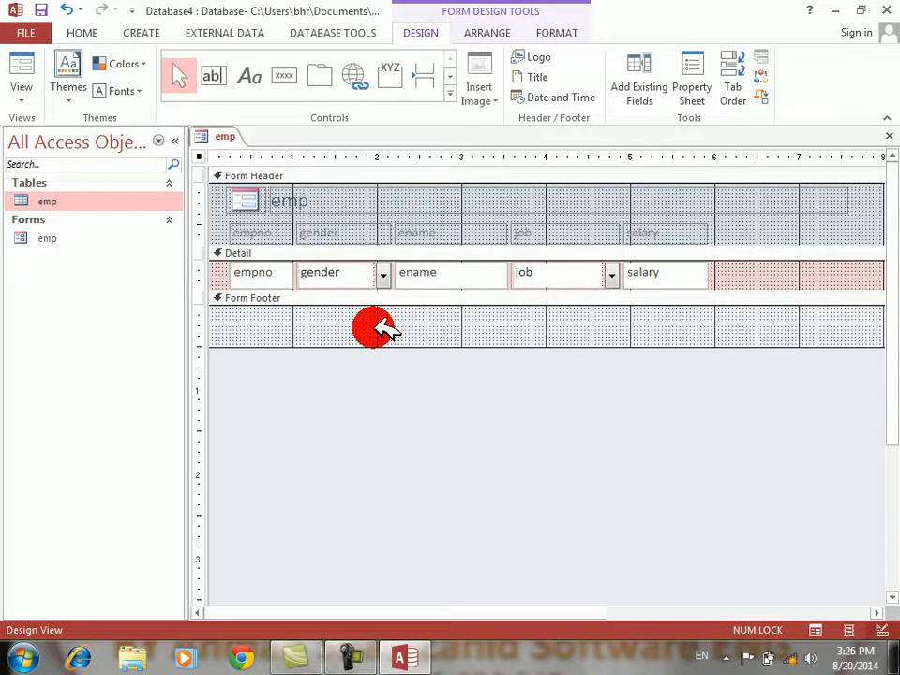
Extend the form footer to about 1 inch high and draw a list box about 0.7 inches wide near its start
{"action": "left_click_drag", "start_coordinate": [459, 344], "coordinate": [459, 385]}
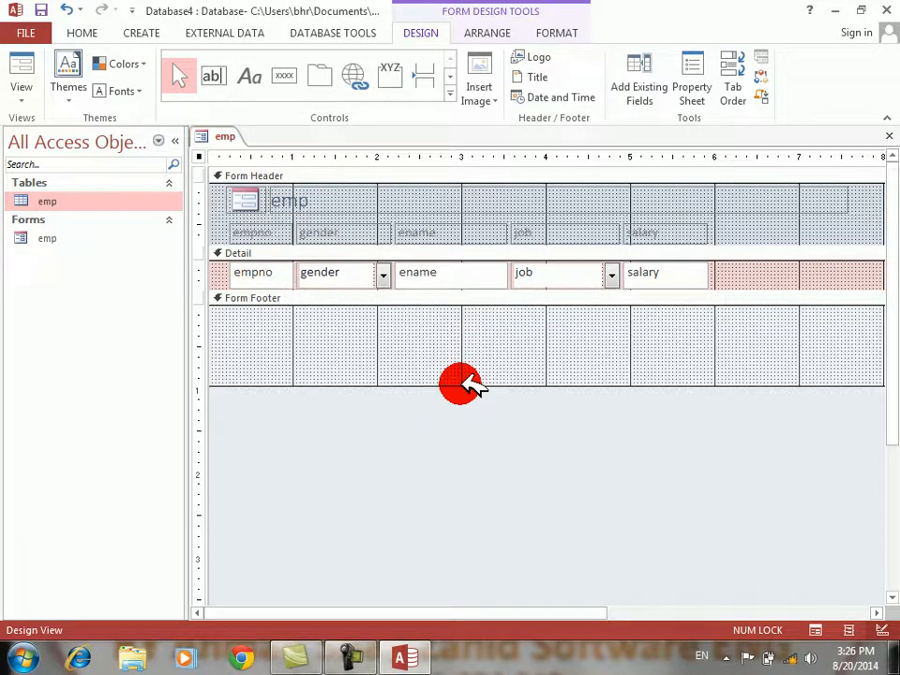
{"action": "left_click", "coordinate": [451, 93]}
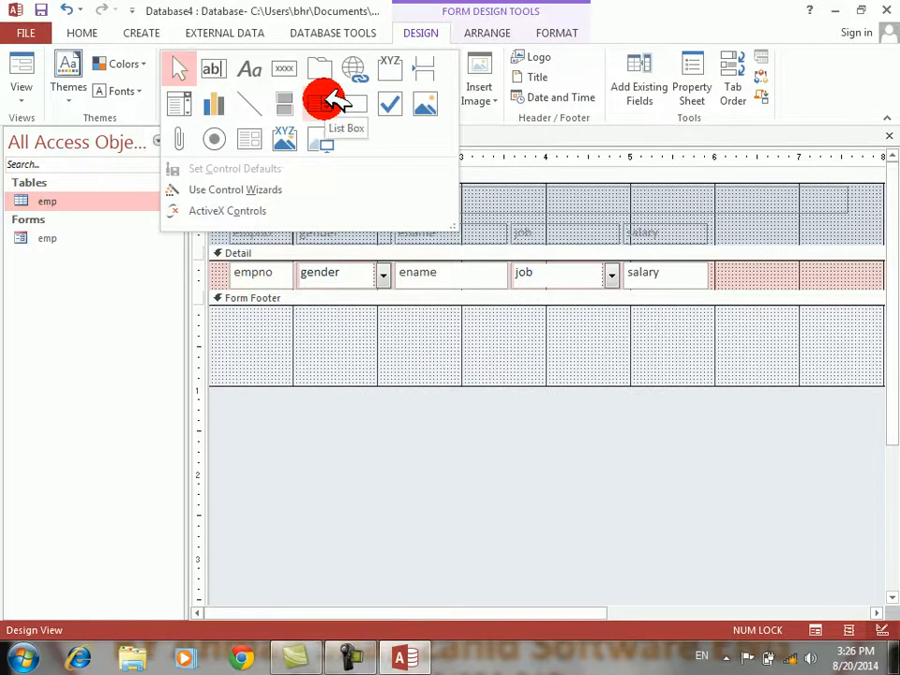
{"action": "left_click", "coordinate": [328, 97]}
{"action": "left_click_drag", "start_coordinate": [250, 316], "coordinate": [310, 379]}
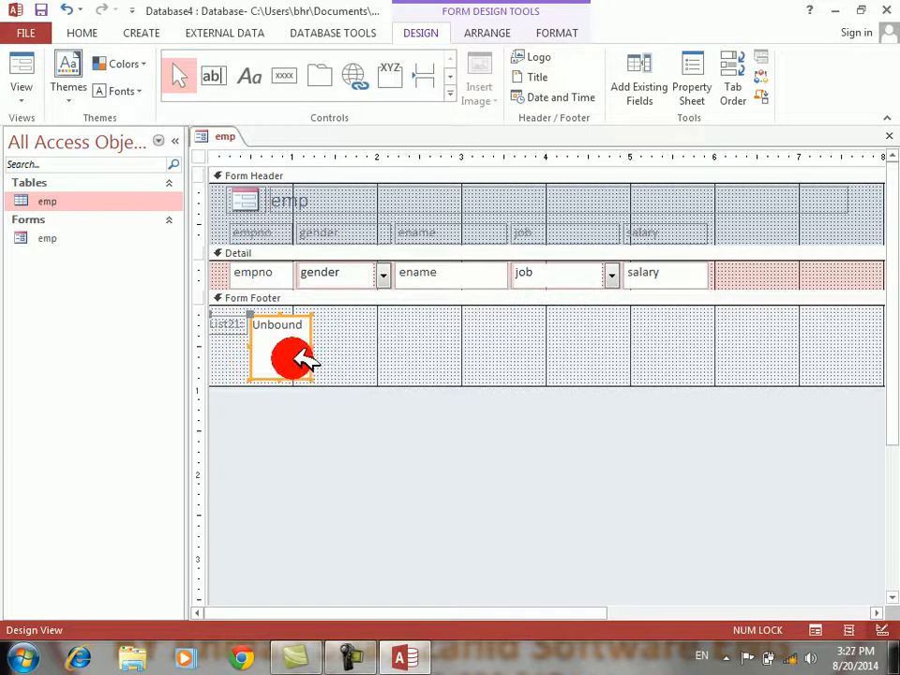
Set the list box's Row Source Type to Value List and its Row Source to male;female
{"action": "right_click", "coordinate": [301, 356]}
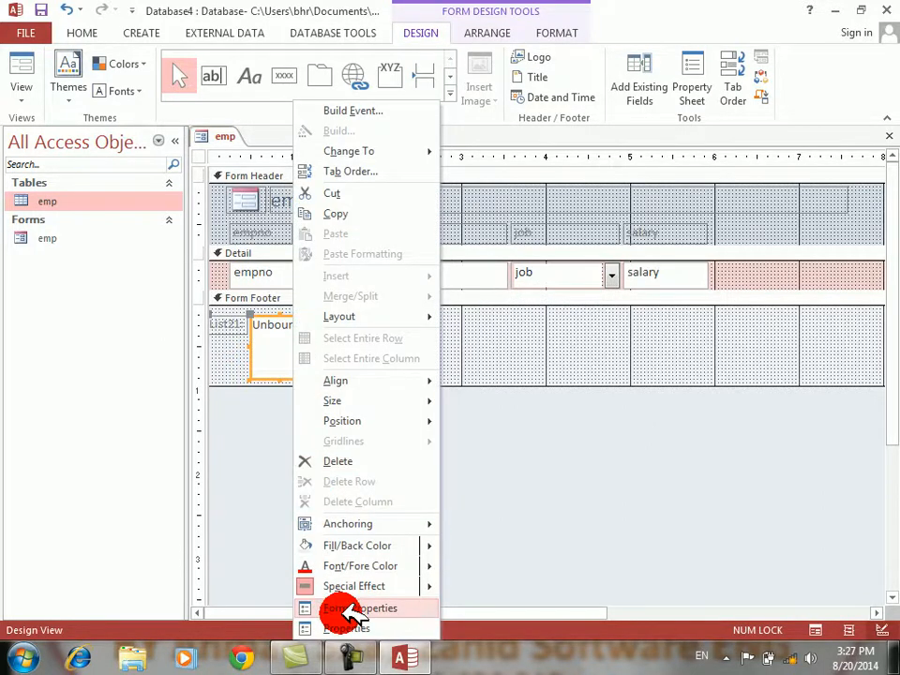
{"action": "left_click", "coordinate": [349, 627]}
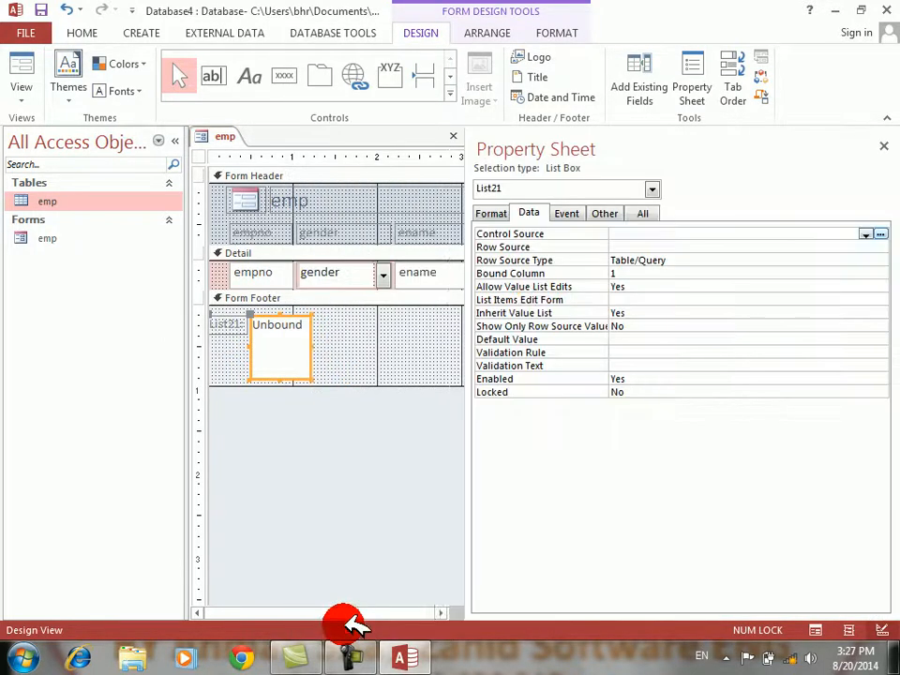
{"action": "left_click", "coordinate": [614, 260]}
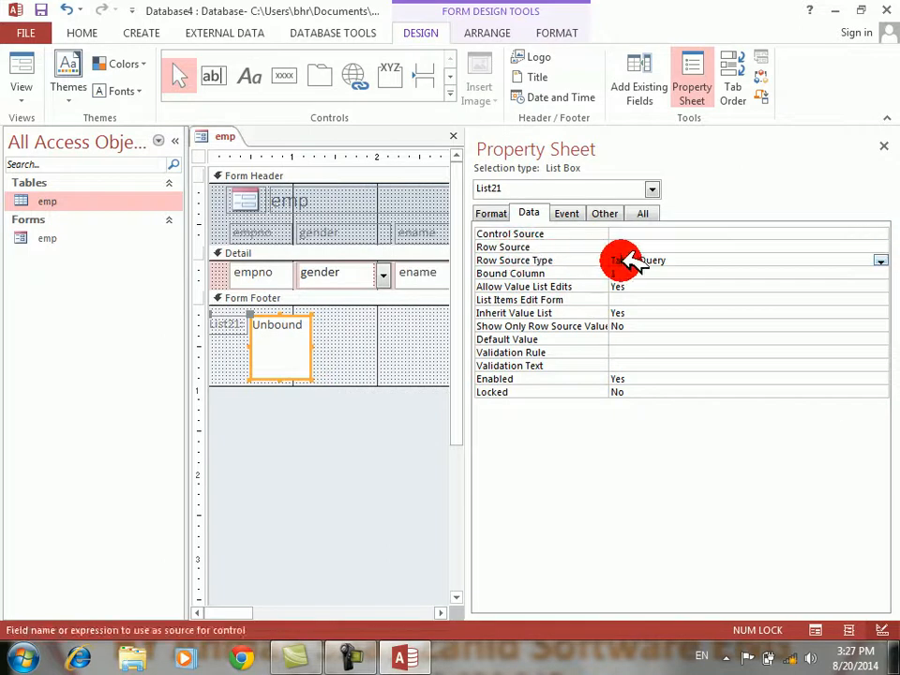
{"action": "left_click", "coordinate": [882, 261]}
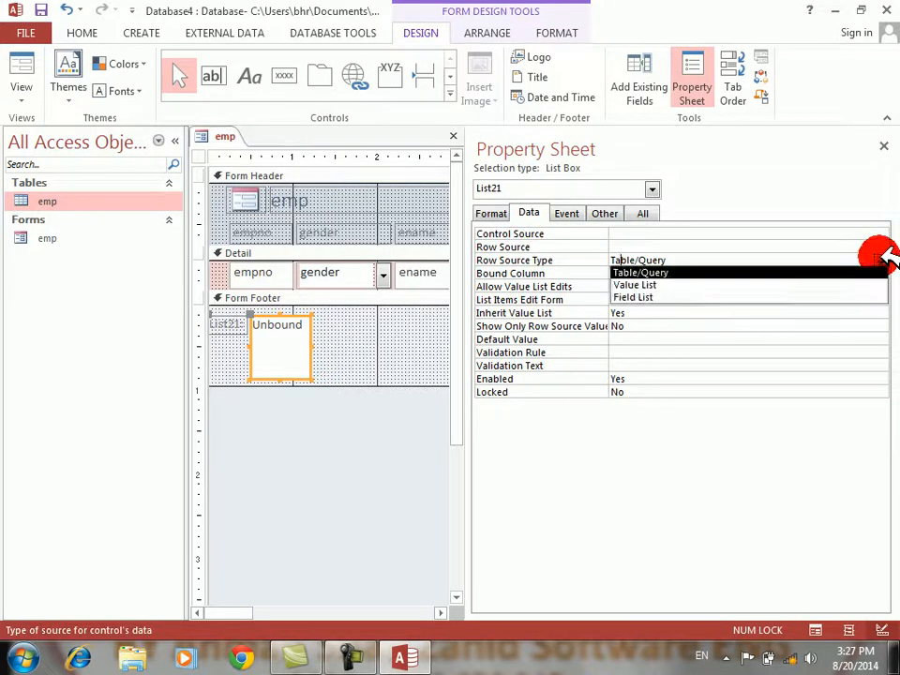
{"action": "left_click", "coordinate": [765, 285]}
{"action": "left_click", "coordinate": [715, 246]}
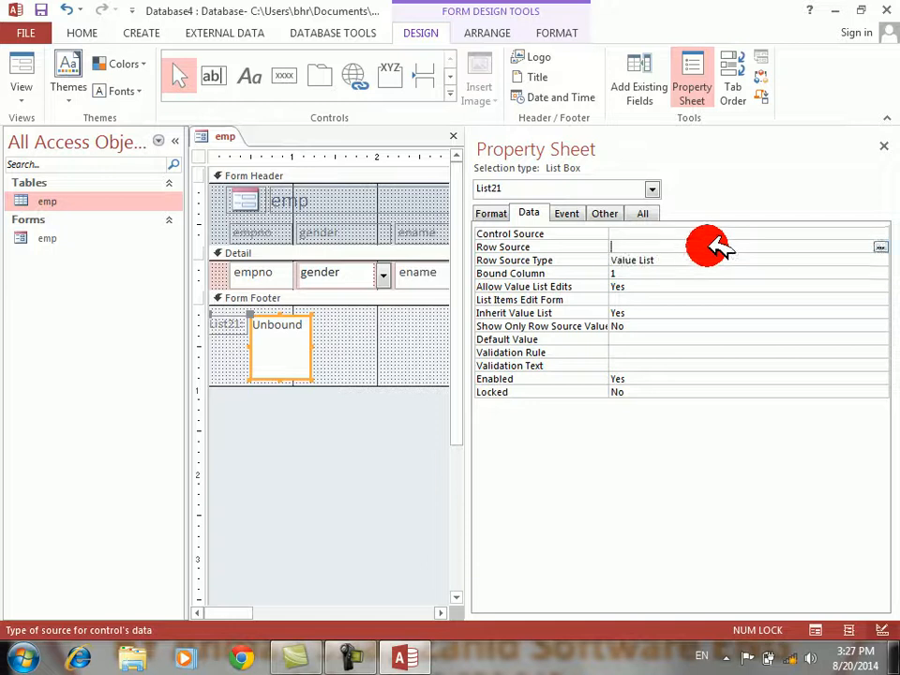
{"action": "type", "text": "male,female"}
{"action": "key", "text": "Return"}
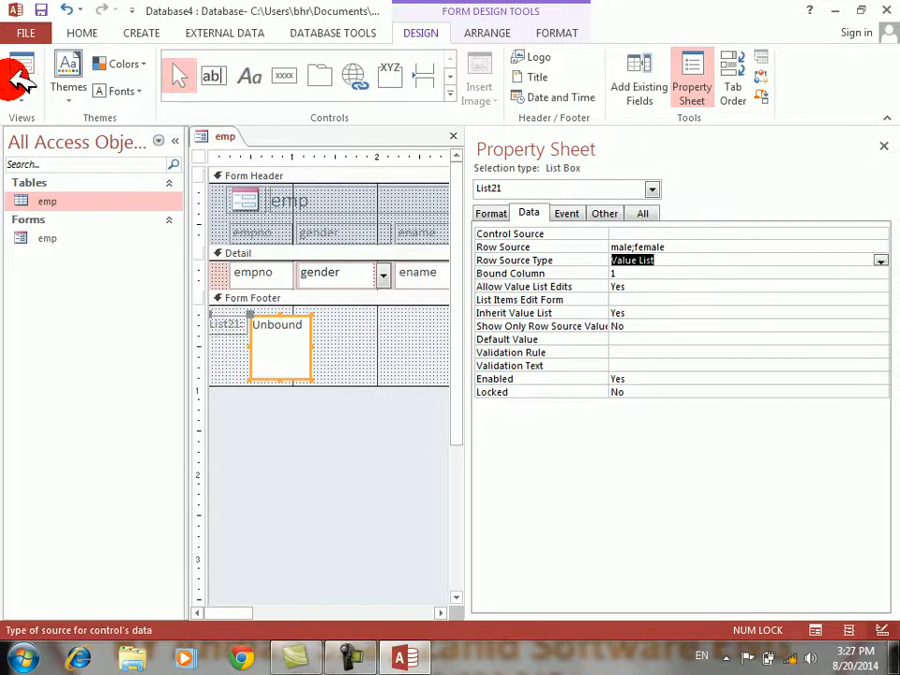
Test the footer list box in Form view by switching its selection repeatedly between male and female
{"action": "left_click", "coordinate": [33, 59]}
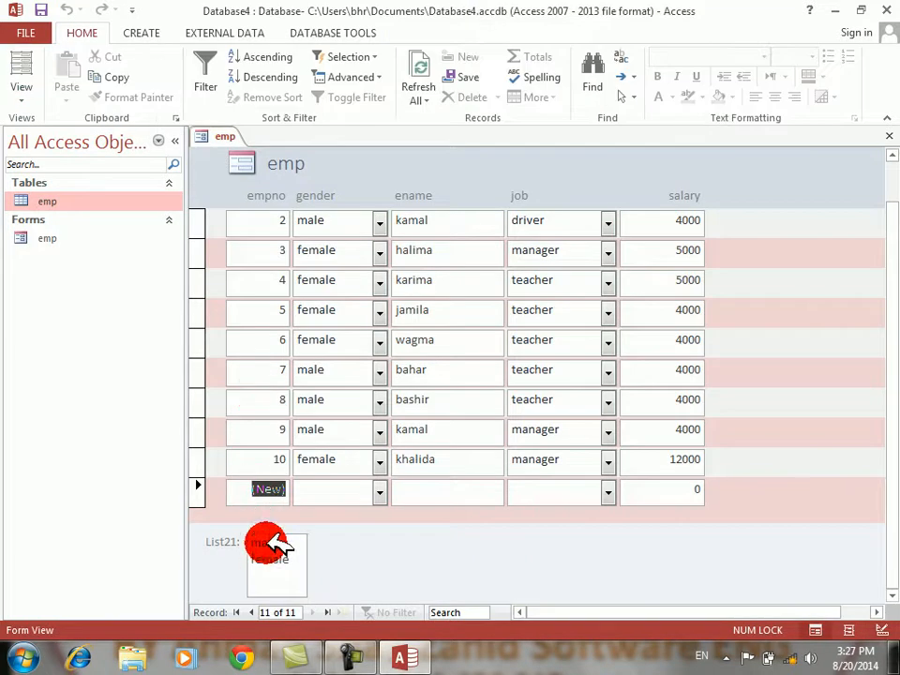
{"action": "left_click", "coordinate": [275, 543]}
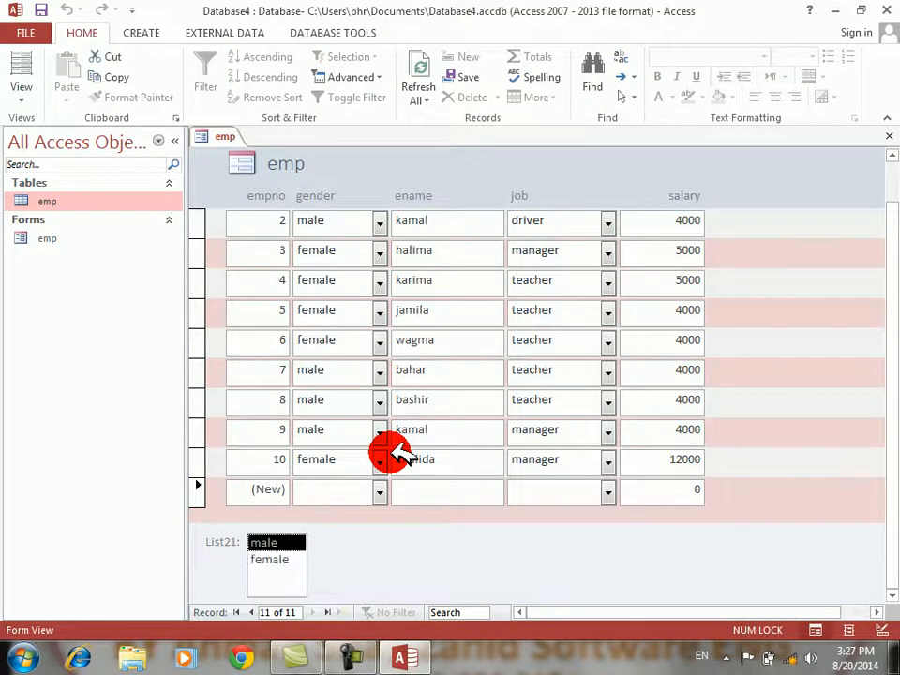
{"action": "key", "text": "Down"}
{"action": "key", "text": "Up"}
{"action": "key", "text": "Down"}
{"action": "key", "text": "Up"}
{"action": "key", "text": "Down"}
{"action": "key", "text": "Up"}
{"action": "key", "text": "Down"}
{"action": "key", "text": "Up"}
{"action": "key", "text": "Down"}
{"action": "key", "text": "Up"}
Shorten the footer list box to about 0.5 inches high in Design view and close the Property Sheet
{"action": "right_click", "coordinate": [371, 358]}
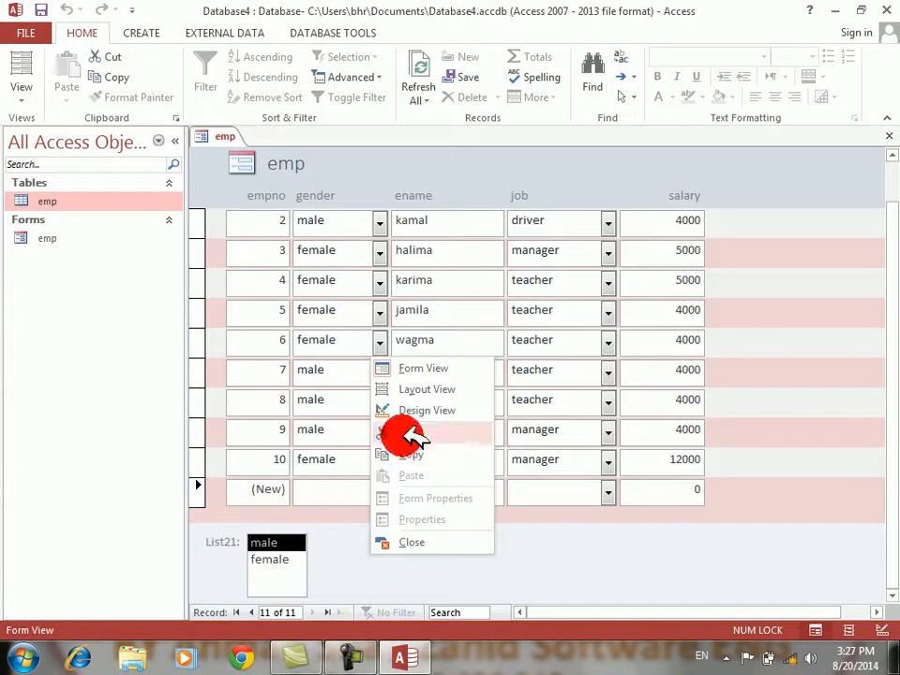
{"action": "left_click", "coordinate": [413, 409]}
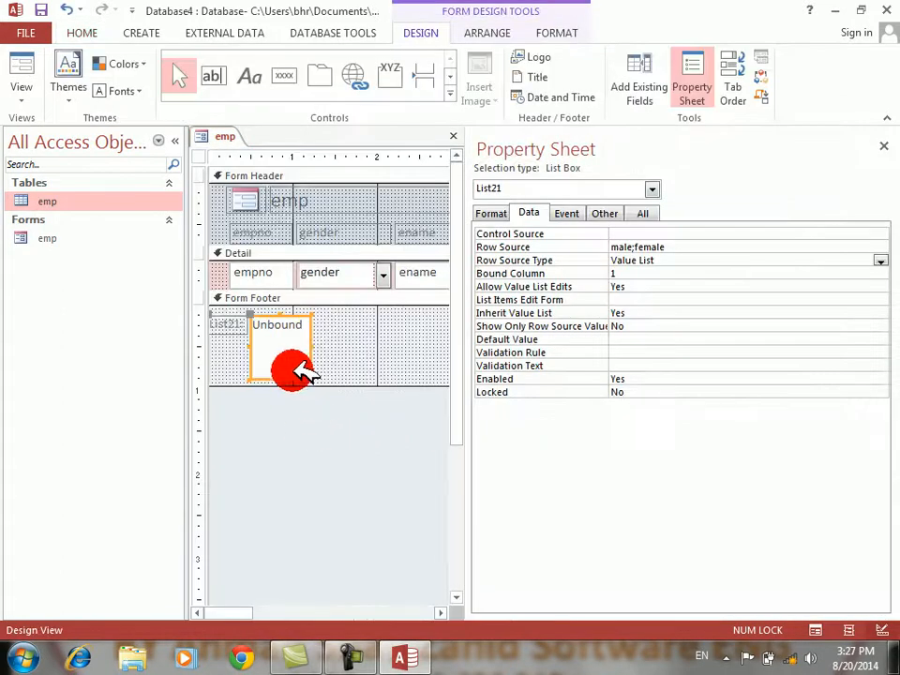
{"action": "key", "text": "shift+Up"}
{"action": "key", "text": "shift+Up"}
{"action": "key", "text": "shift+Up"}
{"action": "key", "text": "shift+Up"}
{"action": "key", "text": "shift+Up"}
{"action": "key", "text": "shift+Up"}
{"action": "key", "text": "shift+Up"}
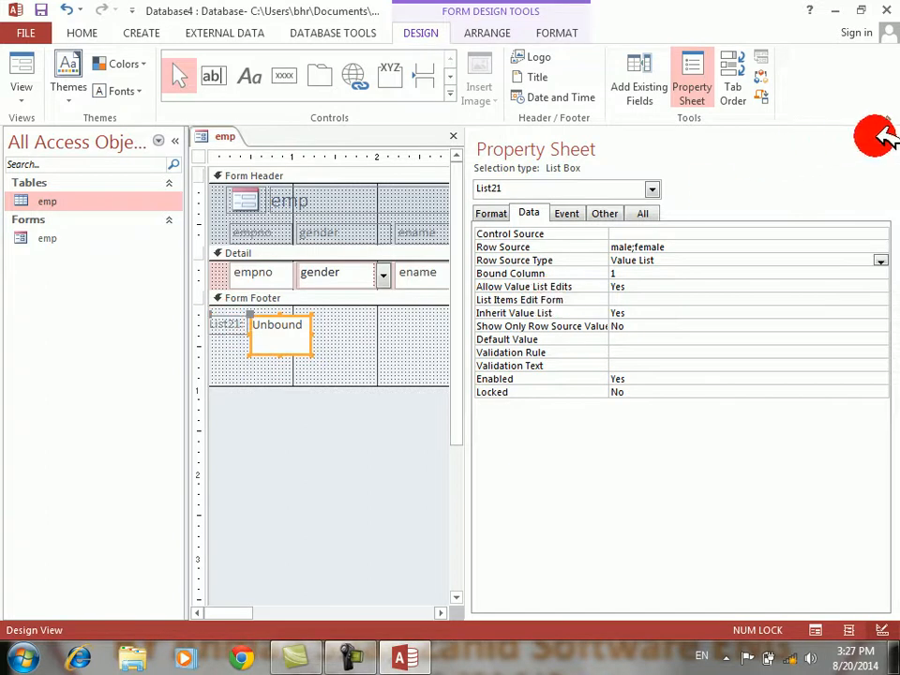
{"action": "left_click", "coordinate": [882, 137]}
Add a wide footer text box containing =IIf([list21]="male",Sum(IIf([gender]="male",[salary]))) & IIf([list21]="female",Sum(IIf([gender]="female",[salary])))
{"action": "left_click", "coordinate": [222, 78]}
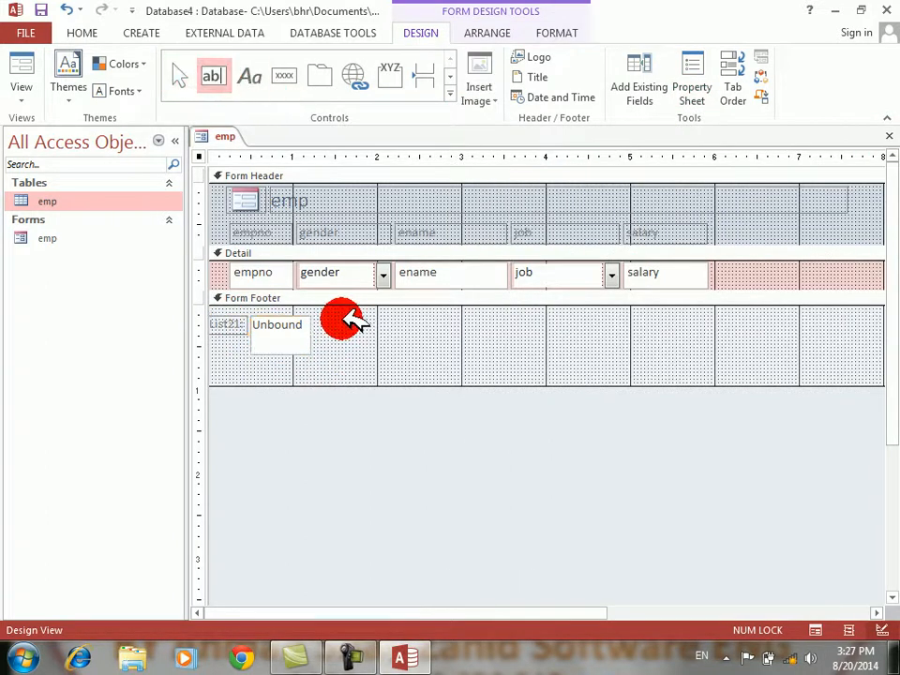
{"action": "left_click_drag", "start_coordinate": [339, 320], "coordinate": [863, 358]}
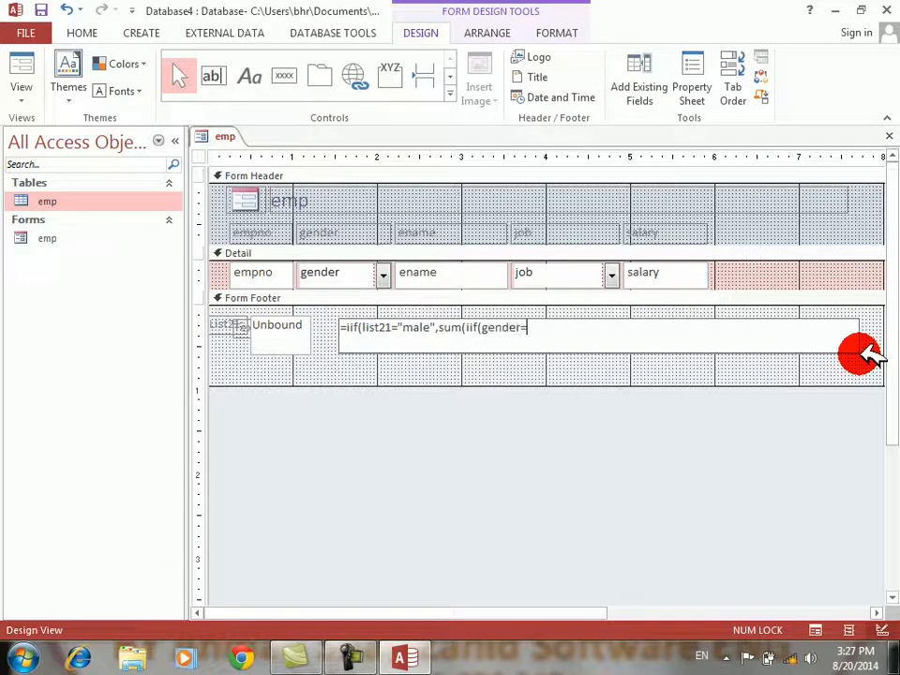
{"action": "type", "text": "male\",salary))) & iif(list21"}
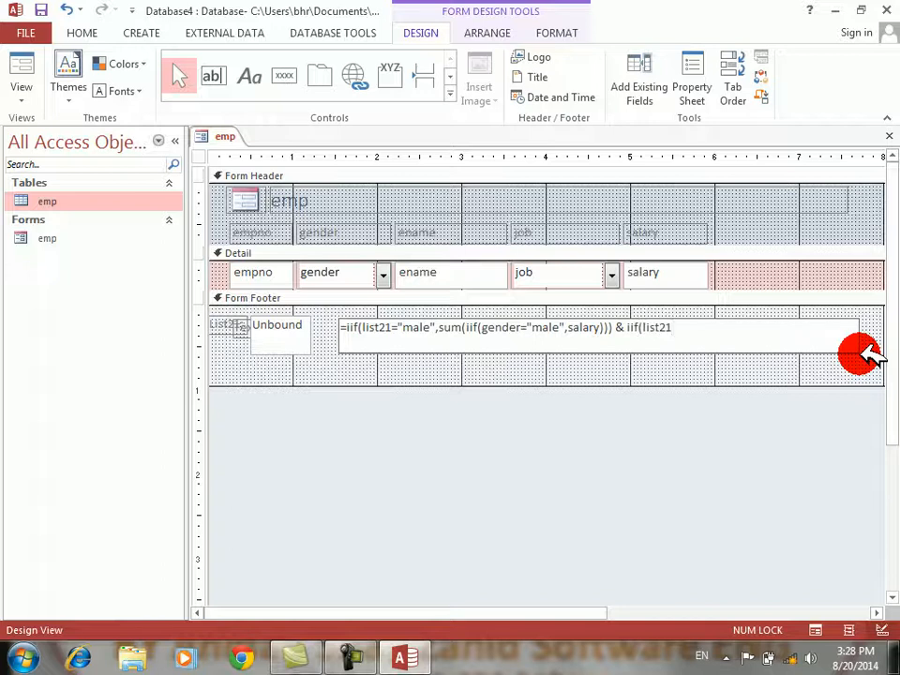
{"action": "type", "text": "male\",sum(iif(gender=\"female\",salary)"}
{"action": "left_click", "coordinate": [861, 354]}
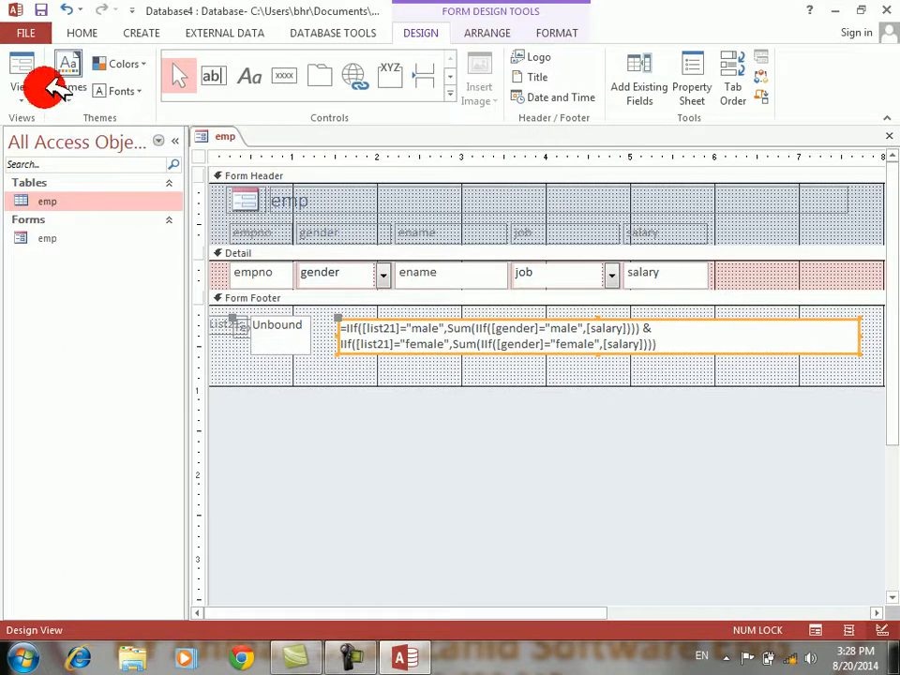
Test the salary total in Form view by selecting female and male in the footer list box
{"action": "left_click", "coordinate": [23, 64]}
{"action": "left_click", "coordinate": [277, 555]}
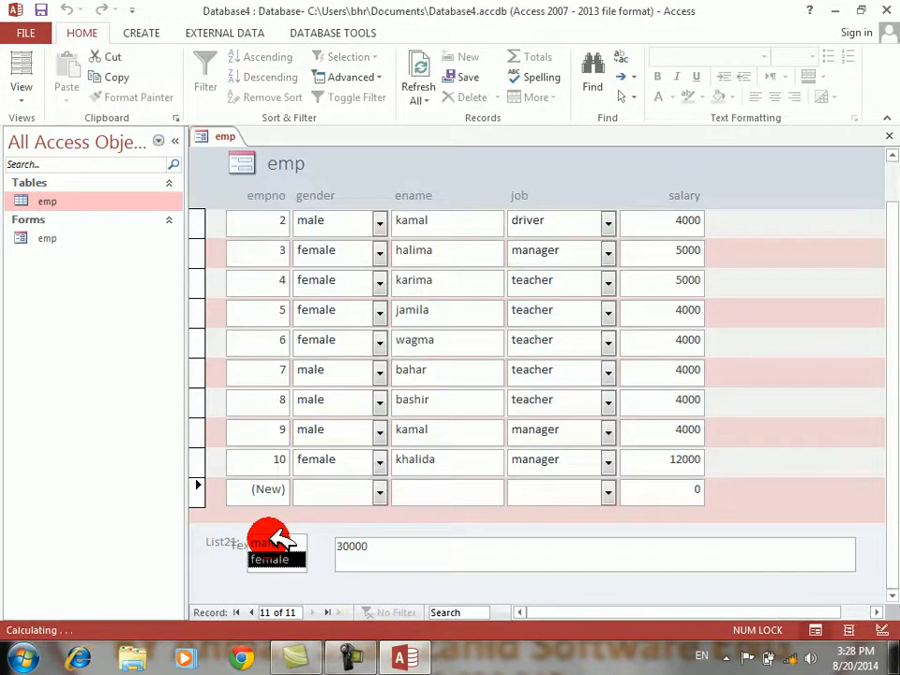
{"action": "left_click", "coordinate": [277, 543]}
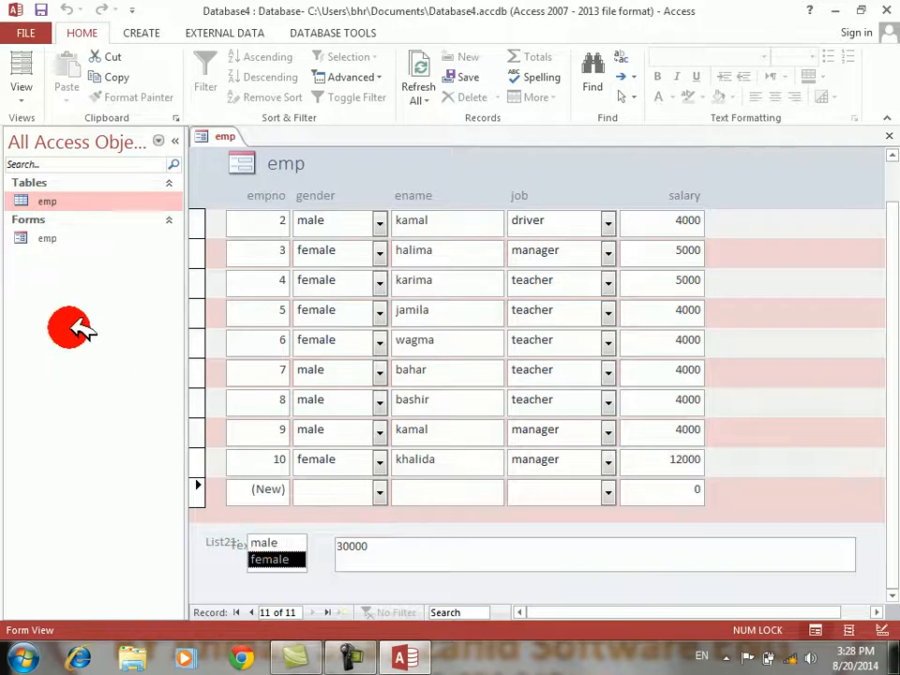
Look through the Current Database, Datasheet, Object Designers, Proofing and Language pages of Access Options
{"action": "left_click", "coordinate": [25, 30]}
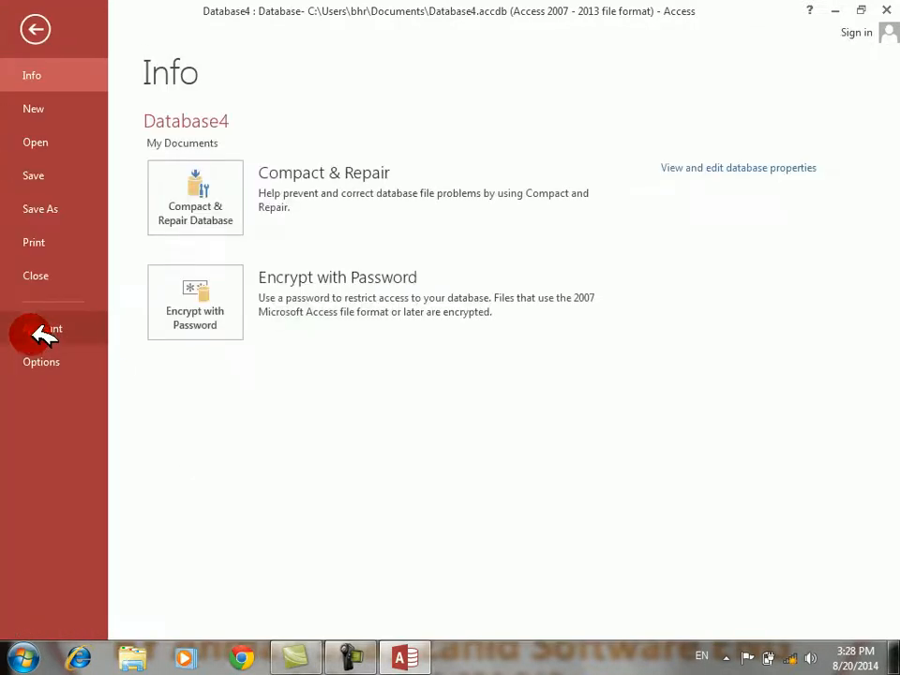
{"action": "key", "text": "Escape"}
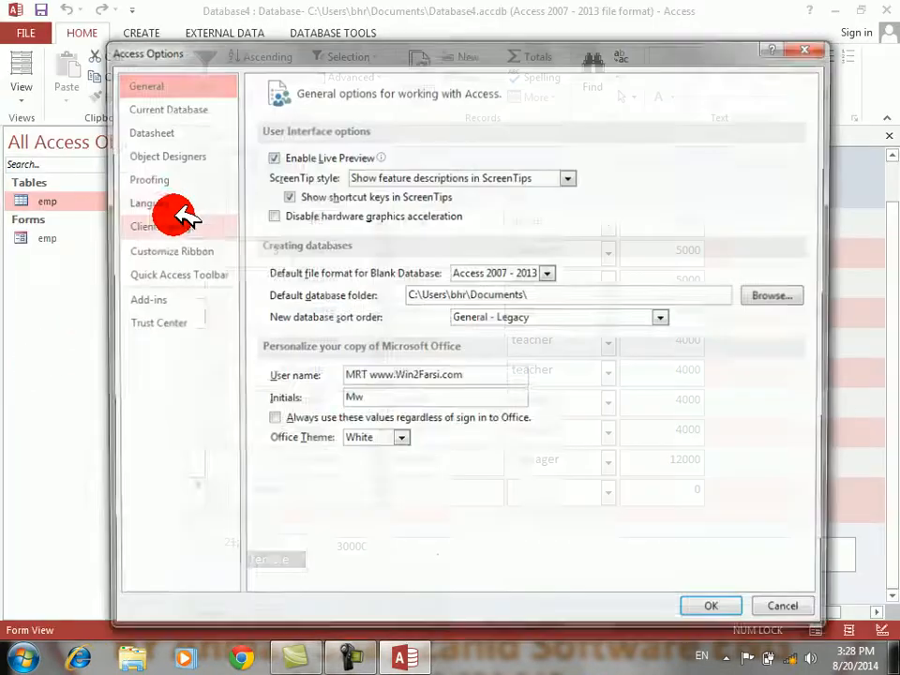
{"action": "left_click", "coordinate": [174, 106]}
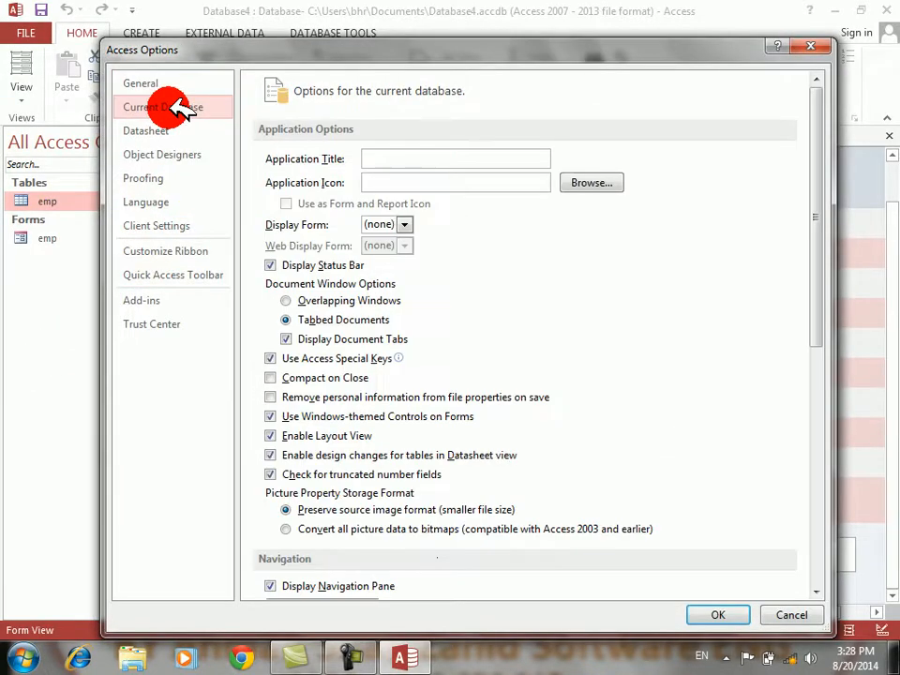
{"action": "left_click", "coordinate": [173, 130]}
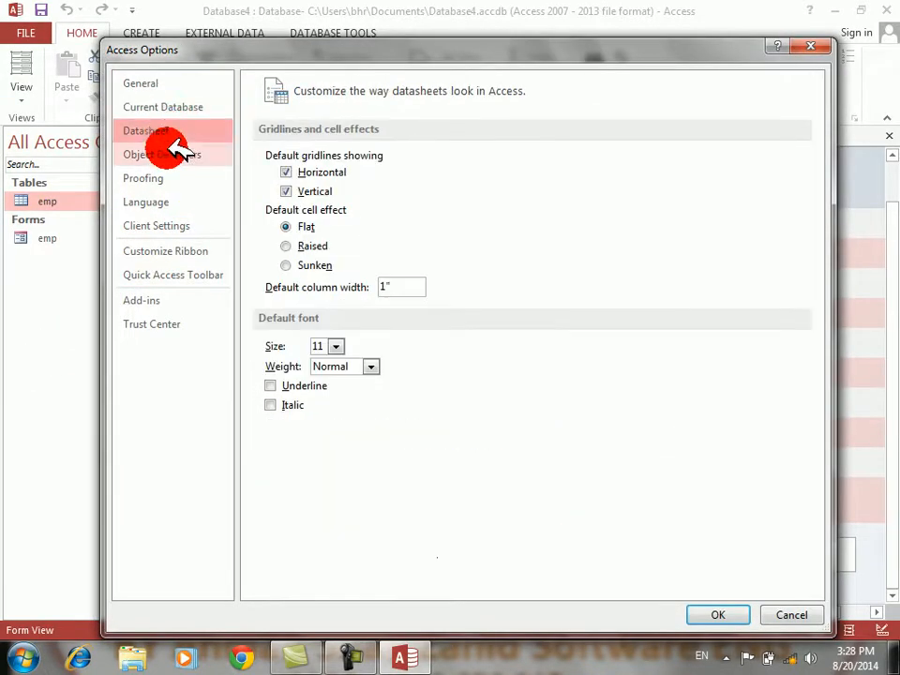
{"action": "left_click", "coordinate": [182, 154]}
{"action": "left_click", "coordinate": [177, 183]}
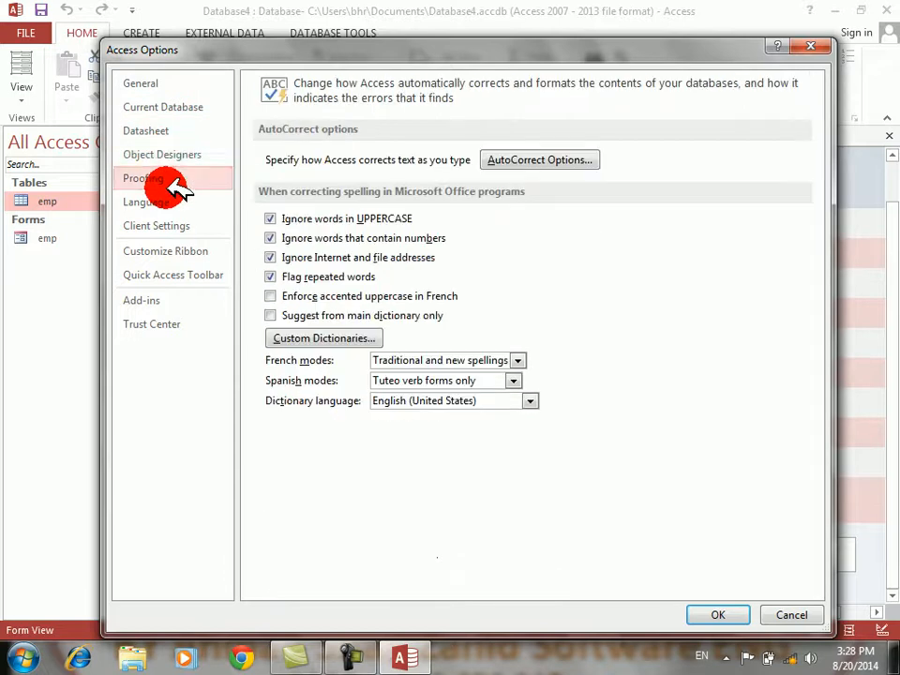
{"action": "left_click", "coordinate": [175, 206]}
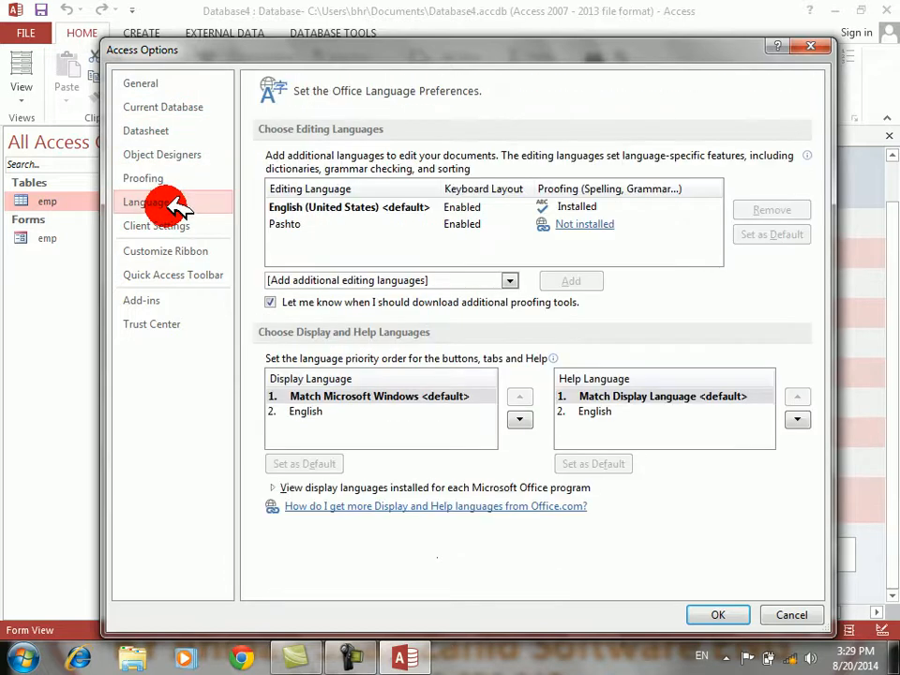
Examine the Office language preferences by selecting entries in the editing, display and help language lists
{"action": "left_click", "coordinate": [308, 224]}
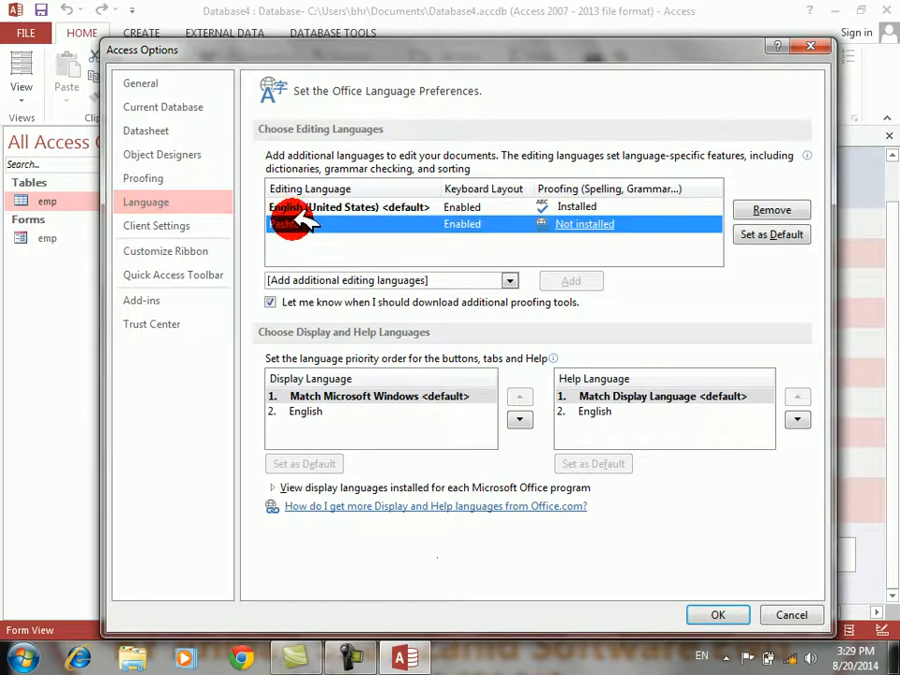
{"action": "left_click", "coordinate": [292, 207]}
{"action": "left_click", "coordinate": [305, 223]}
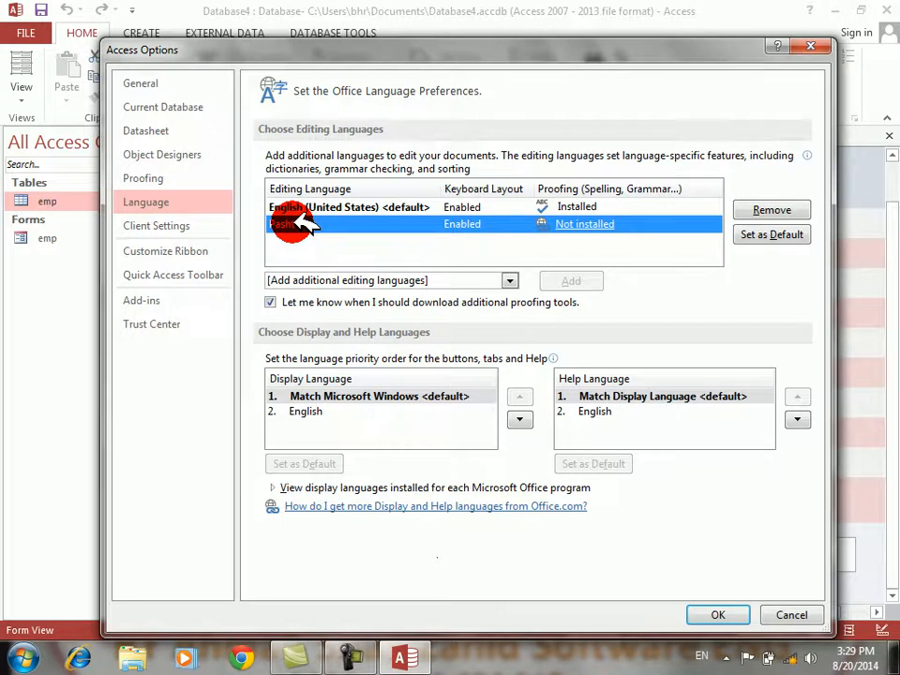
{"action": "left_click", "coordinate": [309, 411]}
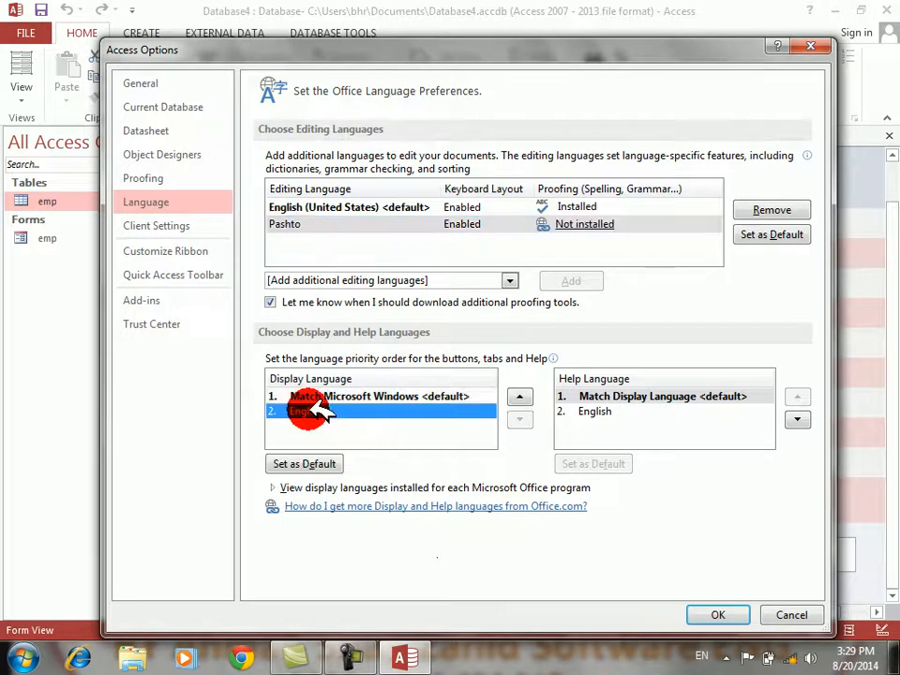
{"action": "left_click", "coordinate": [595, 412]}
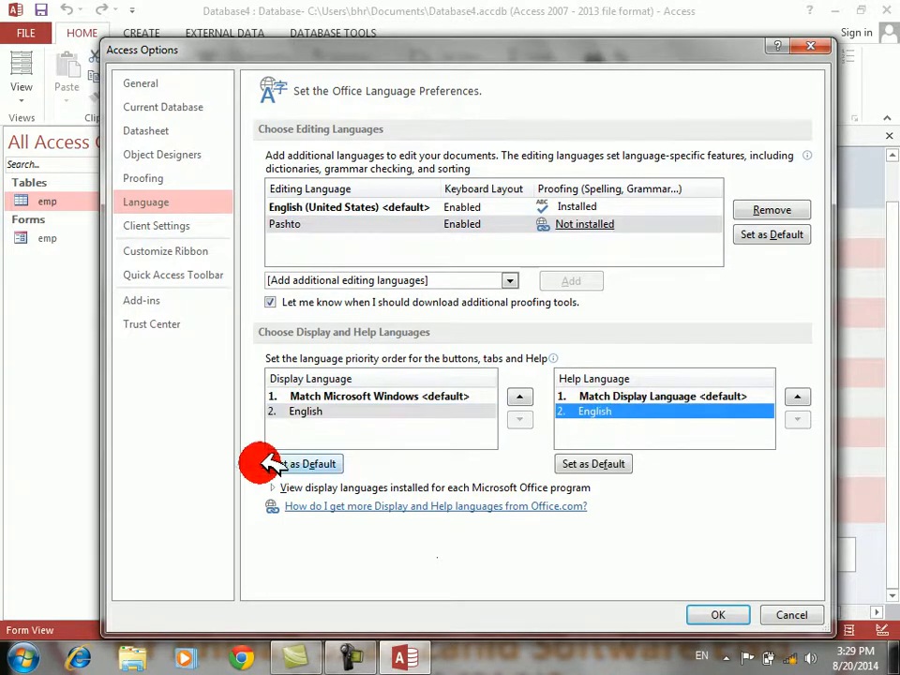
Browse the Client Settings and the Popular Commands list for customizing the ribbon, and dismiss Access Options without applying changes
{"action": "left_click", "coordinate": [192, 228]}
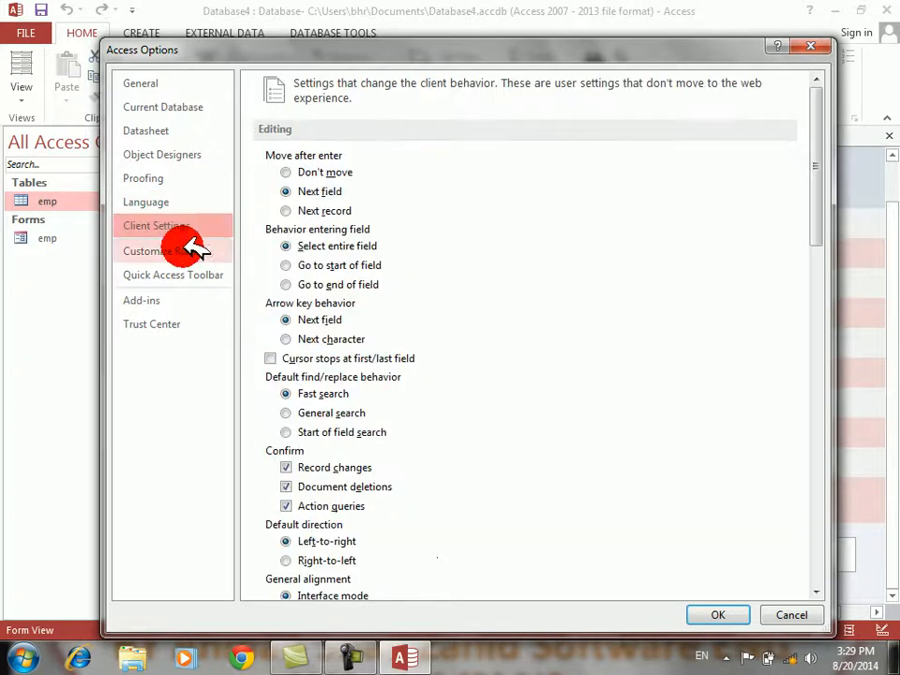
{"action": "left_click", "coordinate": [193, 252]}
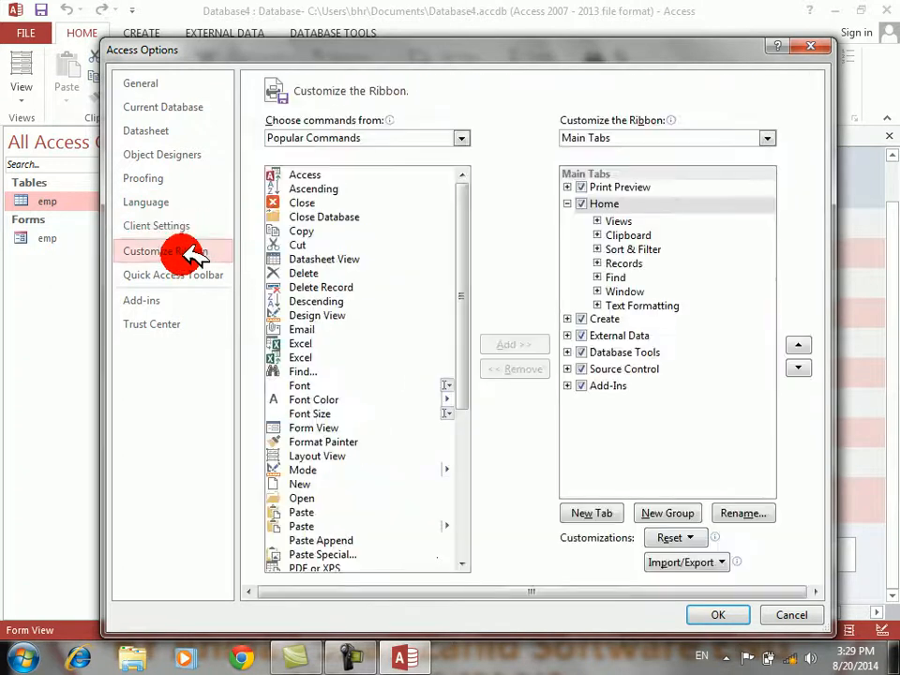
{"action": "left_click", "coordinate": [330, 176]}
{"action": "key", "text": "Down"}
{"action": "key", "text": "Down"}
{"action": "key", "text": "Down"}
{"action": "key", "text": "Down"}
{"action": "key", "text": "Down"}
{"action": "key", "text": "Down"}
{"action": "key", "text": "Down"}
{"action": "key", "text": "Down"}
{"action": "key", "text": "Down"}
{"action": "key", "text": "Down"}
{"action": "key", "text": "Down"}
{"action": "key", "text": "Down"}
{"action": "key", "text": "Down"}
{"action": "key", "text": "Down"}
{"action": "key", "text": "Down"}
{"action": "key", "text": "Down"}
{"action": "key", "text": "Down"}
{"action": "key", "text": "Down"}
{"action": "key", "text": "Down"}
{"action": "key", "text": "Down"}
{"action": "key", "text": "Down"}
{"action": "key", "text": "Down"}
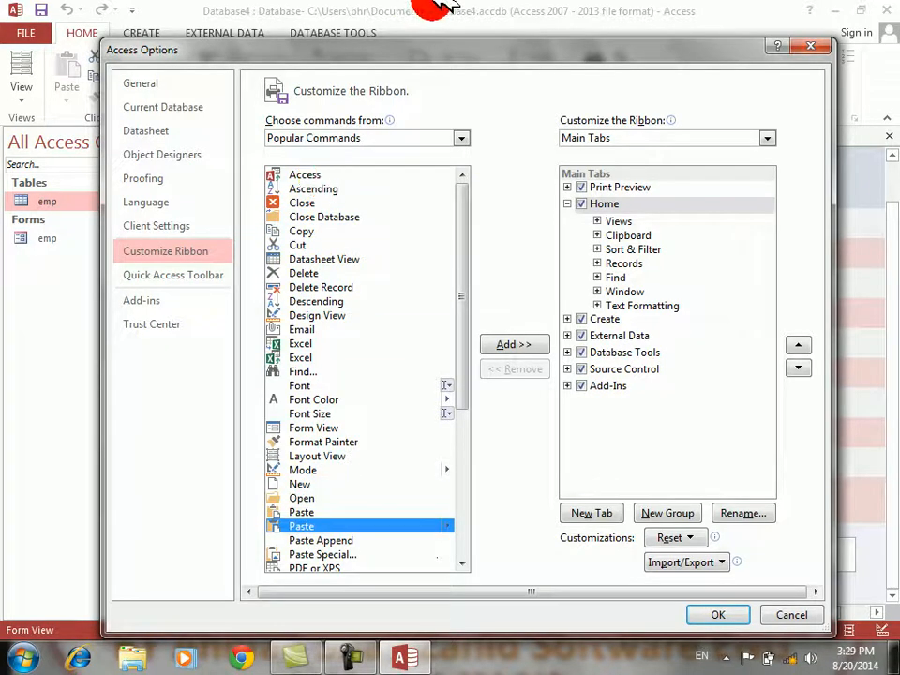
{"action": "left_click", "coordinate": [465, 139]}
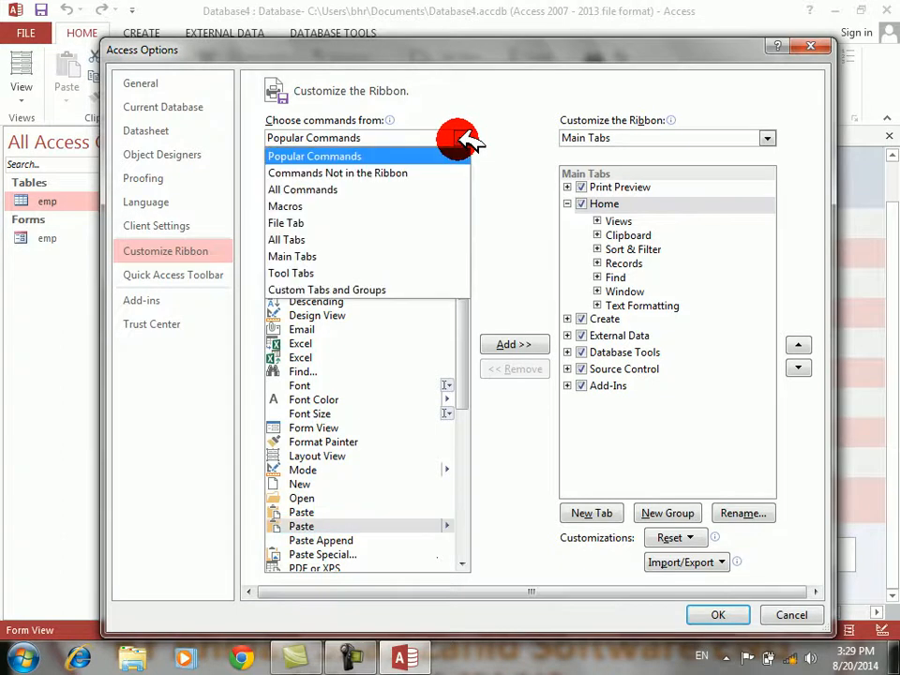
{"action": "left_click", "coordinate": [462, 136]}
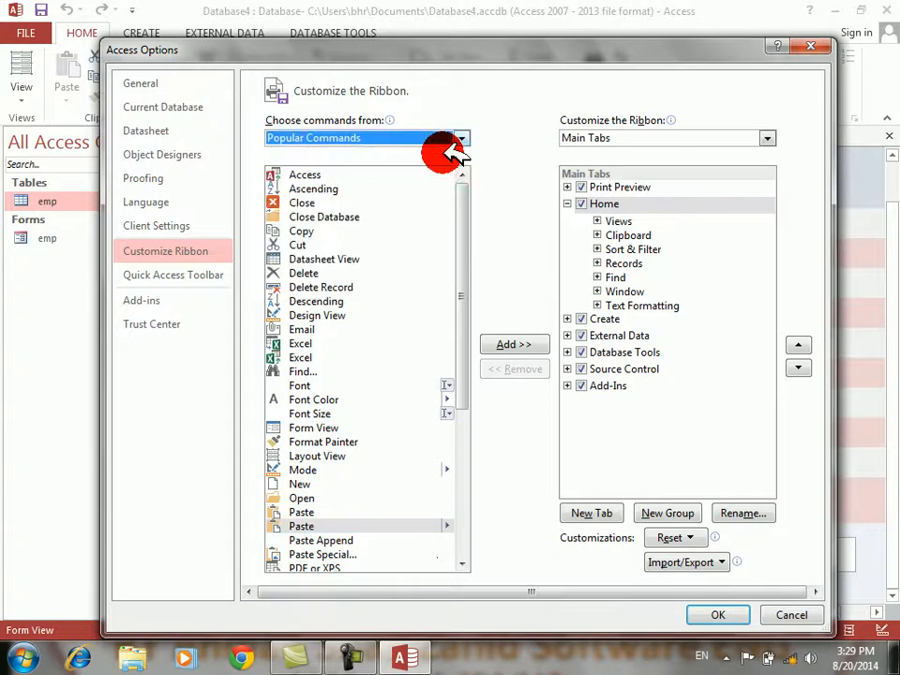
{"action": "left_click", "coordinate": [343, 245]}
{"action": "key", "text": "Down"}
{"action": "key", "text": "Down"}
{"action": "key", "text": "Down"}
{"action": "key", "text": "Down"}
{"action": "key", "text": "Down"}
{"action": "key", "text": "Down"}
{"action": "key", "text": "Down"}
{"action": "key", "text": "Down"}
{"action": "key", "text": "Down"}
{"action": "key", "text": "Down"}
{"action": "key", "text": "Down"}
{"action": "key", "text": "Down"}
{"action": "key", "text": "Down"}
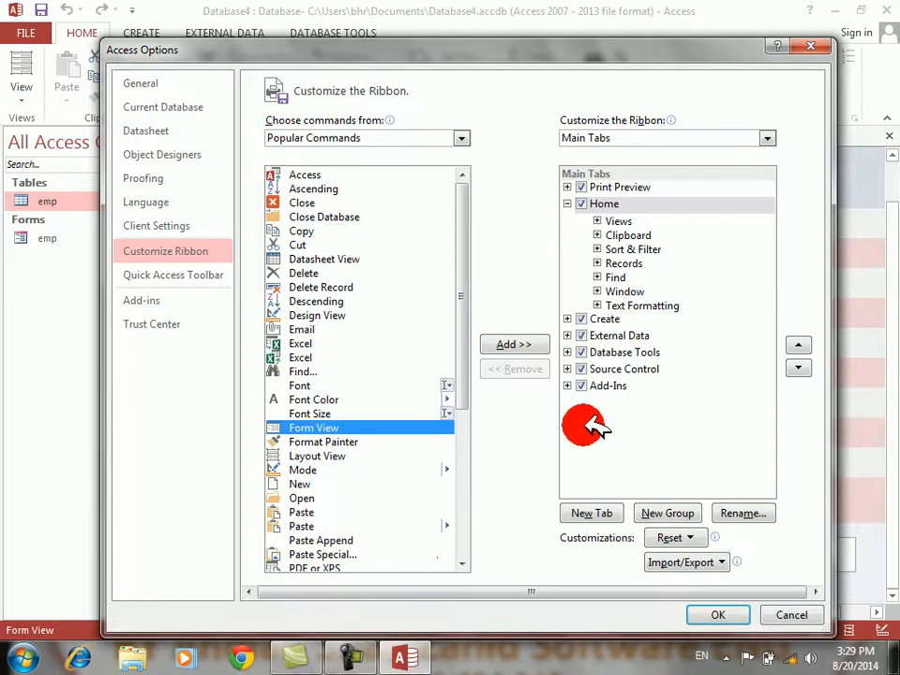
{"action": "left_click", "coordinate": [771, 614]}
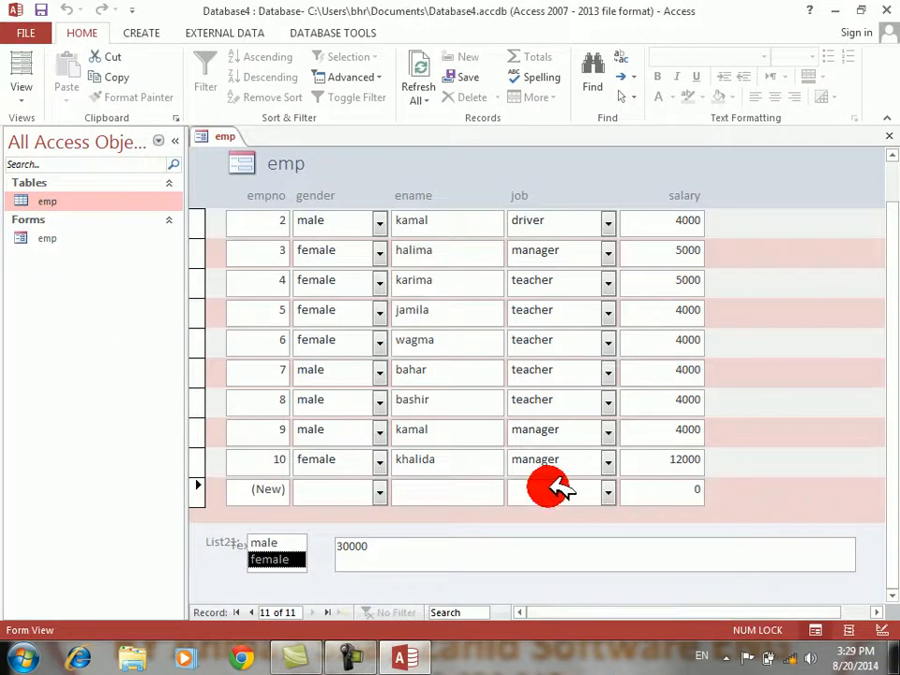
Test the footer salary total again by alternating the list box selection between male and female
{"action": "left_click", "coordinate": [281, 541]}
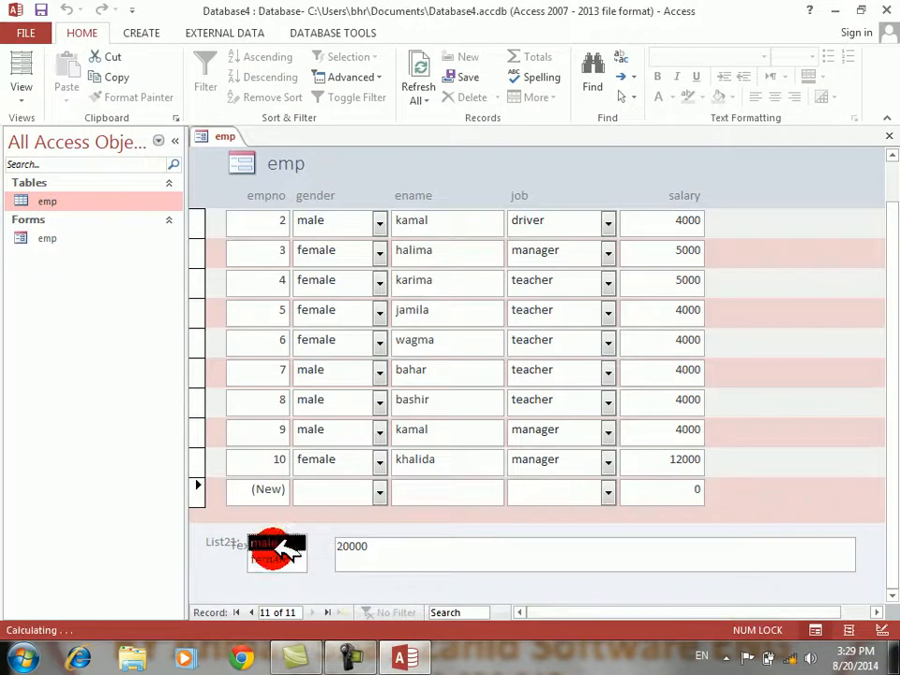
{"action": "left_click", "coordinate": [282, 555]}
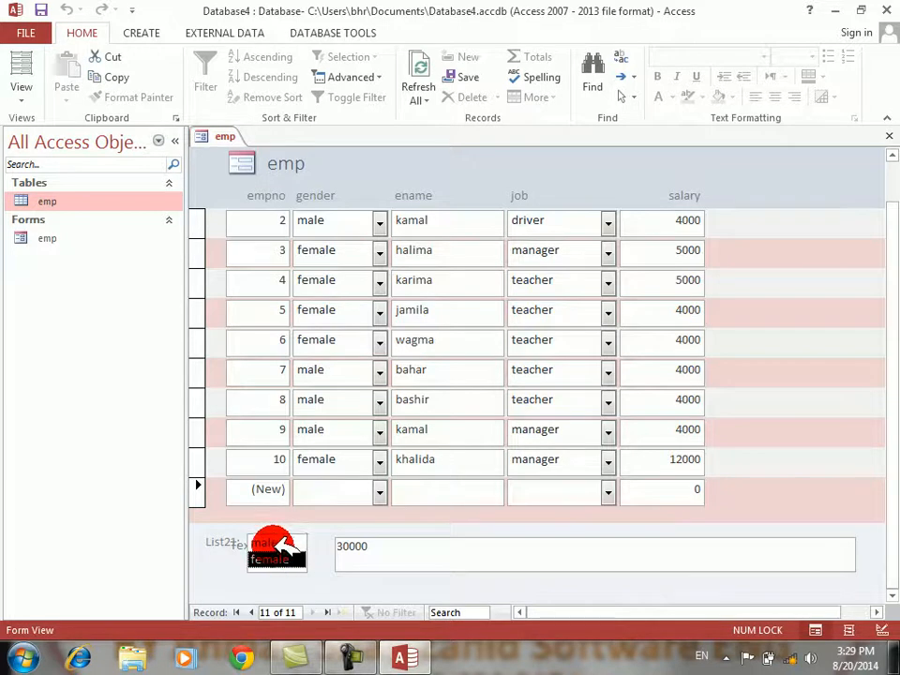
{"action": "left_click", "coordinate": [280, 544]}
{"action": "left_click", "coordinate": [278, 556]}
{"action": "left_click", "coordinate": [28, 32]}
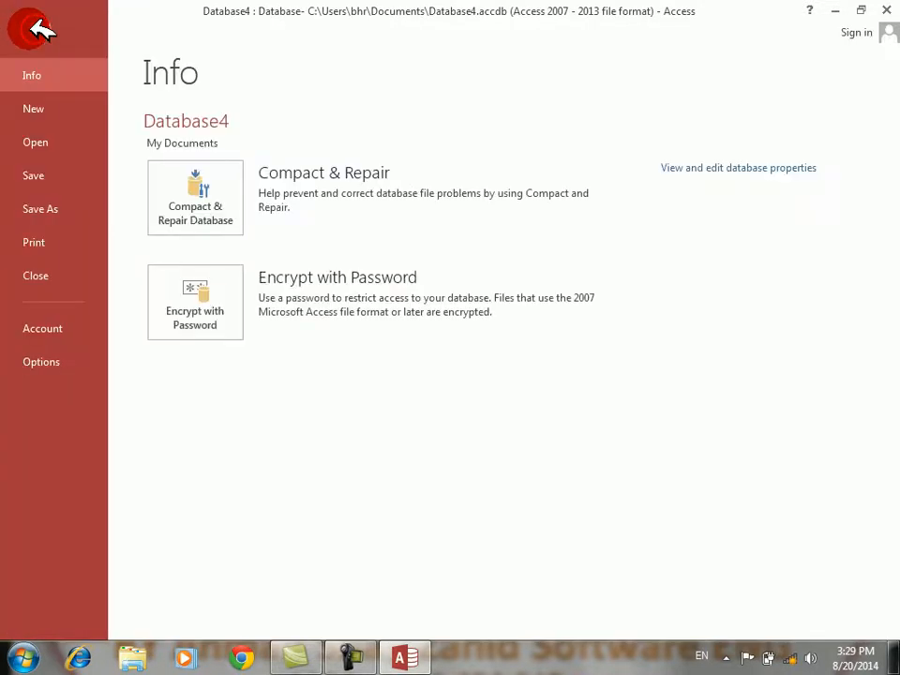
{"action": "left_click", "coordinate": [40, 30]}
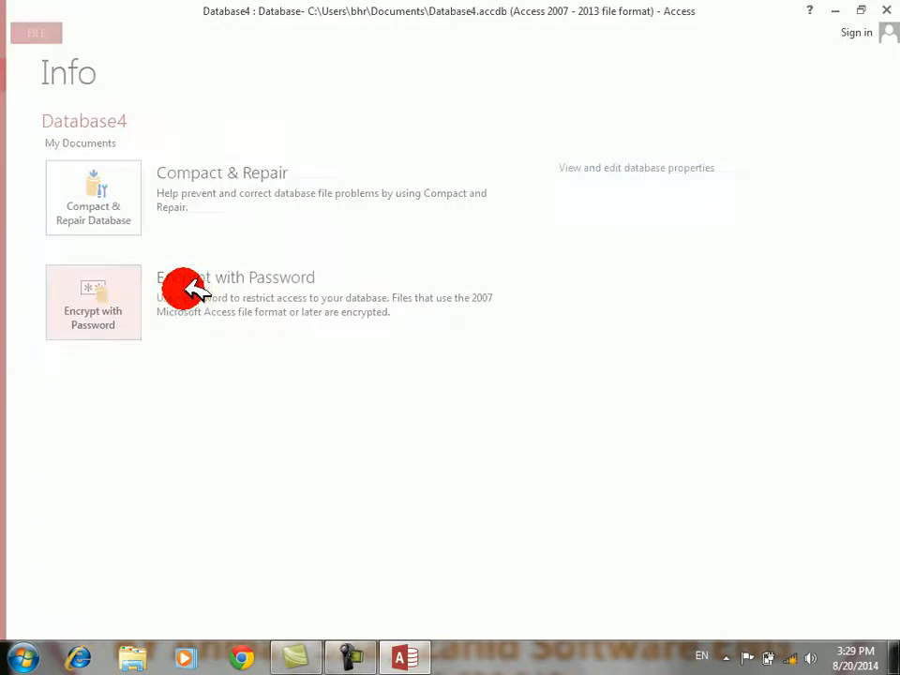
Open the footer text box's Control Source expression in the Zoom window from Design view
{"action": "right_click", "coordinate": [818, 217]}
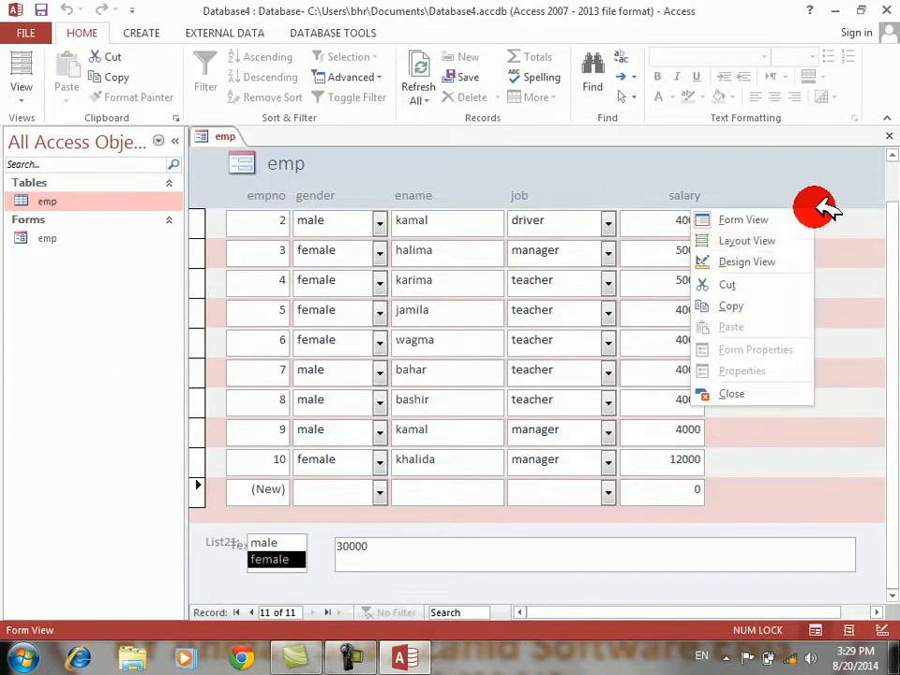
{"action": "left_click", "coordinate": [790, 257]}
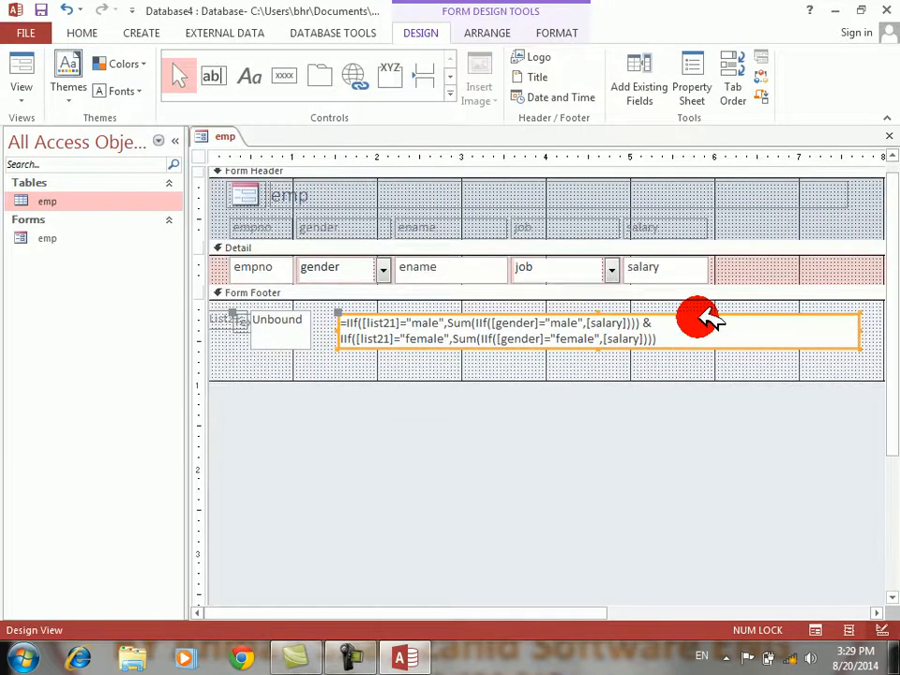
{"action": "right_click", "coordinate": [698, 321]}
{"action": "left_click", "coordinate": [740, 628]}
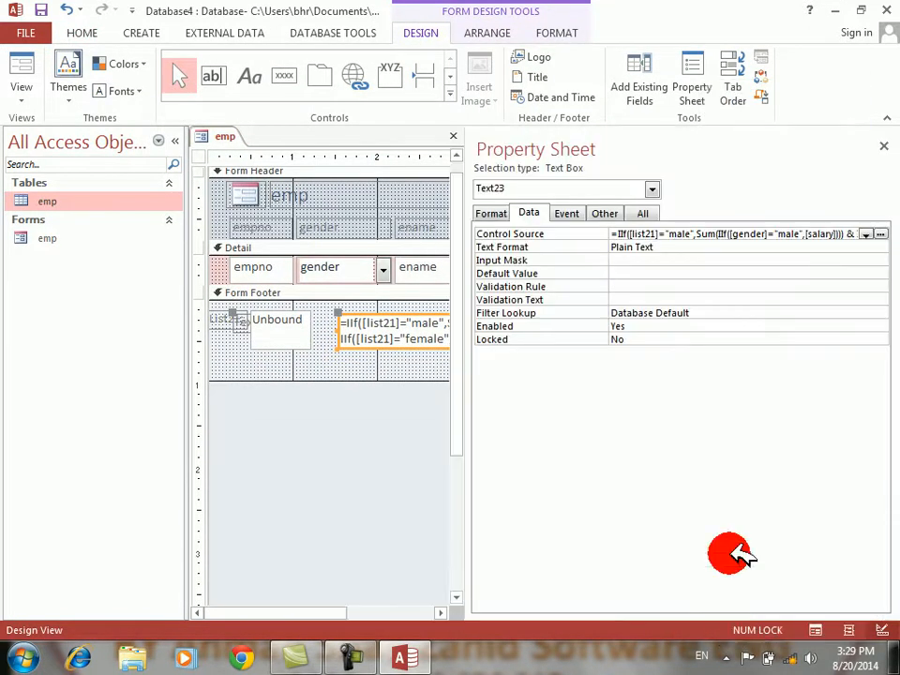
{"action": "right_click", "coordinate": [634, 235]}
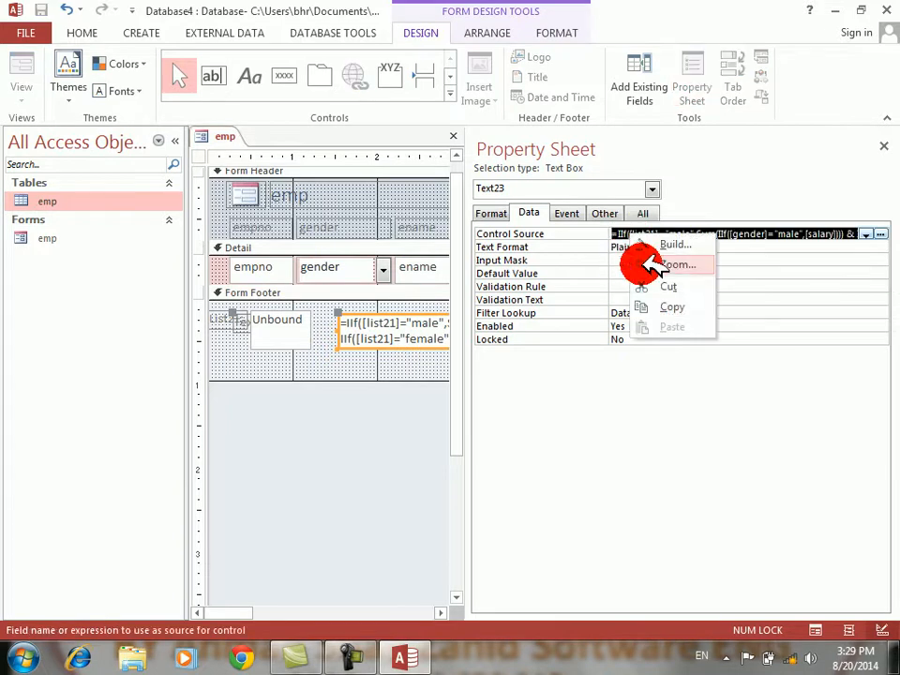
{"action": "left_click", "coordinate": [663, 264]}
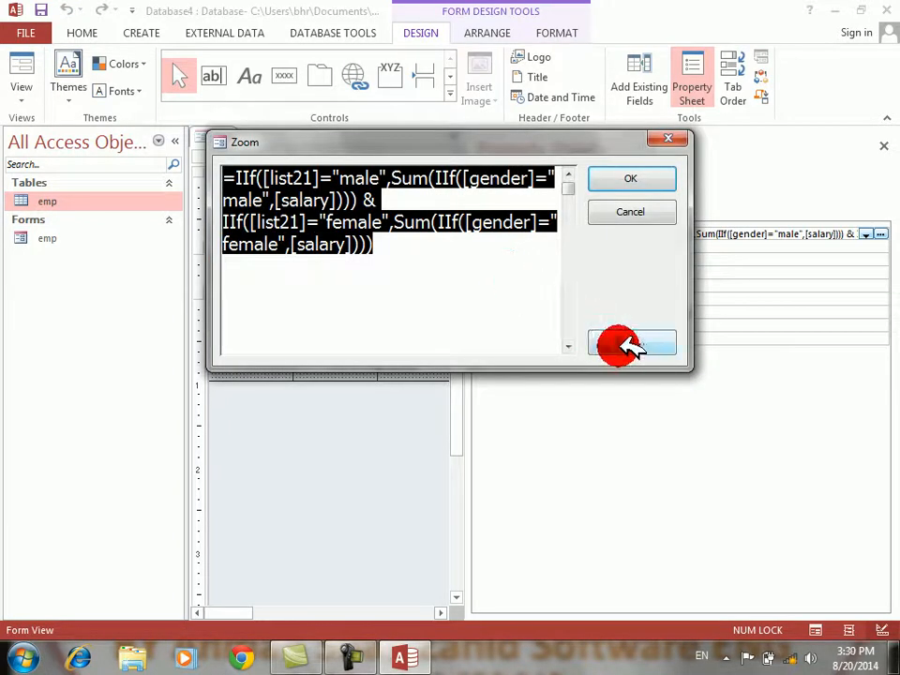
Set the Zoom window's font size to 18, review the salary expression and accept it
{"action": "left_click", "coordinate": [630, 344]}
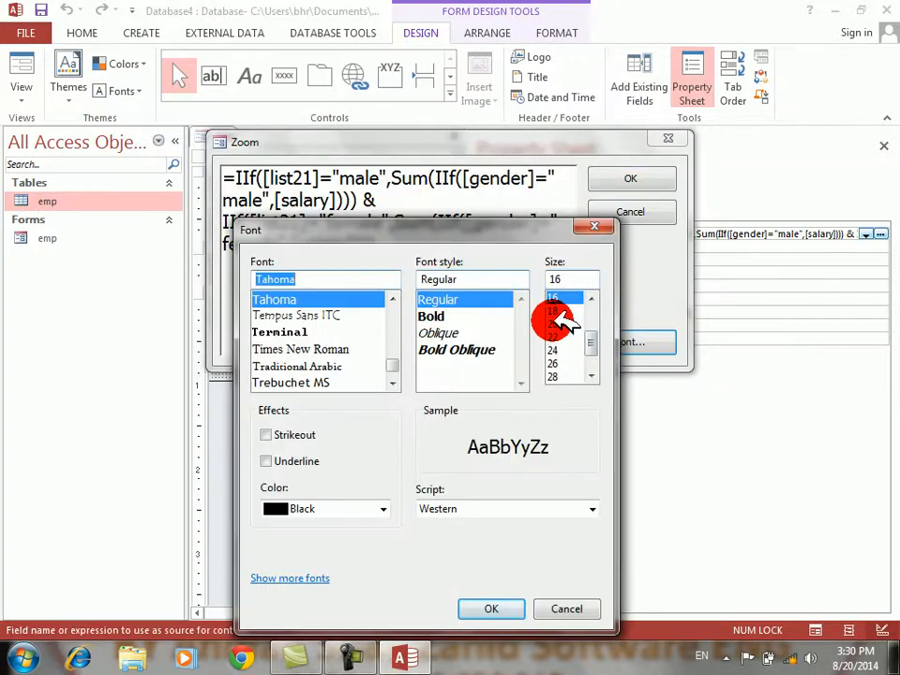
{"action": "left_click", "coordinate": [554, 310]}
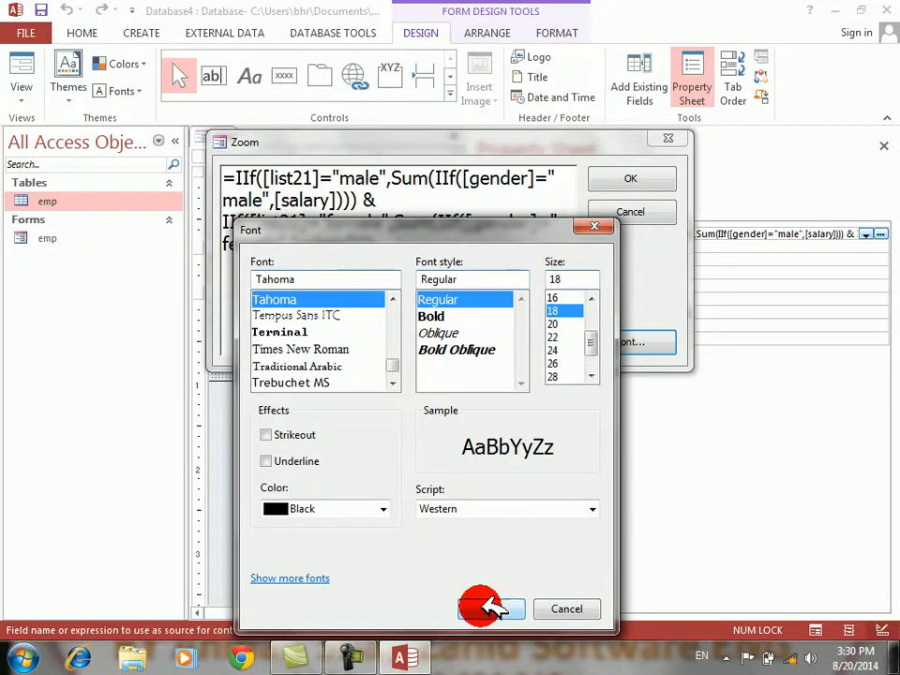
{"action": "left_click", "coordinate": [489, 609]}
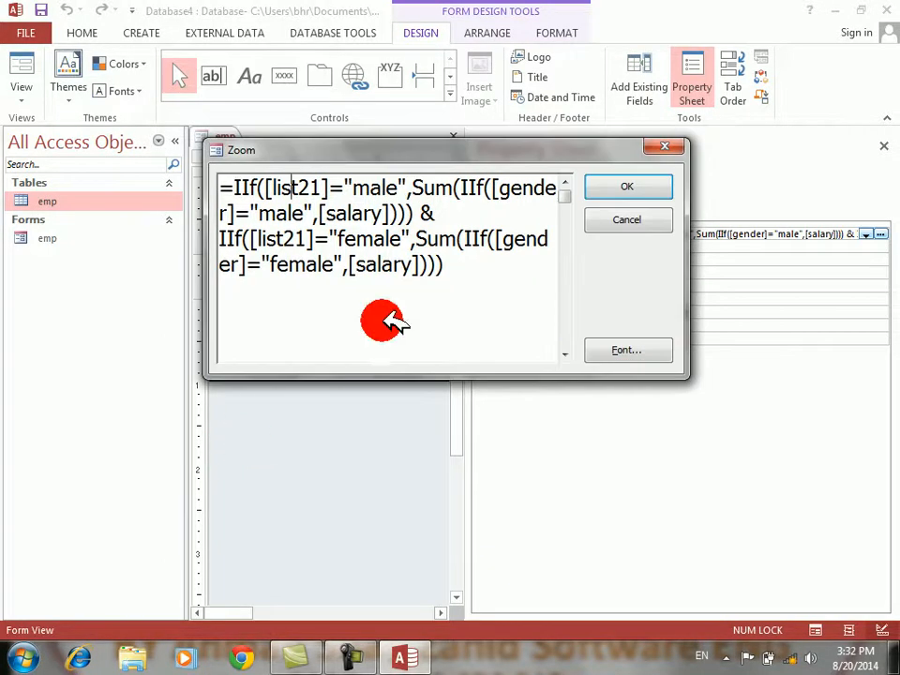
{"action": "left_click", "coordinate": [621, 184]}
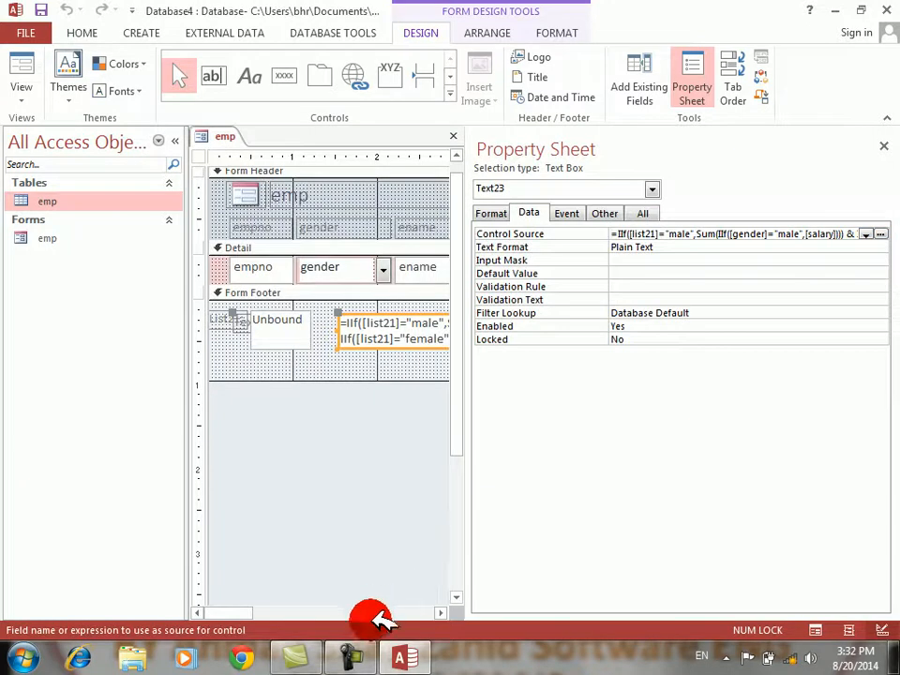
Close the Property Sheet and the emp form, saving its design changes, and slightly widen the Navigation Pane
{"action": "mouse_move", "coordinate": [368, 650]}
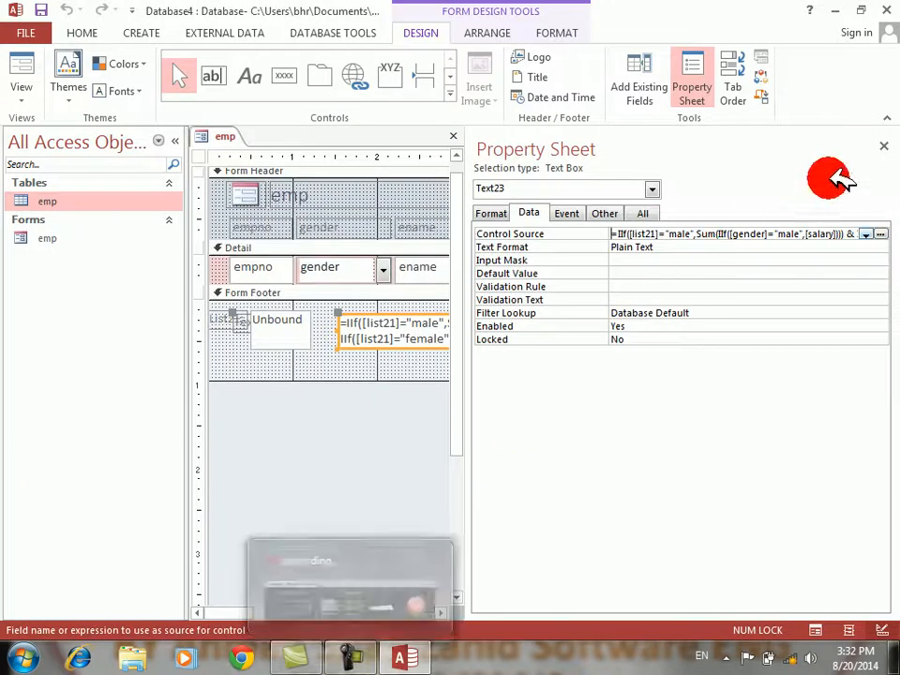
{"action": "left_click", "coordinate": [885, 138]}
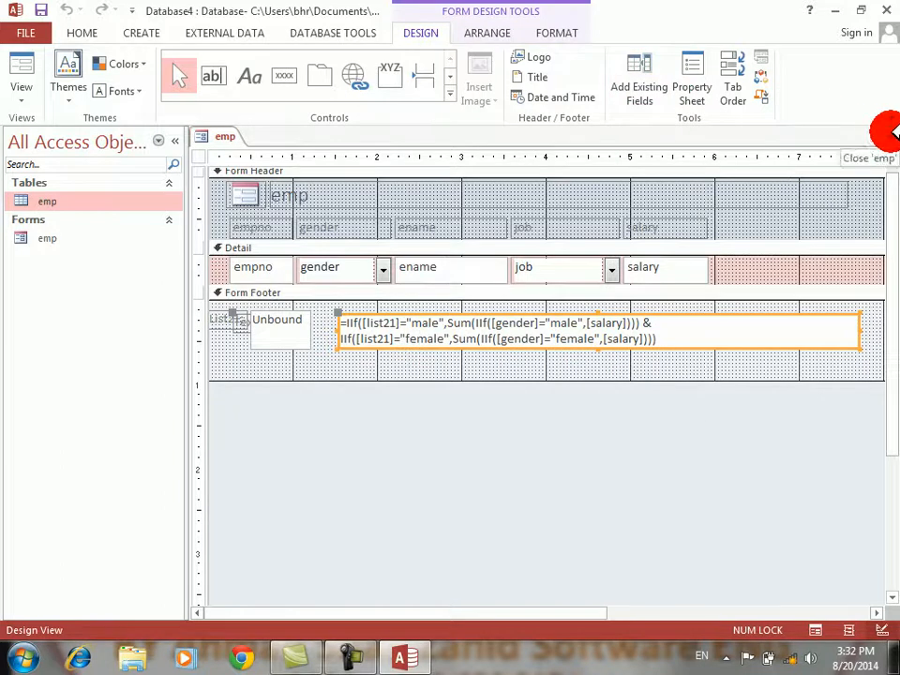
{"action": "left_click", "coordinate": [889, 136]}
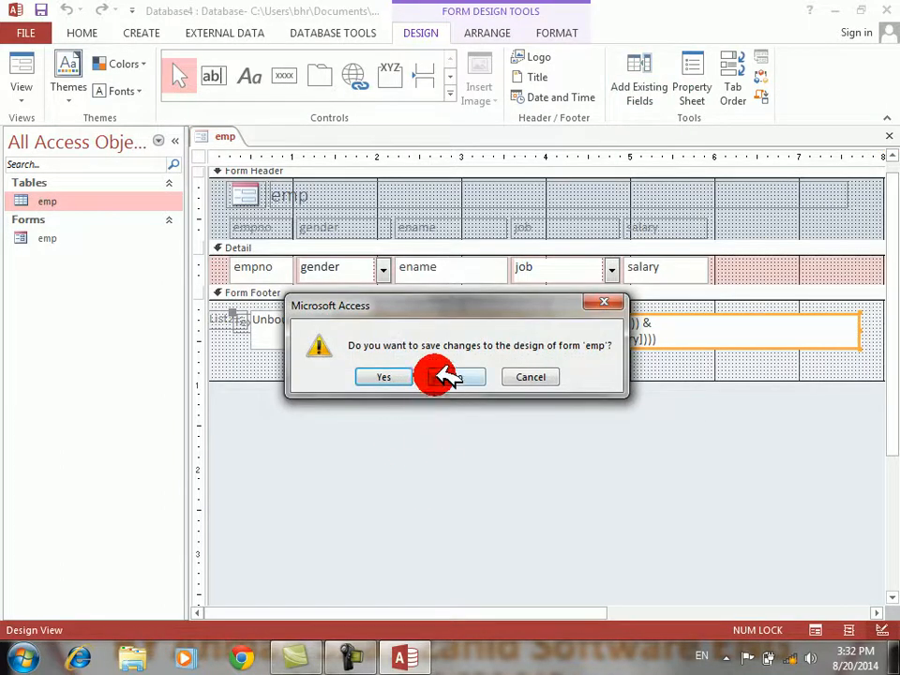
{"action": "left_click", "coordinate": [385, 376]}
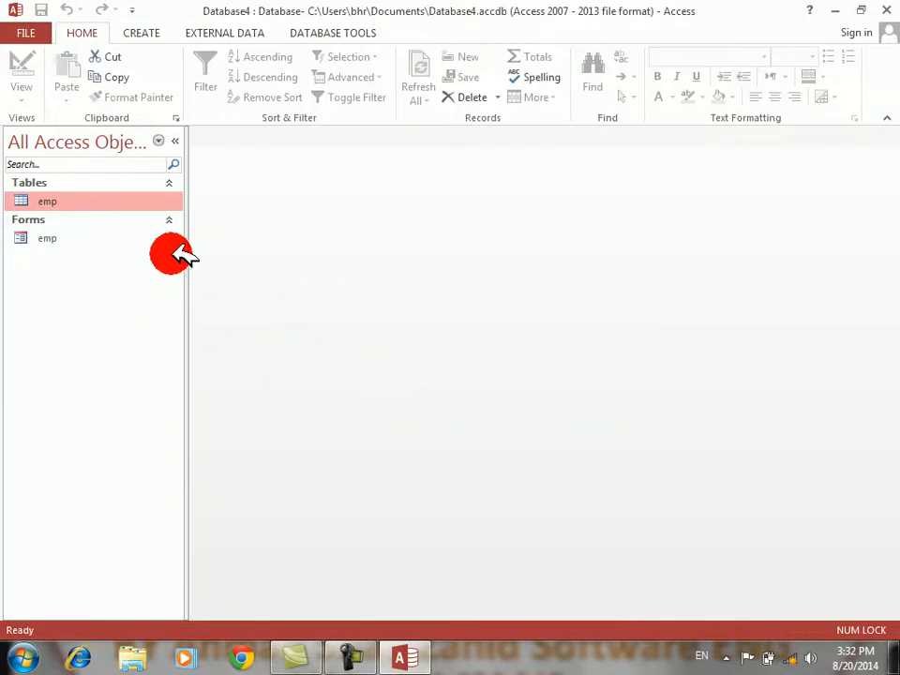
{"action": "left_click_drag", "start_coordinate": [187, 242], "coordinate": [199, 241]}
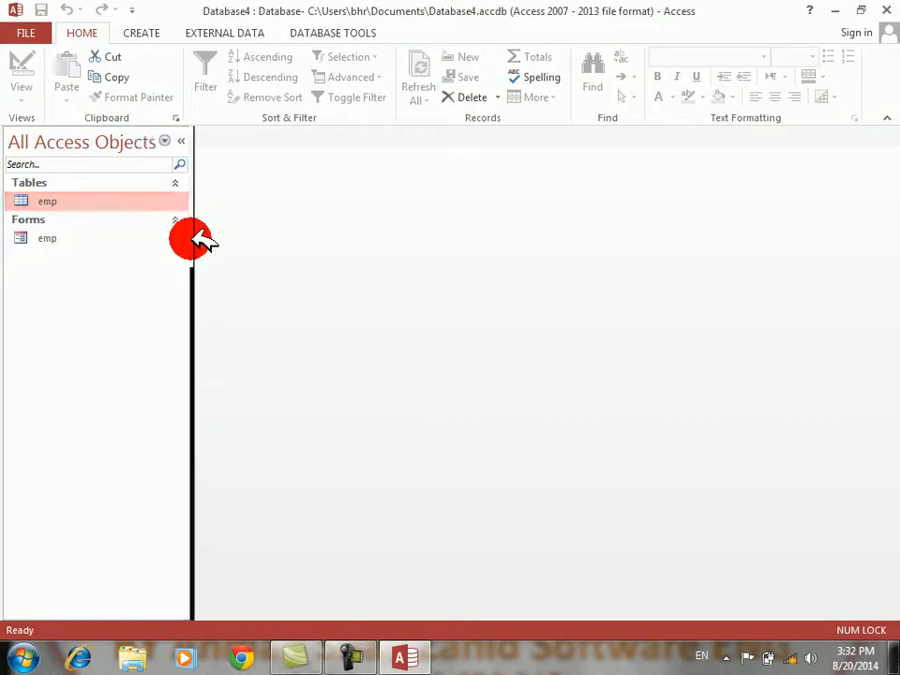
Open the emp form to look over its employee records and salary column, and close it
{"action": "double_click", "coordinate": [42, 240]}
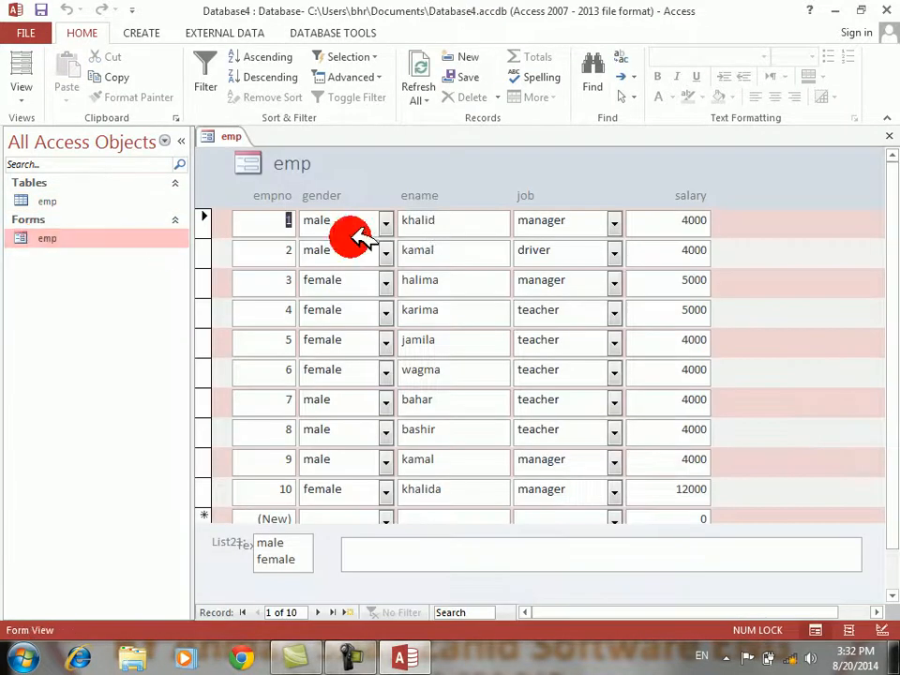
{"action": "left_click", "coordinate": [475, 218]}
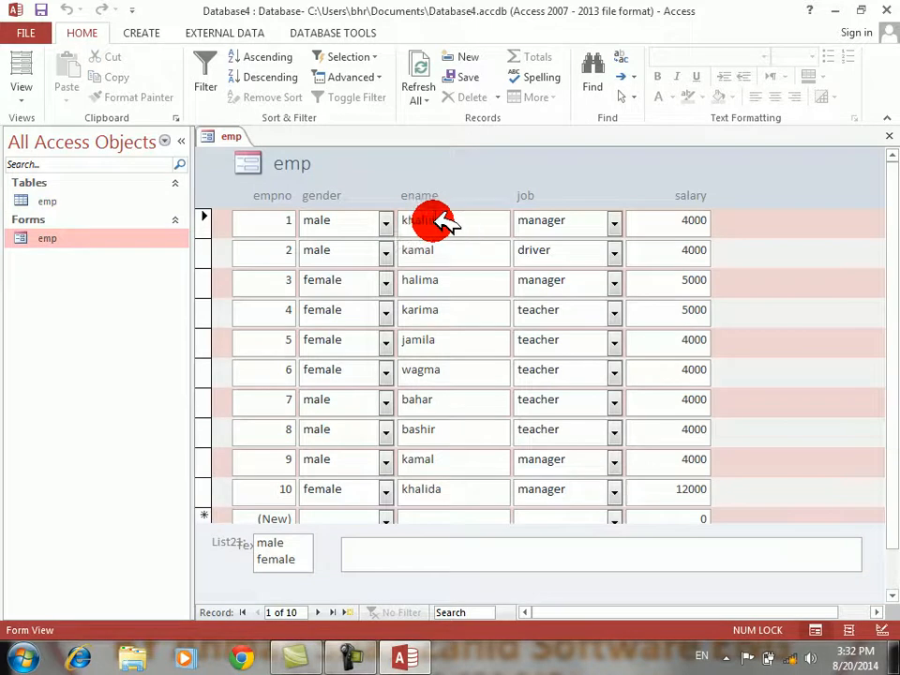
{"action": "left_click", "coordinate": [452, 250]}
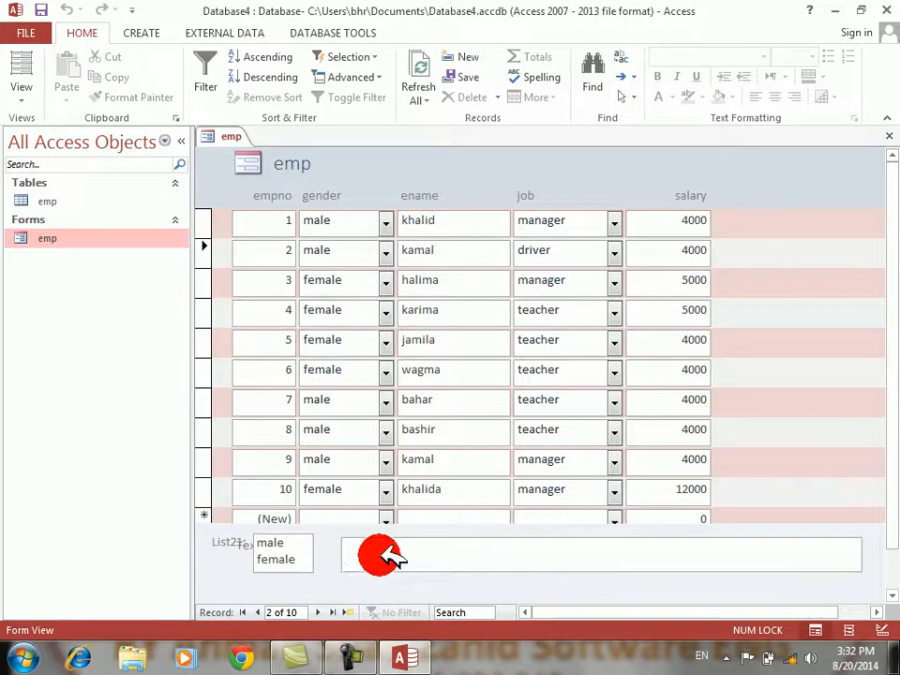
{"action": "left_click", "coordinate": [685, 216]}
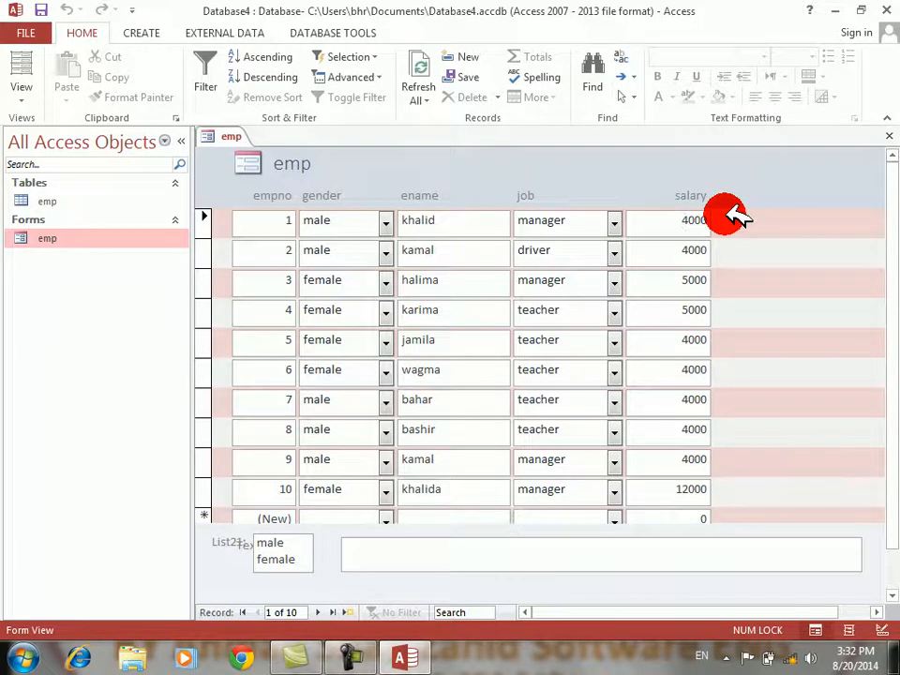
{"action": "left_click", "coordinate": [886, 136]}
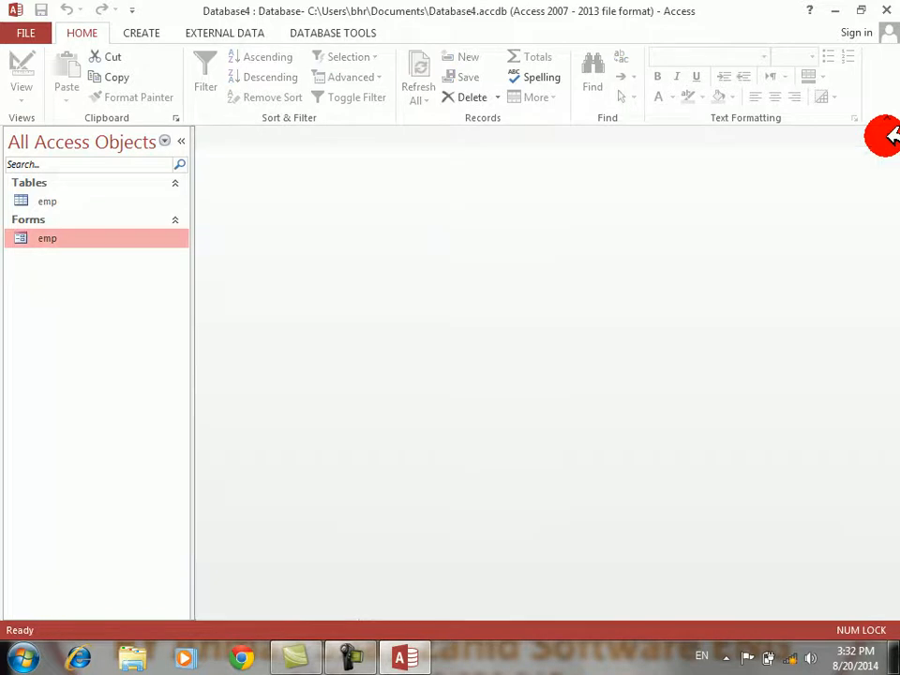
Add a field named com with the Number data type to the emp table, then save and close the table
{"action": "right_click", "coordinate": [37, 200]}
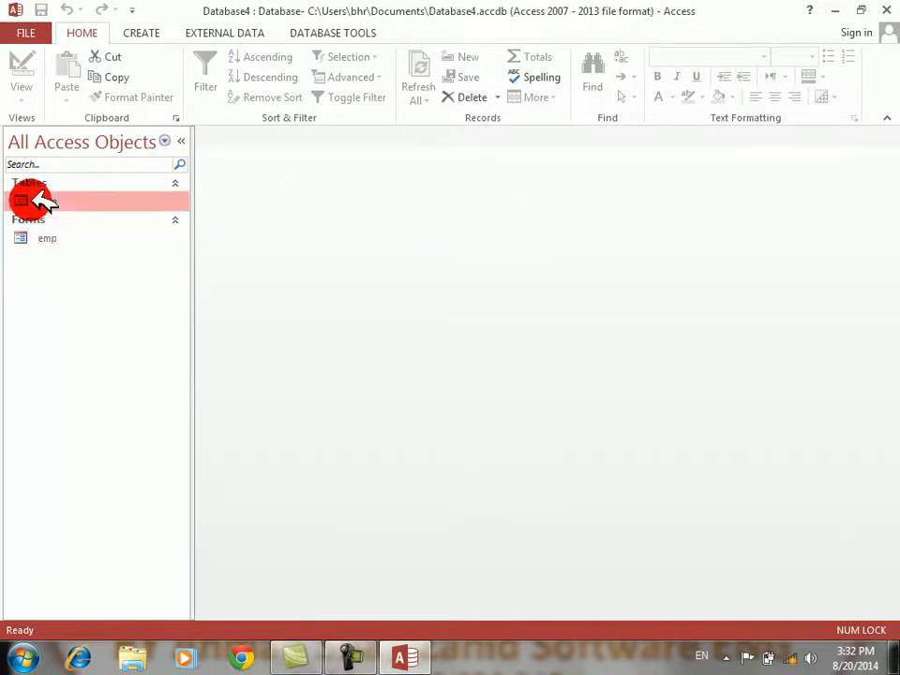
{"action": "left_click", "coordinate": [58, 230]}
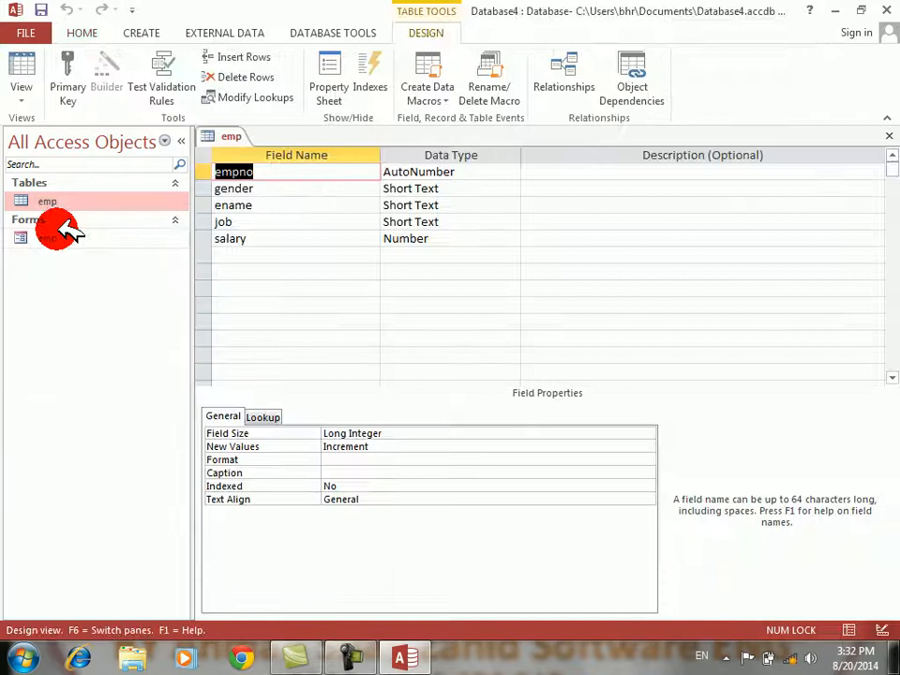
{"action": "left_click", "coordinate": [230, 254]}
{"action": "type", "text": "com"}
{"action": "key", "text": "Tab"}
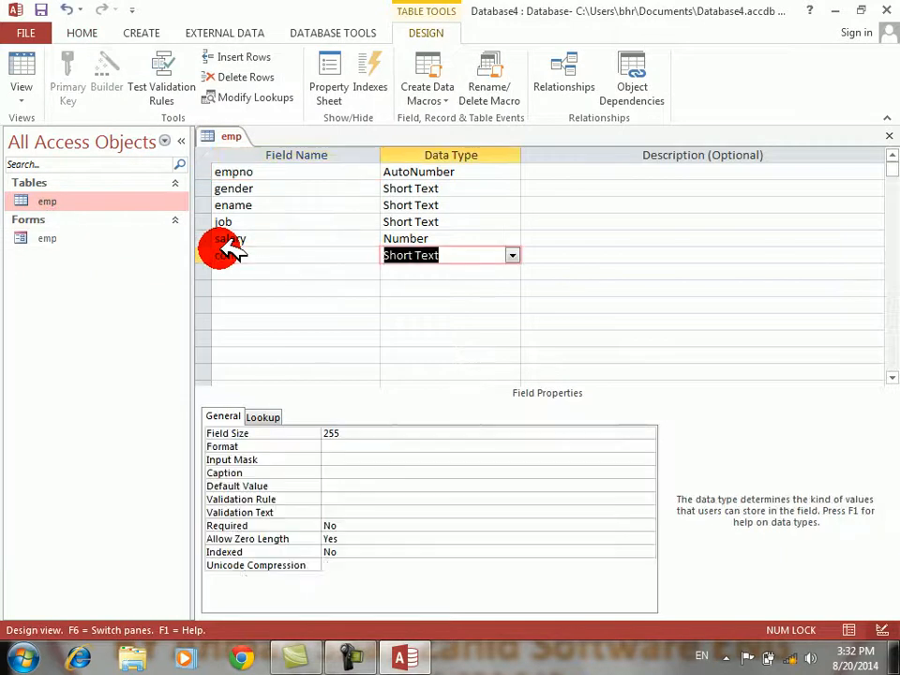
{"action": "type", "text": "number"}
{"action": "key", "text": "Down"}
{"action": "key", "text": "Up"}
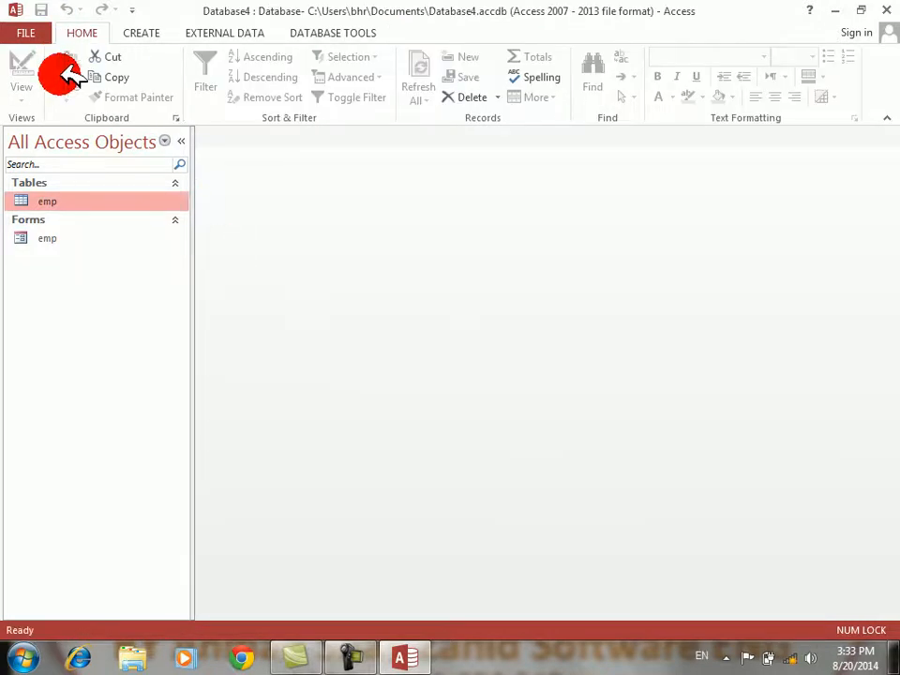
Reopen the emp form, compare its layout in Design view and Form view, and leave it in Design view
{"action": "left_click", "coordinate": [28, 239]}
{"action": "double_click", "coordinate": [28, 239]}
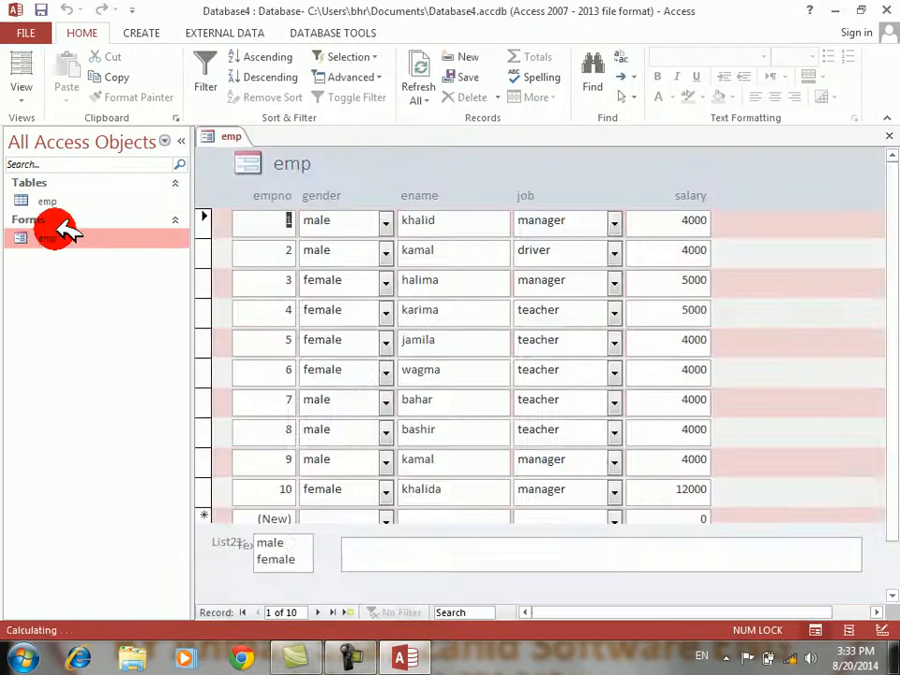
{"action": "right_click", "coordinate": [358, 168]}
{"action": "left_click", "coordinate": [409, 219]}
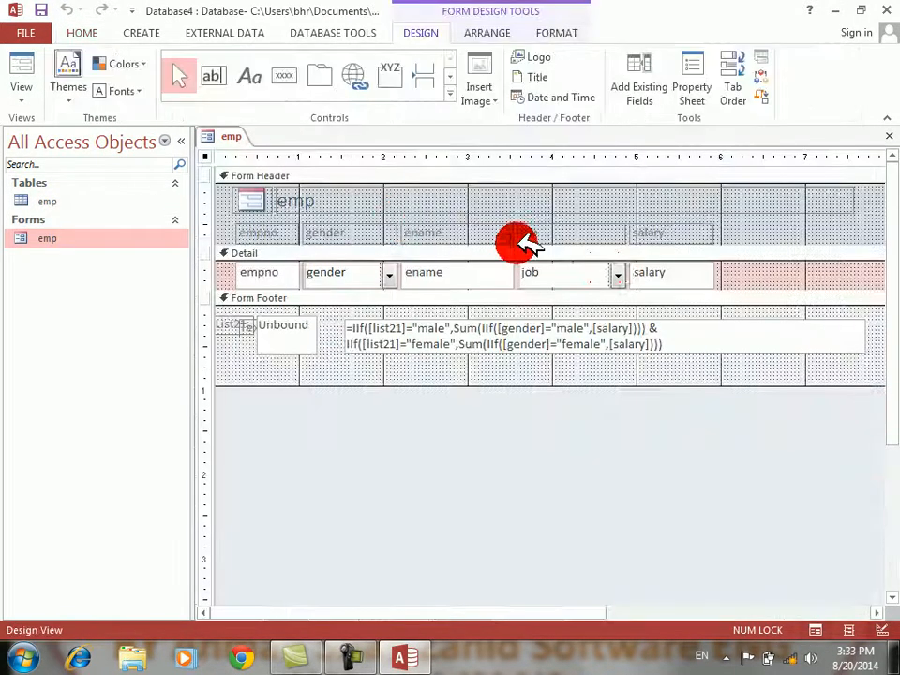
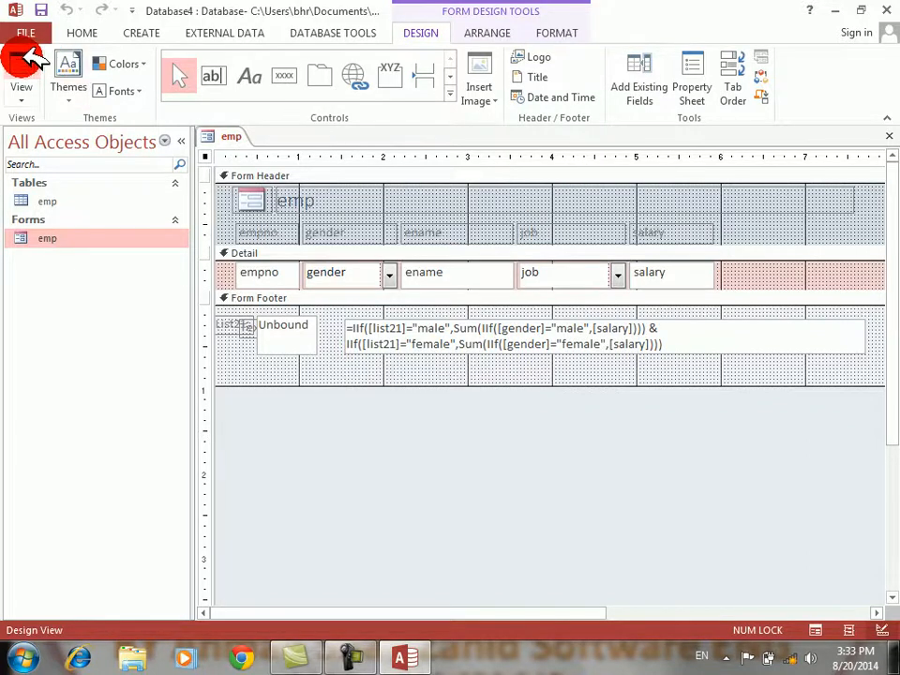
{"action": "left_click", "coordinate": [24, 61]}
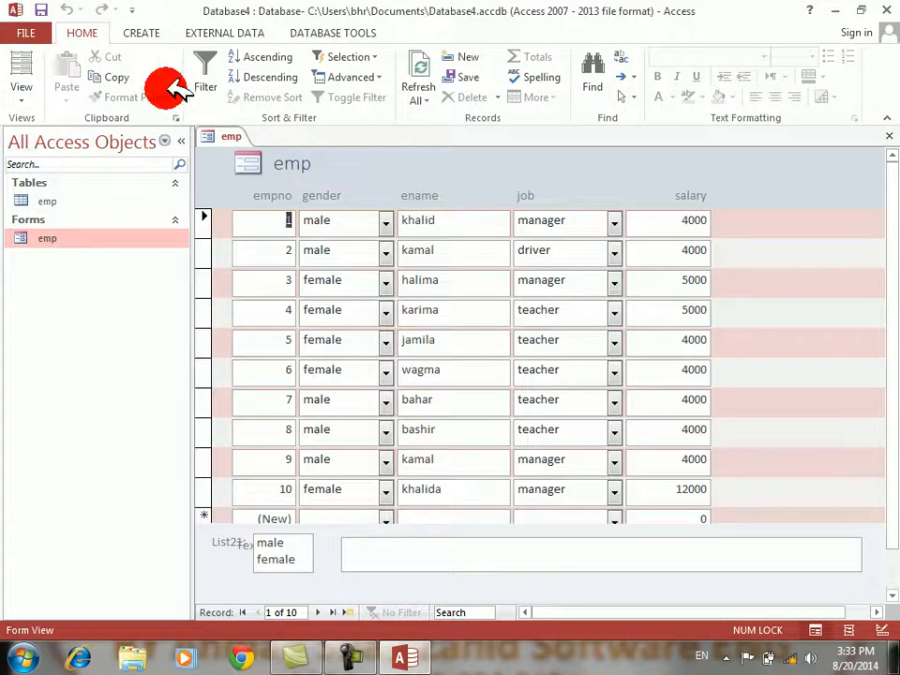
{"action": "right_click", "coordinate": [385, 162]}
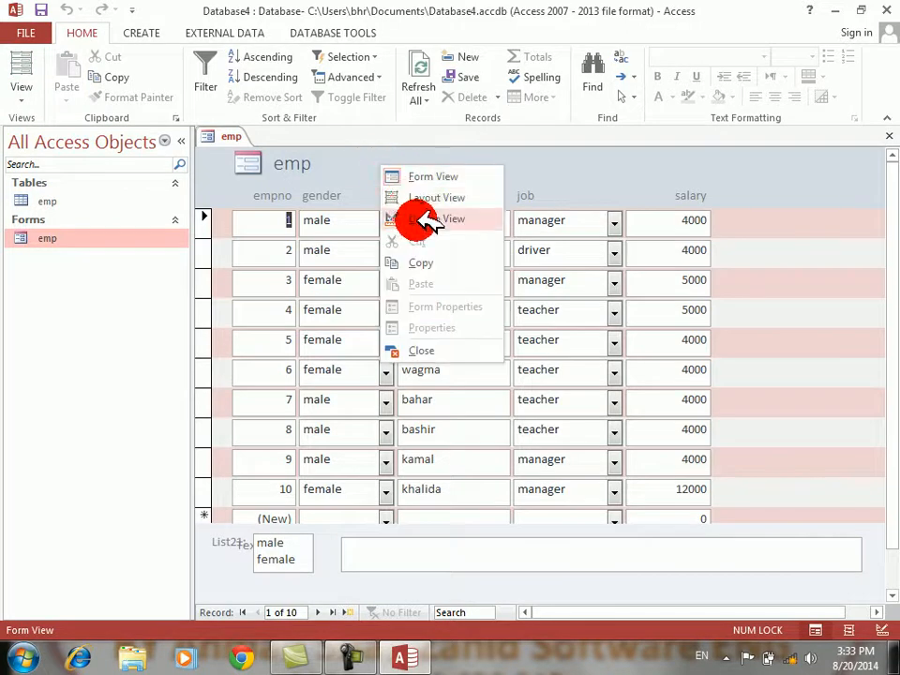
{"action": "left_click", "coordinate": [412, 217]}
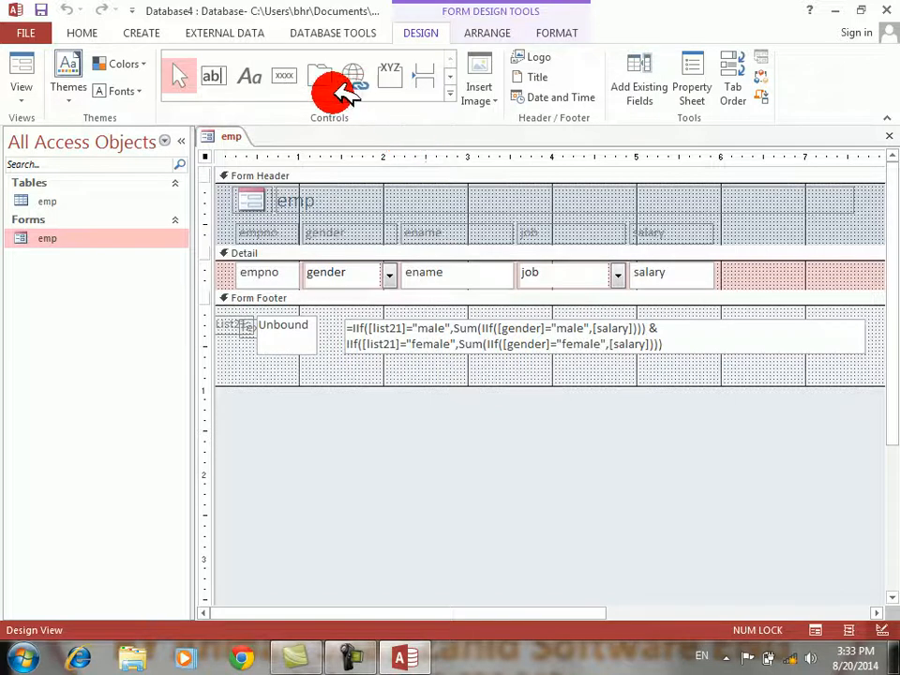
{"action": "left_click", "coordinate": [221, 70]}
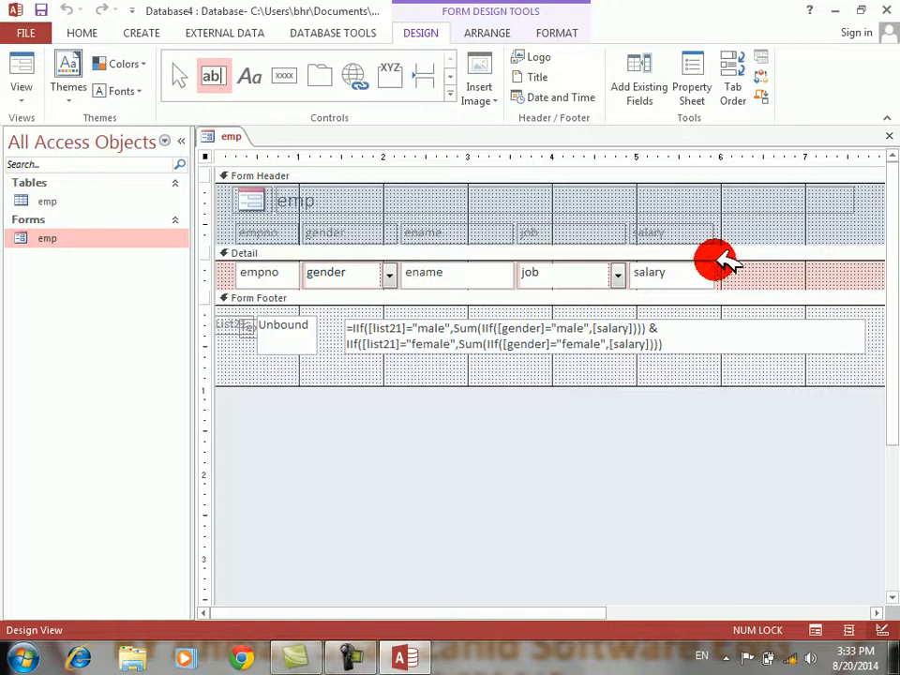
{"action": "left_click_drag", "start_coordinate": [719, 262], "coordinate": [794, 280]}
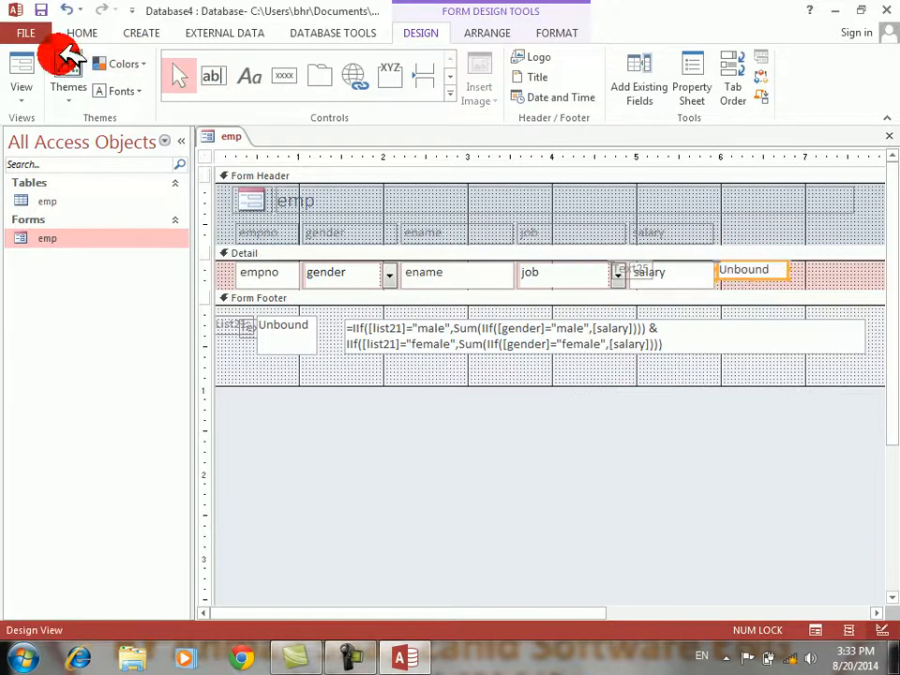
{"action": "left_click", "coordinate": [28, 58]}
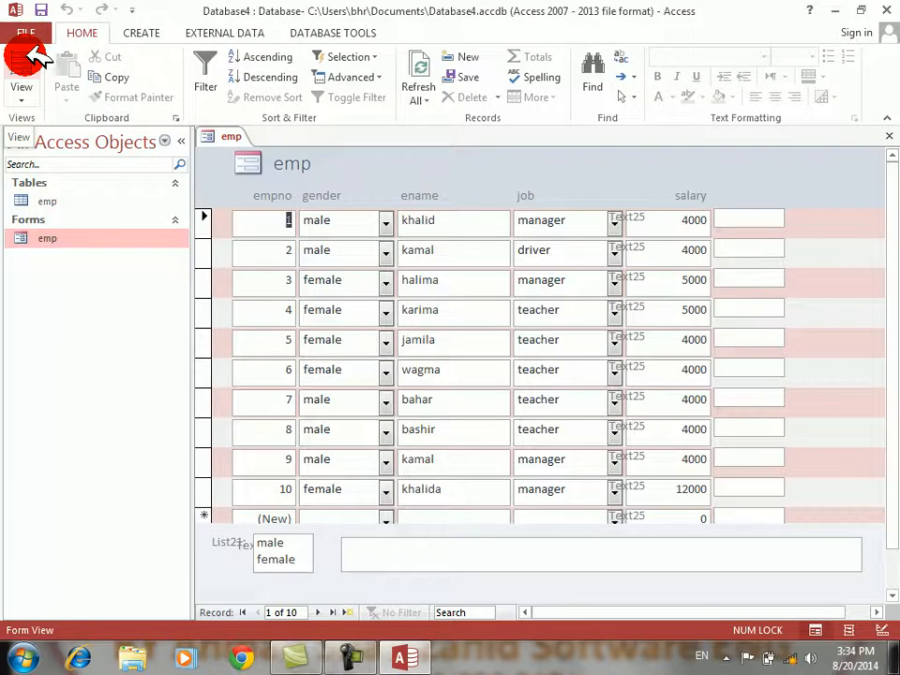
{"action": "right_click", "coordinate": [561, 167]}
{"action": "left_click", "coordinate": [586, 221]}
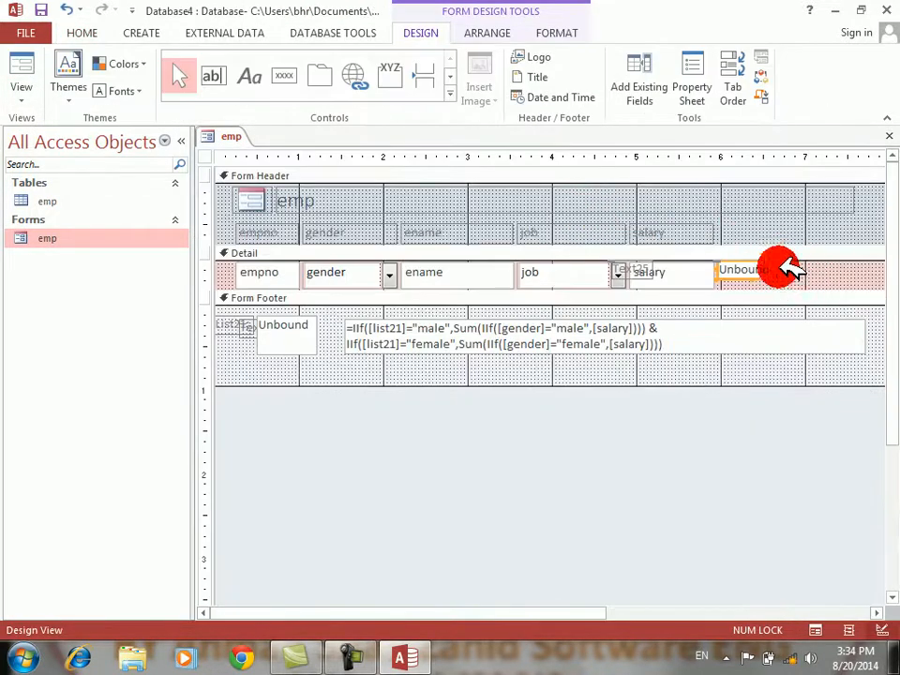
{"action": "key", "text": "Delete"}
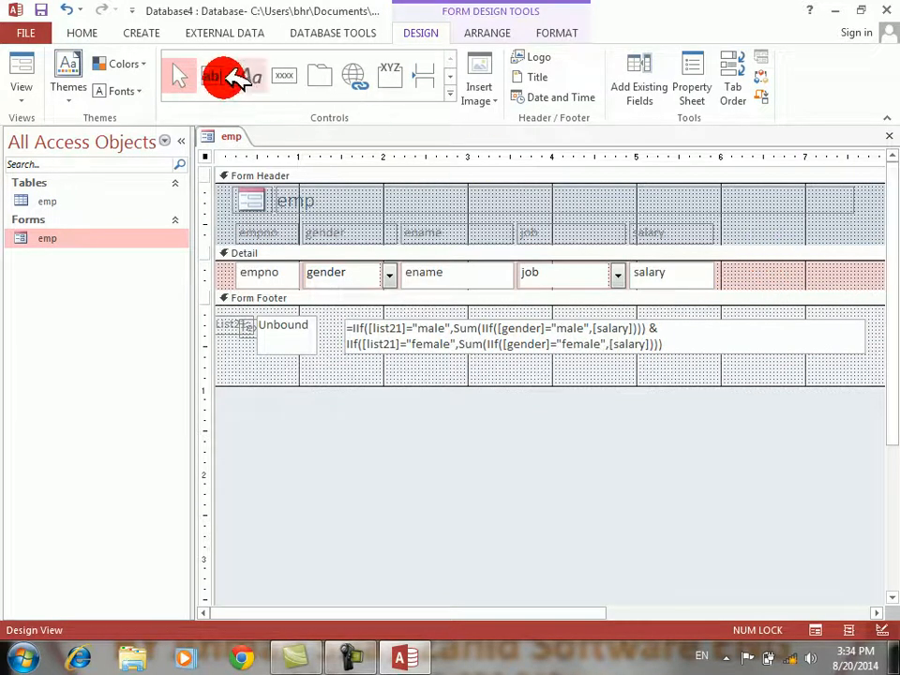
{"action": "left_click_drag", "start_coordinate": [457, 265], "coordinate": [434, 275]}
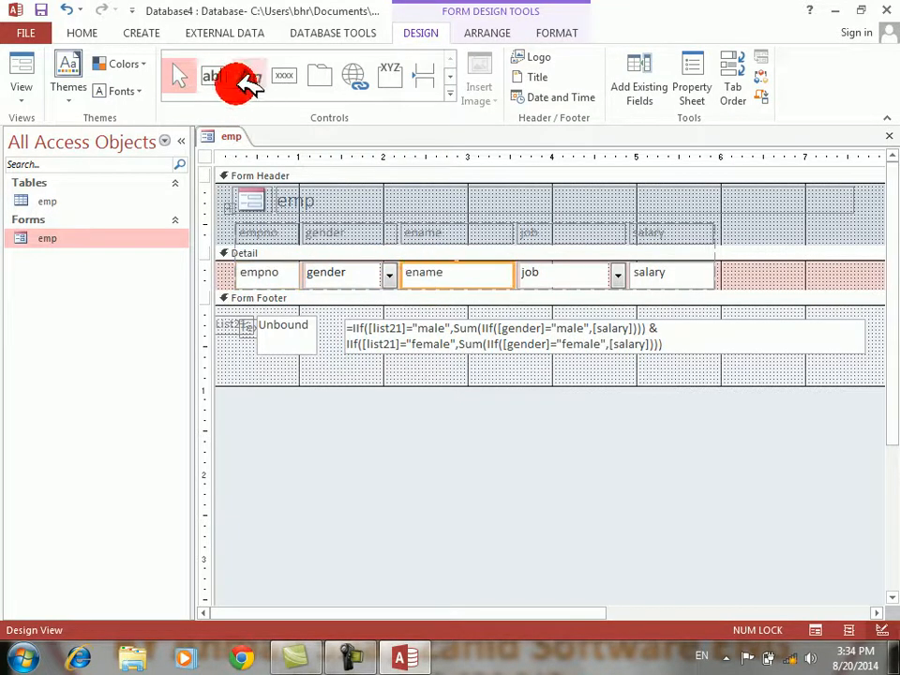
Draw a text box beside salary in the Detail section, delete its attached label and snap the box into the field row's layout
{"action": "left_click", "coordinate": [218, 75]}
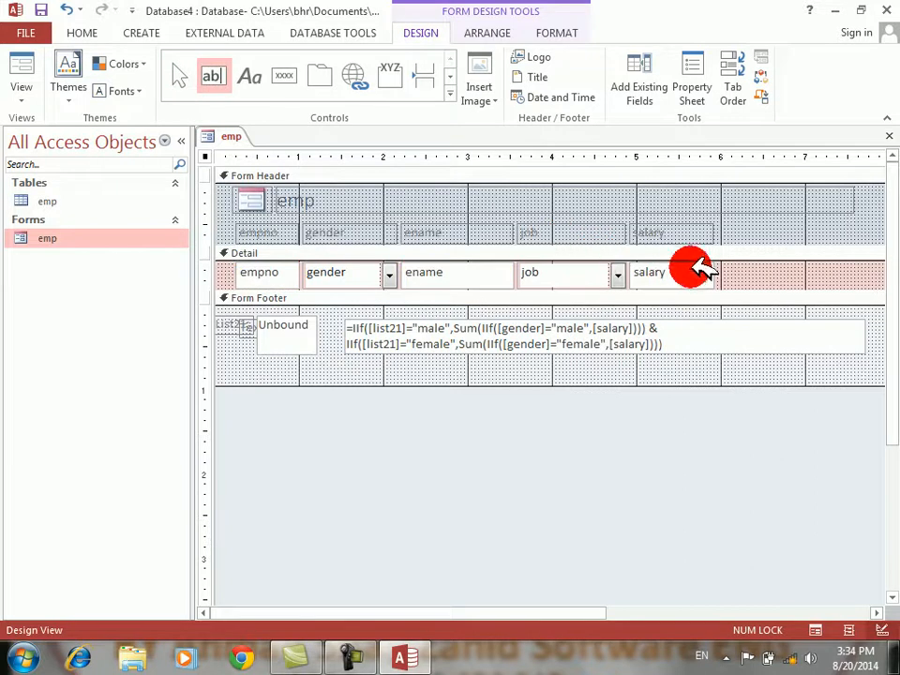
{"action": "left_click_drag", "start_coordinate": [718, 263], "coordinate": [795, 286]}
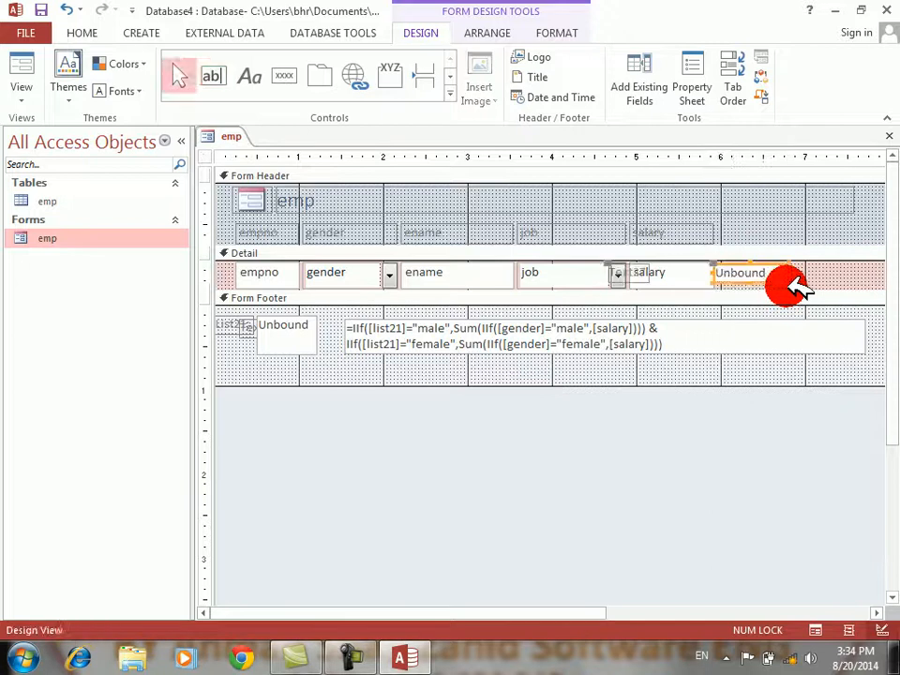
{"action": "left_click", "coordinate": [630, 273]}
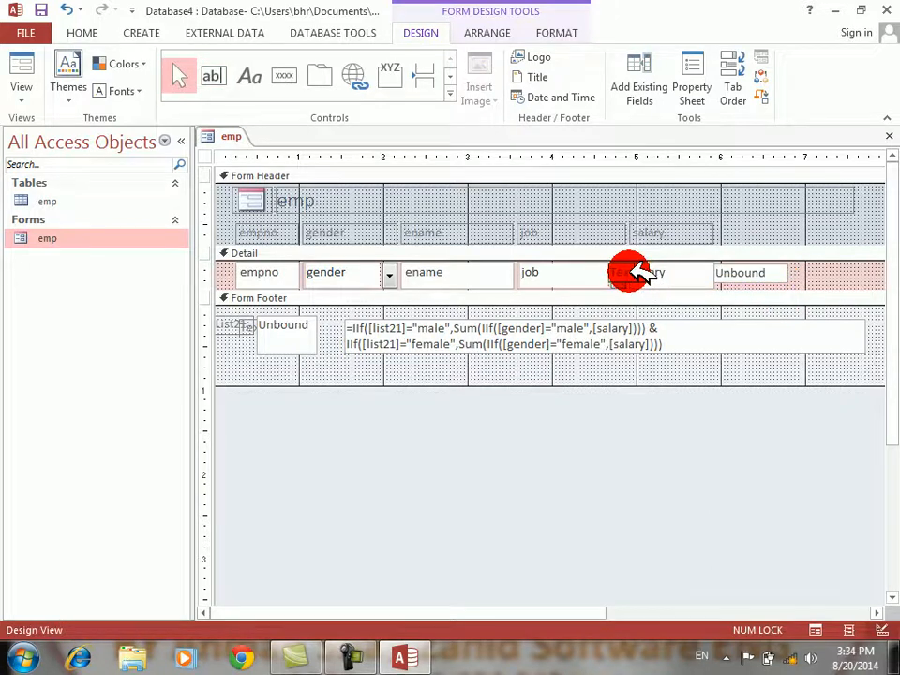
{"action": "key", "text": "Delete"}
{"action": "left_click", "coordinate": [736, 274]}
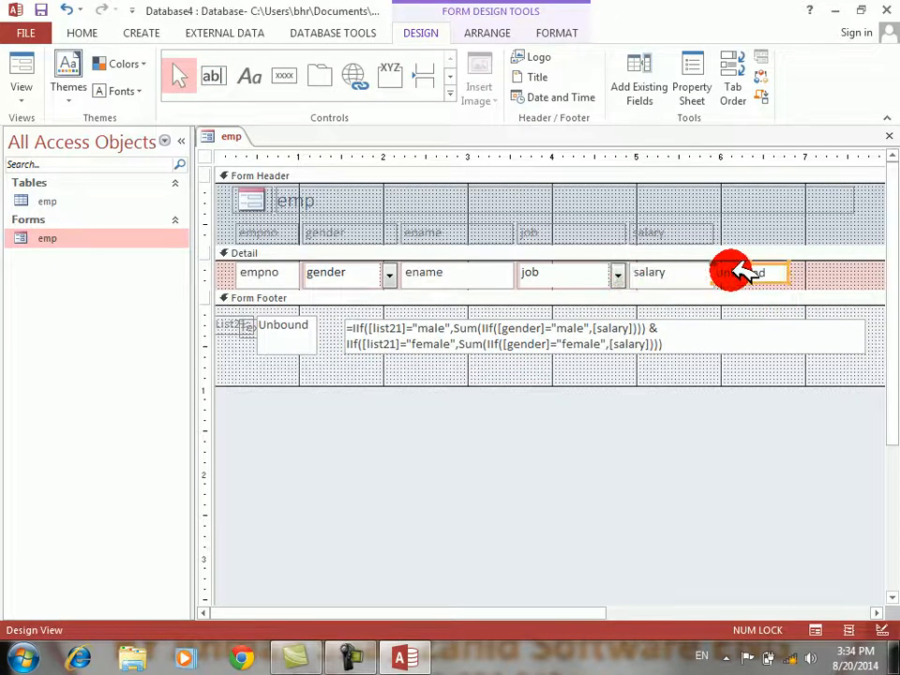
{"action": "left_click_drag", "start_coordinate": [733, 272], "coordinate": [733, 272]}
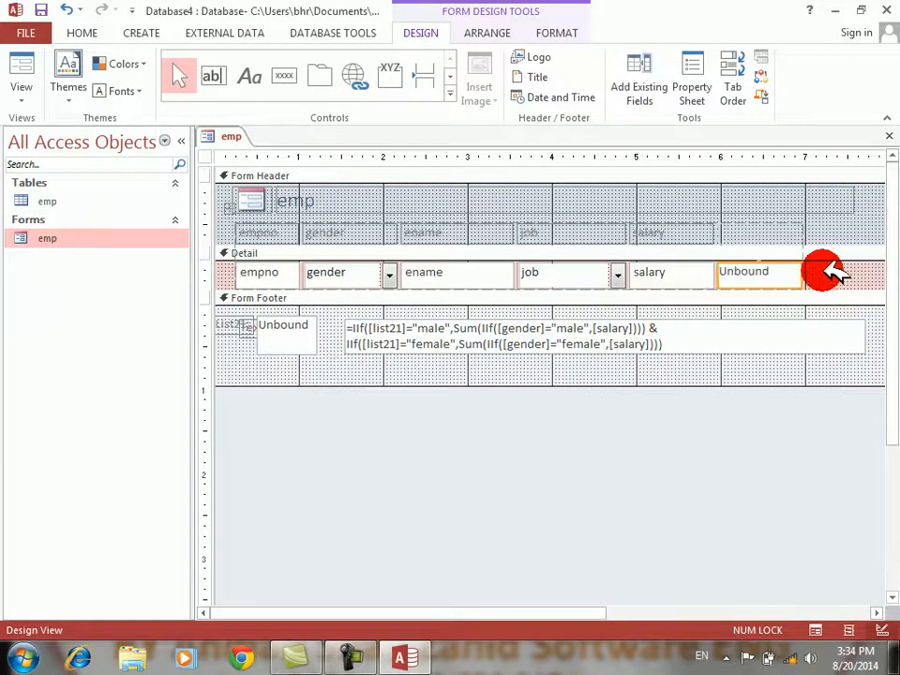
{"action": "left_click", "coordinate": [855, 275]}
{"action": "left_click", "coordinate": [790, 272]}
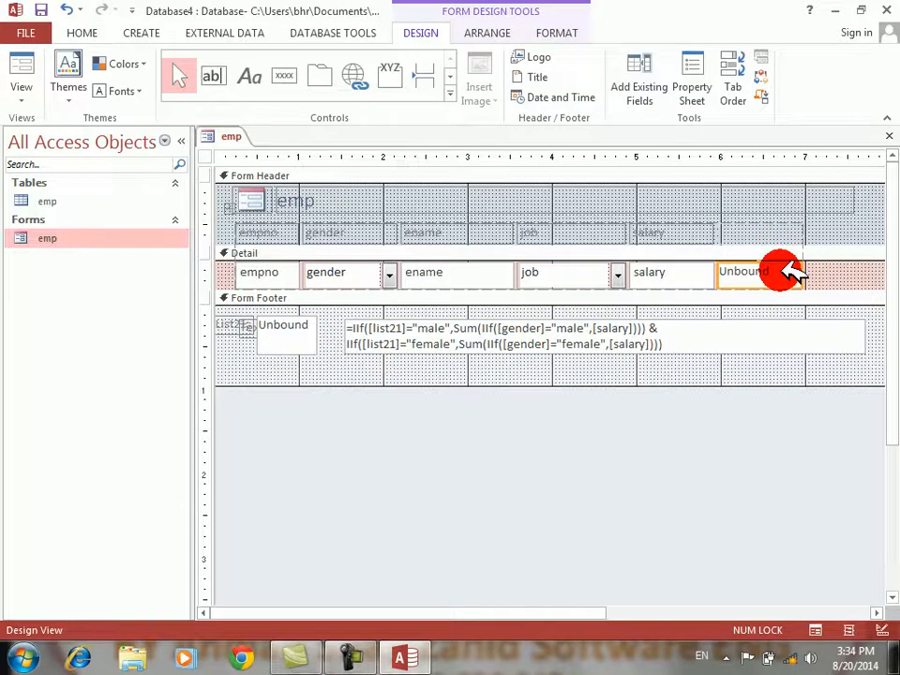
Set the new Detail text box's Control Source to the com field
{"action": "right_click", "coordinate": [790, 272]}
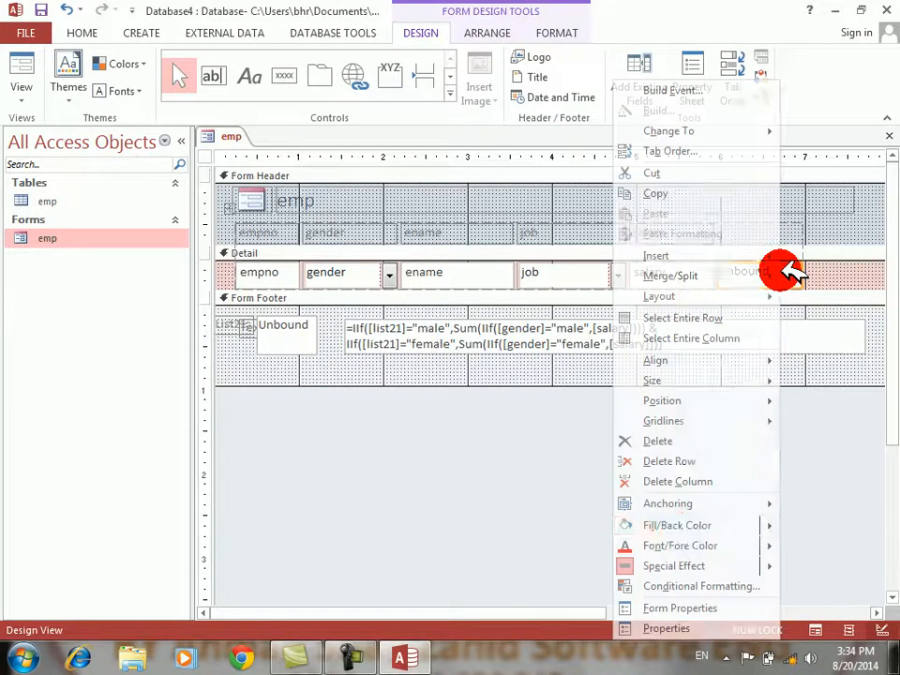
{"action": "left_click", "coordinate": [676, 629]}
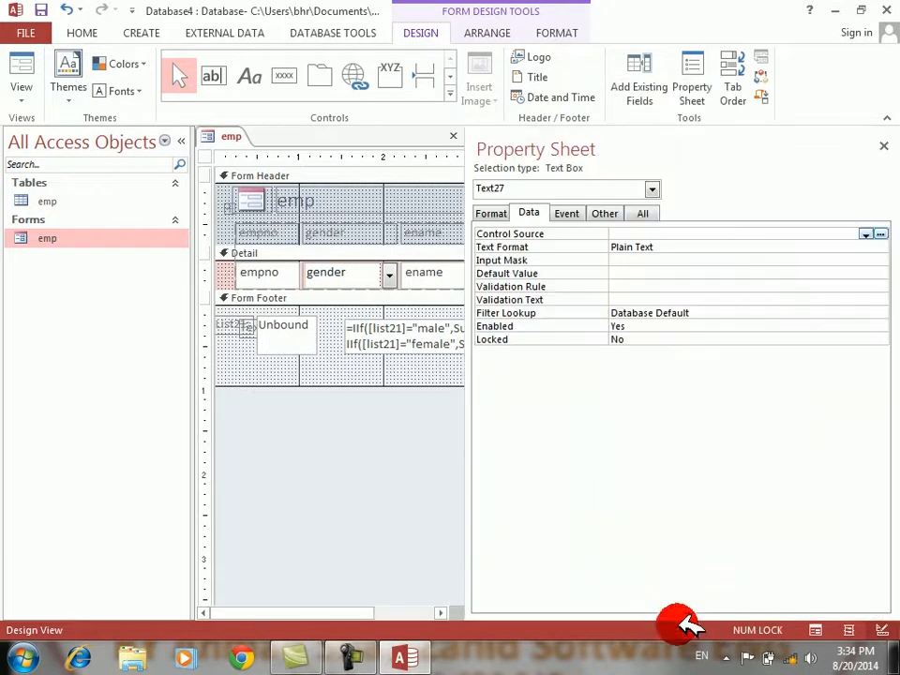
{"action": "left_click", "coordinate": [520, 232]}
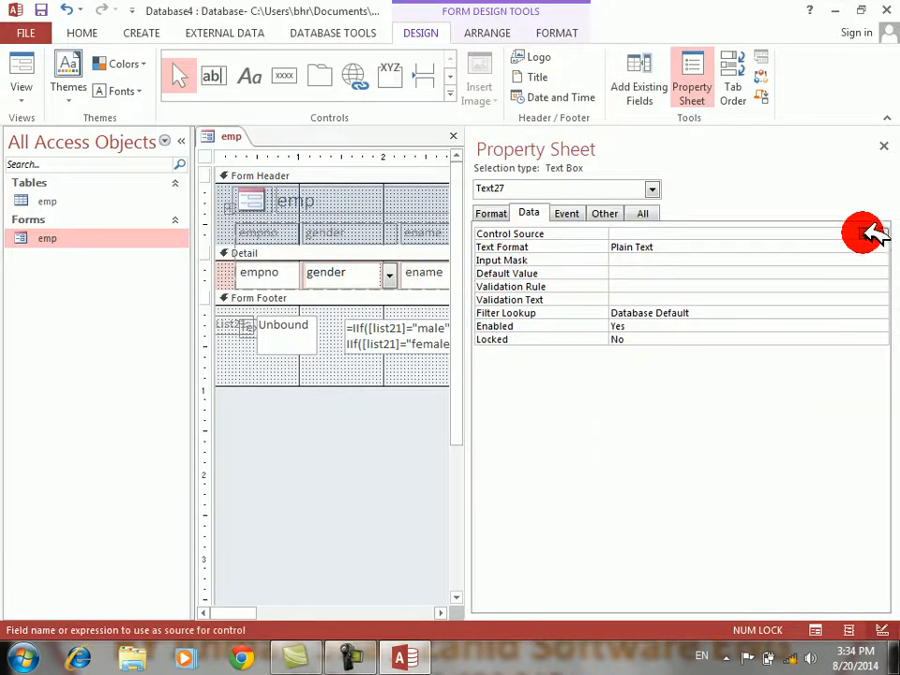
{"action": "left_click", "coordinate": [872, 232]}
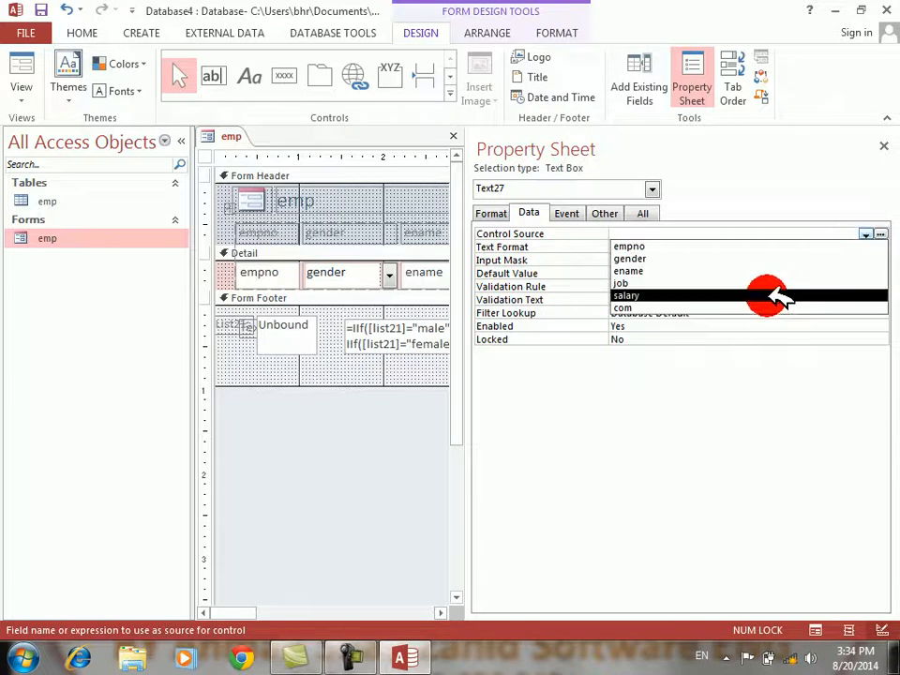
{"action": "left_click", "coordinate": [779, 308]}
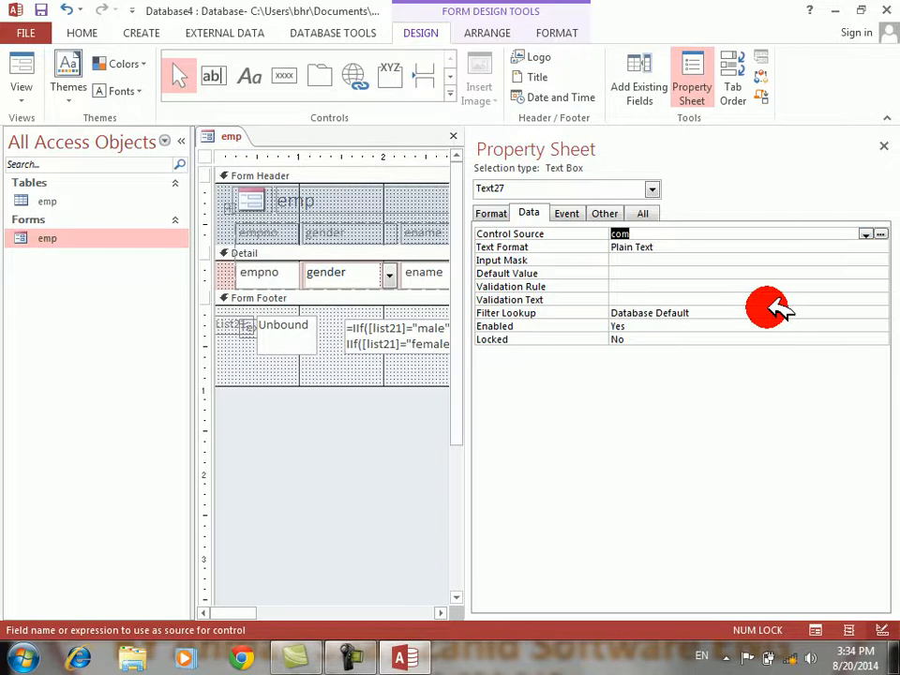
Preview the added com column in Form view, return to Design view and close the Property Sheet
{"action": "left_click", "coordinate": [30, 59]}
{"action": "right_click", "coordinate": [748, 174]}
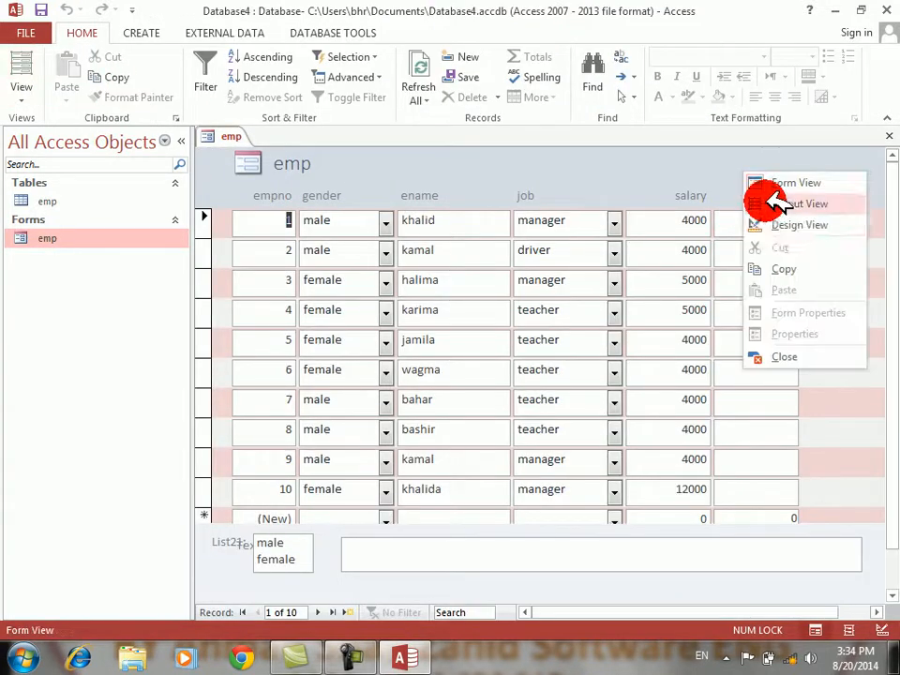
{"action": "left_click", "coordinate": [784, 225]}
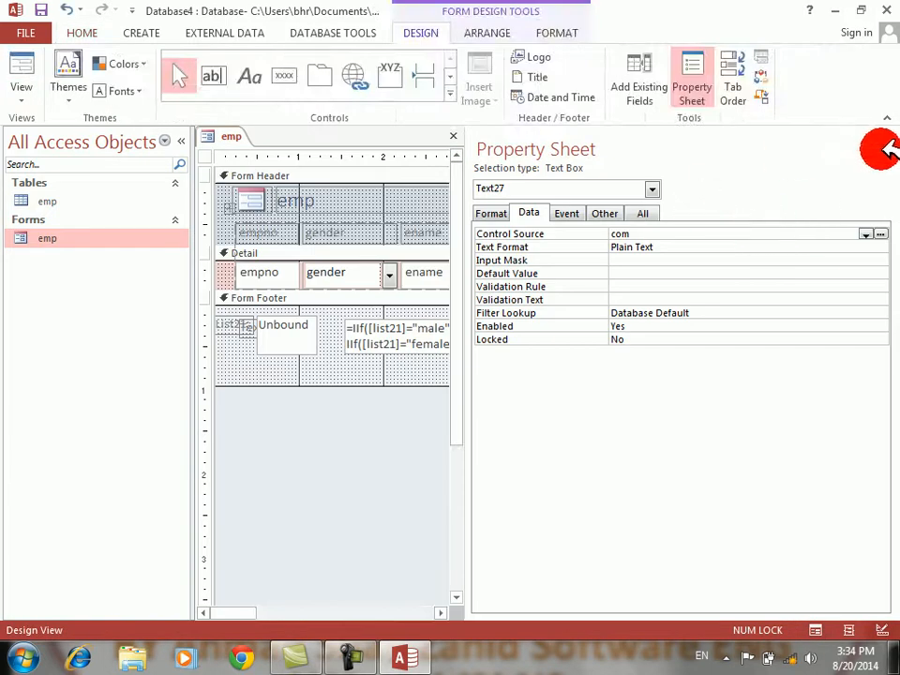
{"action": "left_click", "coordinate": [886, 147]}
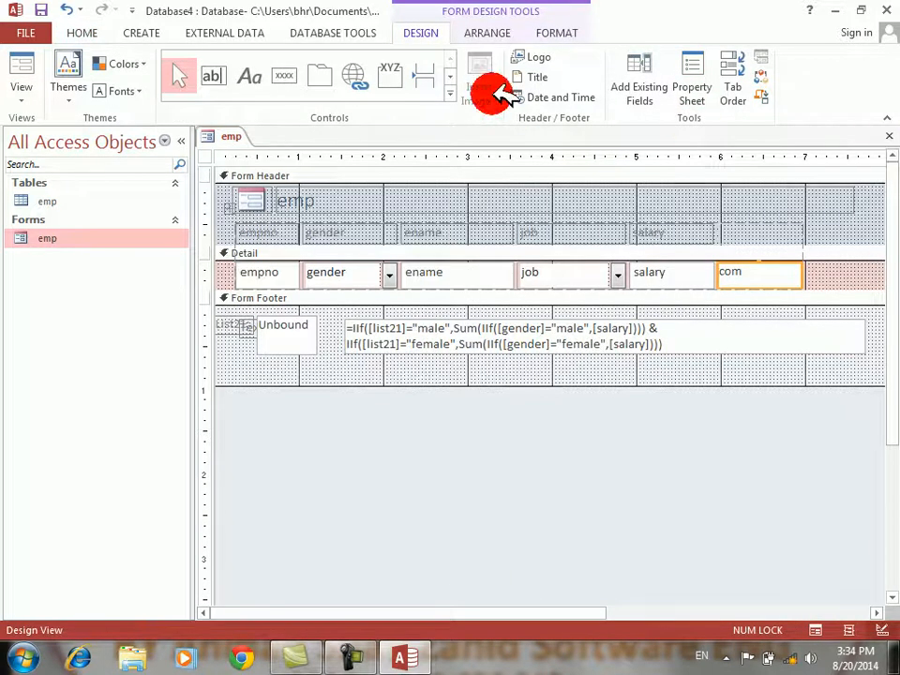
Add a label reading Com to the Form Header above the com text box and show the form in Form view
{"action": "left_click", "coordinate": [250, 76]}
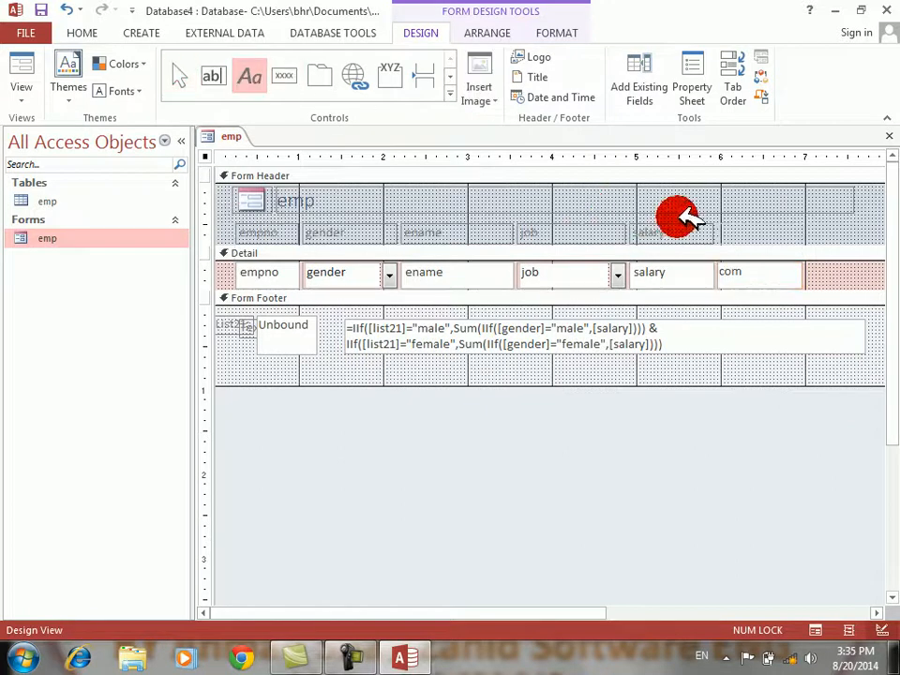
{"action": "left_click_drag", "start_coordinate": [718, 226], "coordinate": [808, 241]}
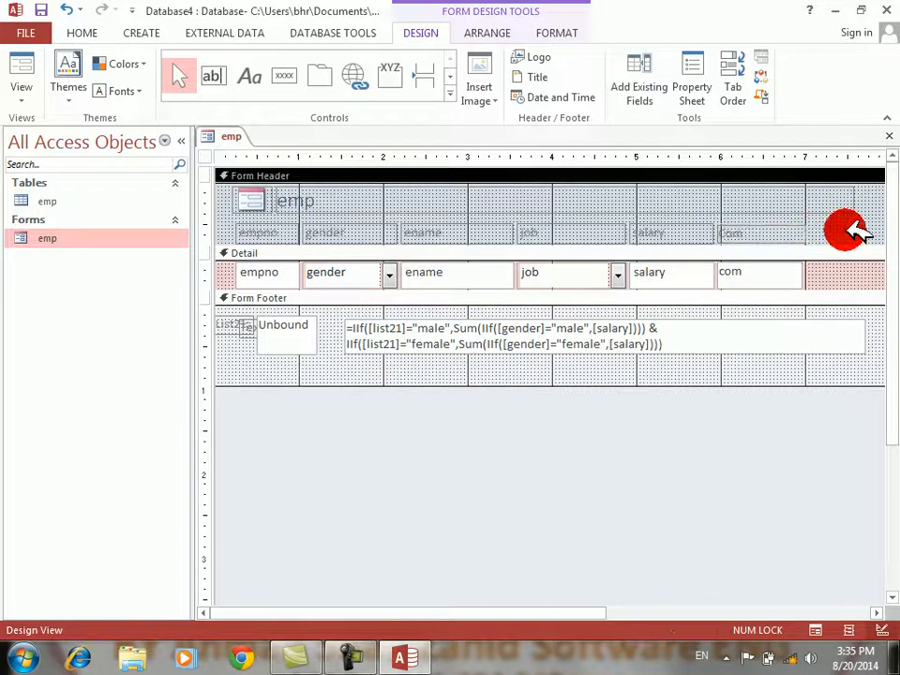
{"action": "left_click", "coordinate": [29, 58]}
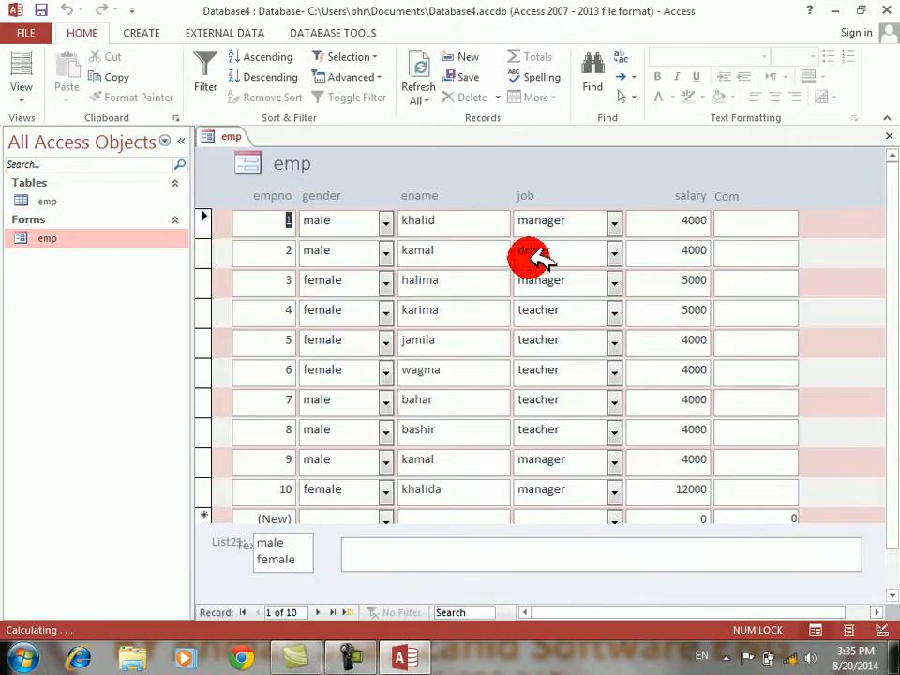
Enter com values 90, 0, 0, 700, 787 and 767 for the first six records, then close the form and save its design
{"action": "left_click", "coordinate": [741, 220]}
{"action": "type", "text": "90"}
{"action": "left_click", "coordinate": [747, 250]}
{"action": "type", "text": "0"}
{"action": "left_click", "coordinate": [756, 281]}
{"action": "type", "text": "0"}
{"action": "left_click", "coordinate": [761, 313]}
{"action": "type", "text": "70"}
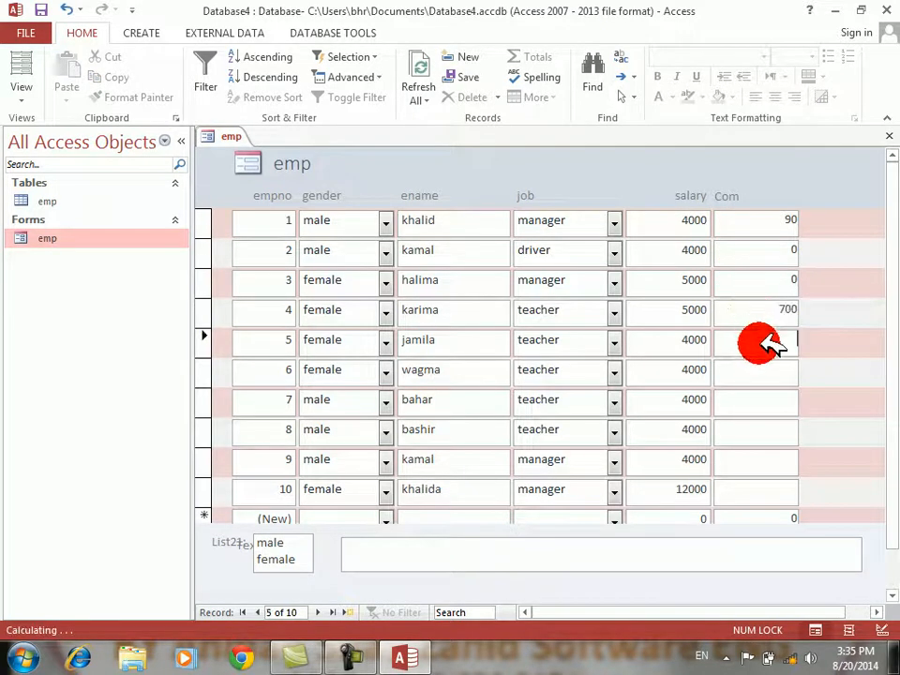
{"action": "type", "text": "787"}
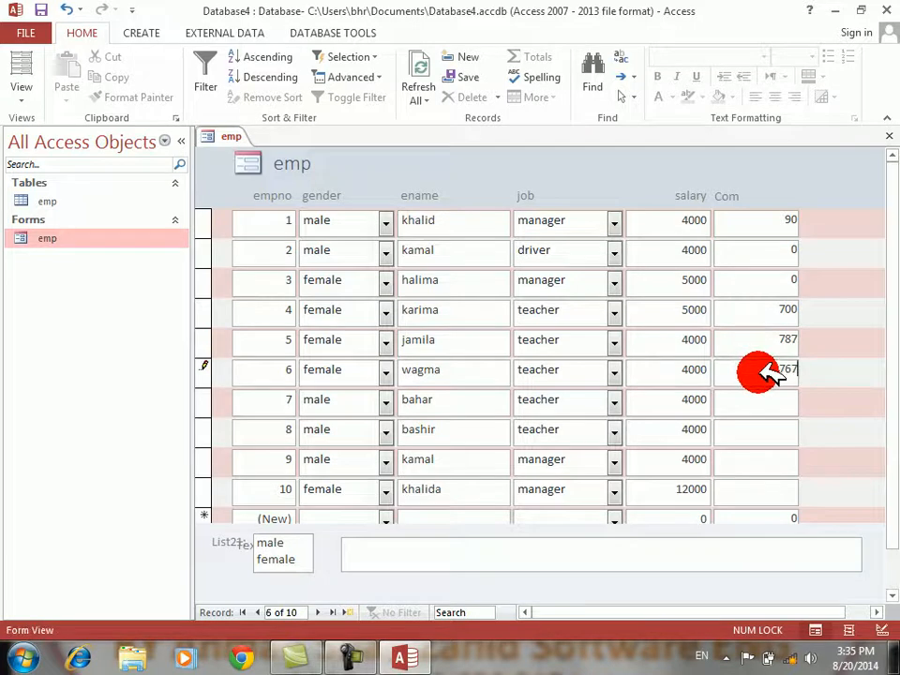
{"action": "key", "text": "ctrl+w"}
{"action": "key", "text": "Return"}
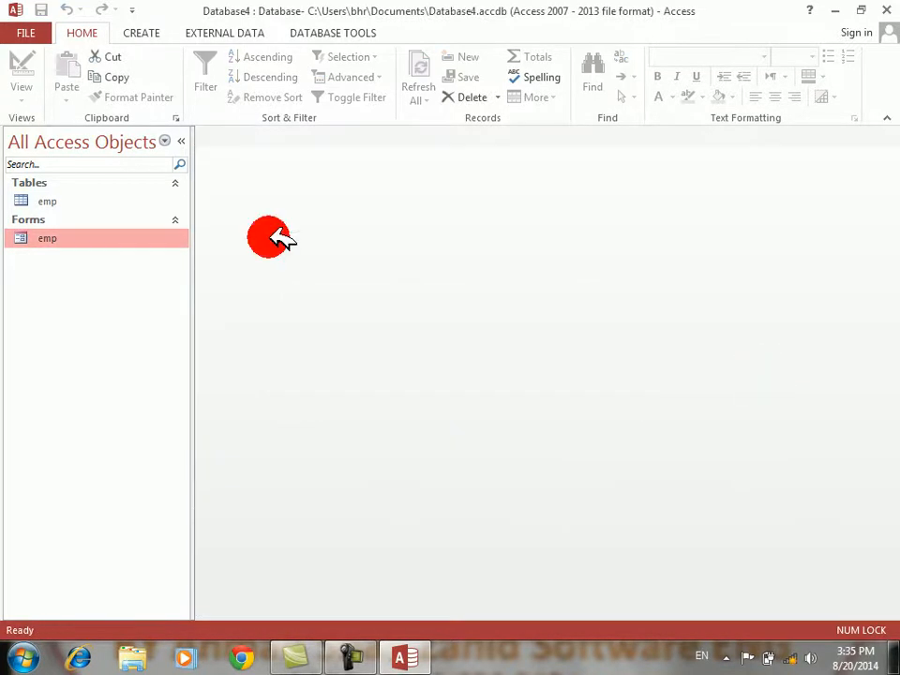
Open the emp table, check its com column for the values entered through the form, and close the table
{"action": "double_click", "coordinate": [66, 197]}
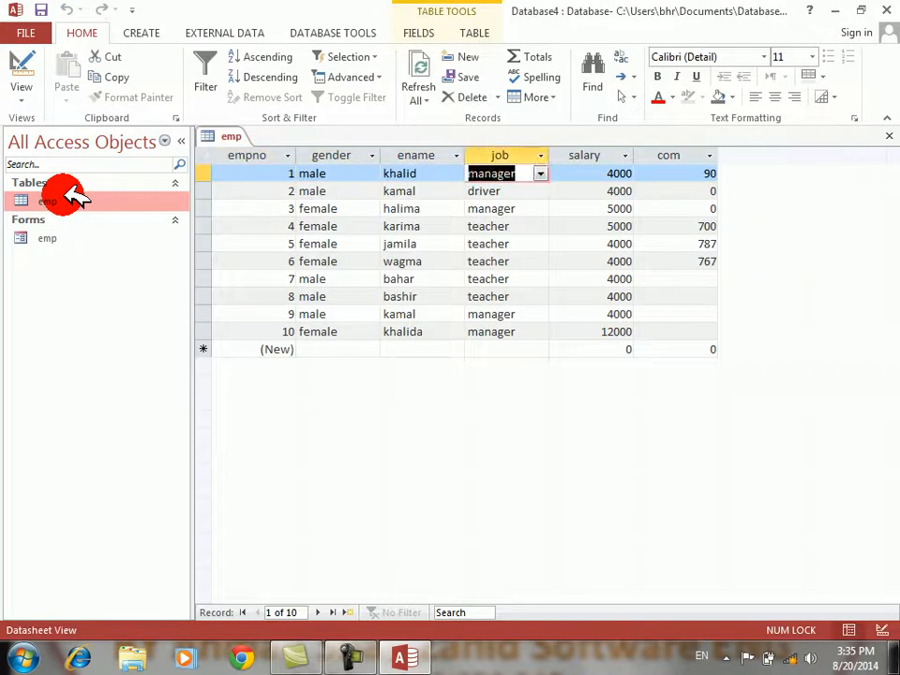
{"action": "key", "text": "Tab"}
{"action": "key", "text": "Tab"}
{"action": "key", "text": "Tab"}
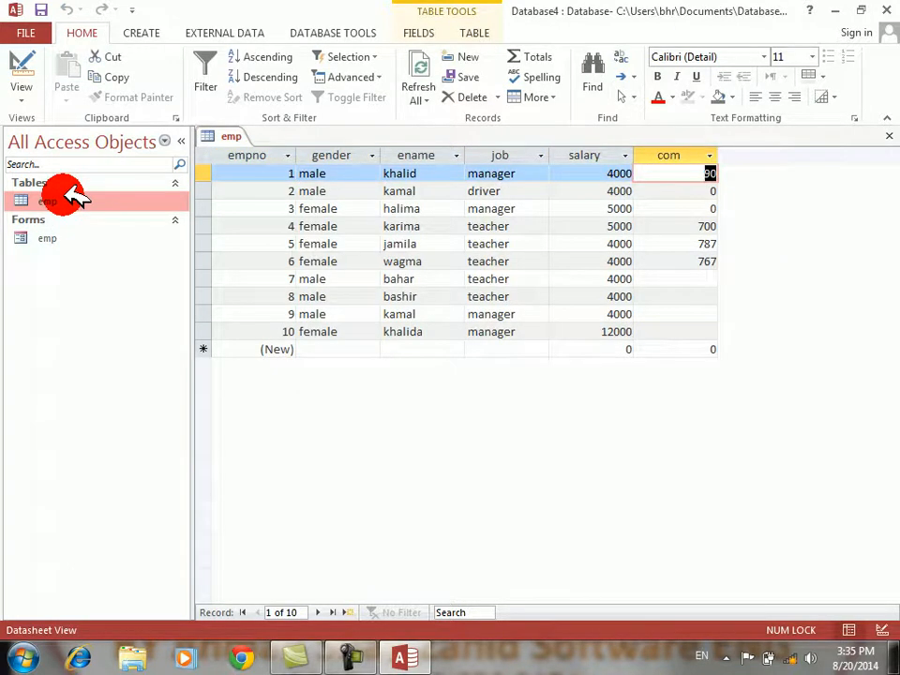
{"action": "key", "text": "ctrl+w"}
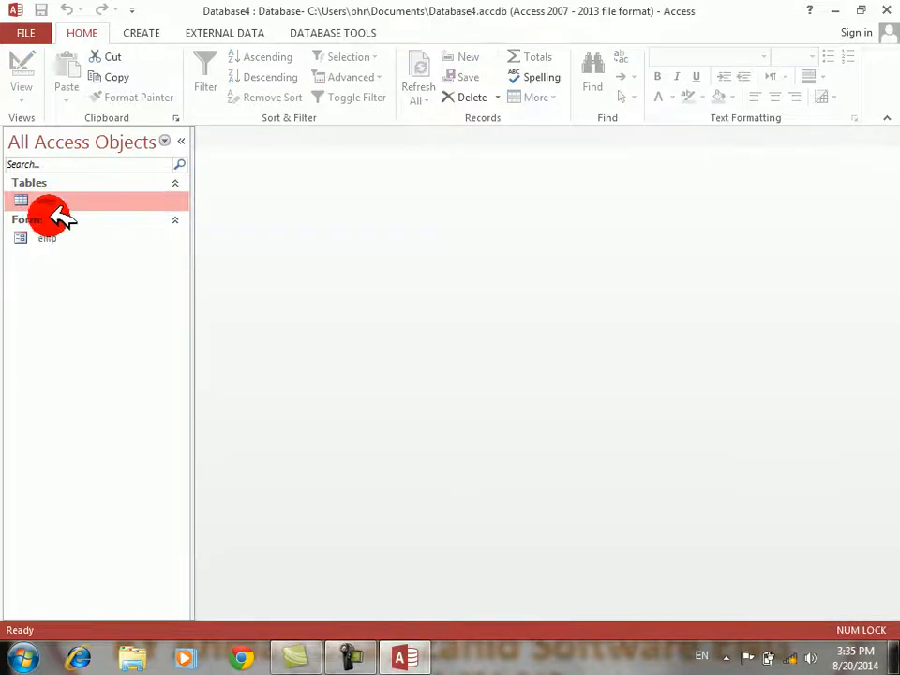
Delete the emp form permanently from the database
{"action": "left_click", "coordinate": [49, 236]}
{"action": "key", "text": "Delete"}
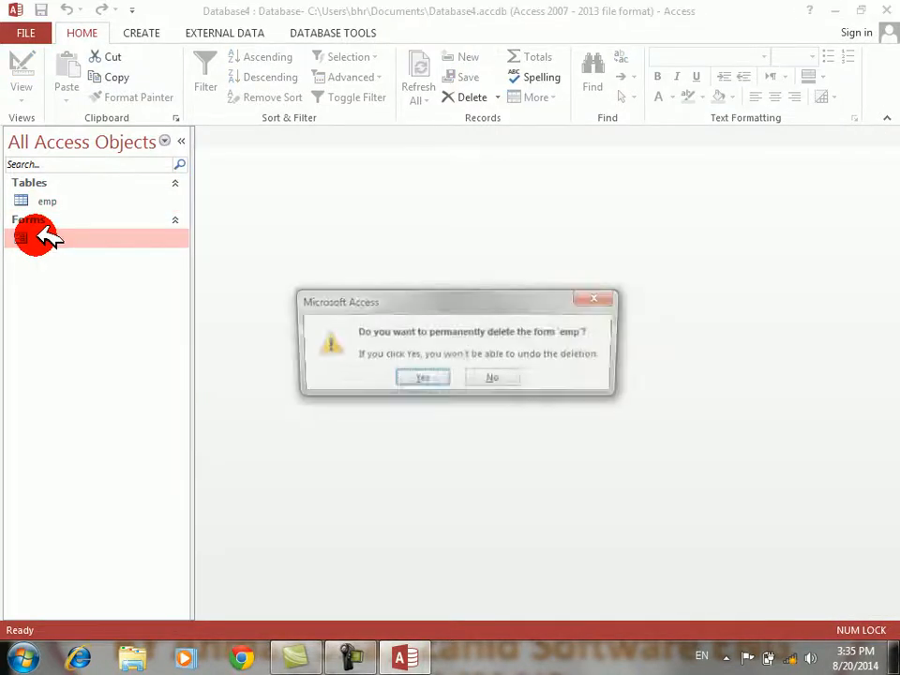
{"action": "key", "text": "Return"}
Create a new form from the emp table and switch it to Design view
{"action": "left_click", "coordinate": [38, 201]}
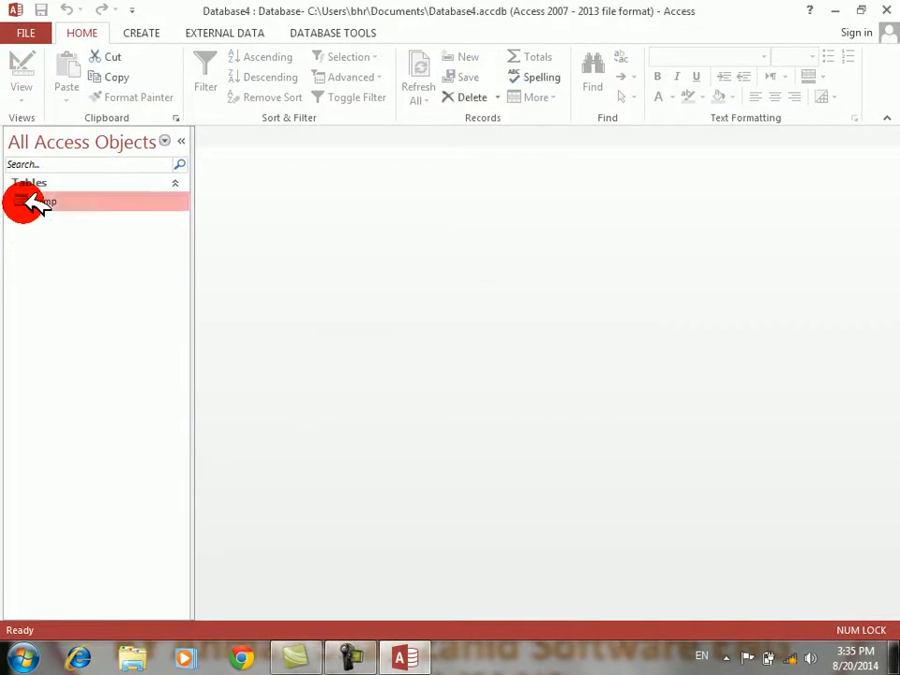
{"action": "left_click", "coordinate": [136, 35]}
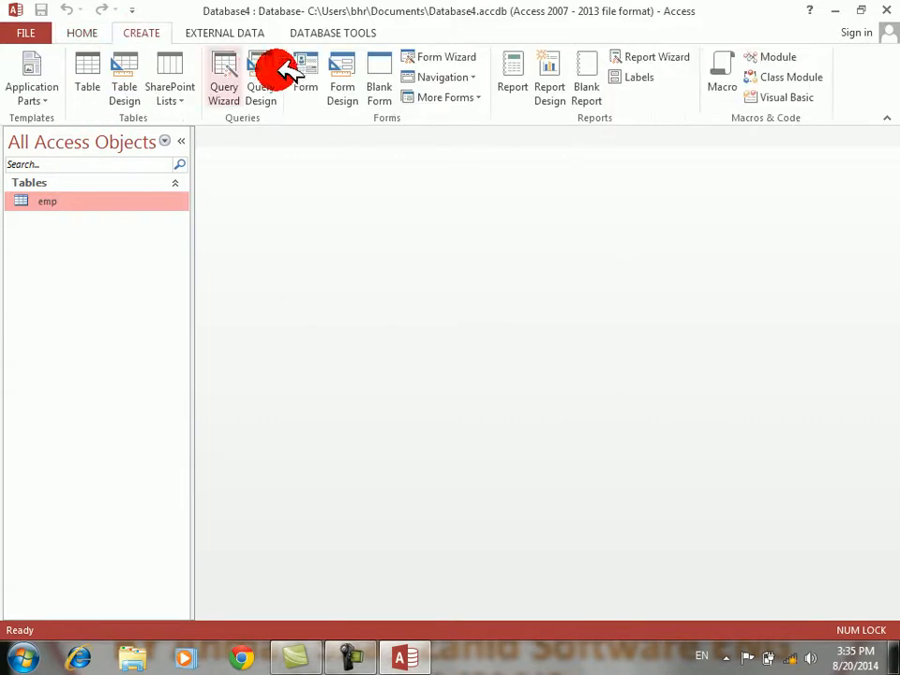
{"action": "left_click", "coordinate": [306, 75]}
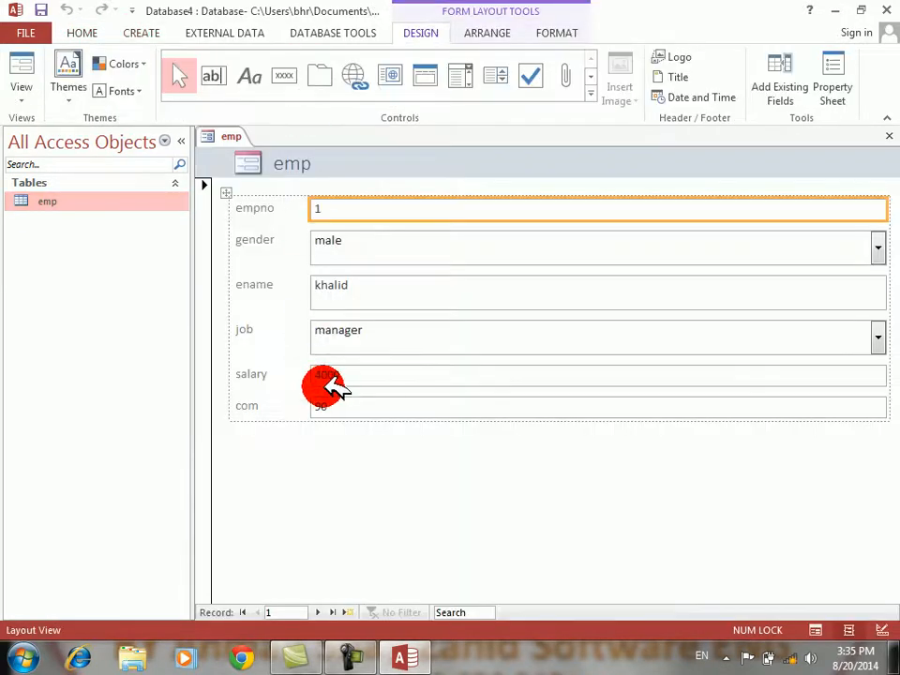
{"action": "right_click", "coordinate": [385, 494]}
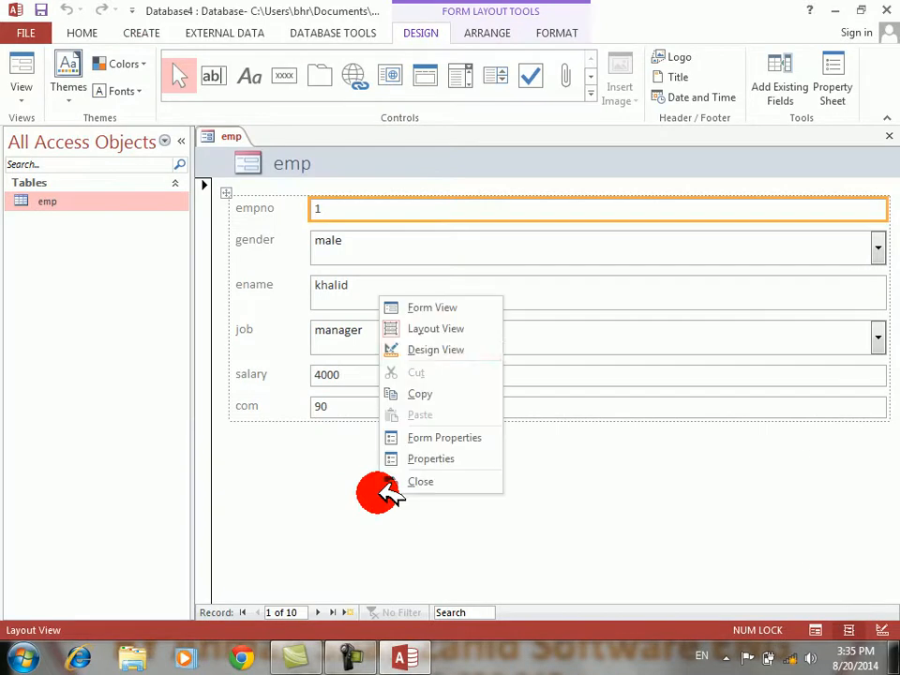
{"action": "left_click", "coordinate": [432, 349]}
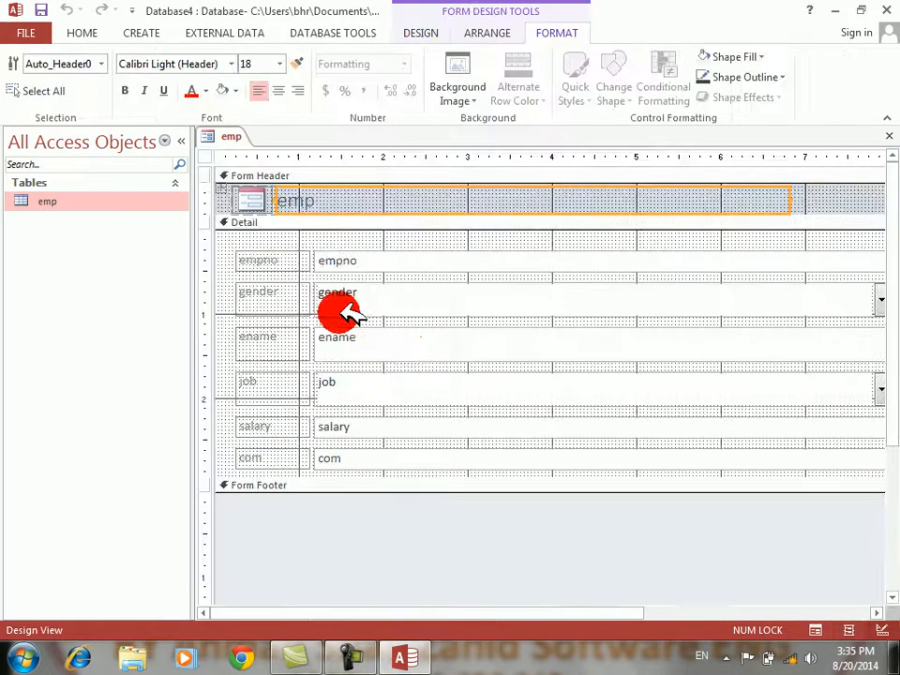
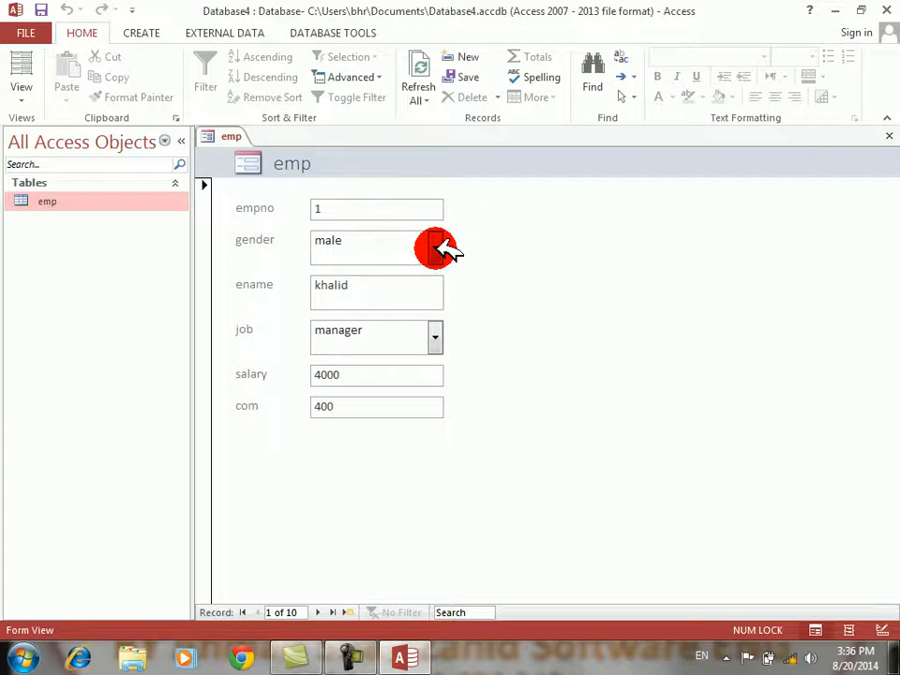
Test the com calculation by switching the first record's gender to female and back to male
{"action": "left_click", "coordinate": [445, 249]}
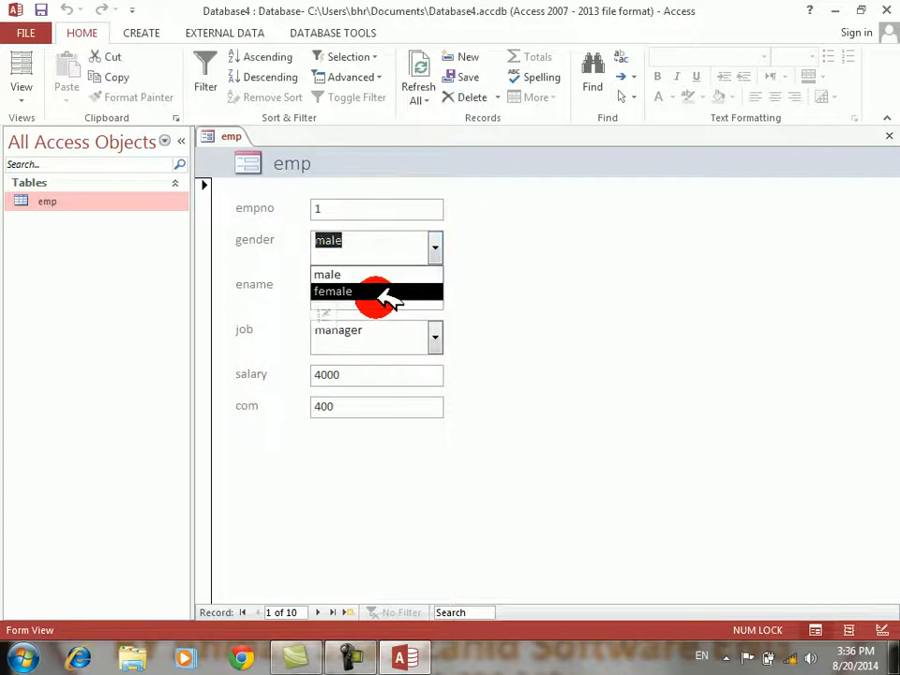
{"action": "left_click", "coordinate": [392, 292]}
{"action": "left_click", "coordinate": [436, 248]}
{"action": "left_click", "coordinate": [410, 274]}
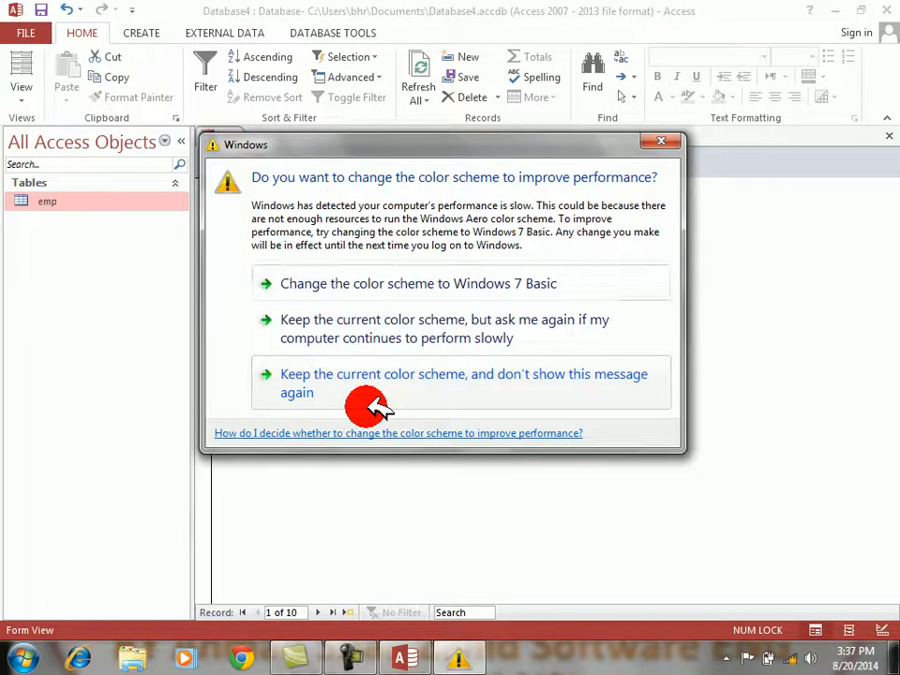
Accept changing the color scheme to Windows 7 Basic and try to erase the first record's com value
{"action": "left_click", "coordinate": [448, 279]}
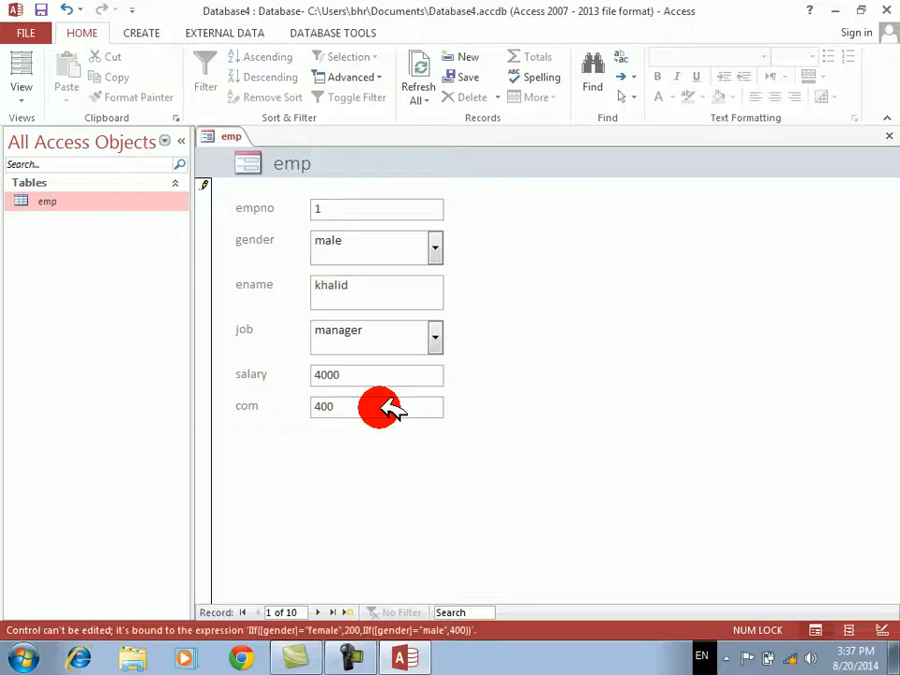
{"action": "key", "text": "BackSpace"}
{"action": "key", "text": "BackSpace"}
Start a new record with gender male and try to erase its com value
{"action": "left_click", "coordinate": [347, 612]}
{"action": "left_click", "coordinate": [437, 245]}
{"action": "left_click", "coordinate": [386, 272]}
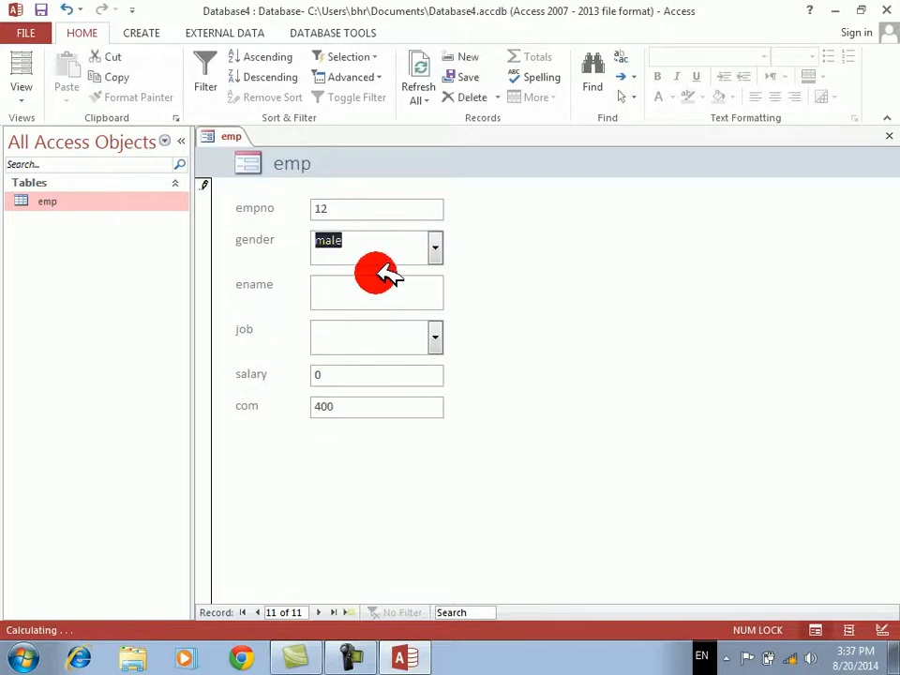
{"action": "left_click", "coordinate": [347, 403]}
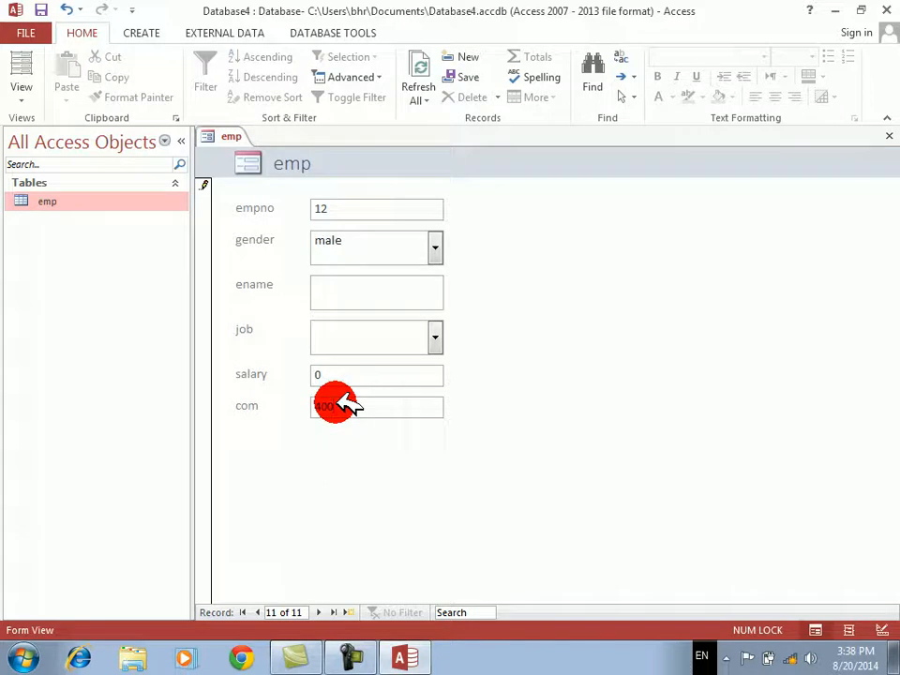
{"action": "key", "text": "BackSpace"}
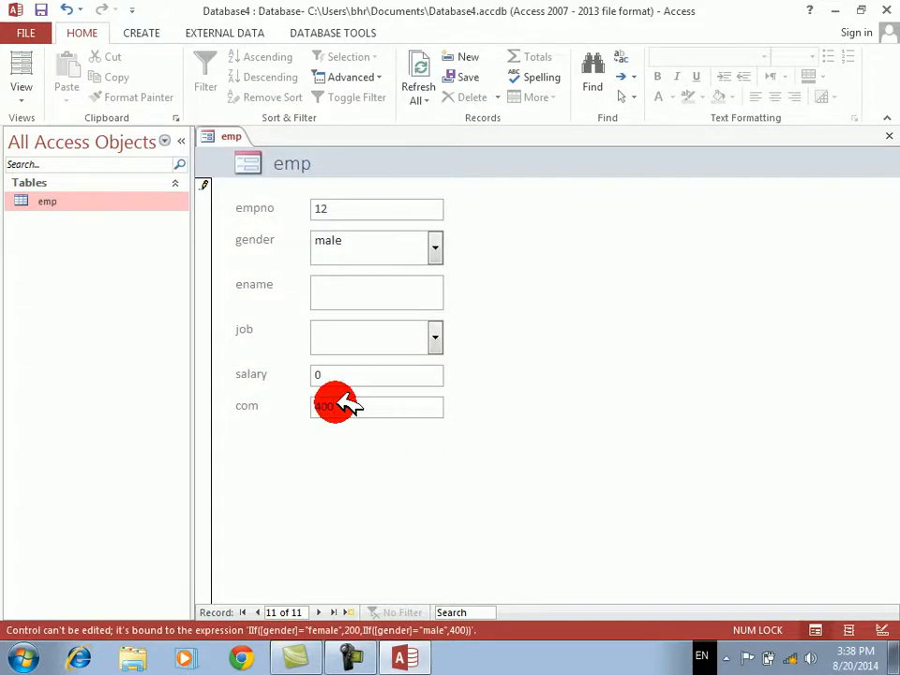
{"action": "key", "text": "BackSpace"}
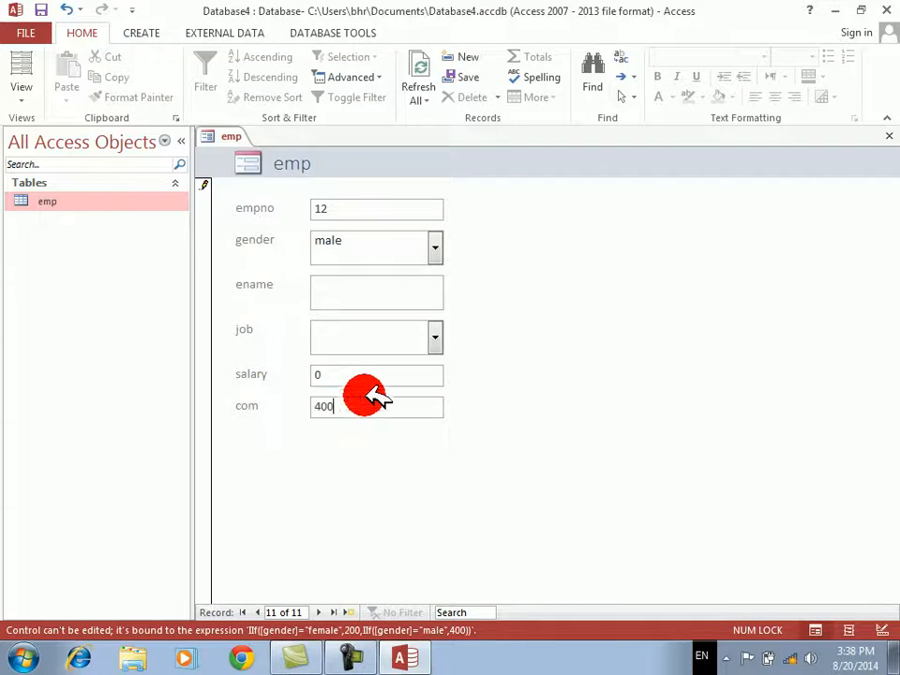
Return the form to Design view and extend the Detail section slightly below the com field
{"action": "right_click", "coordinate": [659, 242]}
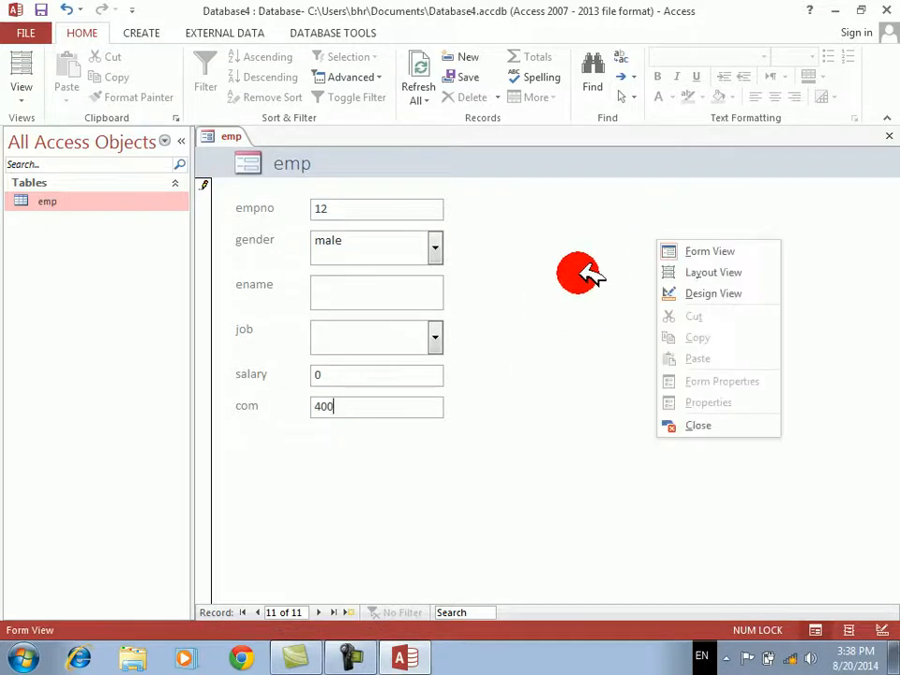
{"action": "left_click", "coordinate": [677, 293]}
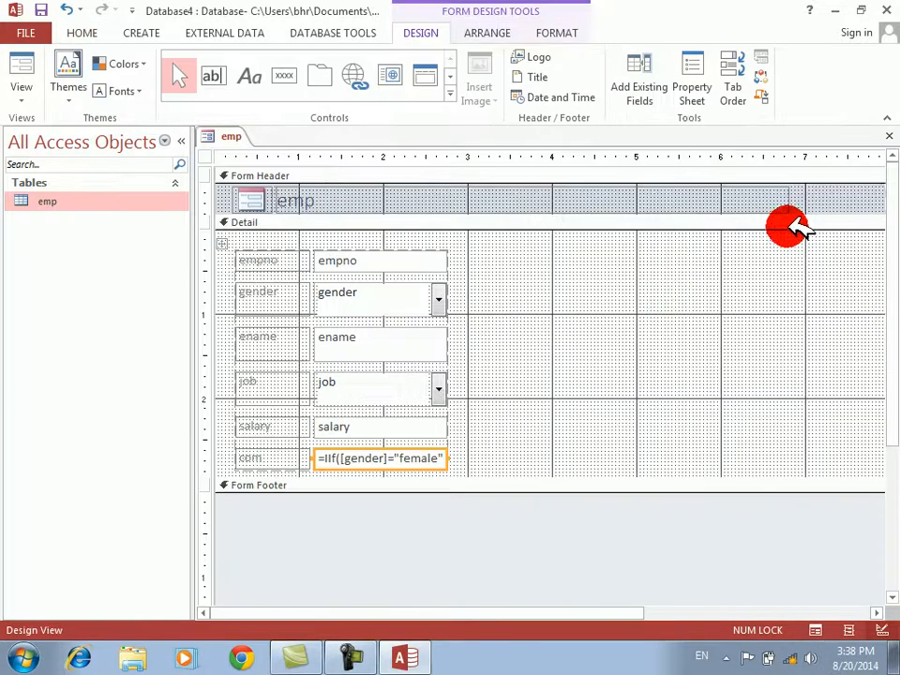
{"action": "mouse_move", "coordinate": [892, 187]}
{"action": "left_mouse_down"}
{"action": "mouse_move", "coordinate": [894, 207]}
{"action": "mouse_move", "coordinate": [894, 178]}
{"action": "left_mouse_up"}
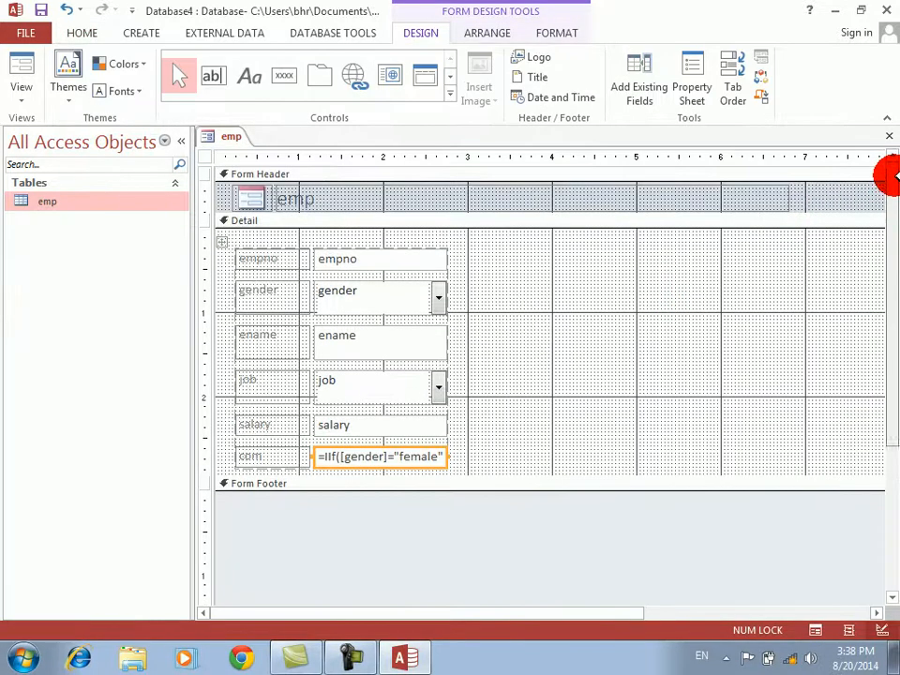
{"action": "left_click", "coordinate": [441, 478]}
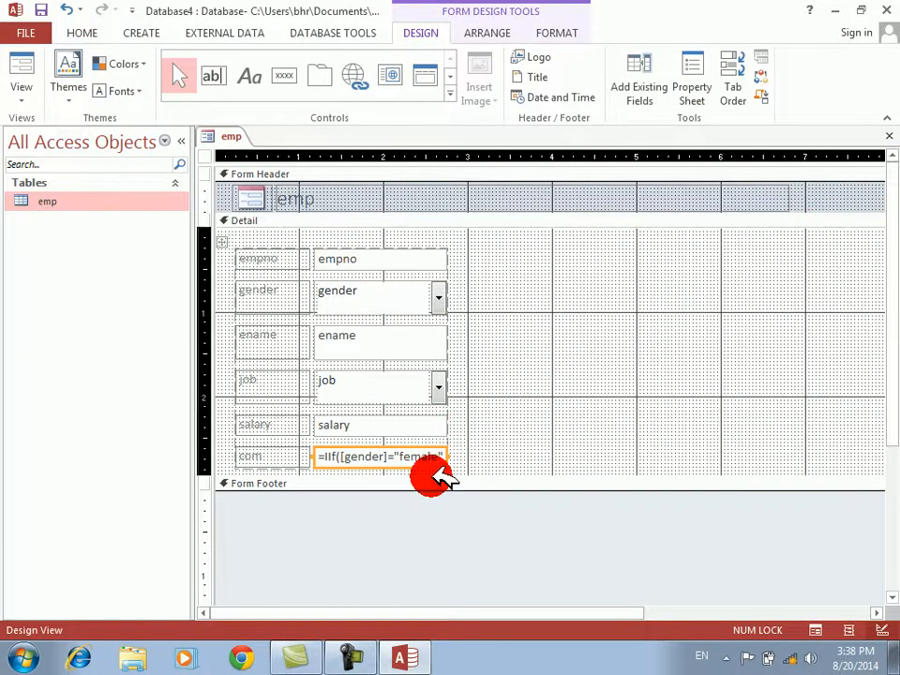
{"action": "left_click_drag", "start_coordinate": [441, 479], "coordinate": [441, 490]}
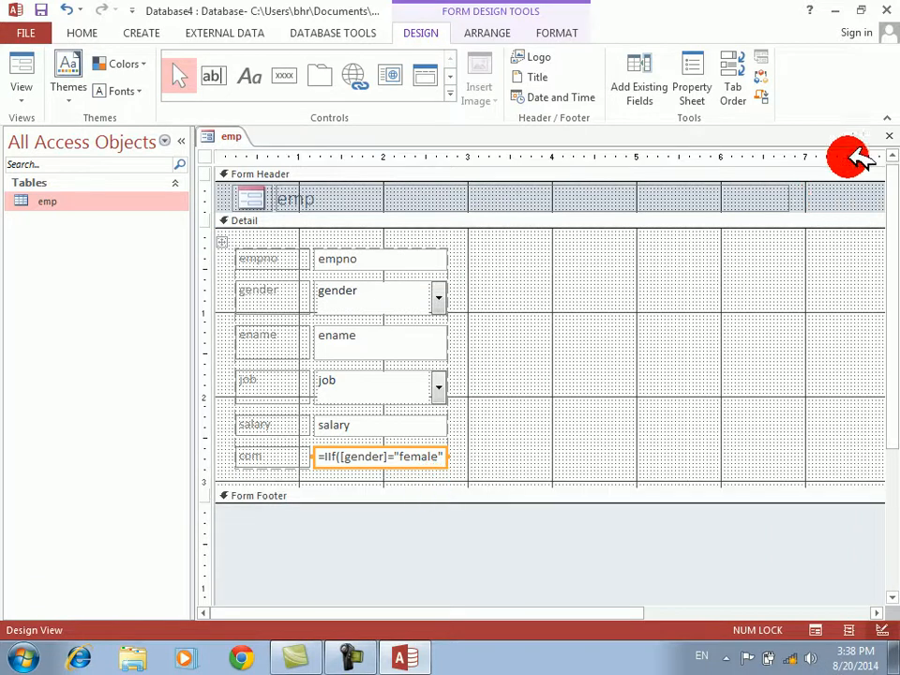
Close the emp form without saving its design and delete the emp table
{"action": "left_click", "coordinate": [887, 136]}
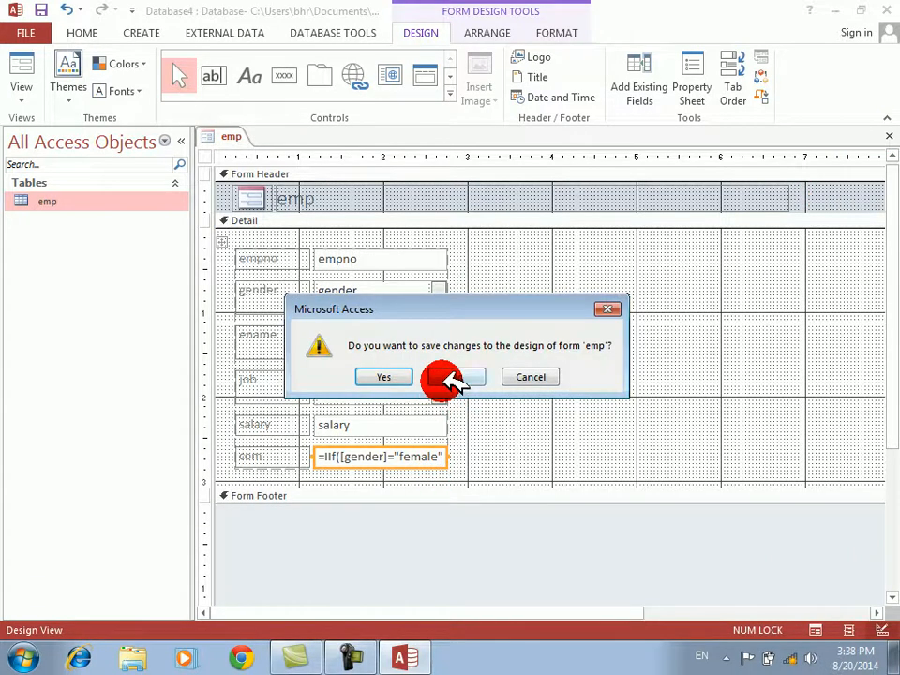
{"action": "left_click", "coordinate": [450, 379]}
{"action": "key", "text": "Delete"}
{"action": "key", "text": "Return"}
Start a new table in Design view with rollno as AutoNumber and sname and fname as Short Text
{"action": "left_click", "coordinate": [145, 31]}
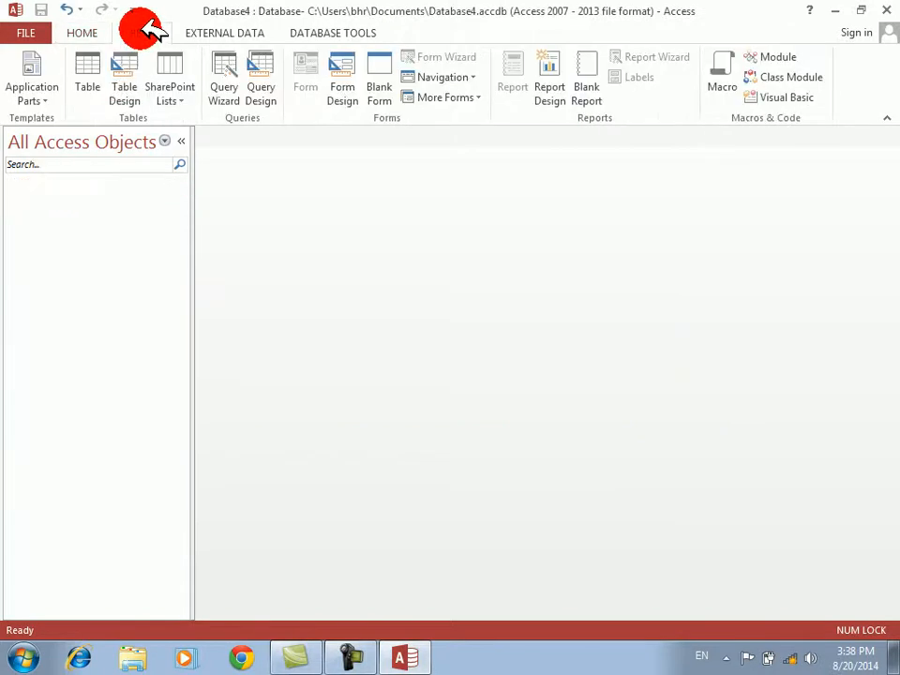
{"action": "left_click", "coordinate": [124, 75]}
{"action": "type", "text": "rollno"}
{"action": "key", "text": "Return"}
{"action": "key", "text": "Return"}
{"action": "key", "text": "Return"}
{"action": "type", "text": "sname"}
{"action": "key", "text": "Return"}
{"action": "key", "text": "Return"}
{"action": "key", "text": "Return"}
{"action": "type", "text": "fname"}
{"action": "key", "text": "Return"}
{"action": "key", "text": "Return"}
Add the subject fields english, pushto, dari and maths, all with the Number data type
{"action": "type", "text": "english"}
{"action": "key", "text": "Return"}
{"action": "type", "text": "n"}
{"action": "key", "text": "Return"}
{"action": "key", "text": "Return"}
{"action": "type", "text": "pushto"}
{"action": "key", "text": "Return"}
{"action": "type", "text": "n"}
{"action": "key", "text": "Return"}
{"action": "key", "text": "Return"}
{"action": "type", "text": "dari"}
{"action": "key", "text": "Return"}
{"action": "type", "text": "n"}
{"action": "key", "text": "Return"}
{"action": "key", "text": "Return"}
{"action": "type", "text": "maths"}
{"action": "key", "text": "Return"}
{"action": "type", "text": "n"}
{"action": "key", "text": "Return"}
{"action": "key", "text": "Return"}
Add totalmarks, obtainmarks and percentage as Number fields, and grade as a Short Text field
{"action": "type", "text": "totalmarks"}
{"action": "key", "text": "Return"}
{"action": "type", "text": "n"}
{"action": "key", "text": "Return"}
{"action": "key", "text": "Return"}
{"action": "type", "text": "obtainmarks"}
{"action": "key", "text": "Return"}
{"action": "type", "text": "n"}
{"action": "key", "text": "Return"}
{"action": "key", "text": "Return"}
{"action": "type", "text": "percentage"}
{"action": "key", "text": "Return"}
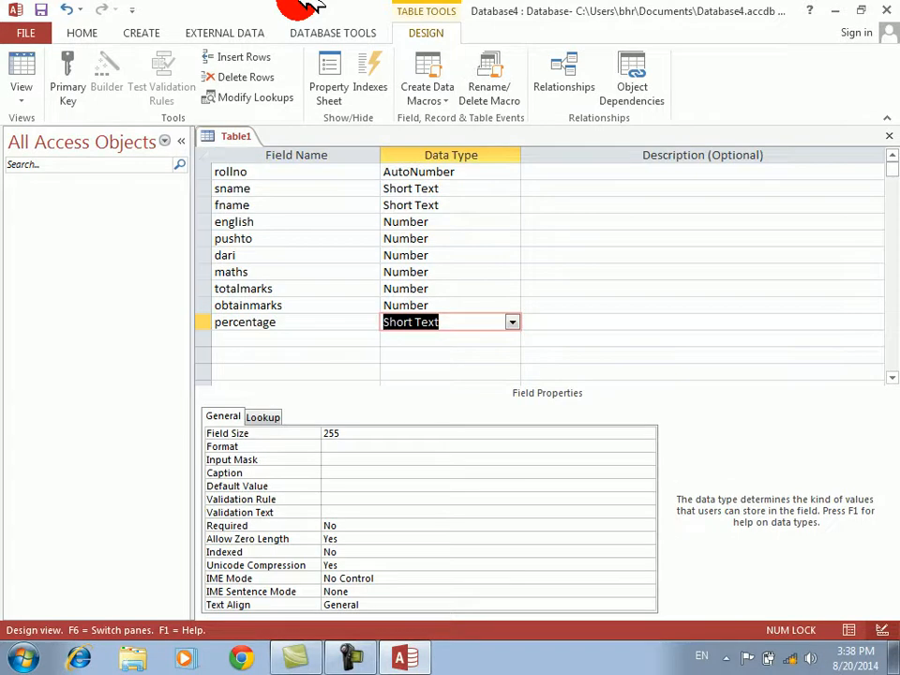
{"action": "type", "text": "n"}
{"action": "key", "text": "Return"}
{"action": "key", "text": "Return"}
{"action": "type", "text": "grade"}
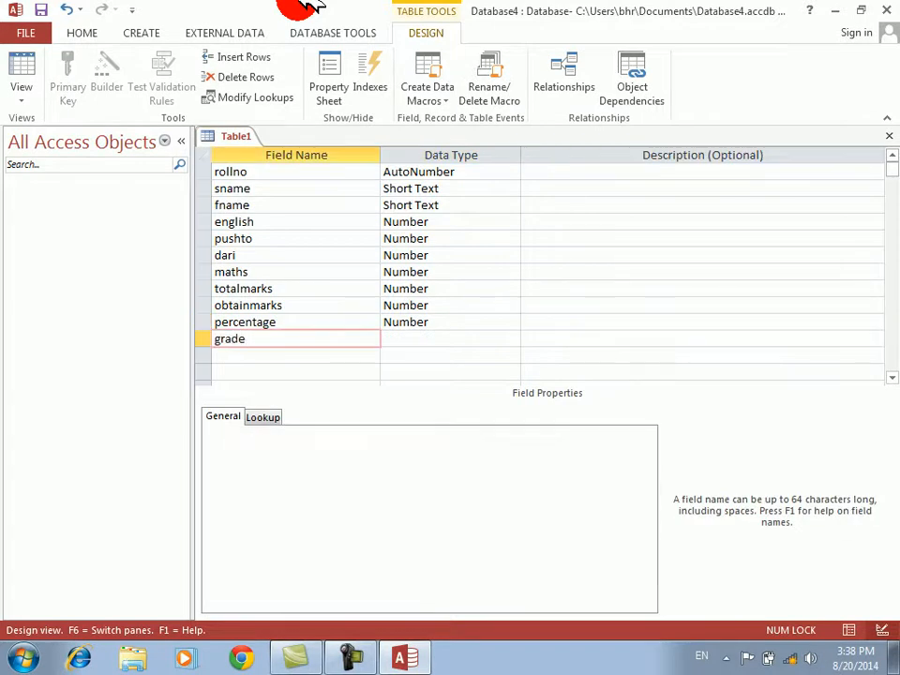
{"action": "key", "text": "Down"}
Save the table as student DMC and close it
{"action": "key", "text": "ctrl+s"}
{"action": "type", "text": "student DMC"}
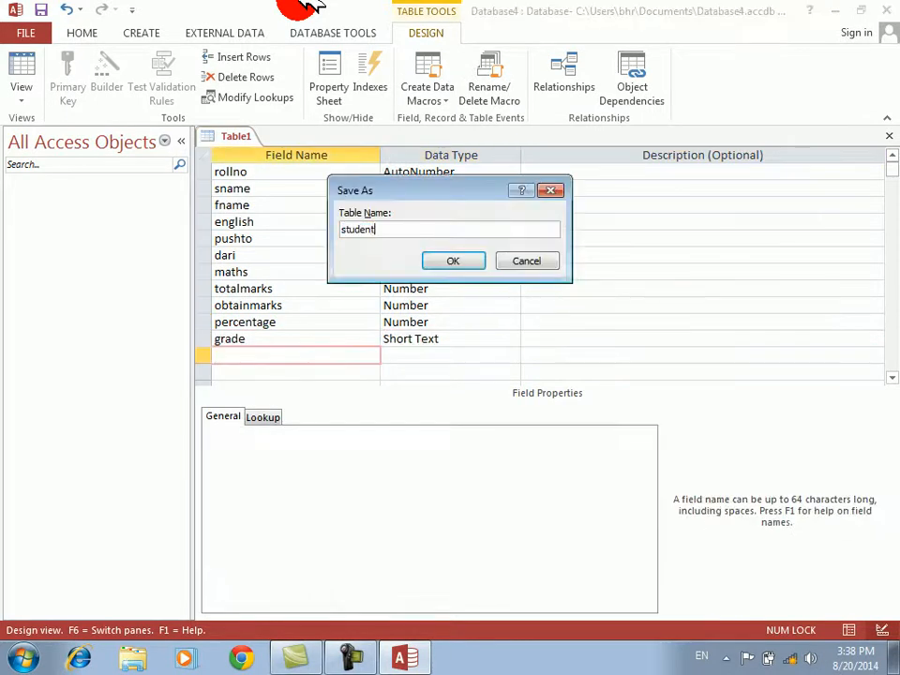
{"action": "key", "text": "Caps_Lock"}
{"action": "type", "text": "DMC"}
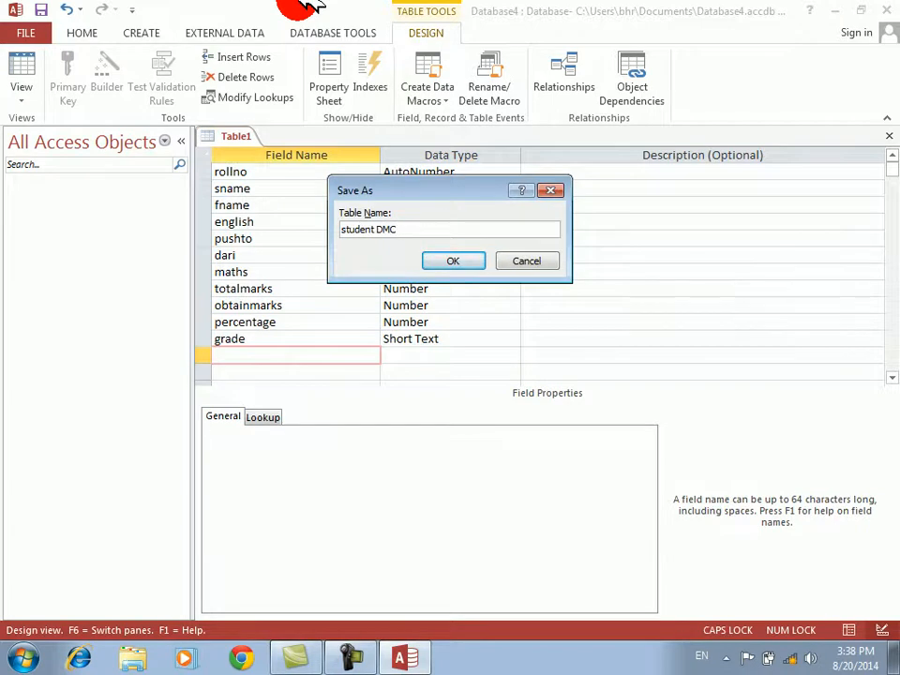
{"action": "key", "text": "Return"}
{"action": "key", "text": "Return"}
{"action": "key", "text": "ctrl+w"}
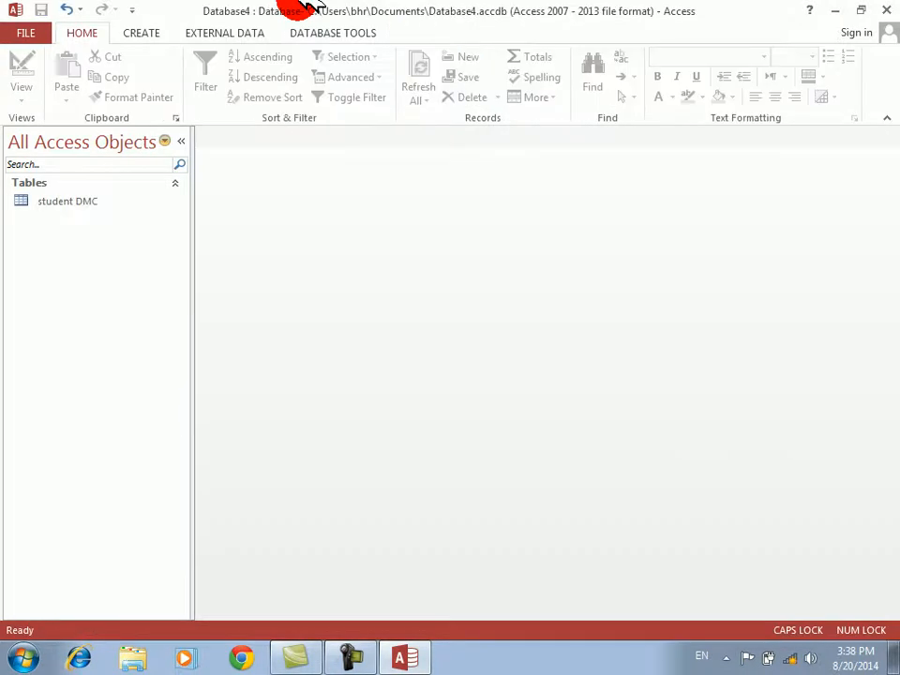
Create a form from the student DMC table and open it in Design view
{"action": "left_click", "coordinate": [79, 203]}
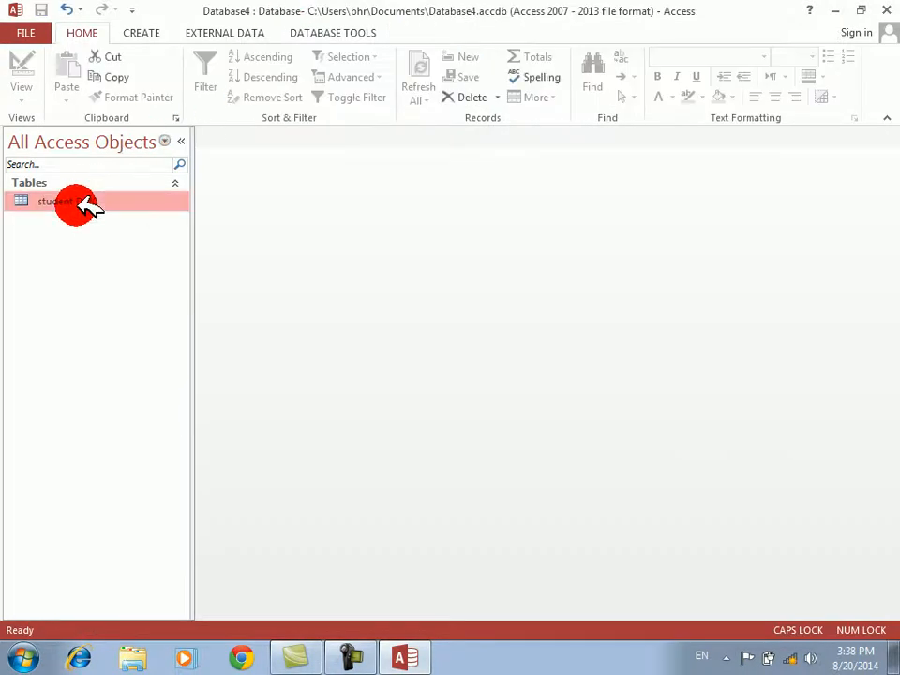
{"action": "left_click", "coordinate": [143, 33]}
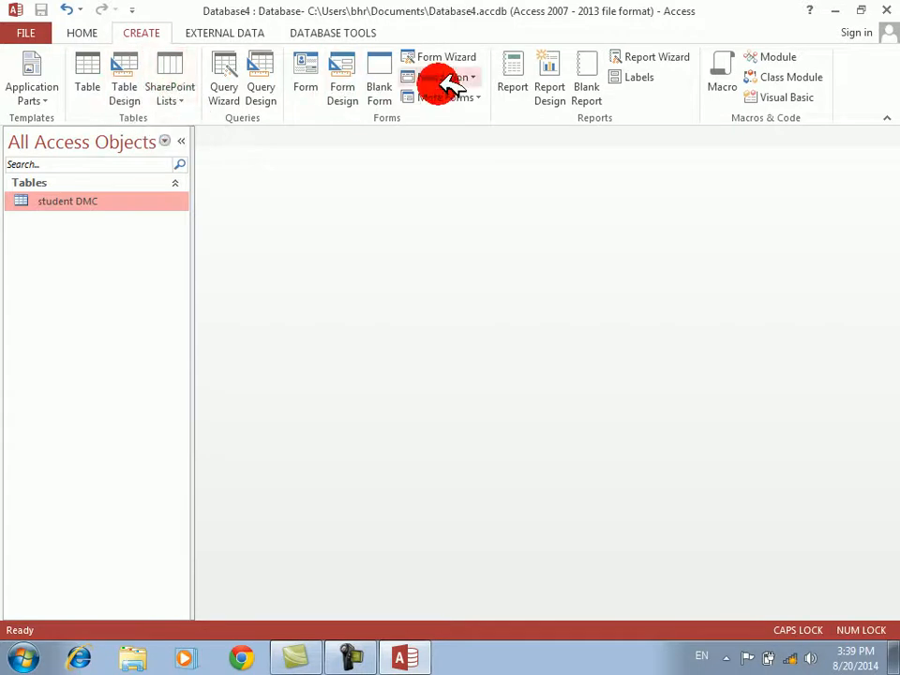
{"action": "left_click", "coordinate": [317, 76]}
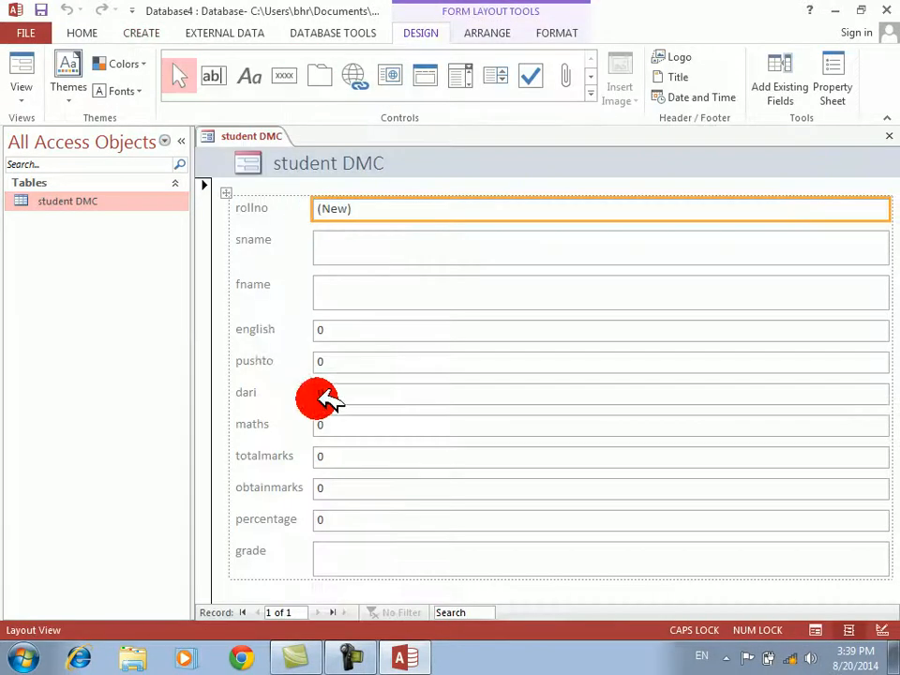
{"action": "left_click", "coordinate": [20, 101]}
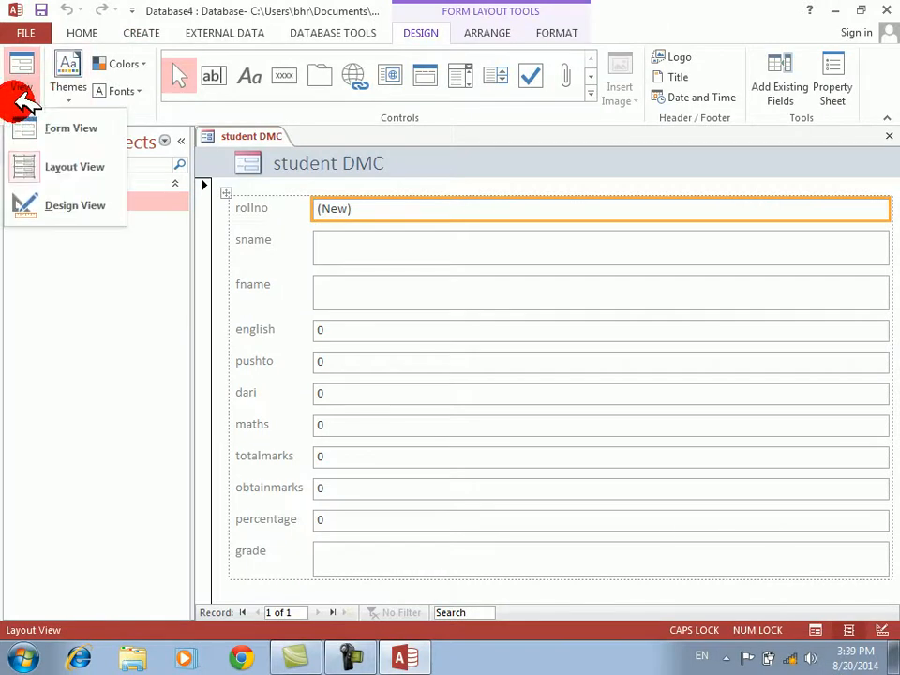
{"action": "left_click", "coordinate": [37, 203]}
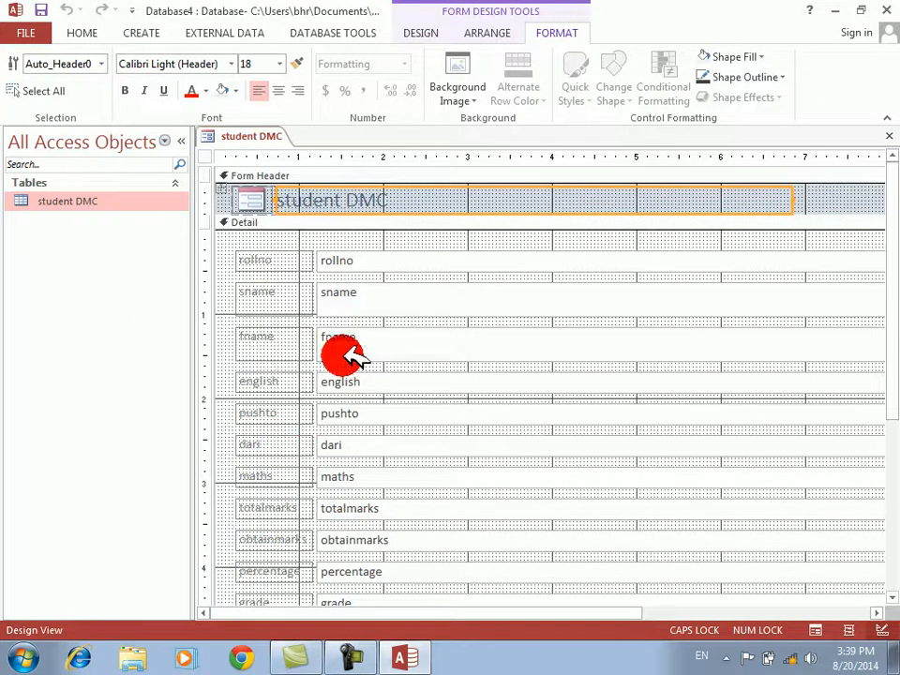
Narrow all the field text boxes together, from rollno to grade, so they end at about 3.5 inches on the ruler
{"action": "left_click_drag", "start_coordinate": [442, 237], "coordinate": [475, 559]}
{"action": "key", "text": "shift+Left"}
{"action": "key", "text": "shift+Left"}
{"action": "key", "text": "shift+Left"}
{"action": "key", "text": "shift+Left"}
{"action": "key", "text": "shift+Left"}
{"action": "key", "text": "shift+Left"}
{"action": "key", "text": "shift+Left"}
{"action": "key", "text": "shift+Left"}
{"action": "key", "text": "shift+Left"}
{"action": "key", "text": "shift+Left"}
{"action": "key", "text": "shift+Left"}
{"action": "key", "text": "shift+Left"}
{"action": "key", "text": "shift+Left"}
{"action": "key", "text": "shift+Left"}
{"action": "key", "text": "shift+Left"}
{"action": "key", "text": "shift+Left"}
{"action": "key", "text": "shift+Left"}
{"action": "key", "text": "shift+Left"}
{"action": "key", "text": "shift+Left"}
{"action": "key", "text": "shift+Left"}
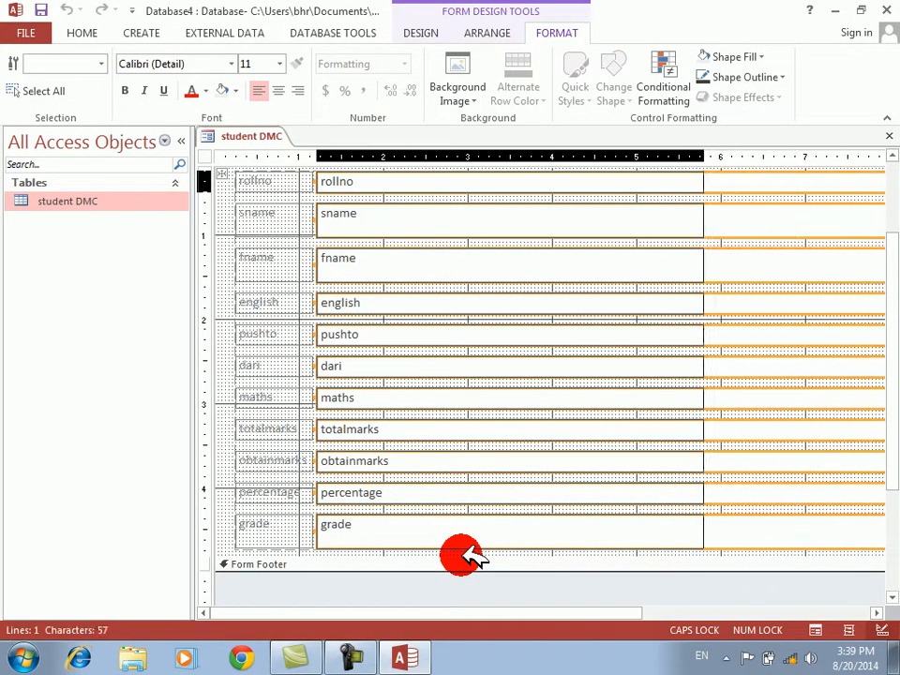
{"action": "key", "text": "shift+Left"}
{"action": "key", "text": "shift+Left"}
{"action": "key", "text": "shift+Left"}
{"action": "key", "text": "shift+Left"}
{"action": "key", "text": "shift+Left"}
{"action": "key", "text": "shift+Left"}
{"action": "key", "text": "shift+Left"}
{"action": "key", "text": "shift+Left"}
{"action": "key", "text": "shift+Left"}
{"action": "key", "text": "shift+Left"}
{"action": "key", "text": "shift+Left"}
{"action": "key", "text": "shift+Left"}
{"action": "key", "text": "shift+Left"}
{"action": "key", "text": "shift+Left"}
{"action": "key", "text": "shift+Left"}
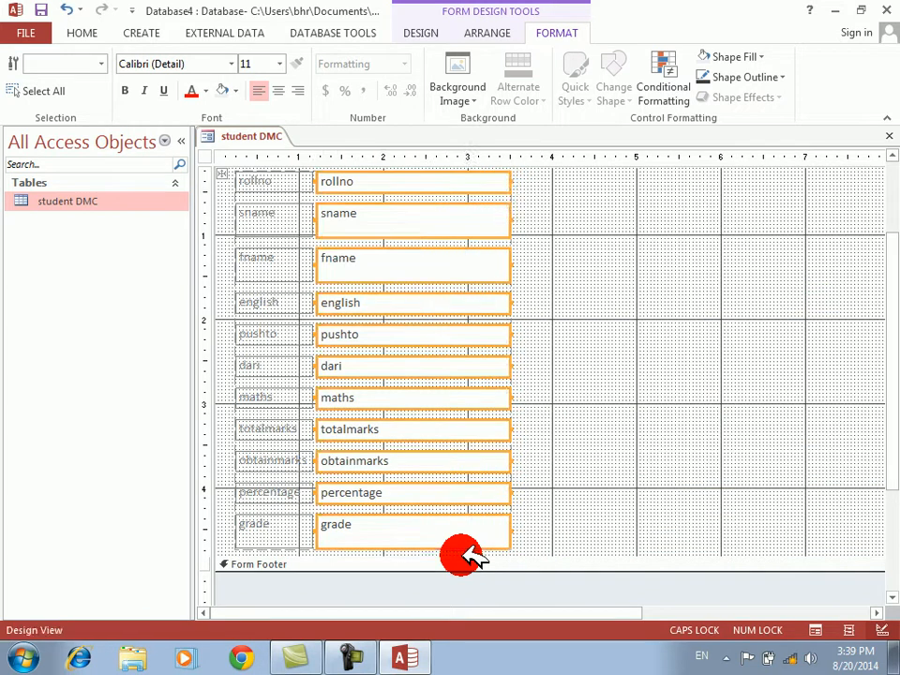
{"action": "left_click", "coordinate": [614, 355]}
Shorten the sname, fname and grade text boxes and slightly heighten the english, pushto, dari and maths boxes
{"action": "left_click", "coordinate": [447, 217]}
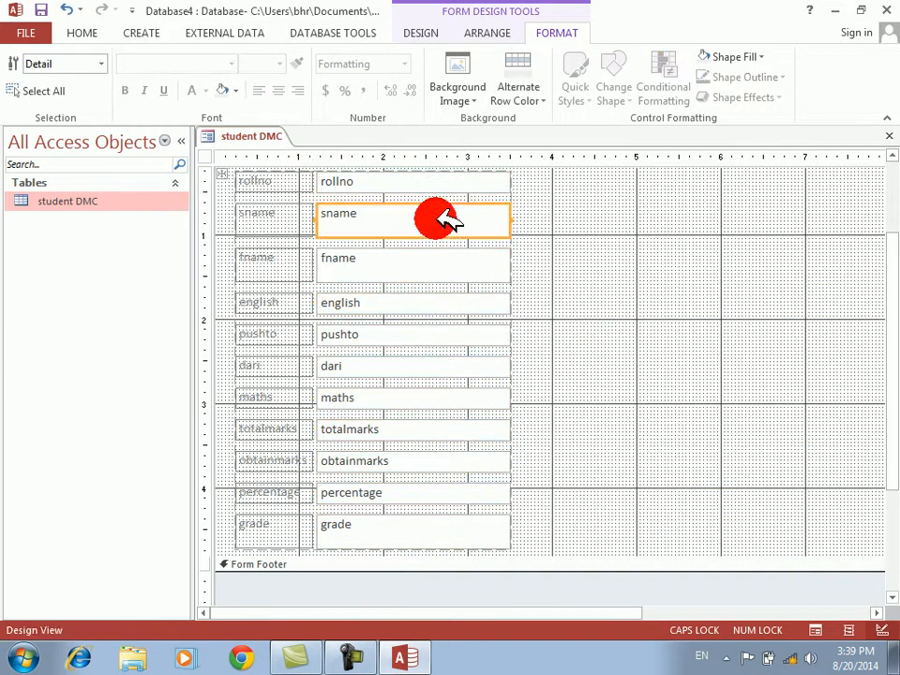
{"action": "key", "text": "shift+Up"}
{"action": "key", "text": "shift+Up"}
{"action": "key", "text": "Tab"}
{"action": "key", "text": "Tab"}
{"action": "key", "text": "shift+Up"}
{"action": "key", "text": "shift+Up"}
{"action": "key", "text": "Tab"}
{"action": "key", "text": "Tab"}
{"action": "key", "text": "shift+Up"}
{"action": "key", "text": "shift+Up"}
{"action": "key", "text": "Tab"}
{"action": "key", "text": "Tab"}
{"action": "key", "text": "shift+Up"}
{"action": "key", "text": "shift+Up"}
{"action": "key", "text": "Tab"}
{"action": "key", "text": "Tab"}
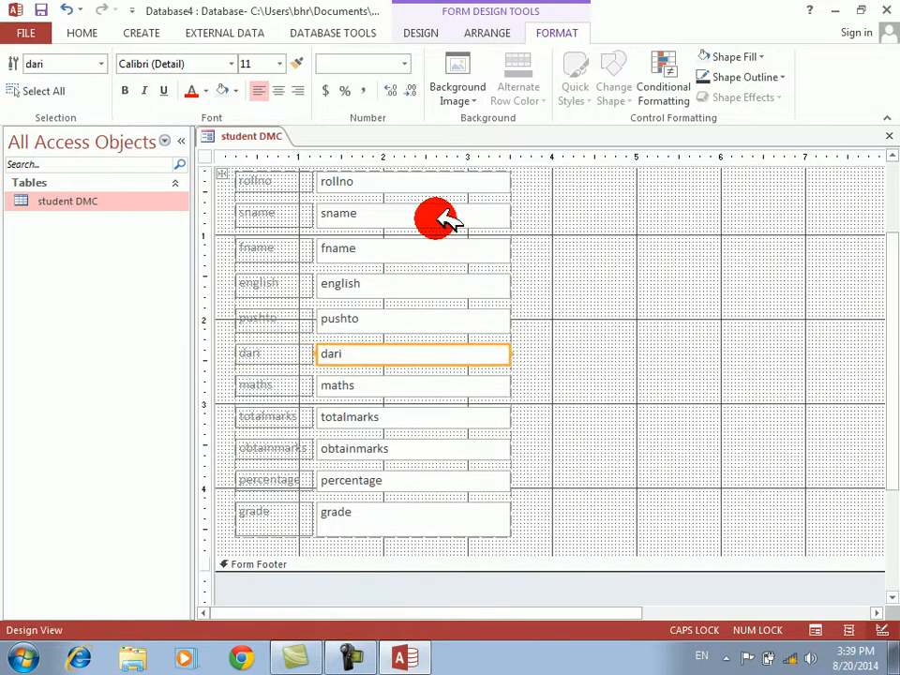
{"action": "key", "text": "Tab"}
{"action": "key", "text": "Tab"}
{"action": "key", "text": "shift+Down"}
{"action": "key", "text": "Tab"}
{"action": "key", "text": "Tab"}
{"action": "key", "text": "Tab"}
{"action": "key", "text": "Tab"}
{"action": "key", "text": "Tab"}
{"action": "key", "text": "Tab"}
{"action": "key", "text": "Tab"}
{"action": "key", "text": "Tab"}
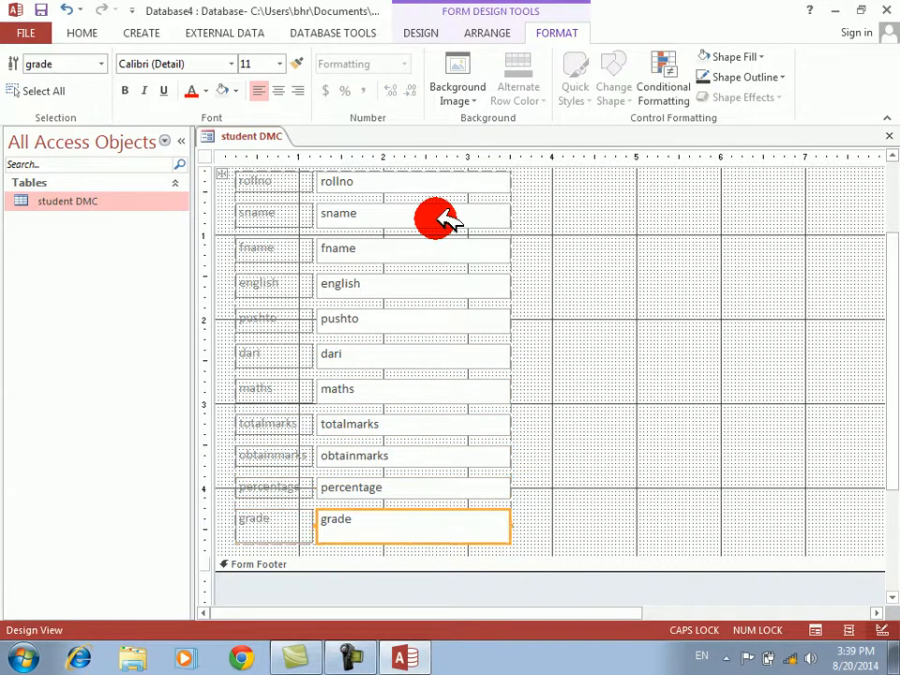
{"action": "key", "text": "shift+Up"}
{"action": "key", "text": "shift+Up"}
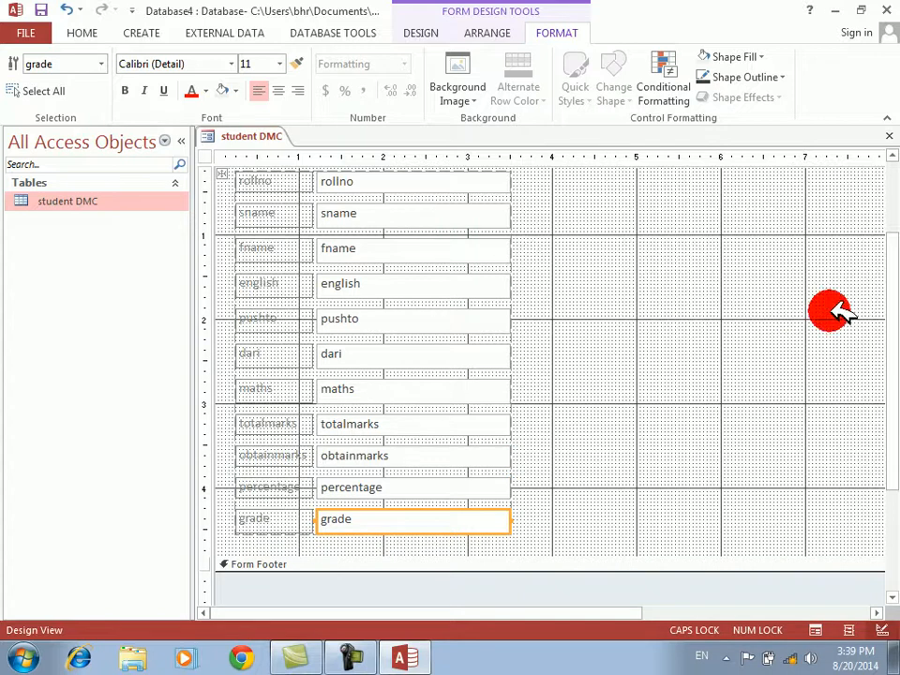
Fill the form's Detail section background with light olive green
{"action": "right_click", "coordinate": [685, 360]}
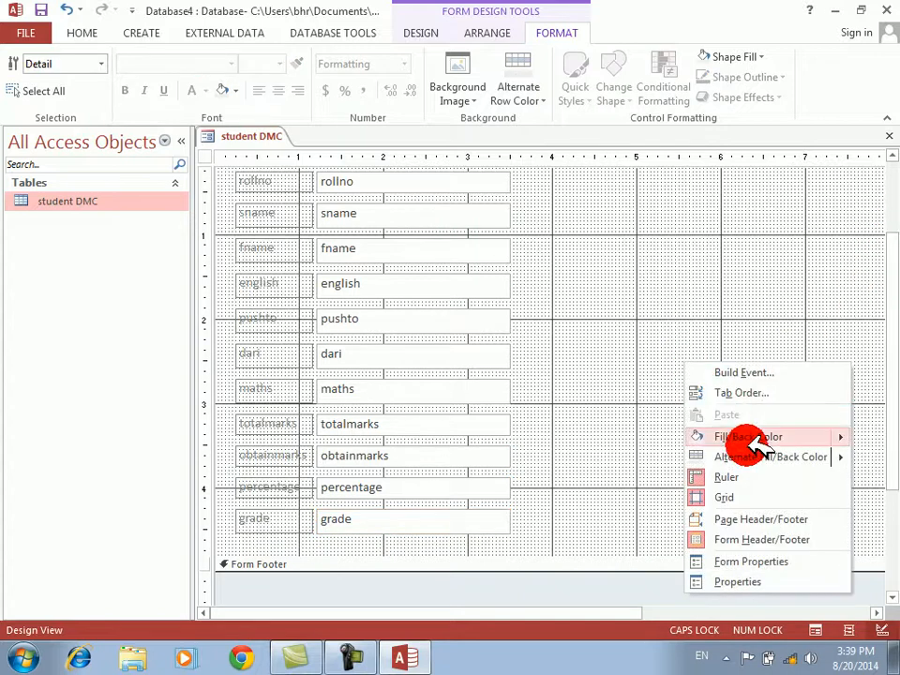
{"action": "mouse_move", "coordinate": [751, 446]}
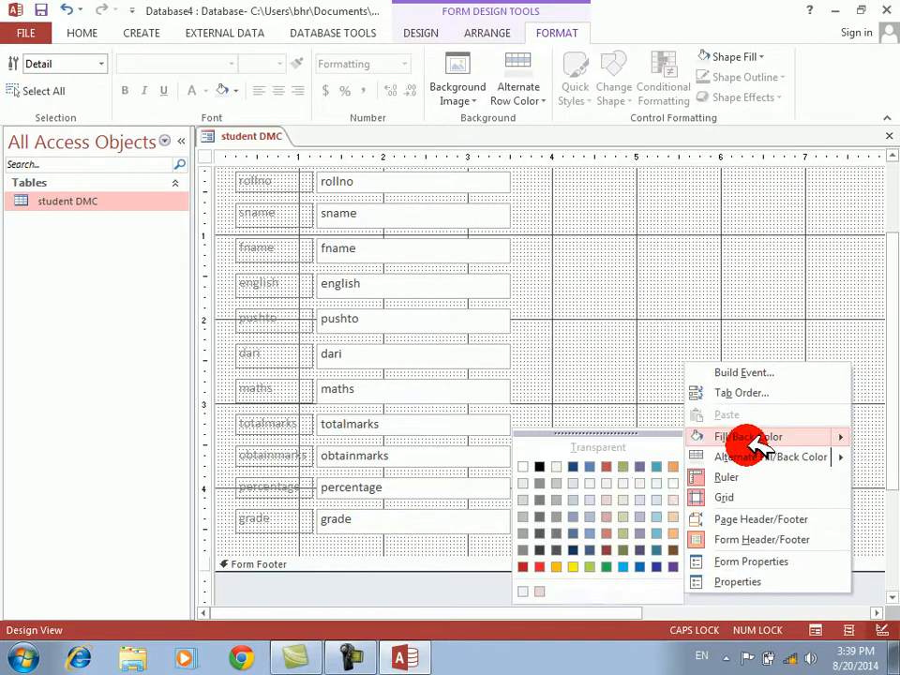
{"action": "left_click", "coordinate": [630, 515]}
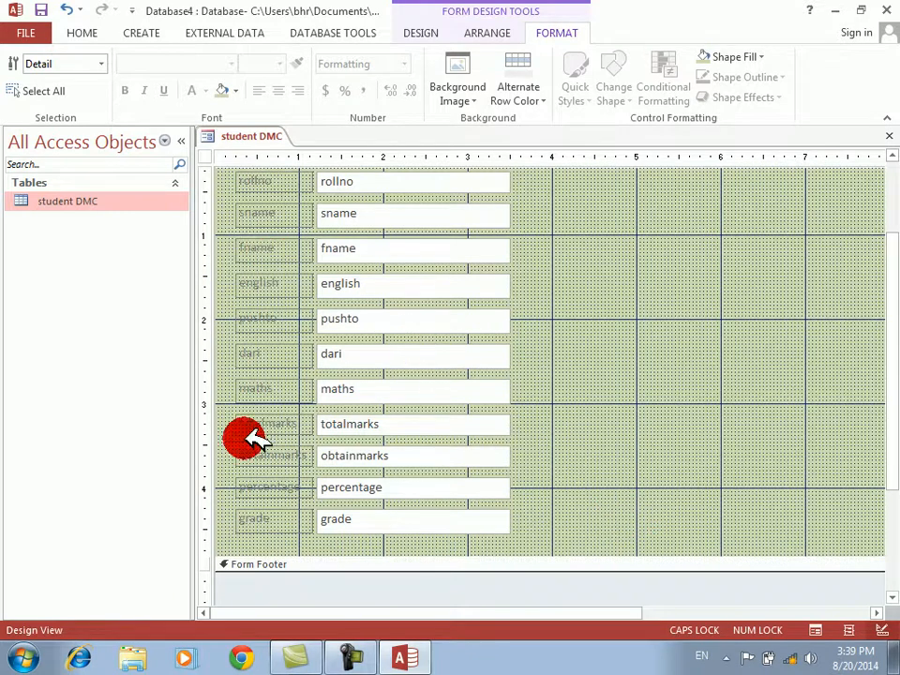
Set all the field labels, from rollno to grade, to font size 14 and black text
{"action": "left_click", "coordinate": [254, 535]}
{"action": "left_click_drag", "start_coordinate": [261, 546], "coordinate": [266, 233]}
{"action": "left_click", "coordinate": [282, 64]}
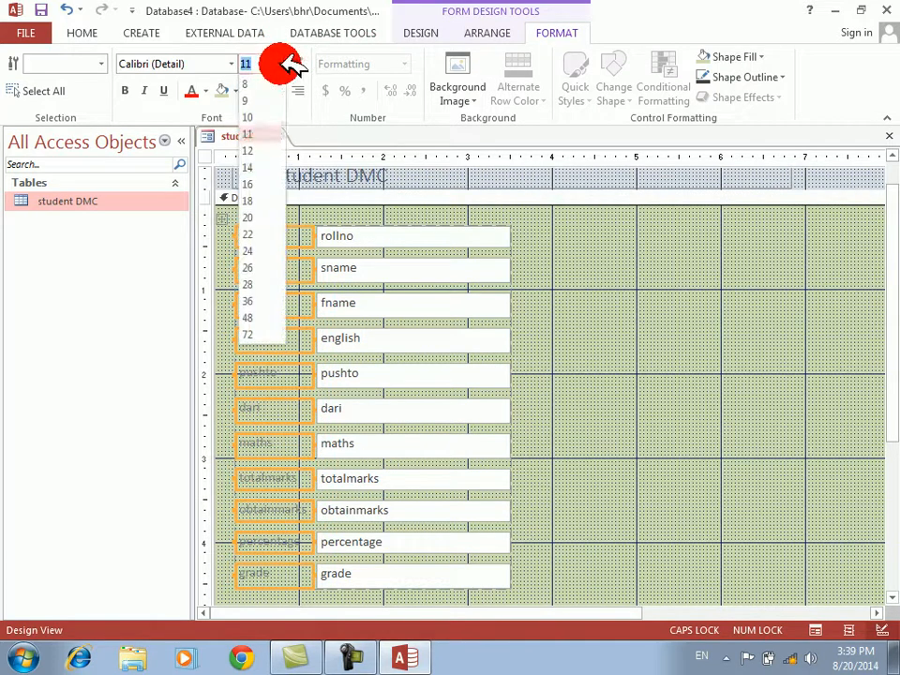
{"action": "left_click", "coordinate": [255, 166]}
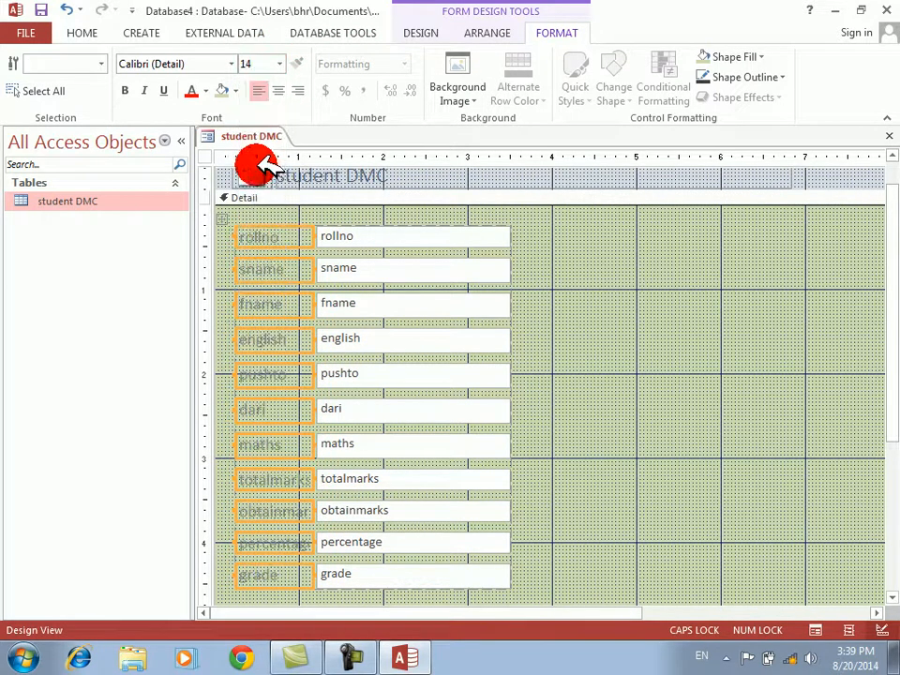
{"action": "left_click", "coordinate": [207, 91]}
{"action": "left_click", "coordinate": [212, 148]}
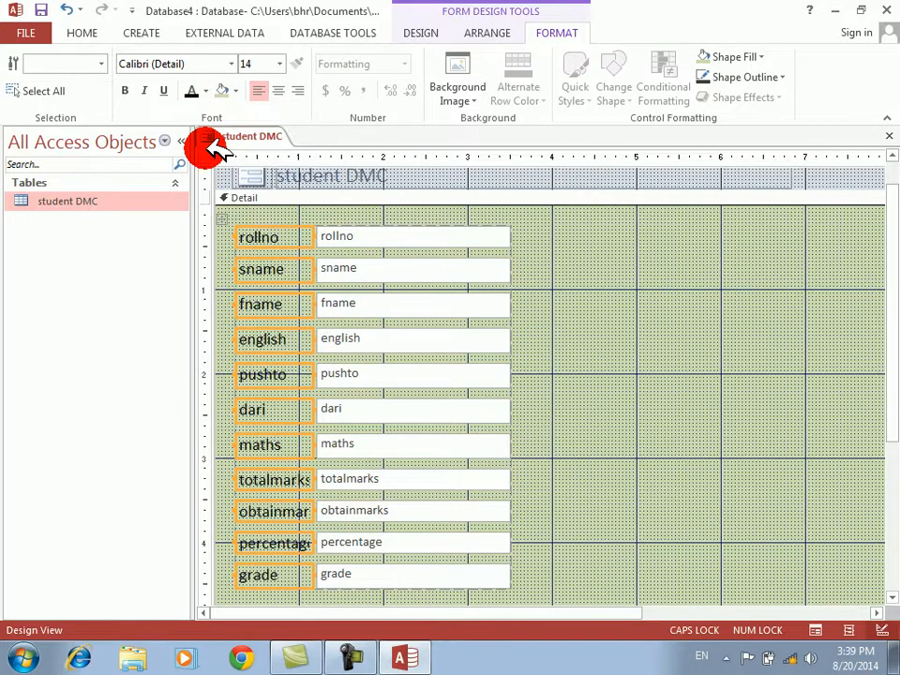
Give all the field text boxes, from rollno to grade, a red outline
{"action": "left_click", "coordinate": [523, 215]}
{"action": "left_click_drag", "start_coordinate": [523, 215], "coordinate": [424, 589]}
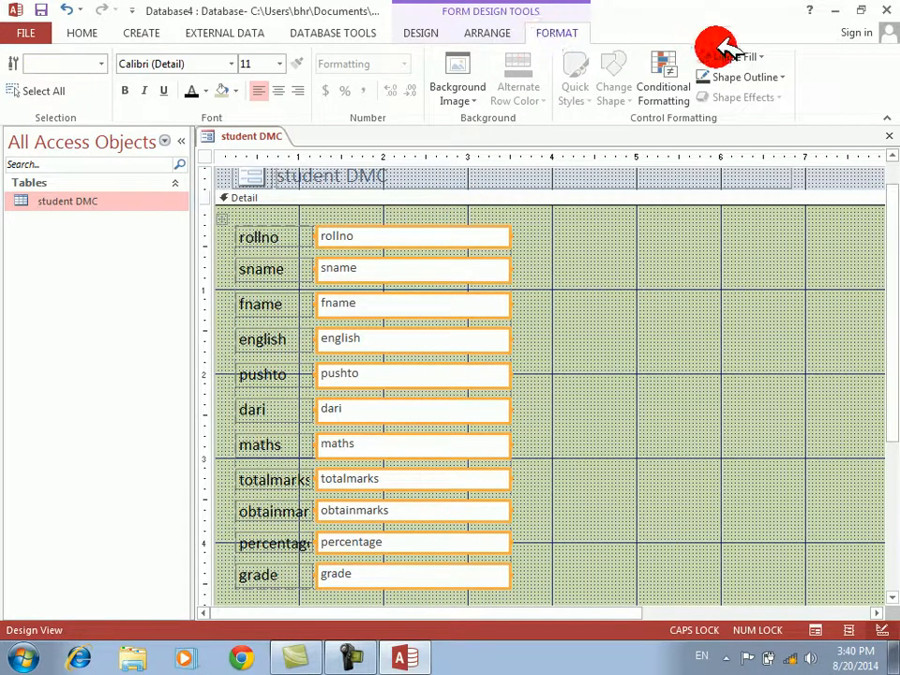
{"action": "left_click", "coordinate": [793, 77]}
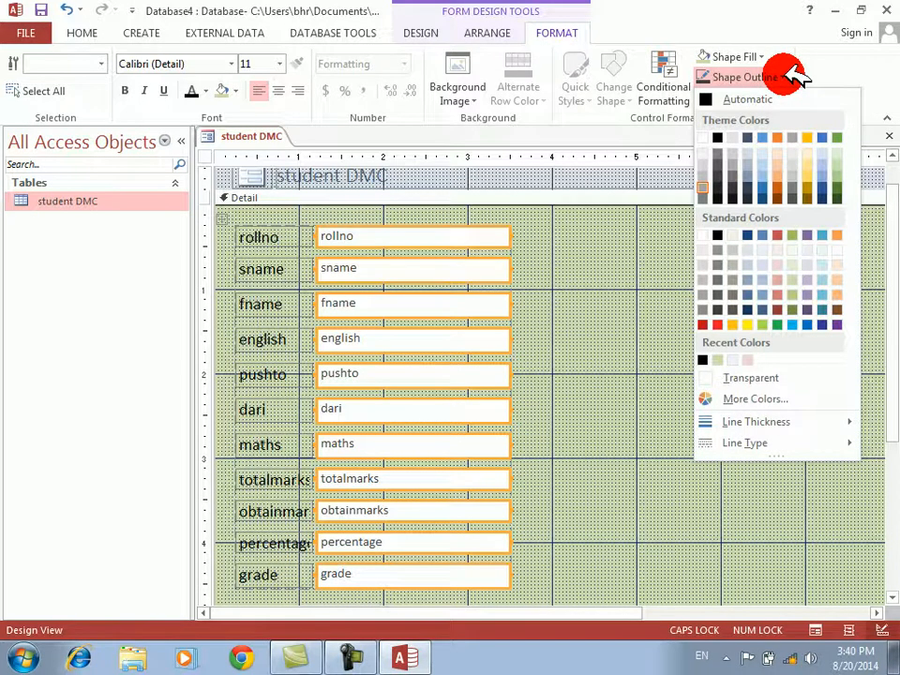
{"action": "left_click", "coordinate": [777, 235]}
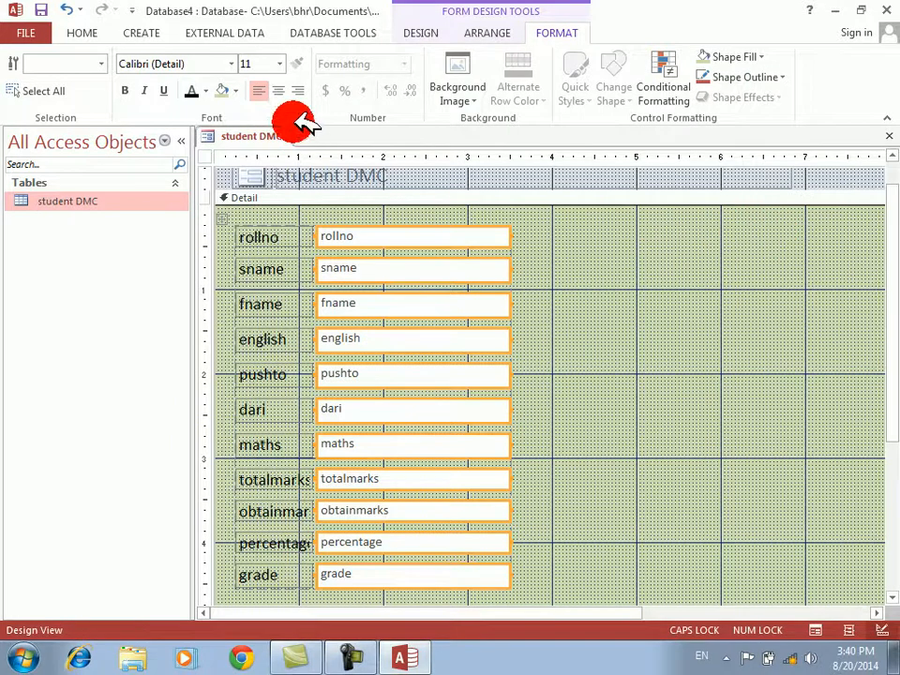
Preview the formatted fields in Form view and return to Design view
{"action": "left_click", "coordinate": [415, 32]}
{"action": "left_click", "coordinate": [23, 61]}
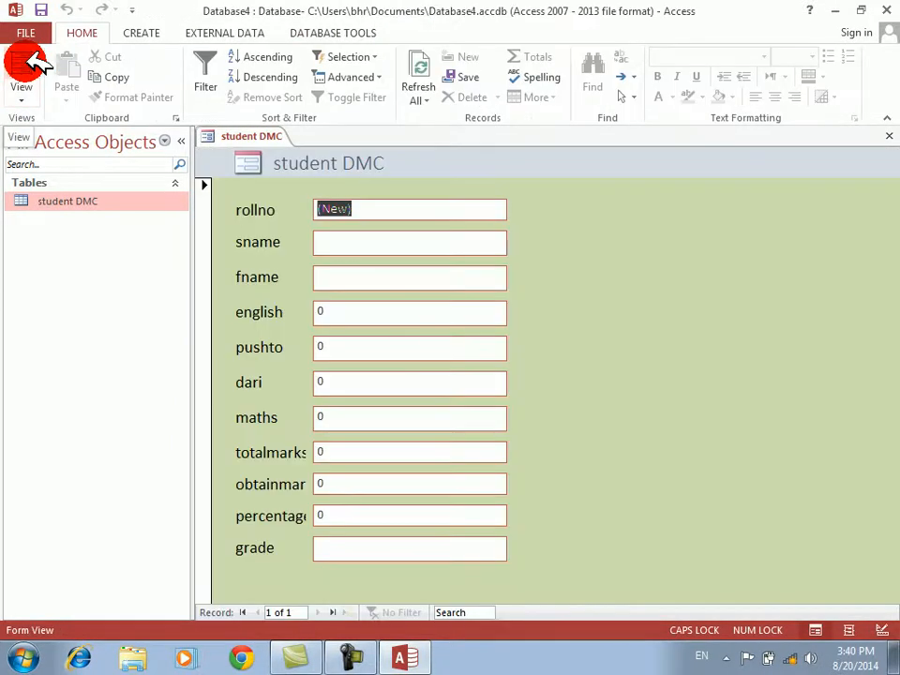
{"action": "right_click", "coordinate": [660, 312]}
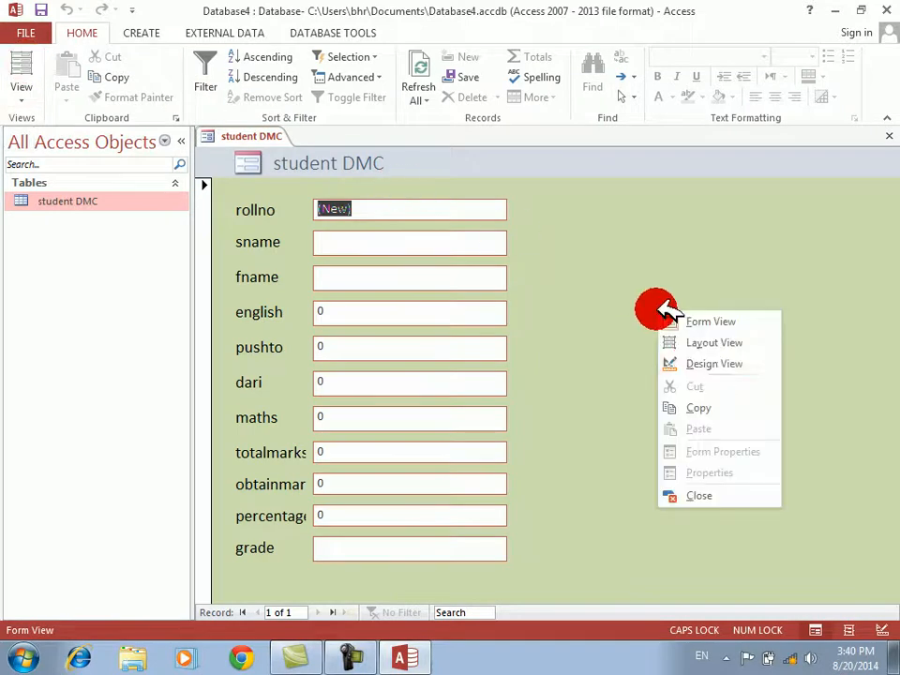
{"action": "left_click", "coordinate": [713, 364]}
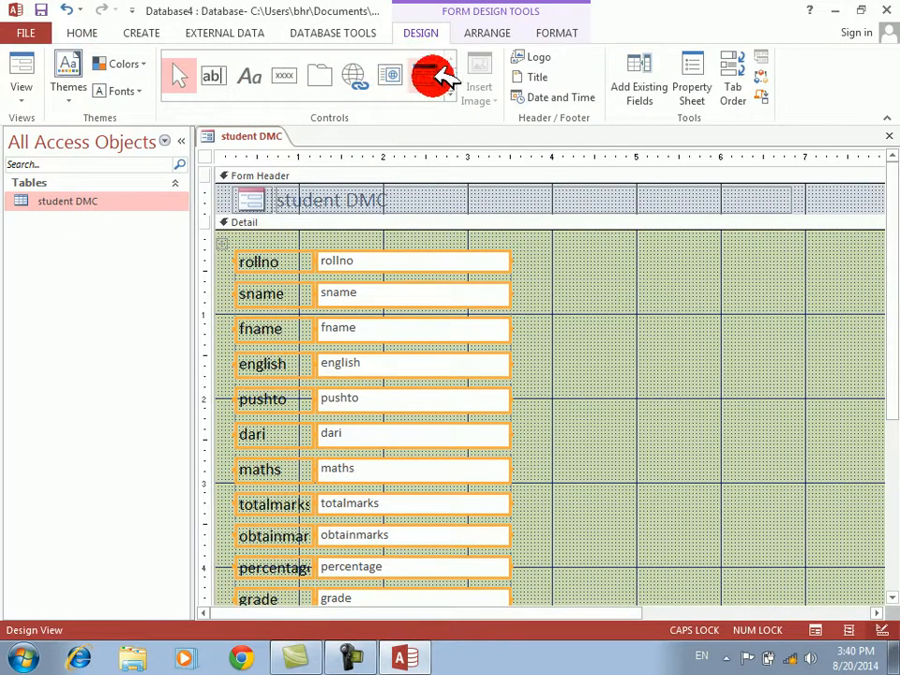
Draw a rectangle about 3.6 by 4.6 inches around all the fields and give it the Raised special effect
{"action": "left_click", "coordinate": [451, 89]}
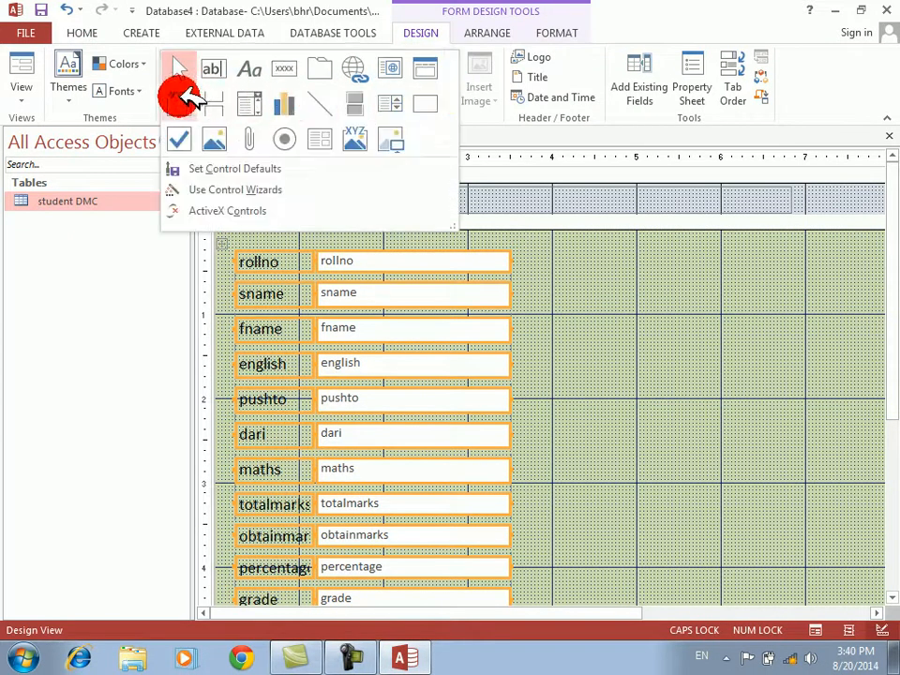
{"action": "left_click", "coordinate": [424, 94]}
{"action": "left_click_drag", "start_coordinate": [226, 229], "coordinate": [530, 577]}
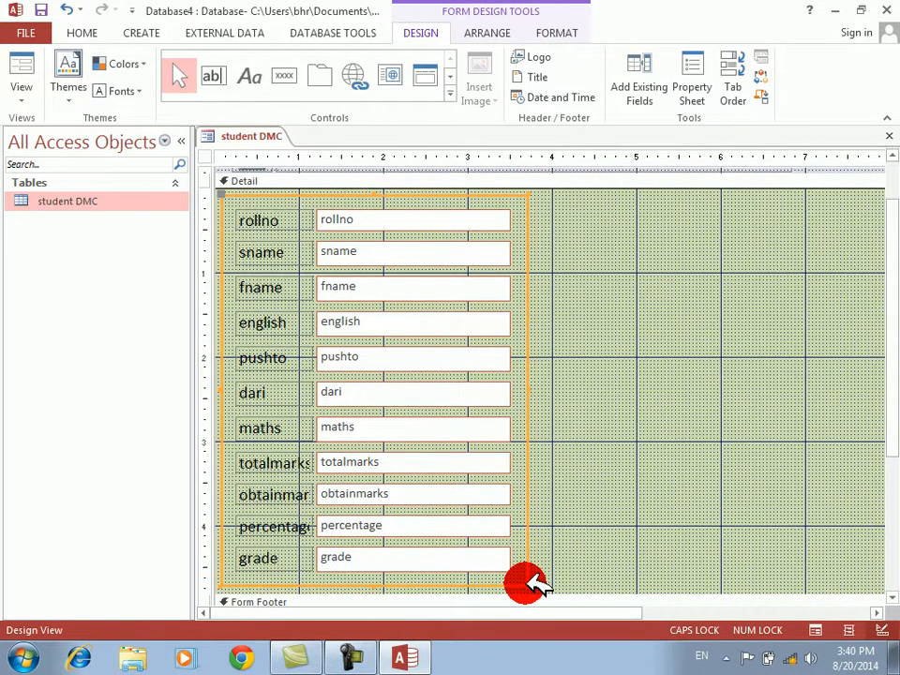
{"action": "right_click", "coordinate": [528, 581]}
{"action": "mouse_move", "coordinate": [601, 531]}
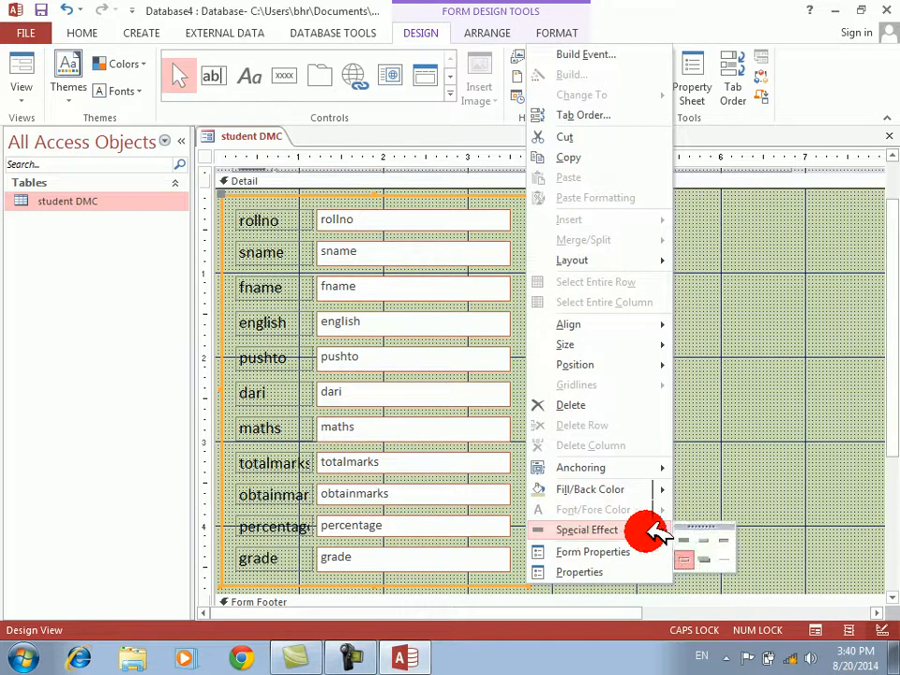
{"action": "left_click", "coordinate": [705, 542]}
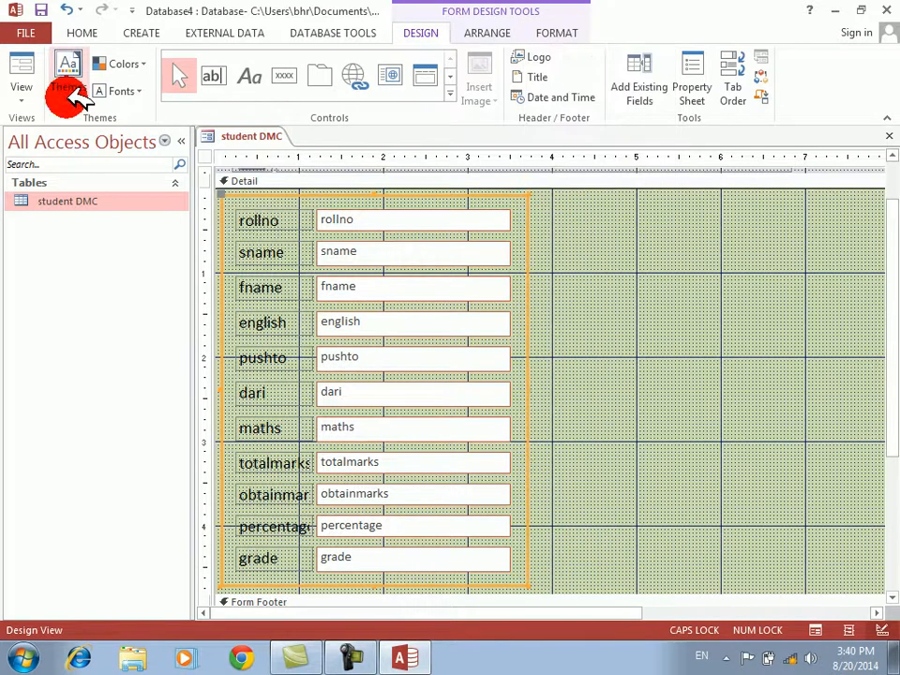
Check the raised frame around the fields in Form view and return to Design view
{"action": "left_click", "coordinate": [22, 64]}
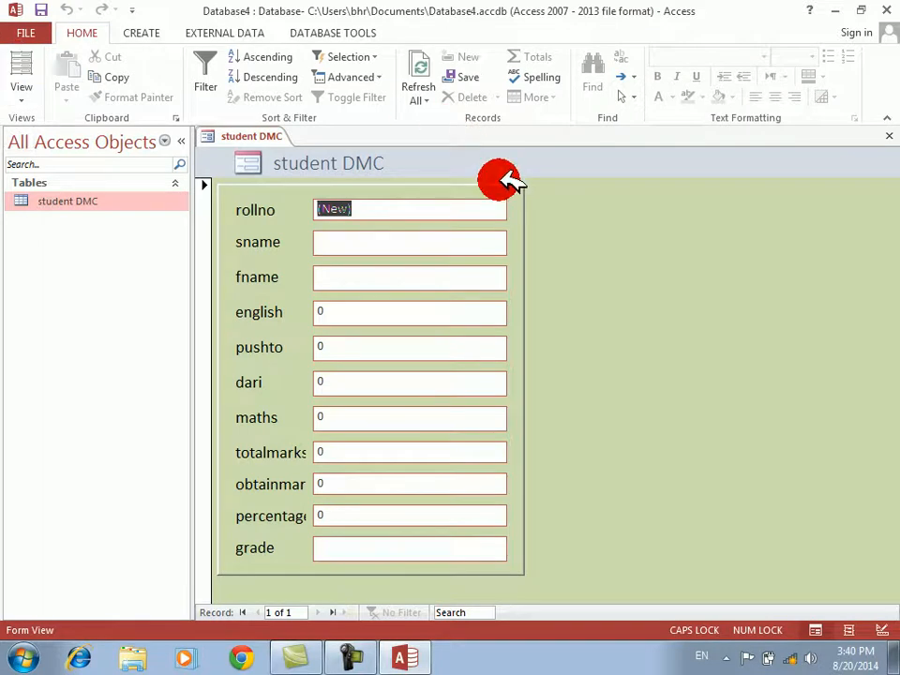
{"action": "right_click", "coordinate": [623, 255]}
{"action": "left_click", "coordinate": [649, 313]}
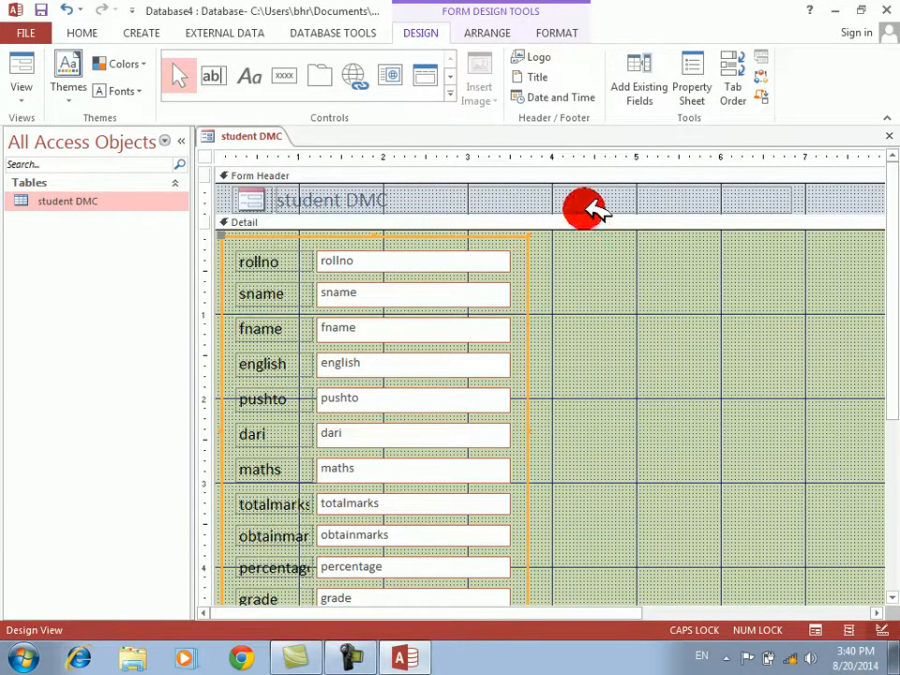
Add a label about 3.2 by 2.3 inches beside the fields reading JANAN INSTITUTE OF HIGHER EDUCATION
{"action": "left_click", "coordinate": [254, 74]}
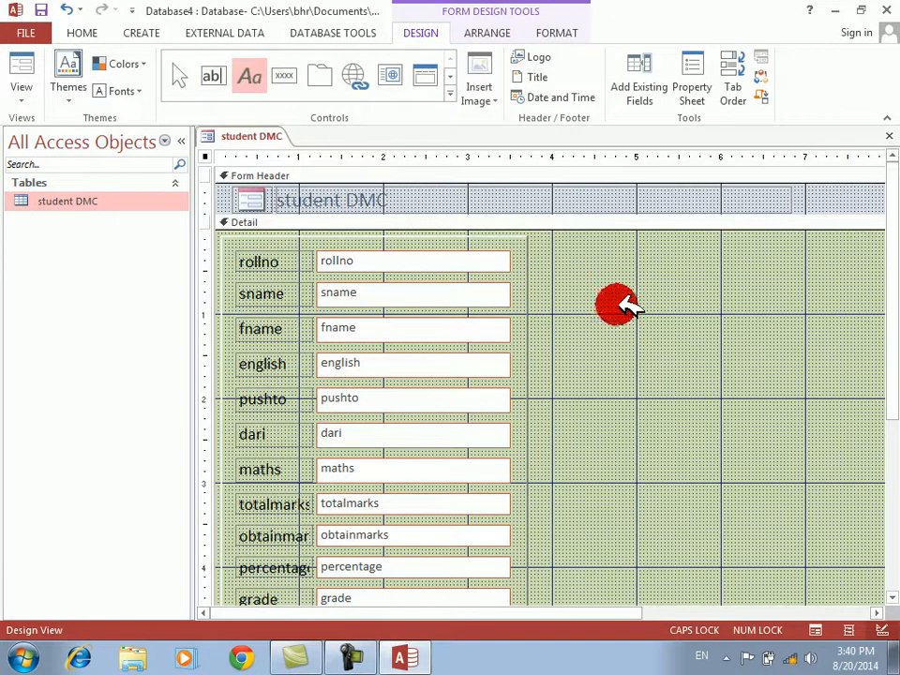
{"action": "left_click_drag", "start_coordinate": [589, 278], "coordinate": [858, 472]}
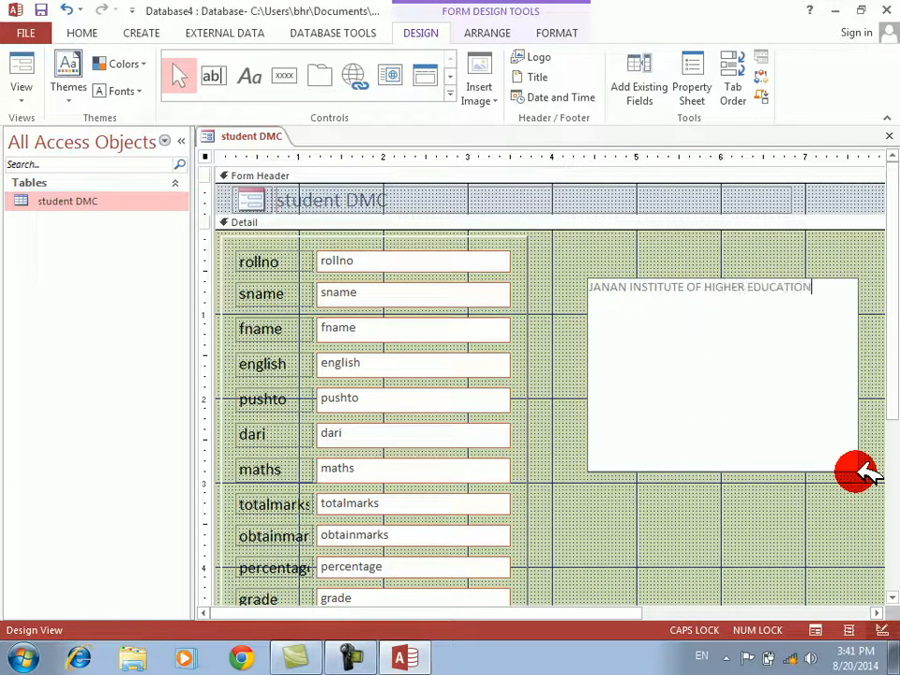
{"action": "key", "text": "Return"}
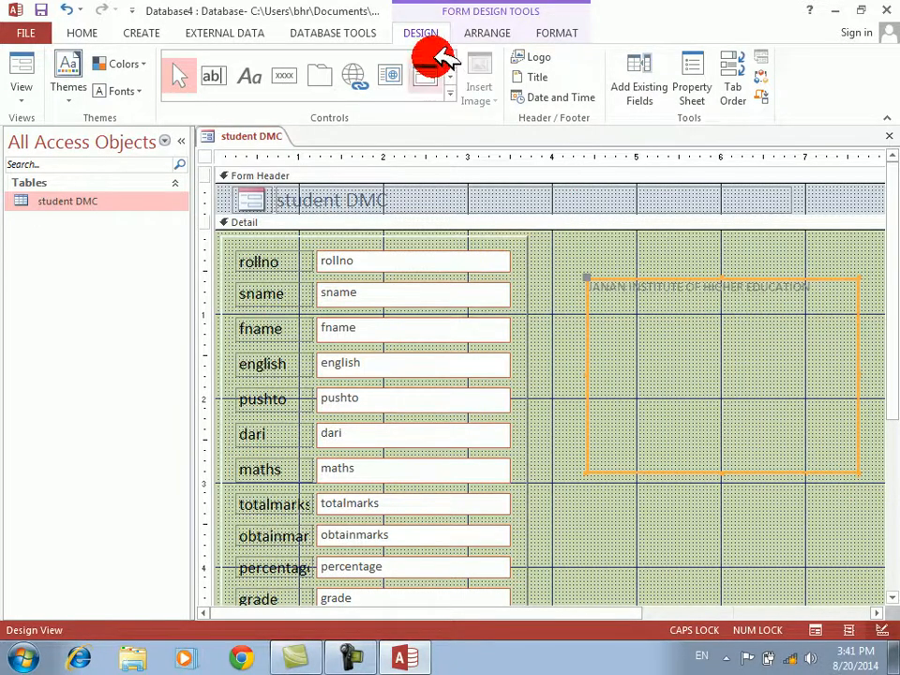
Set the institute name label to font size 36 and black text
{"action": "left_click", "coordinate": [546, 25]}
{"action": "left_click", "coordinate": [279, 64]}
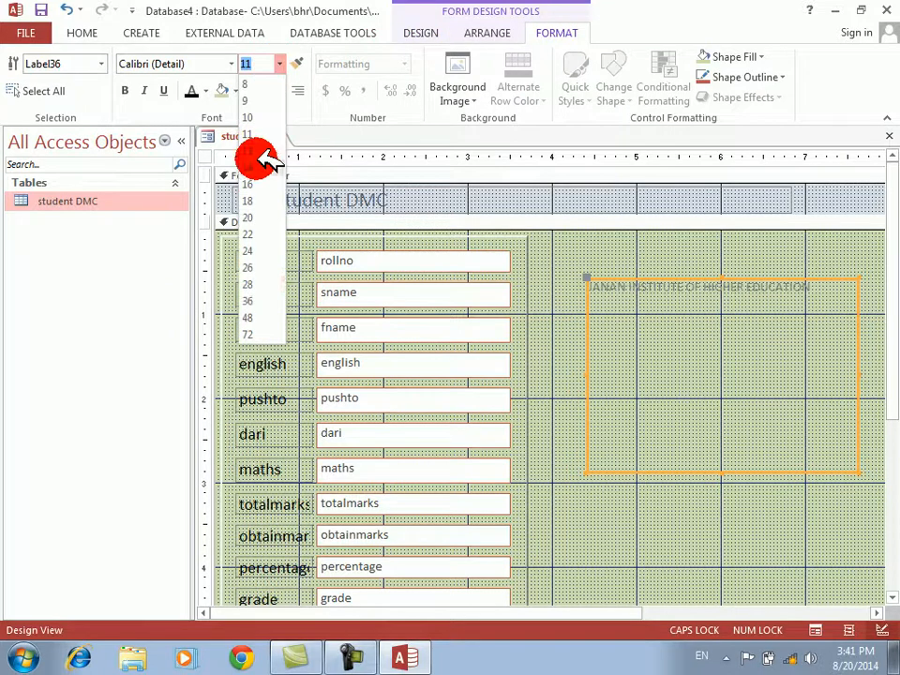
{"action": "left_click", "coordinate": [247, 300]}
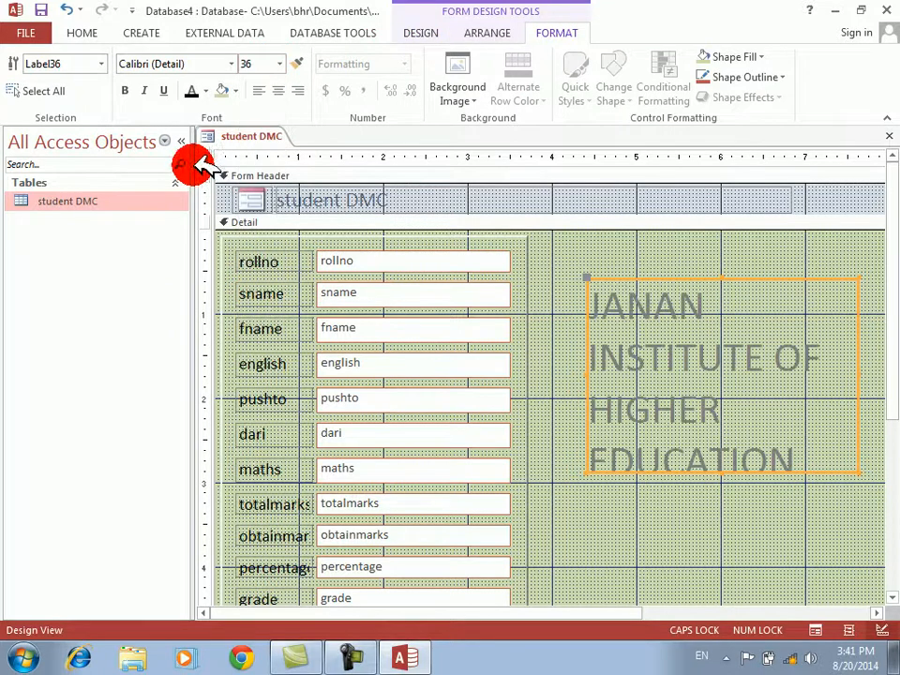
{"action": "left_click", "coordinate": [193, 90]}
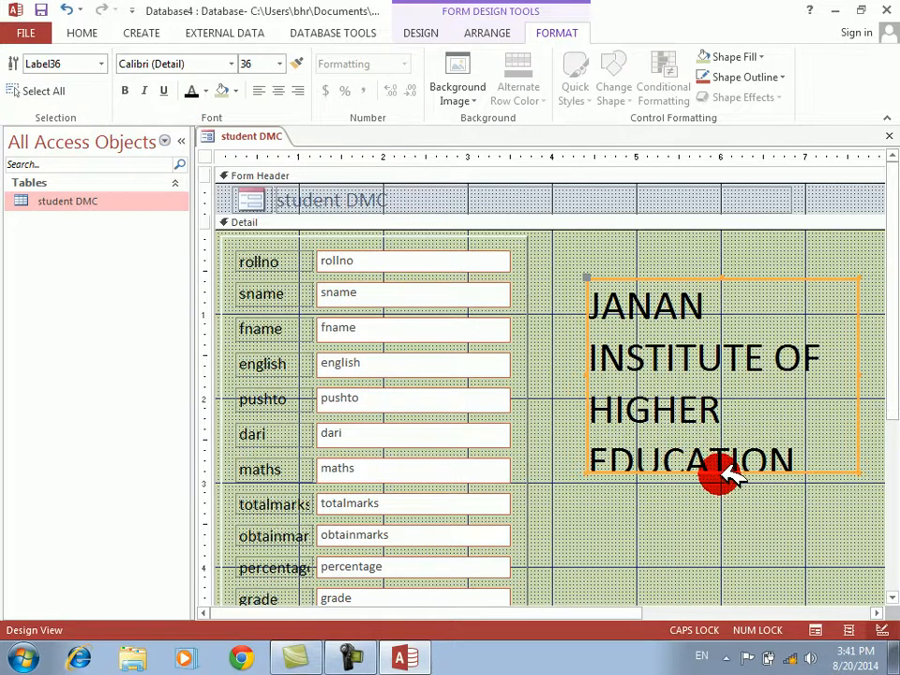
Resize the institute name label to about 2.9 by 2.7 inches so its full text fits, and check it in Form view
{"action": "left_click_drag", "start_coordinate": [727, 474], "coordinate": [728, 504]}
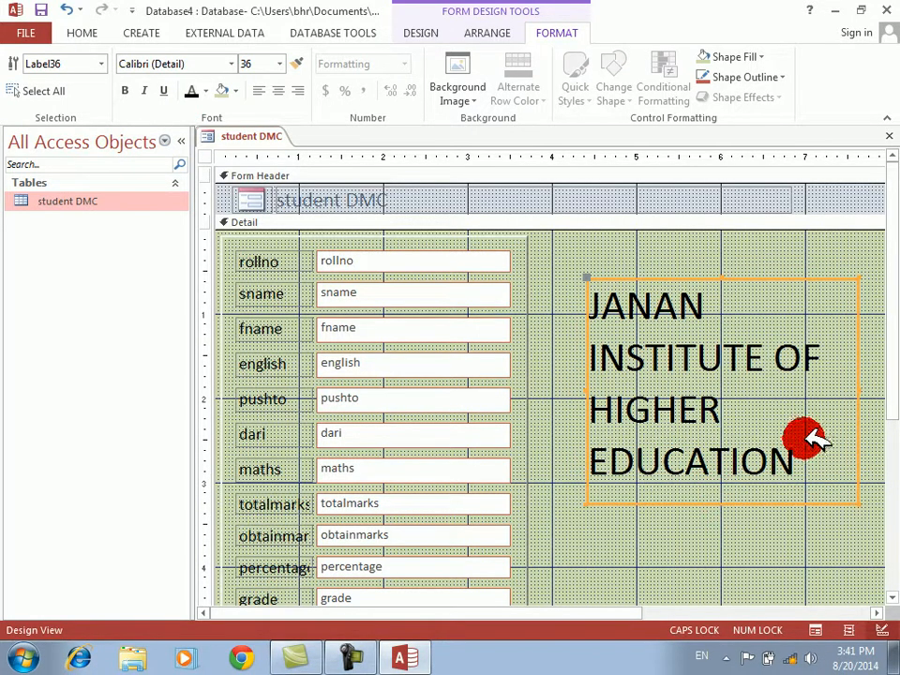
{"action": "left_click_drag", "start_coordinate": [860, 388], "coordinate": [828, 392]}
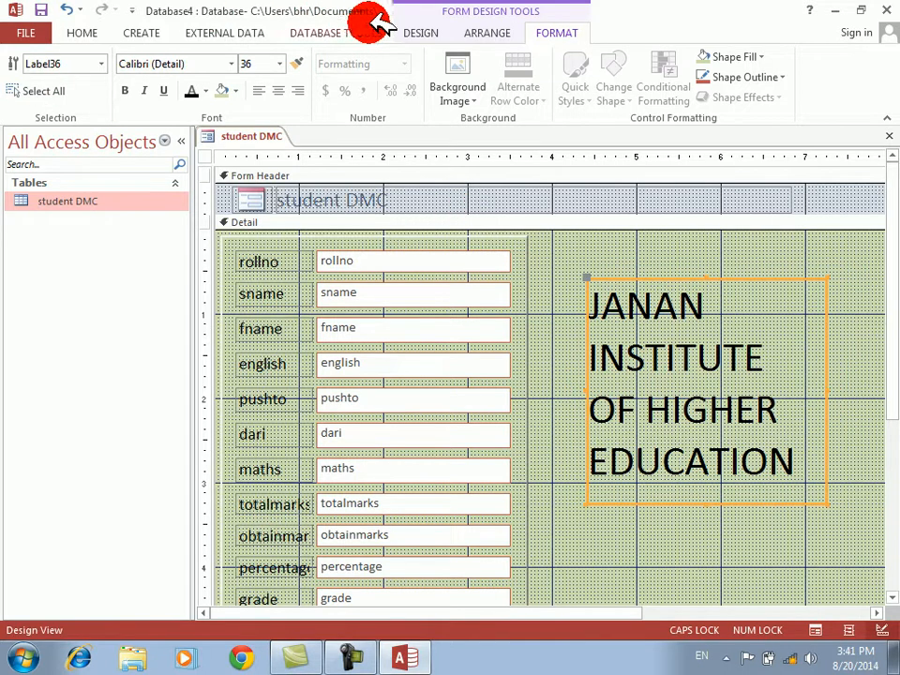
{"action": "left_click", "coordinate": [421, 33]}
{"action": "left_click", "coordinate": [20, 67]}
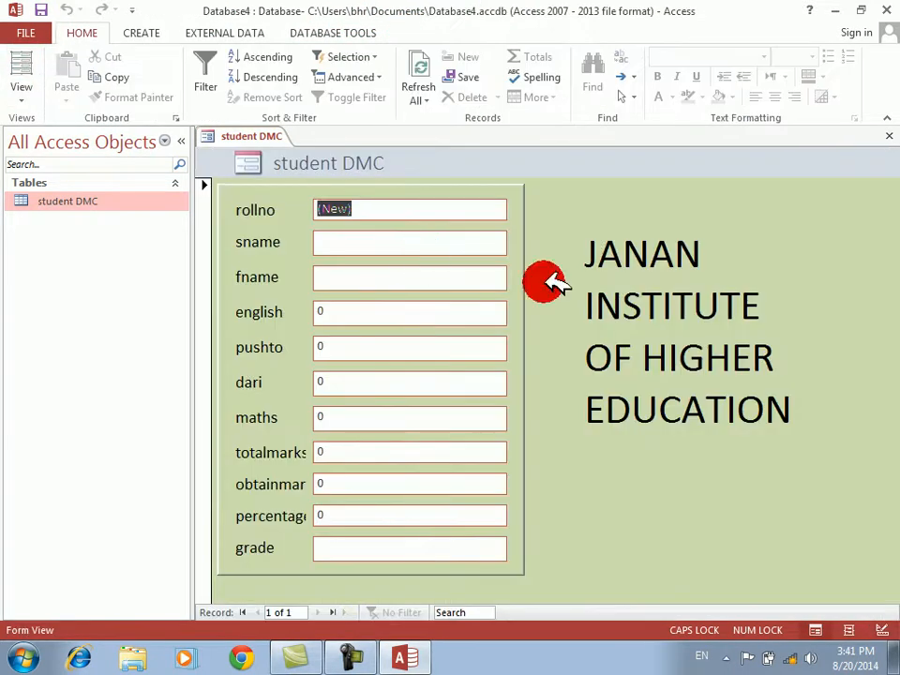
Return to Design view, give the institute name label the Sunken special effect, and show the result in Form view
{"action": "right_click", "coordinate": [691, 438]}
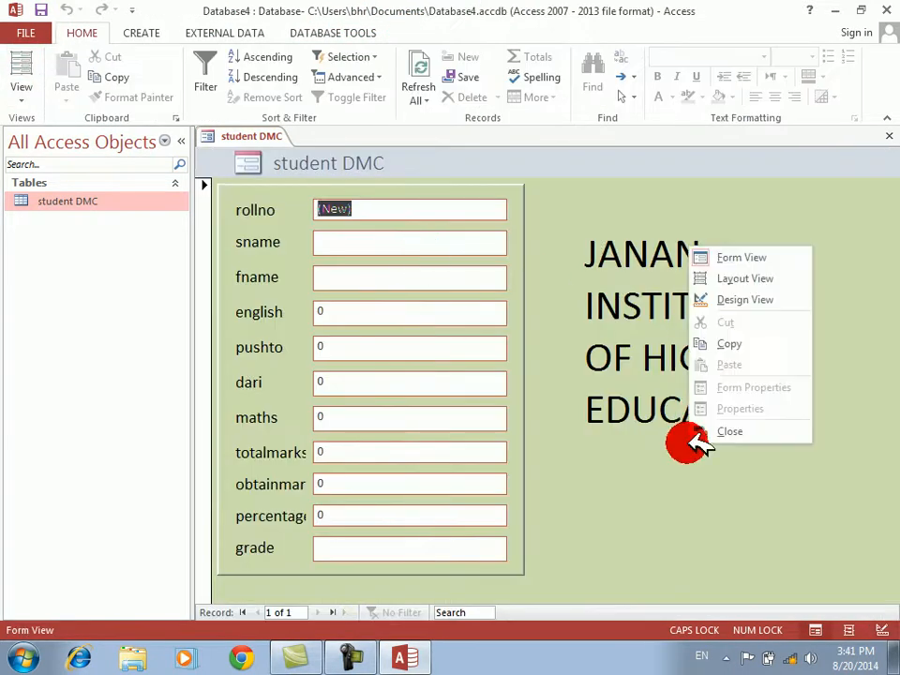
{"action": "left_click", "coordinate": [751, 298]}
{"action": "right_click", "coordinate": [628, 310]}
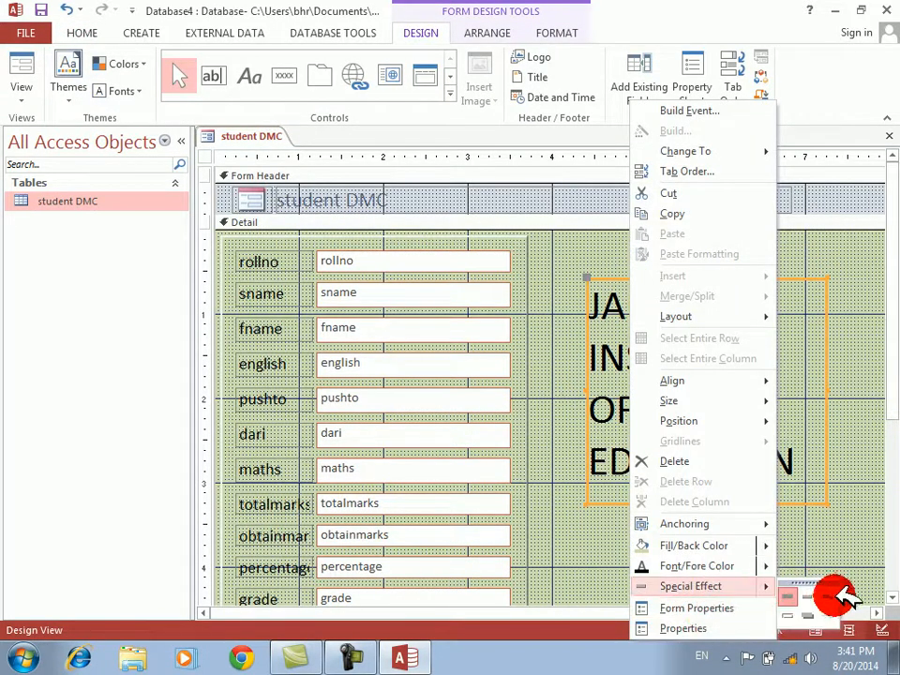
{"action": "left_click", "coordinate": [829, 596]}
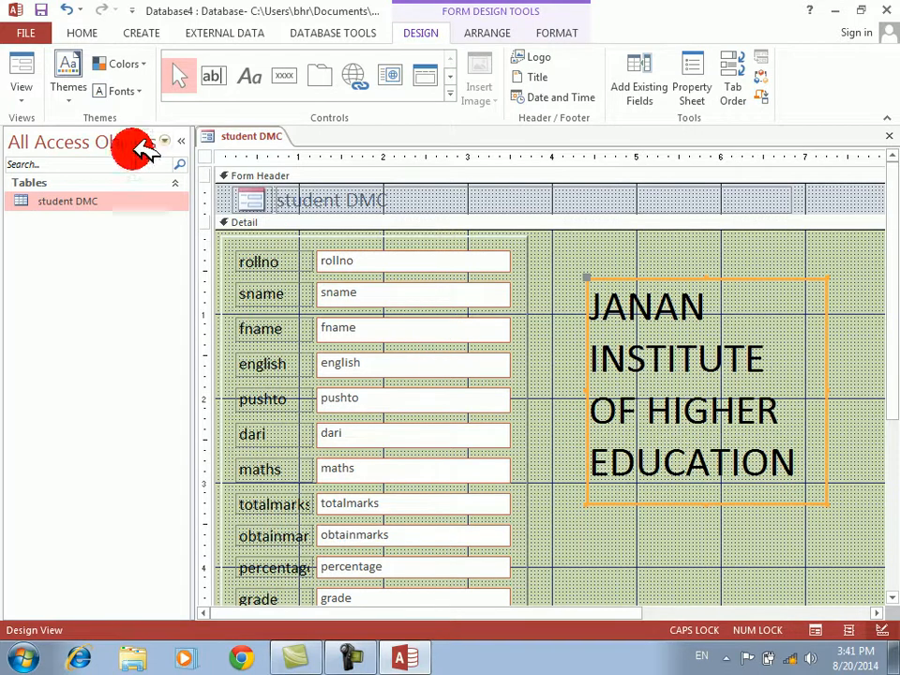
{"action": "left_click", "coordinate": [28, 62]}
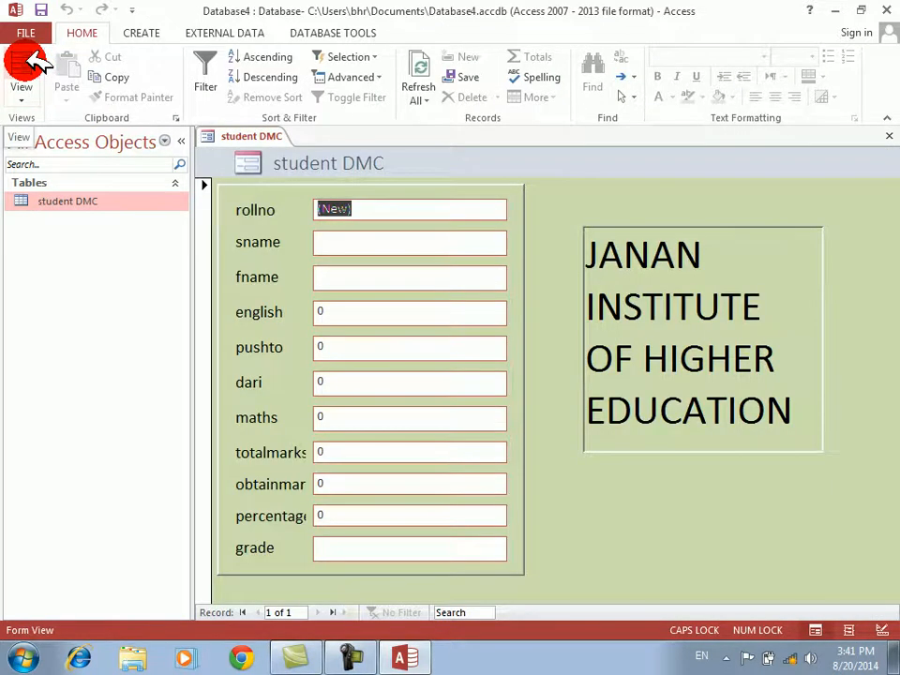